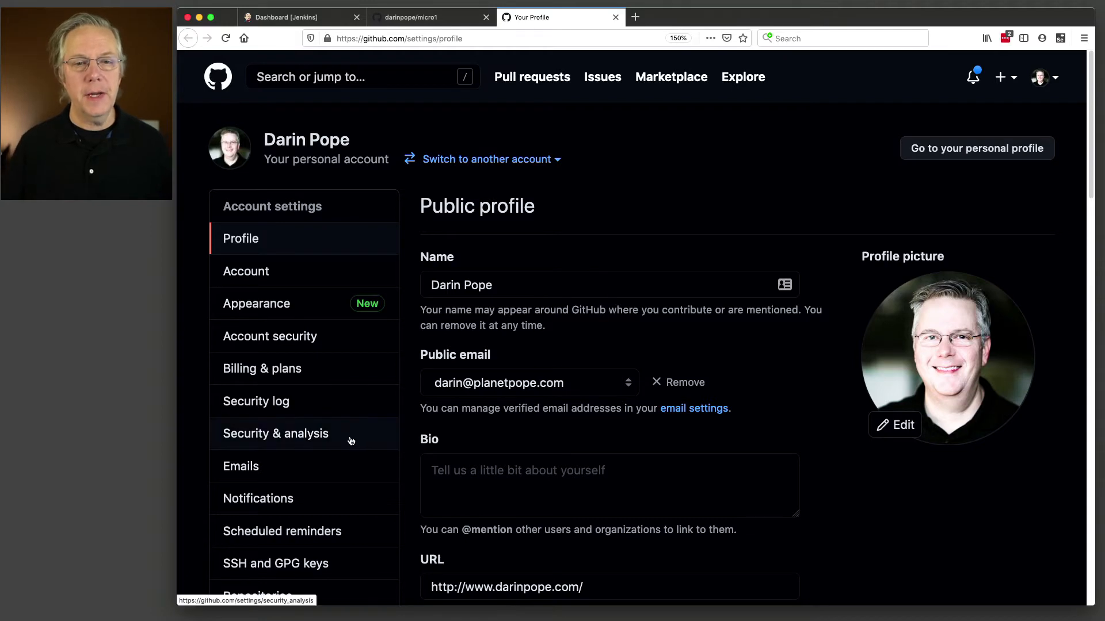
# Open the developer settings of the account and start registering a new GitHub App.
pyautogui.scroll(-10, 351, 441)
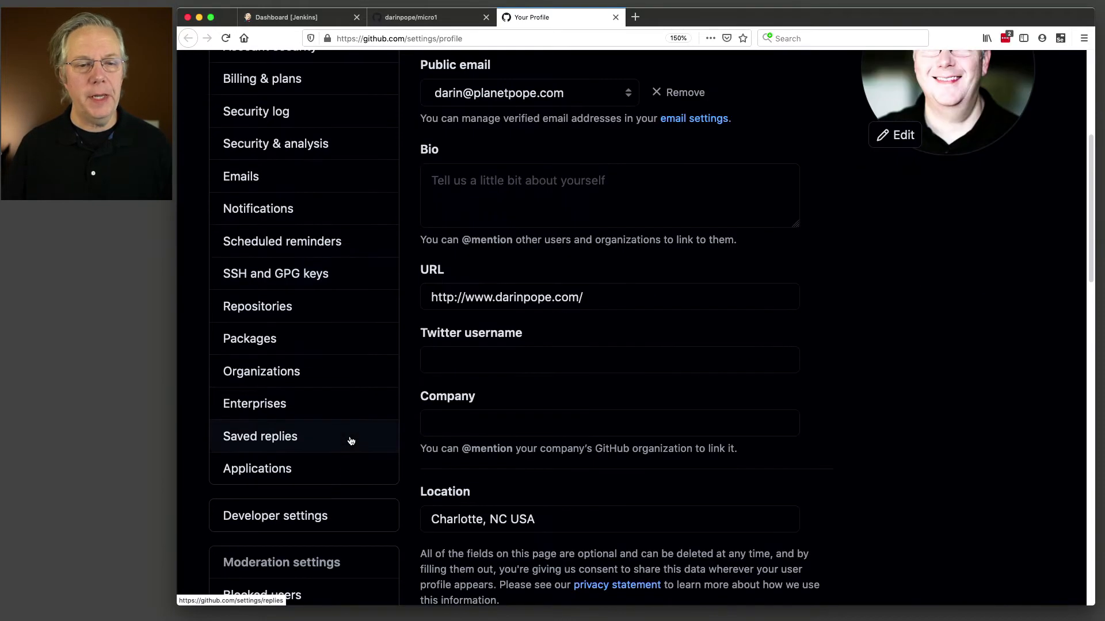
pyautogui.click(315, 401)
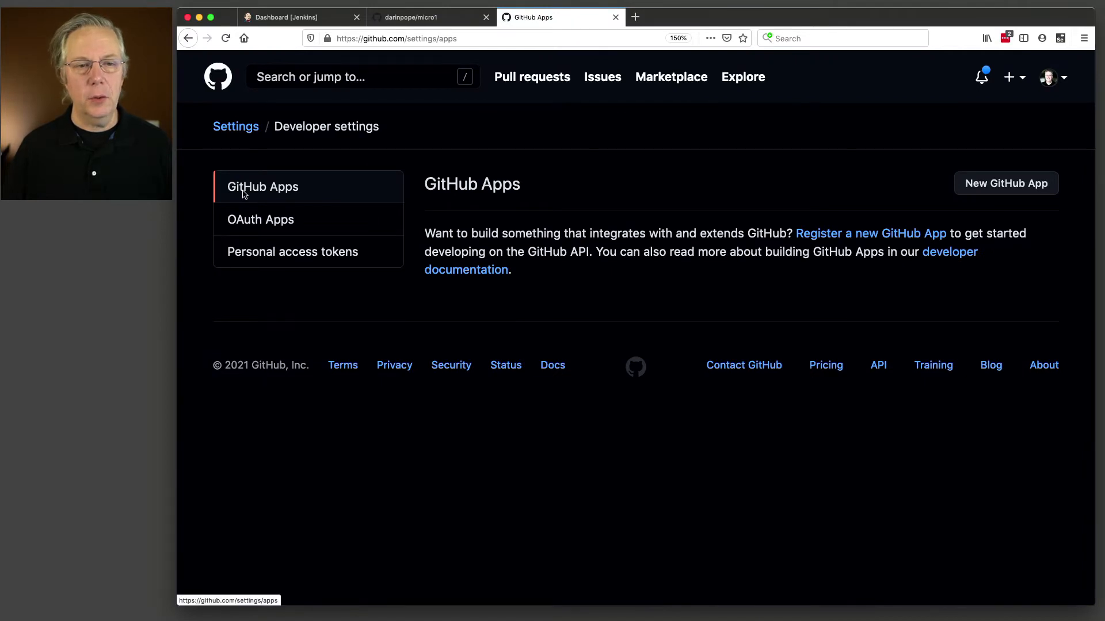
pyautogui.click(1002, 189)
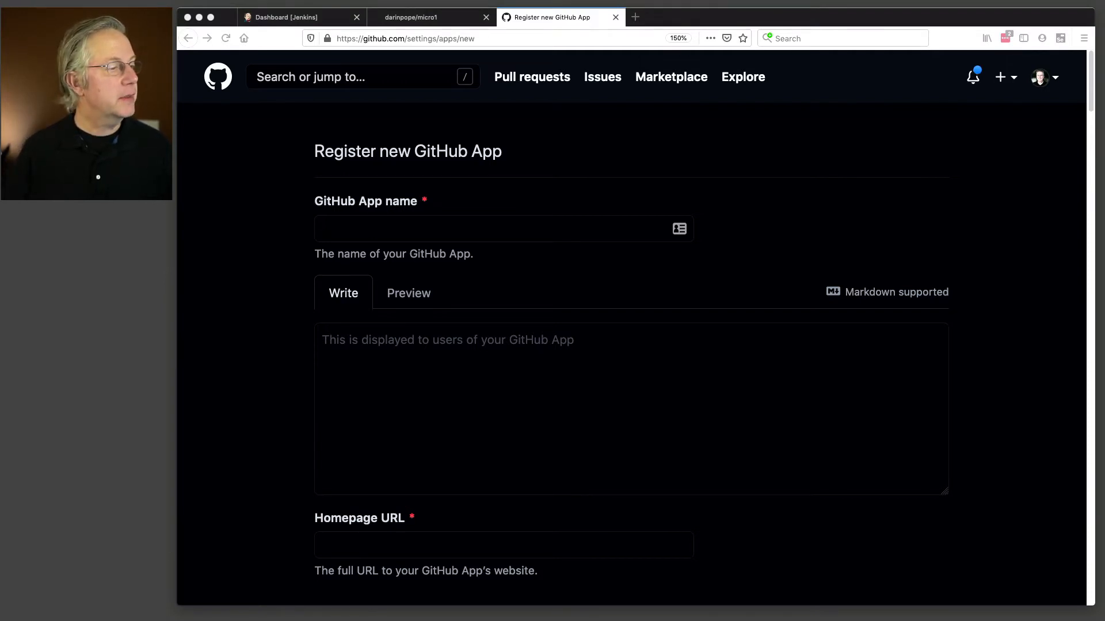
# Name the new GitHub App "jenkins-github-" followed by the account's username.
pyautogui.click(438, 228)
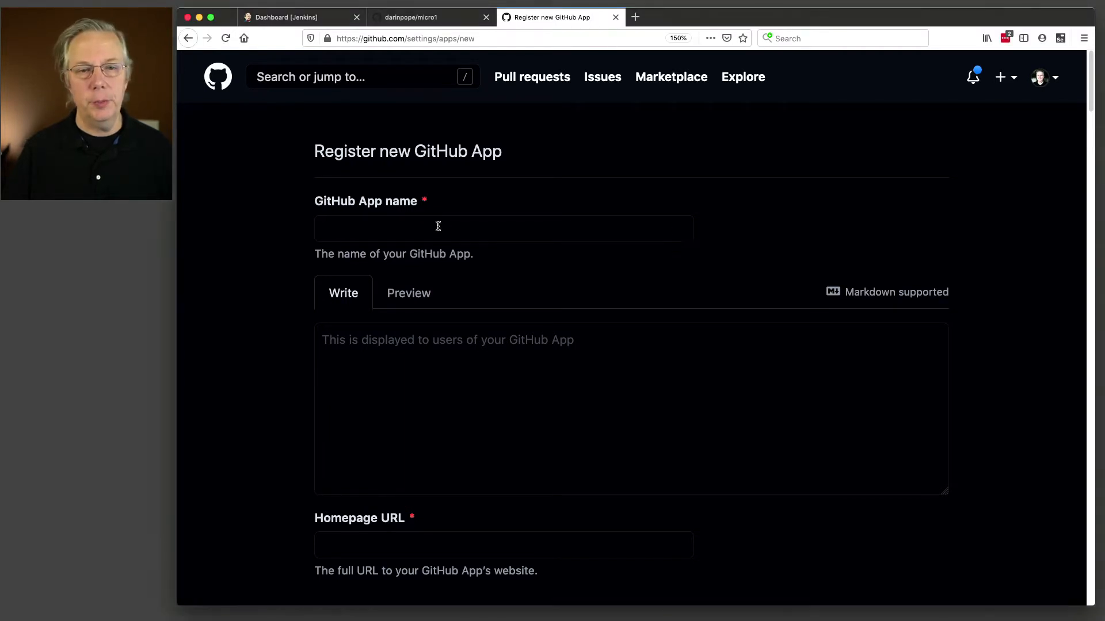
pyautogui.write('jenkins-github-darinpope')
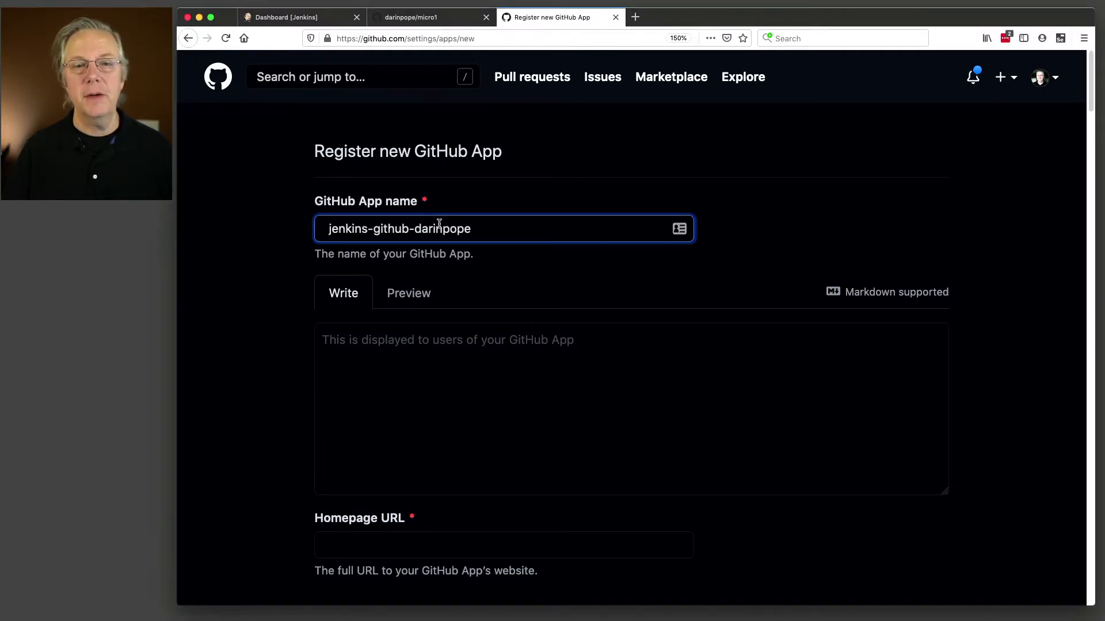
pyautogui.press('Tab')
# Set the homepage URL to the account's GitHub profile address, leaving the description empty.
pyautogui.scroll(-5, 440, 224)
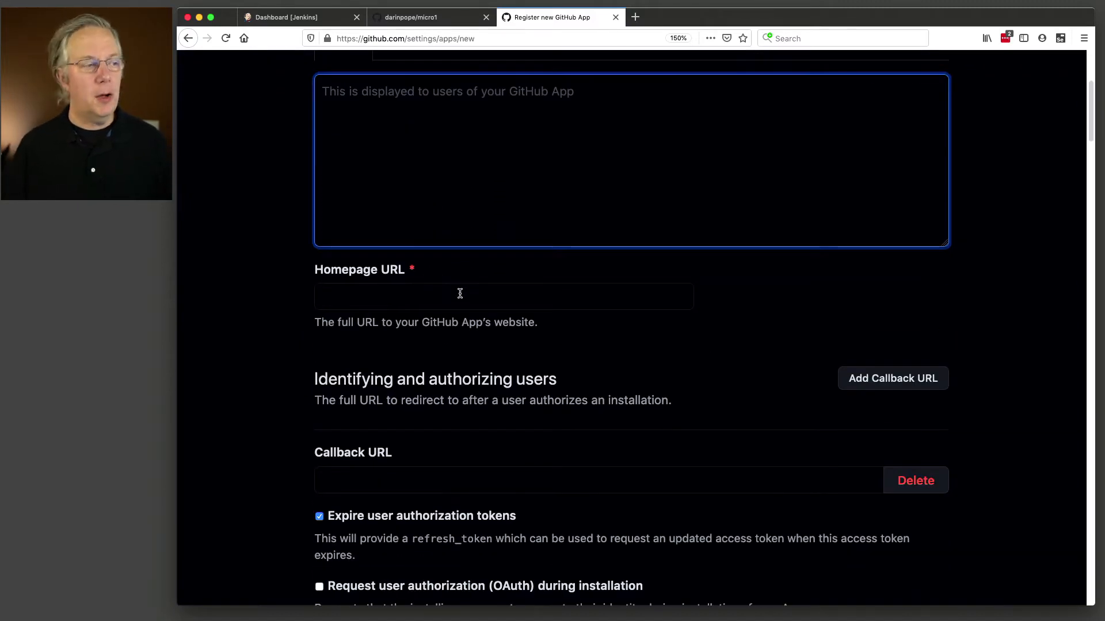
pyautogui.press('super+Tab')
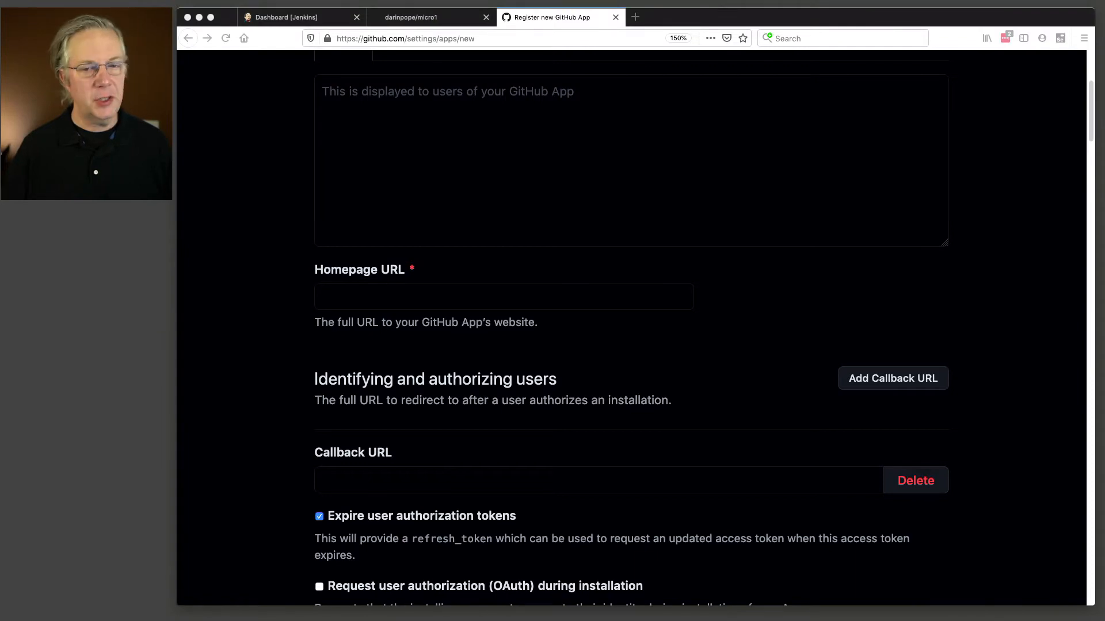
pyautogui.click(405, 296)
pyautogui.write('https://github.com/darinpope')
pyautogui.press('Tab')
pyautogui.scroll(-5, 407, 296)
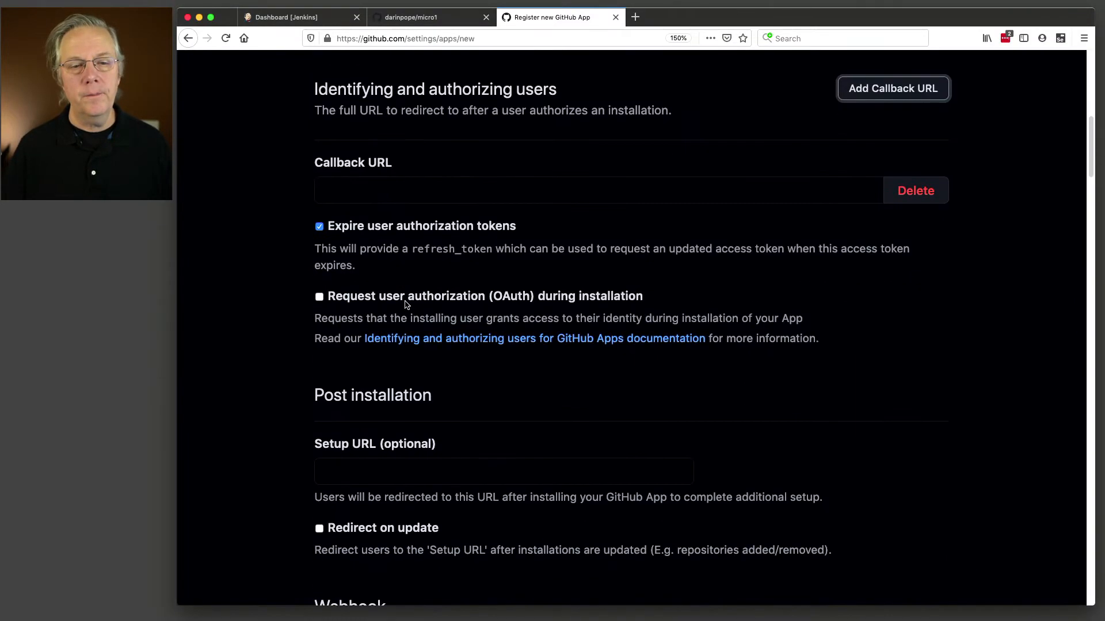
pyautogui.scroll(-5, 405, 299)
pyautogui.scroll(-1, 398, 311)
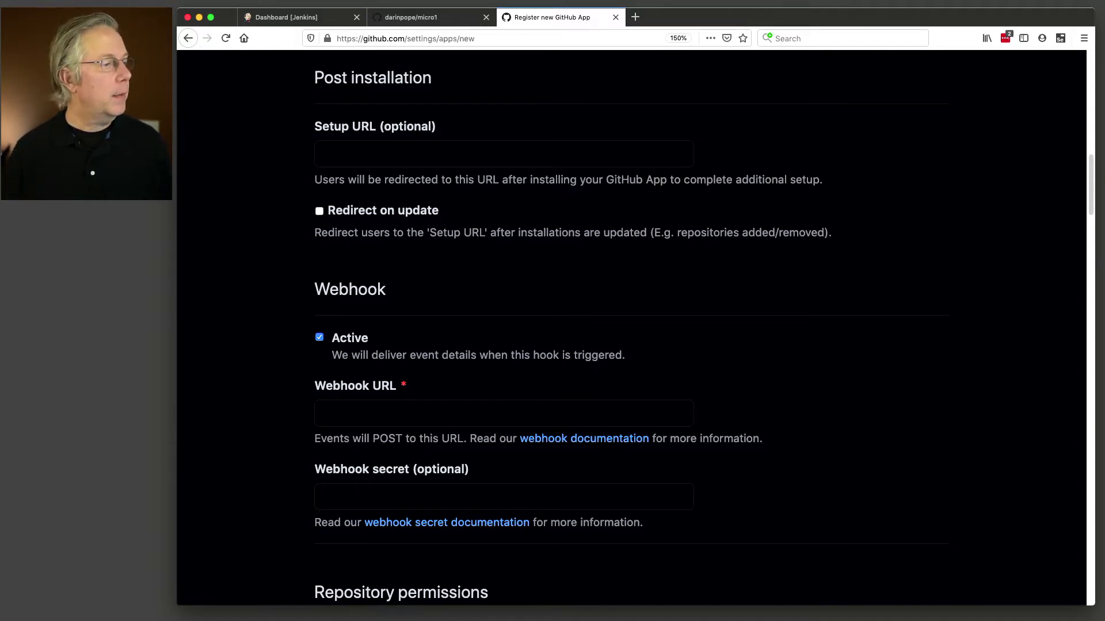
pyautogui.press('super+Tab')
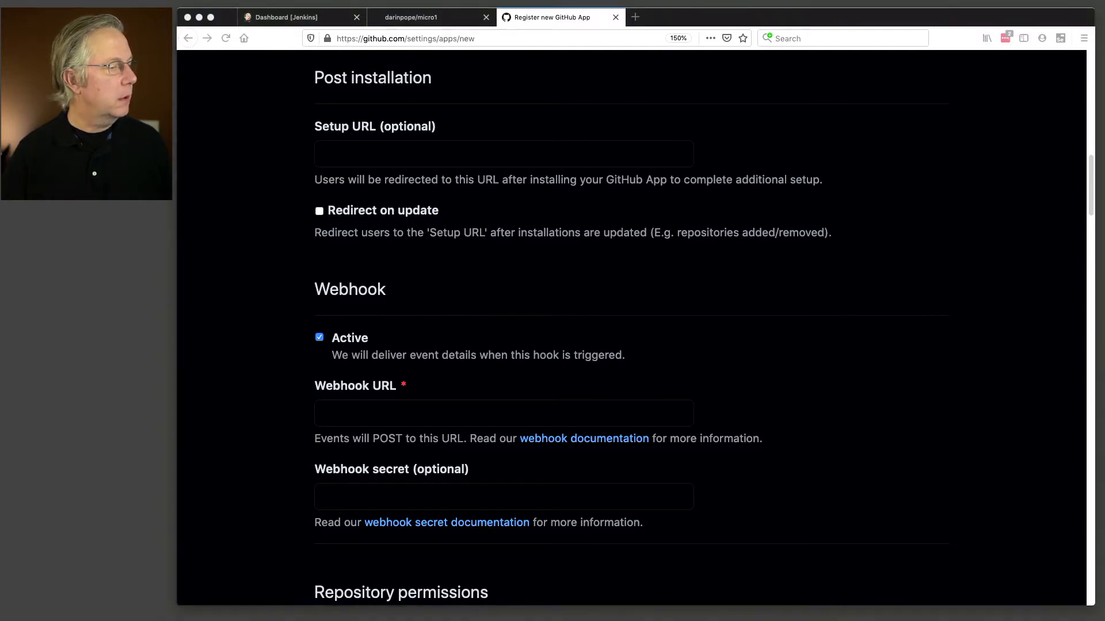
pyautogui.press('super+Tab')
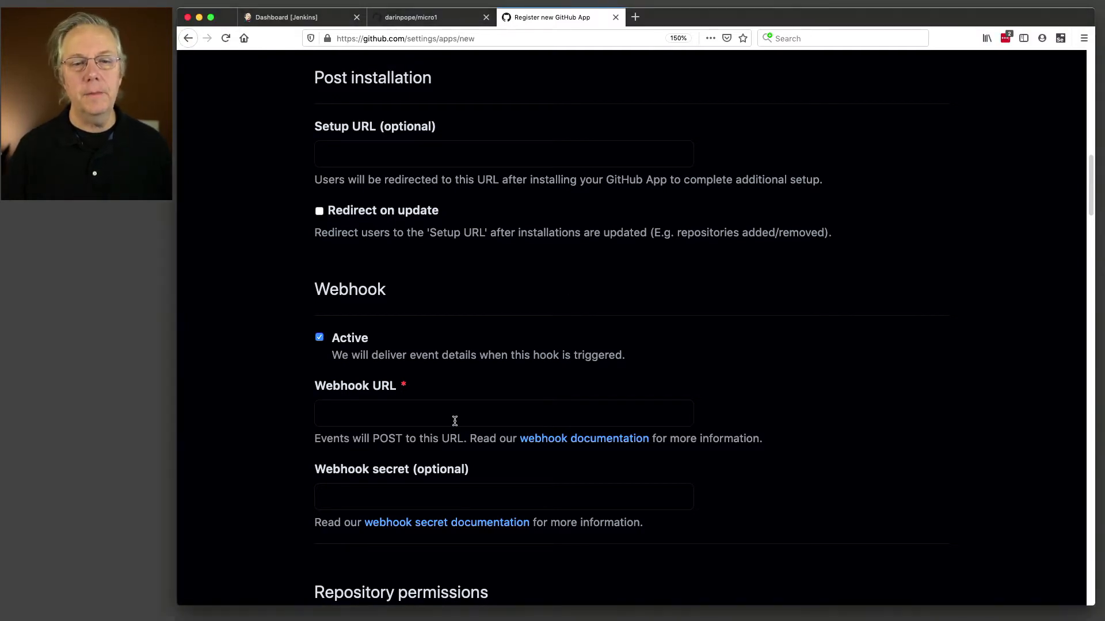
pyautogui.click(454, 415)
pyautogui.write('https://c90930f293fd.ngrok.io')
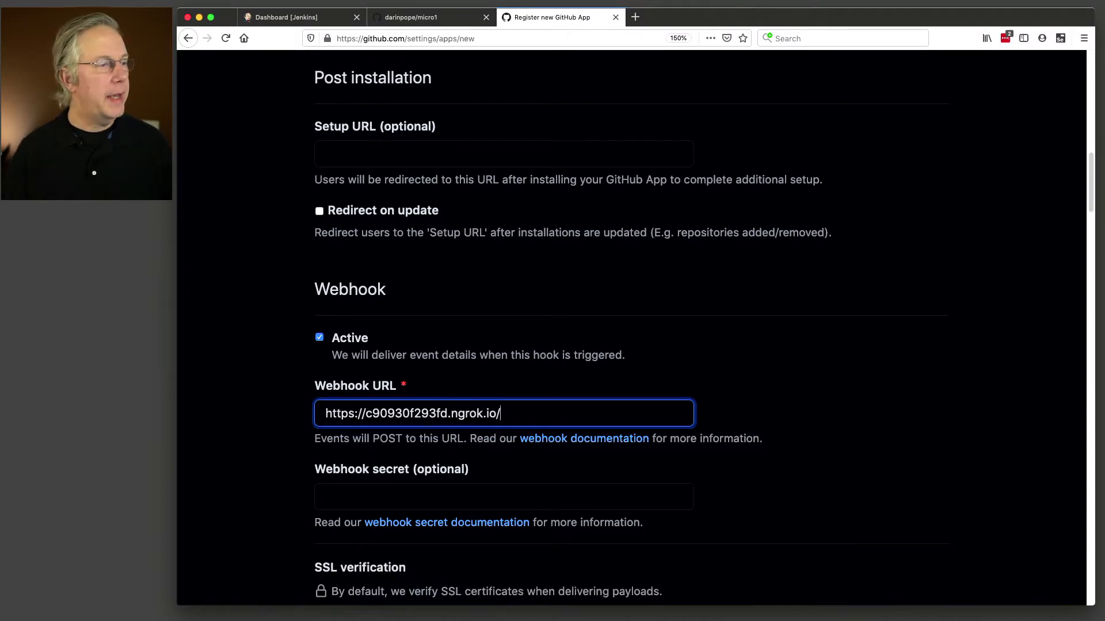
pyautogui.press('super+Tab')
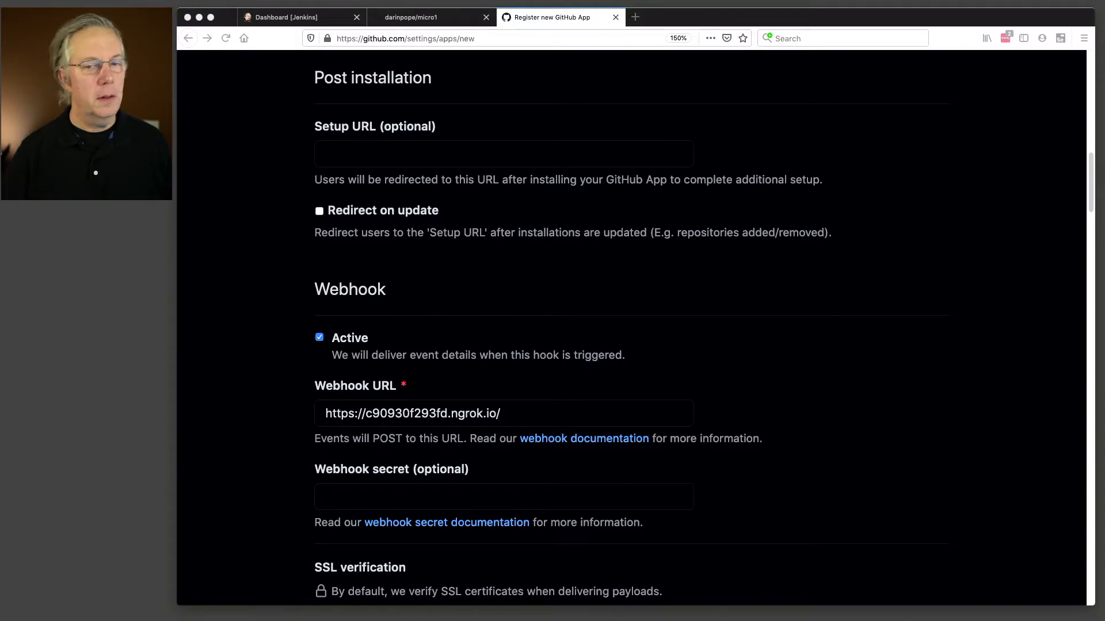
pyautogui.click(517, 416)
pyautogui.write('/github-webhook/')
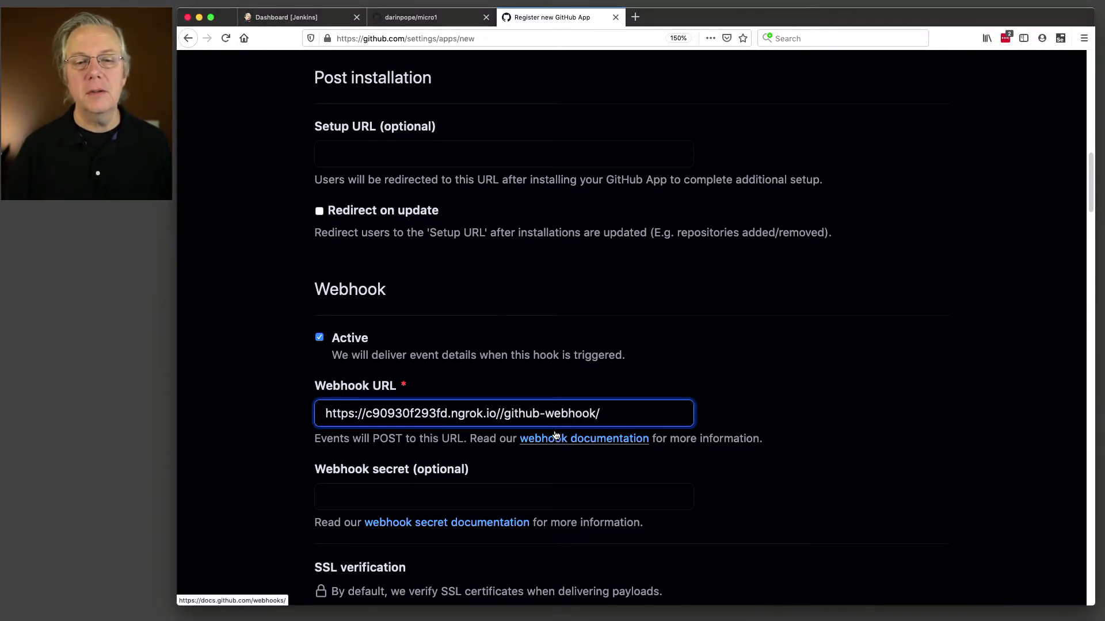
pyautogui.click(503, 414)
pyautogui.press('BackSpace')
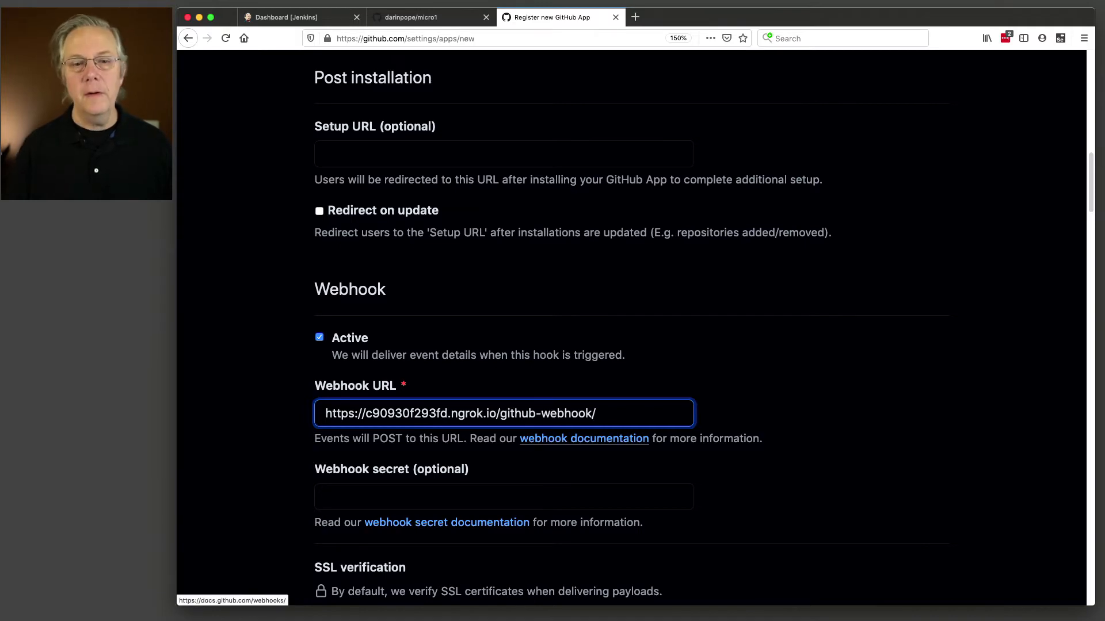
pyautogui.click(750, 414)
# Review the app name, homepage URL, webhook URL and SSL verification settings of the registration form.
pyautogui.scroll(3, 736, 421)
pyautogui.scroll(15, 738, 420)
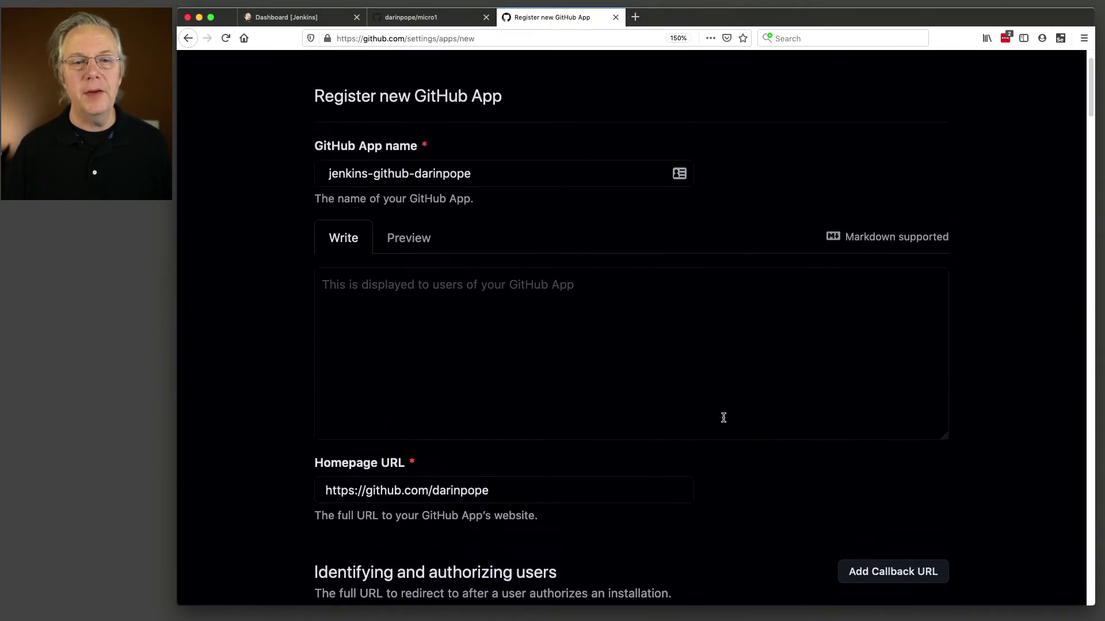
pyautogui.scroll(-3, 517, 334)
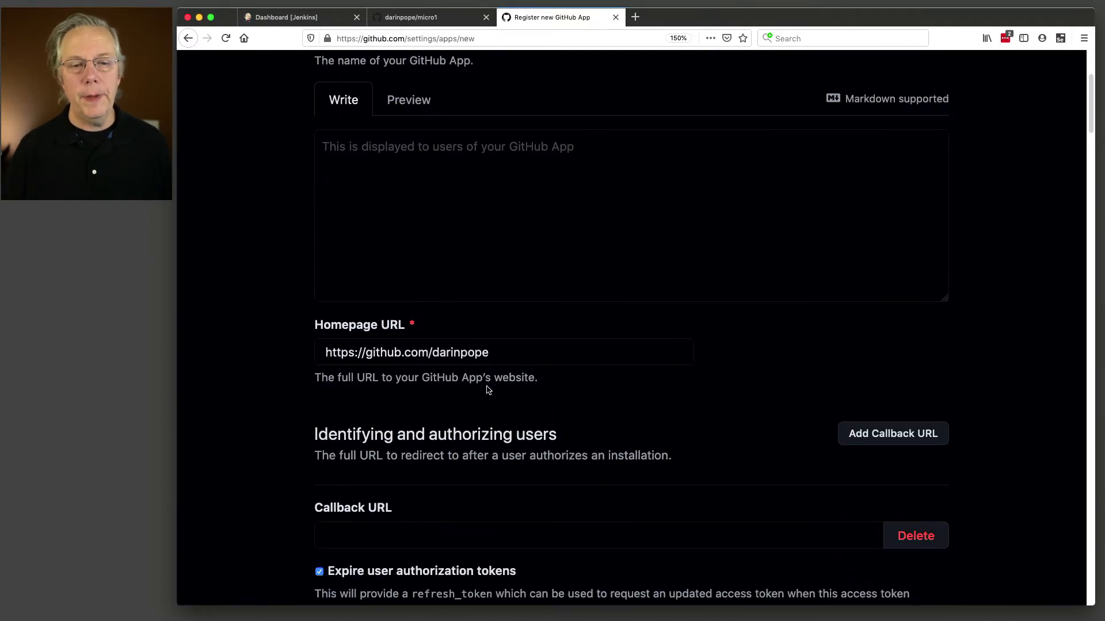
pyautogui.scroll(-13, 486, 391)
pyautogui.scroll(-5, 487, 391)
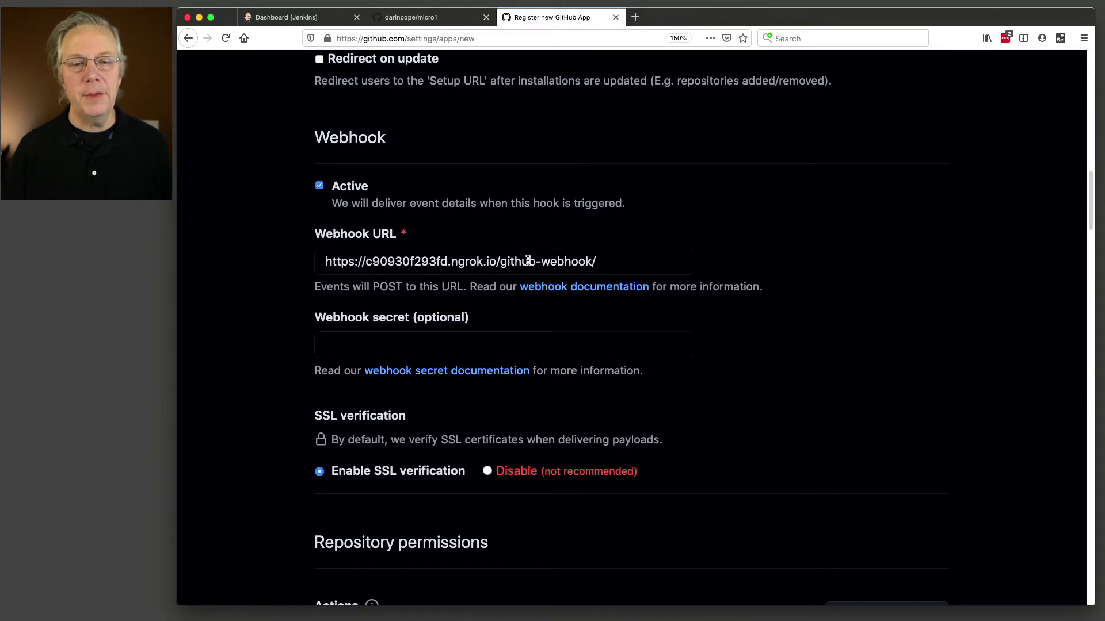
pyautogui.scroll(-3, 569, 357)
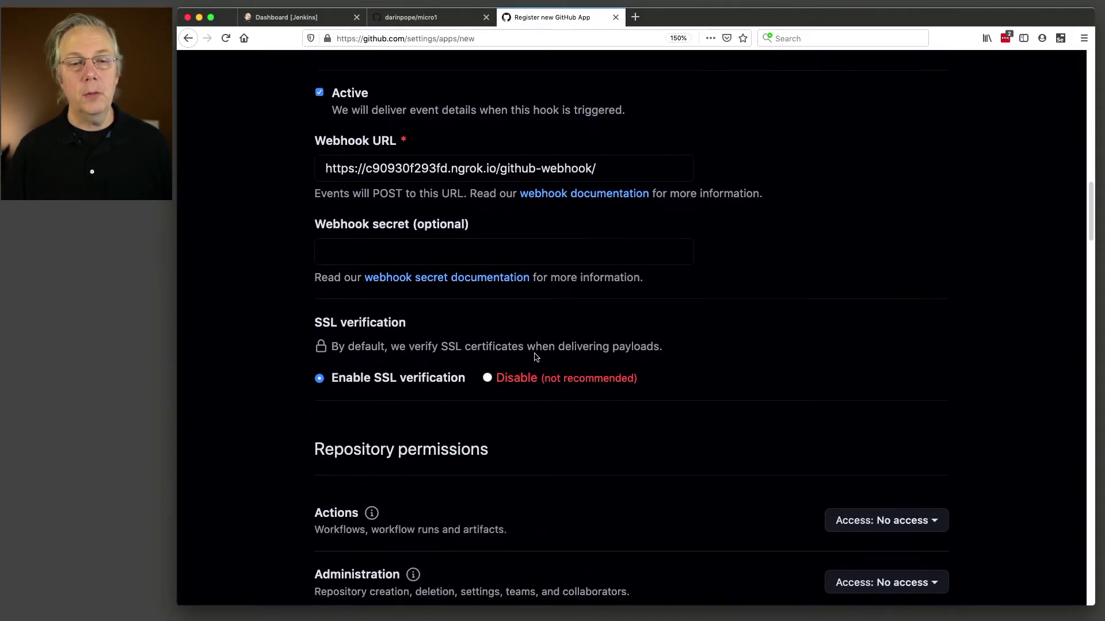
pyautogui.scroll(-3, 397, 365)
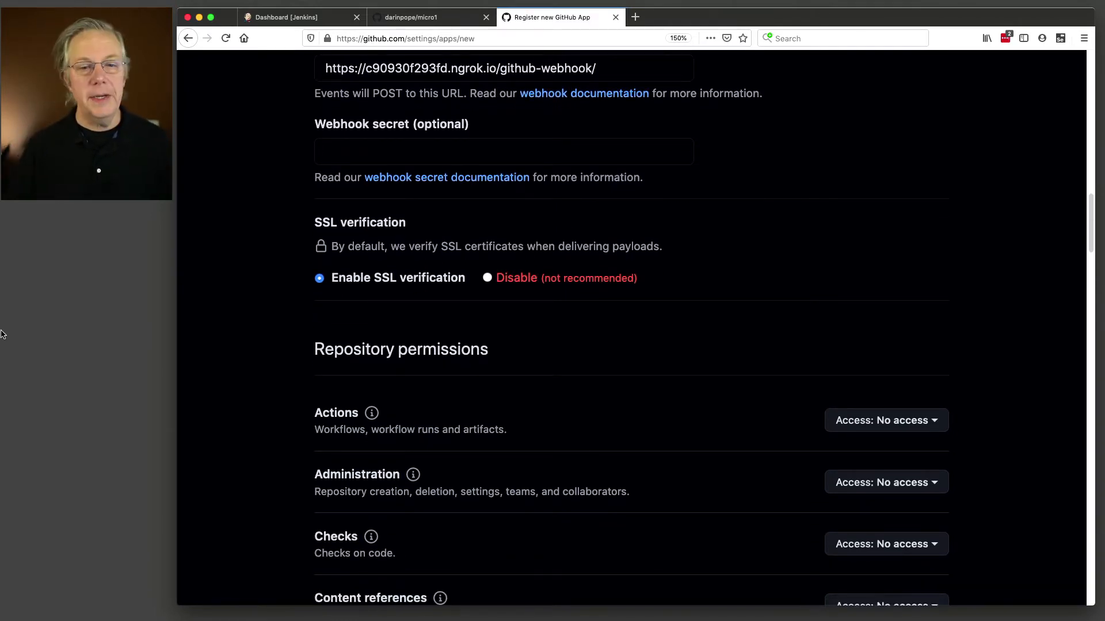
# Set the repository permissions for Administration to Read-only and for Checks to Read & write.
pyautogui.scroll(-3, 659, 325)
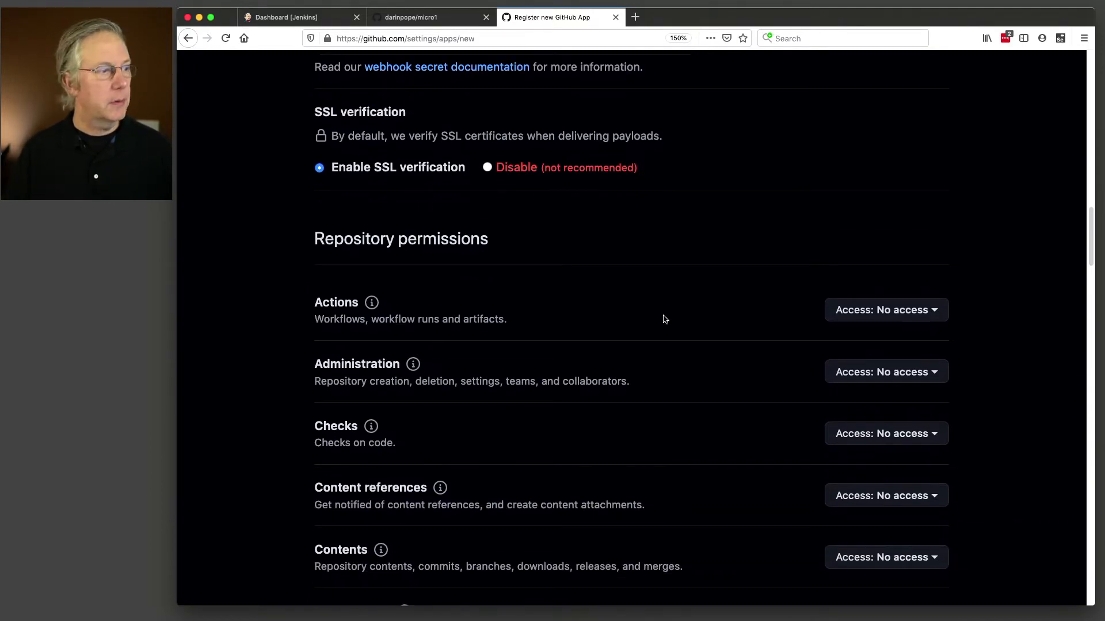
pyautogui.click(884, 371)
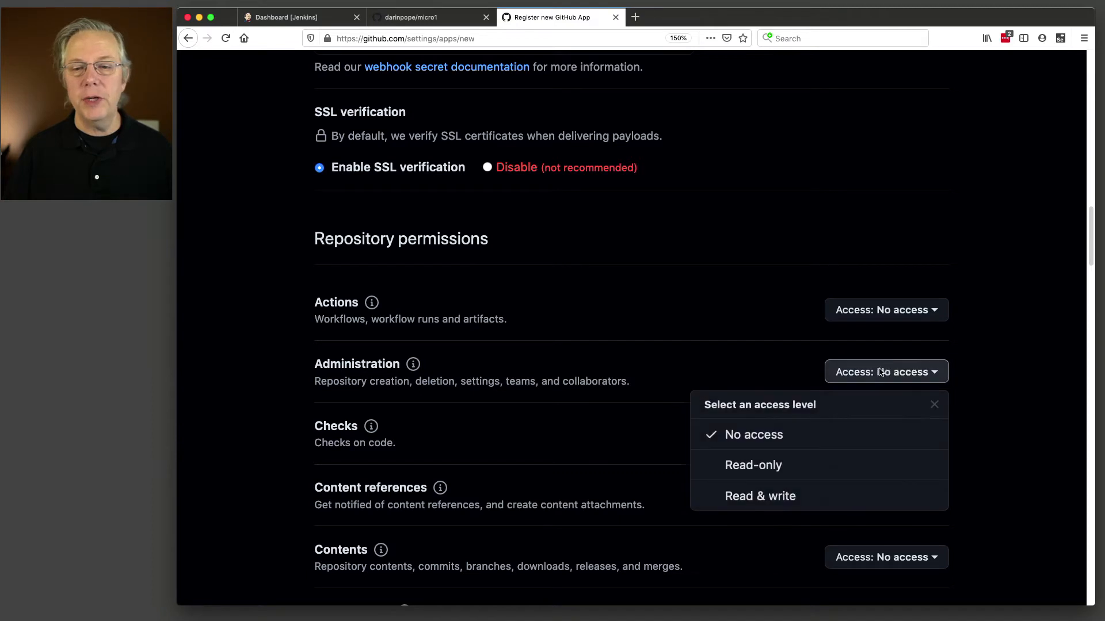
pyautogui.click(776, 464)
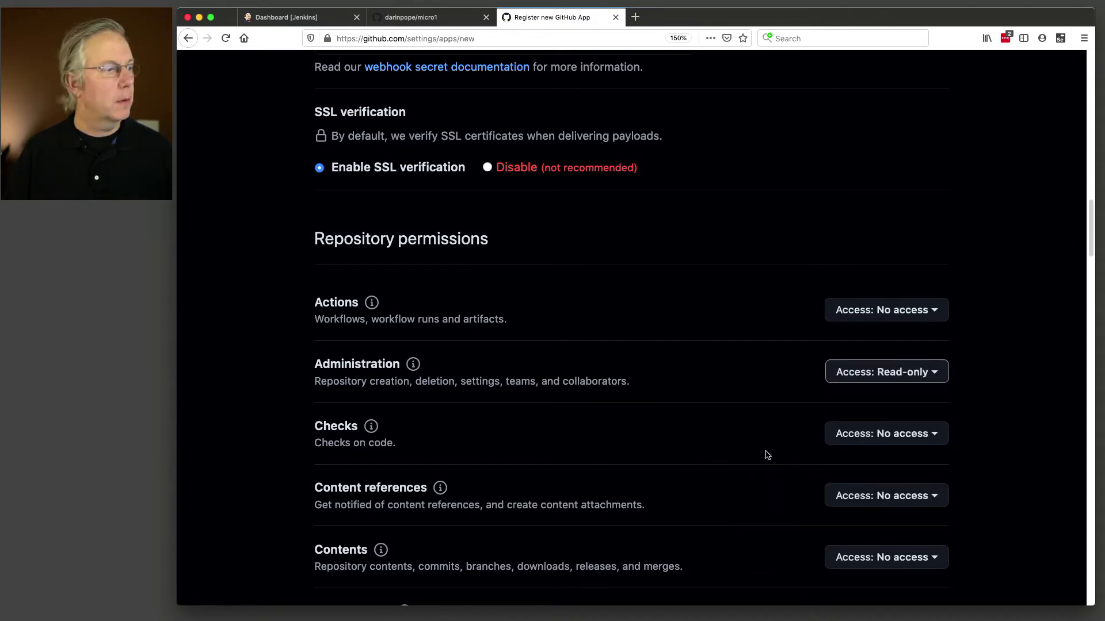
pyautogui.scroll(-1, 766, 454)
pyautogui.click(876, 406)
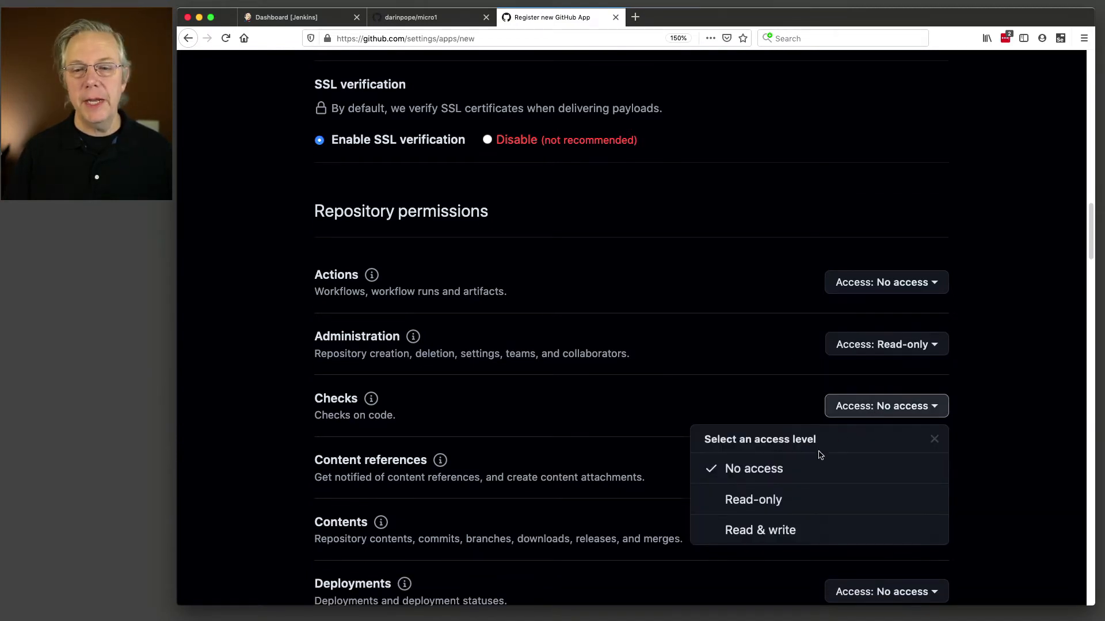
pyautogui.click(804, 530)
# Set the repository permissions for Contents and Pull requests to Read-only.
pyautogui.scroll(-3, 741, 443)
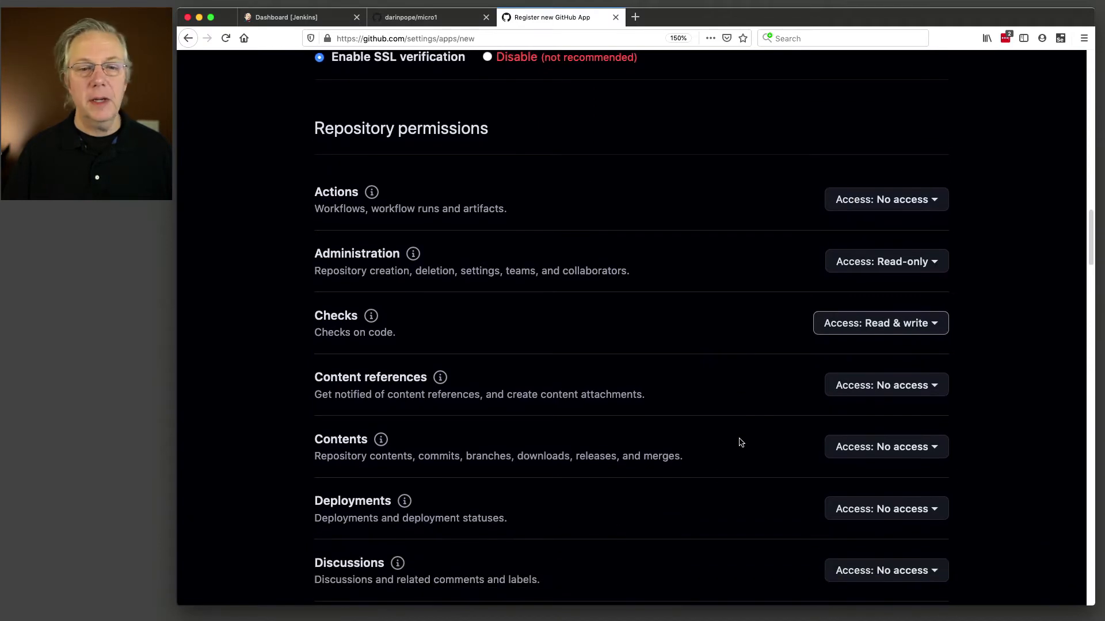
pyautogui.click(861, 448)
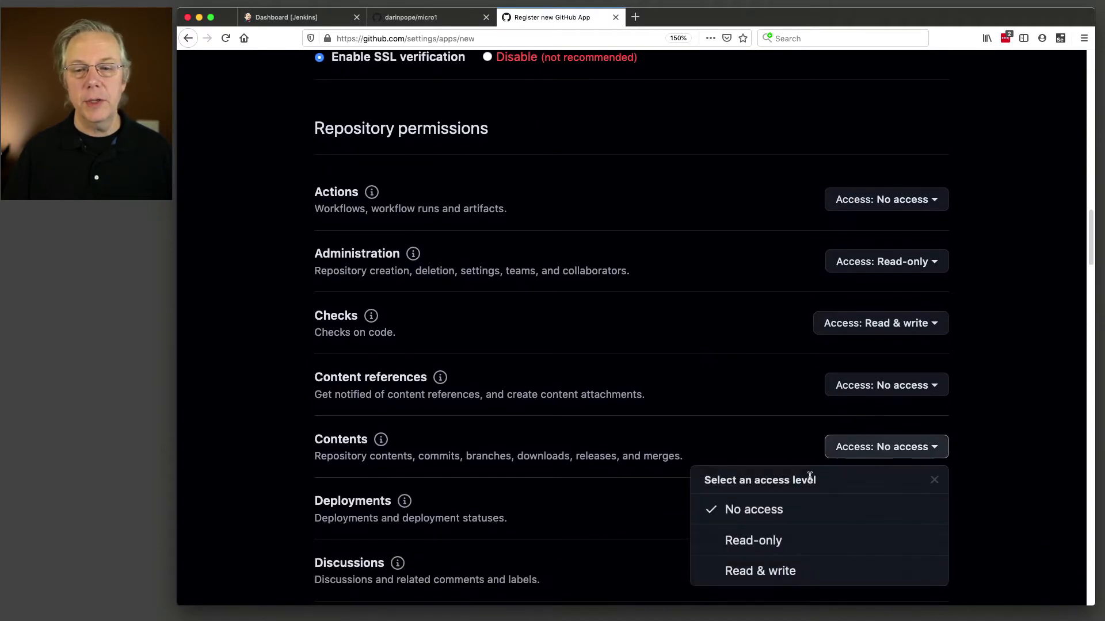
pyautogui.click(809, 535)
pyautogui.scroll(-3, 690, 456)
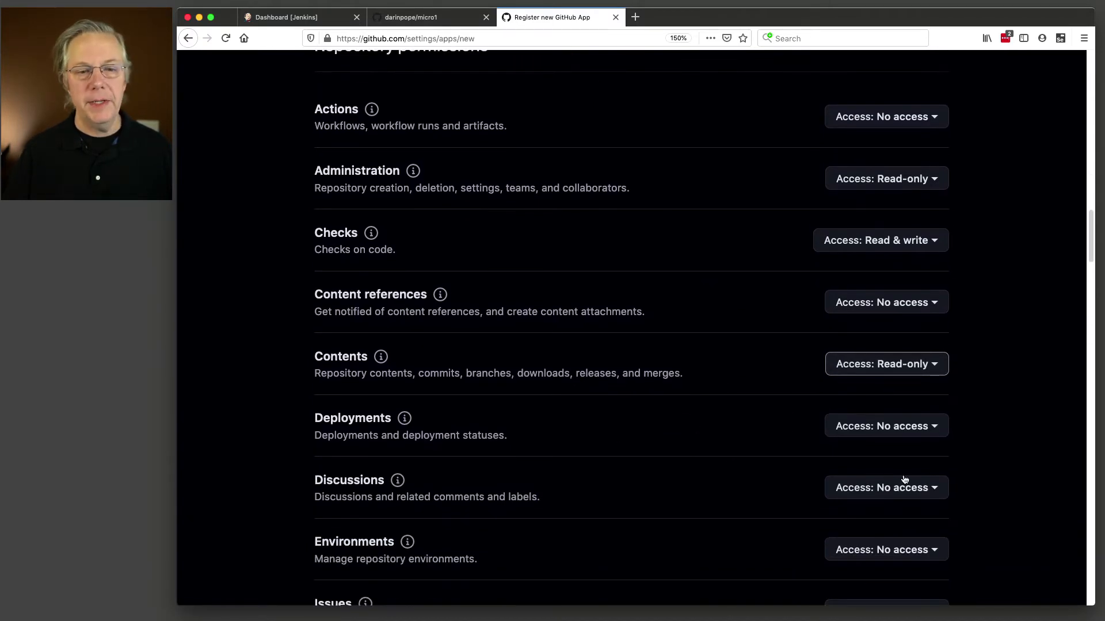
pyautogui.scroll(-4, 860, 475)
pyautogui.scroll(-5, 860, 475)
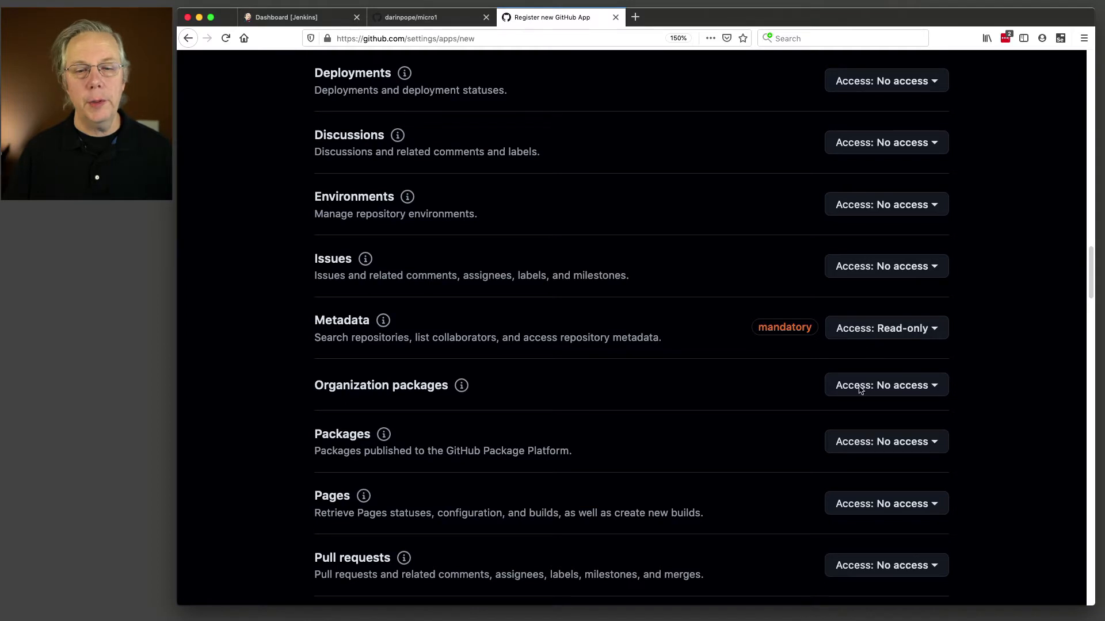
pyautogui.click(891, 568)
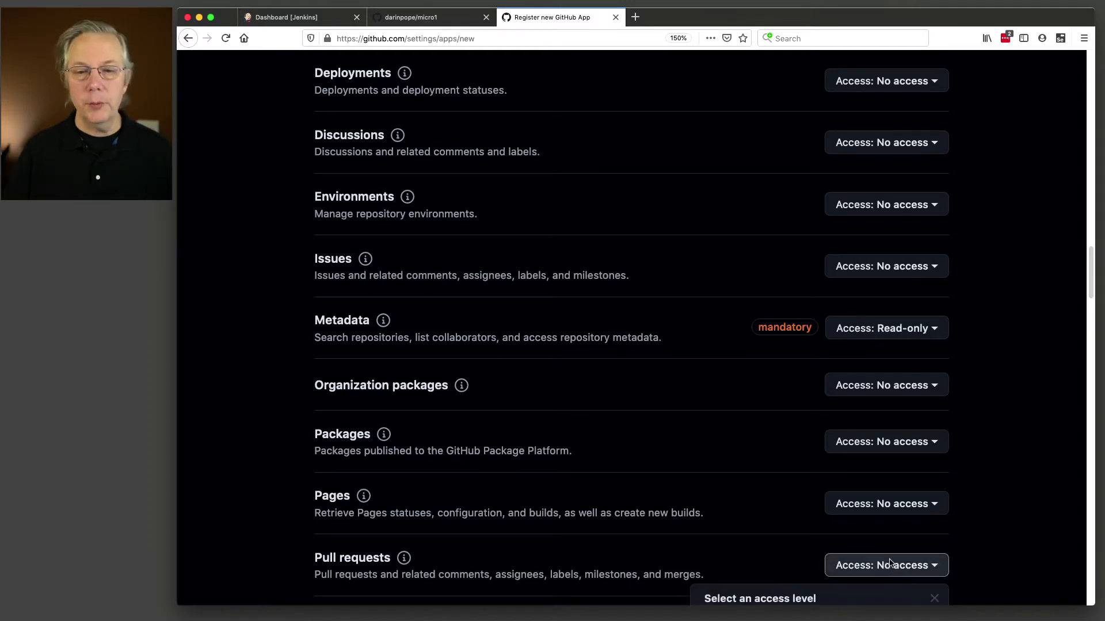
pyautogui.scroll(-3, 889, 561)
pyautogui.click(799, 488)
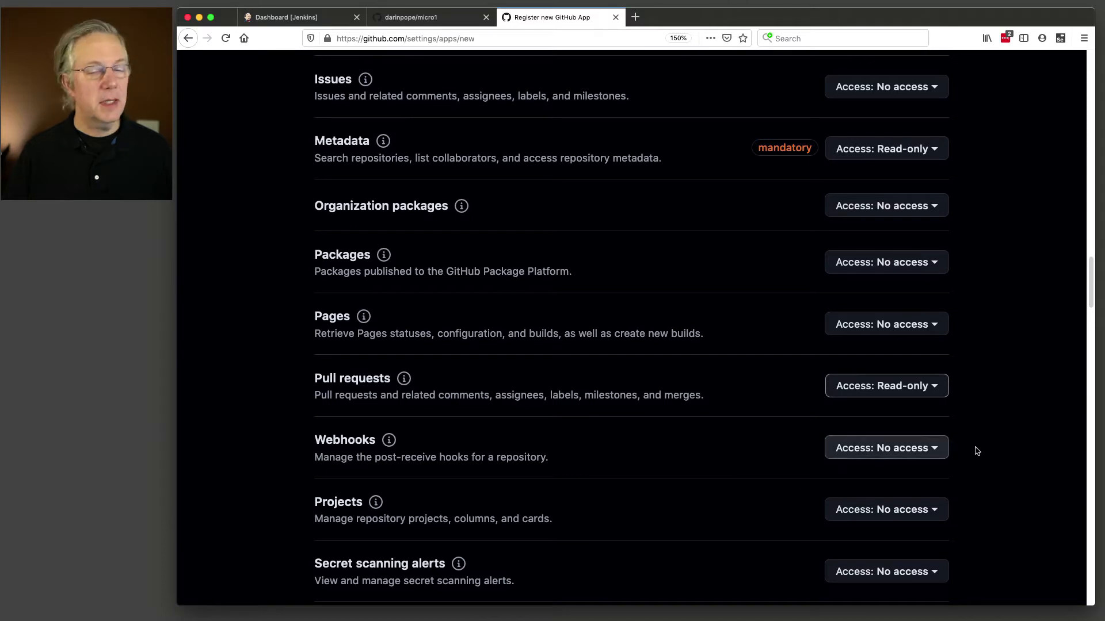
# Set the repository permissions for Commit statuses and Webhooks to Read & write.
pyautogui.scroll(-5, 951, 466)
pyautogui.scroll(-2, 950, 466)
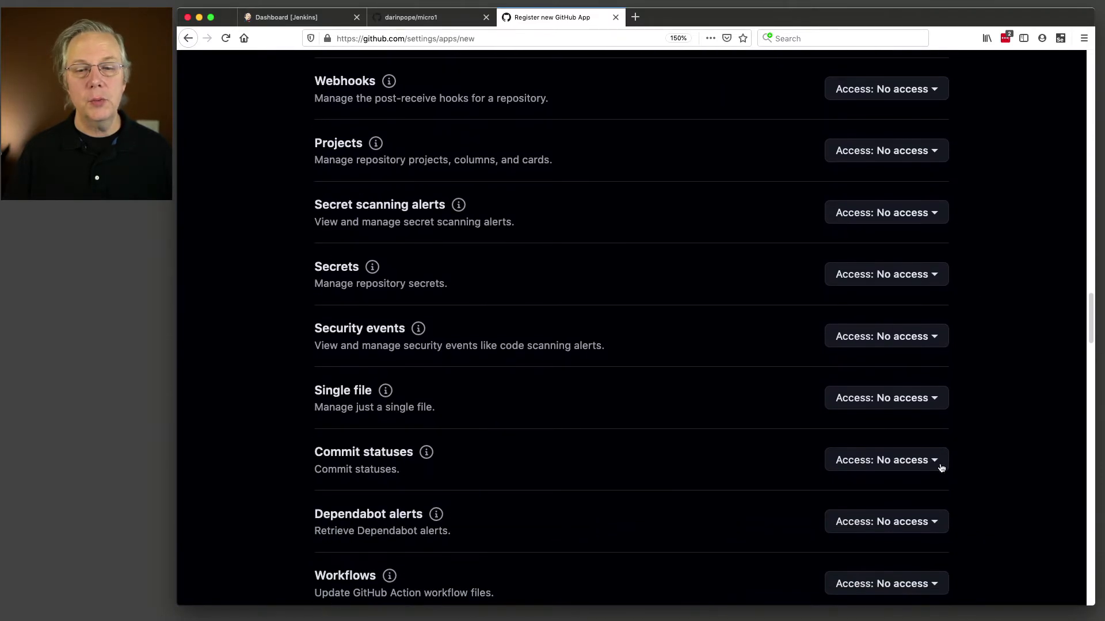
pyautogui.click(929, 461)
pyautogui.click(814, 585)
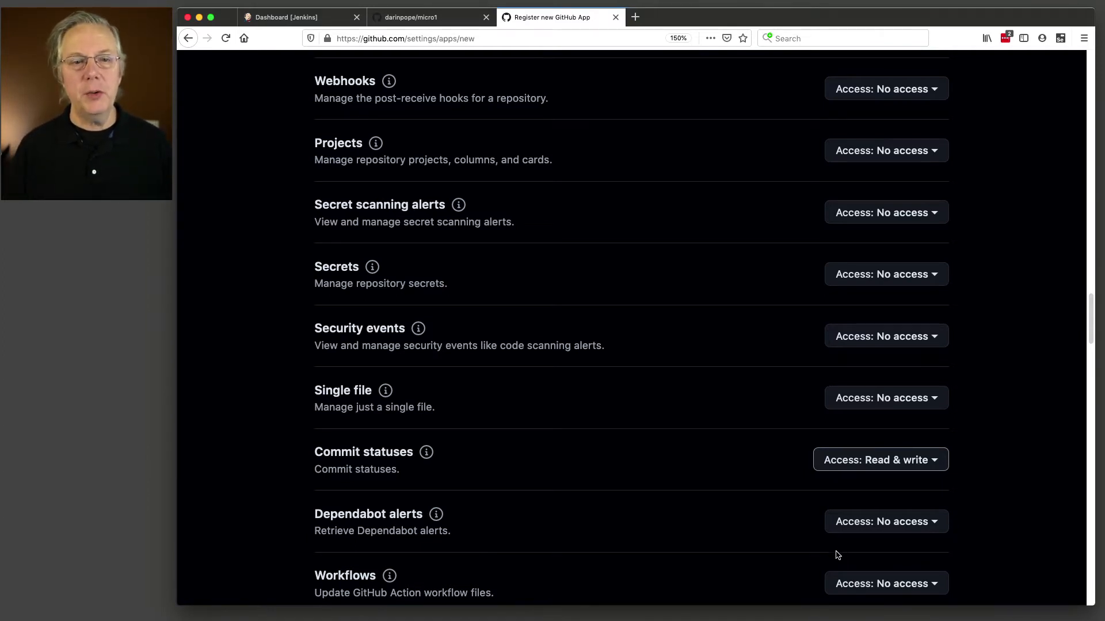
pyautogui.scroll(2, 795, 535)
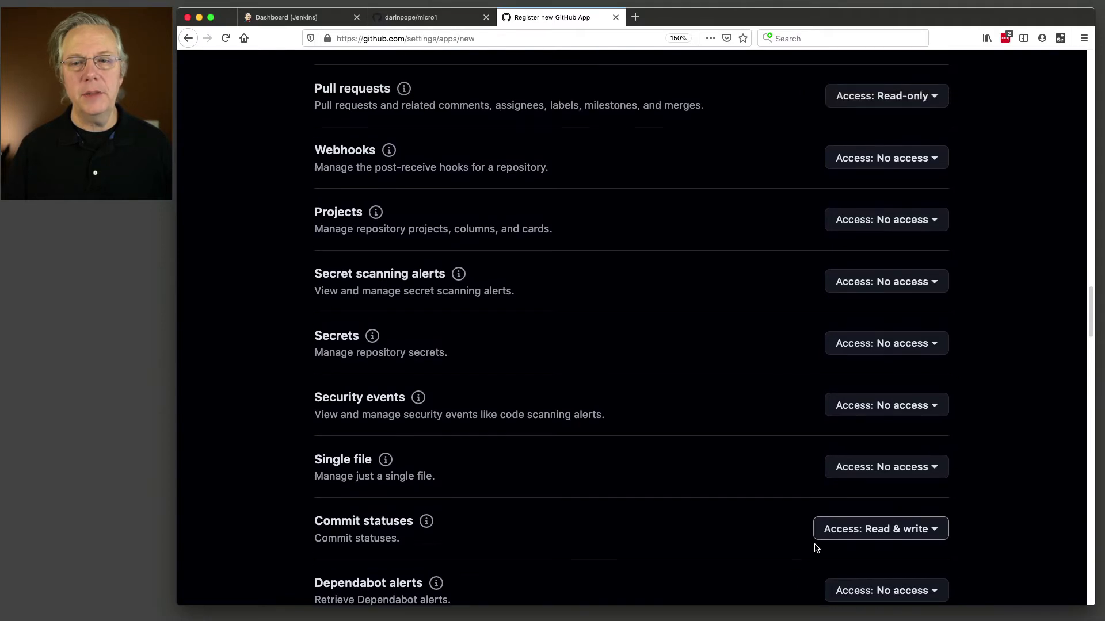
pyautogui.click(932, 165)
pyautogui.click(828, 281)
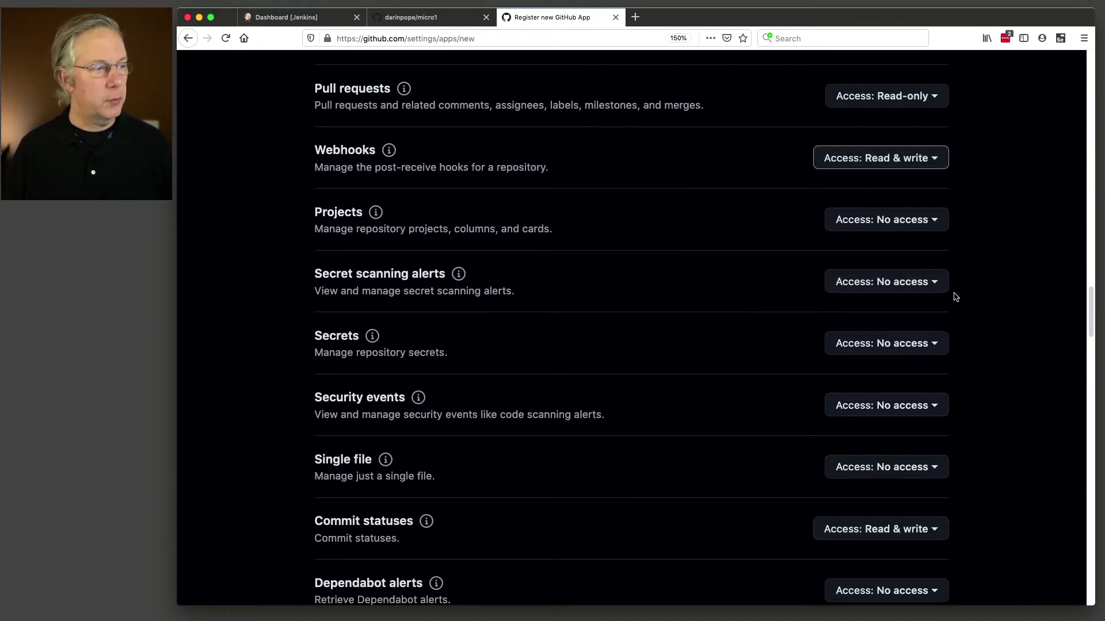
pyautogui.scroll(-5, 953, 306)
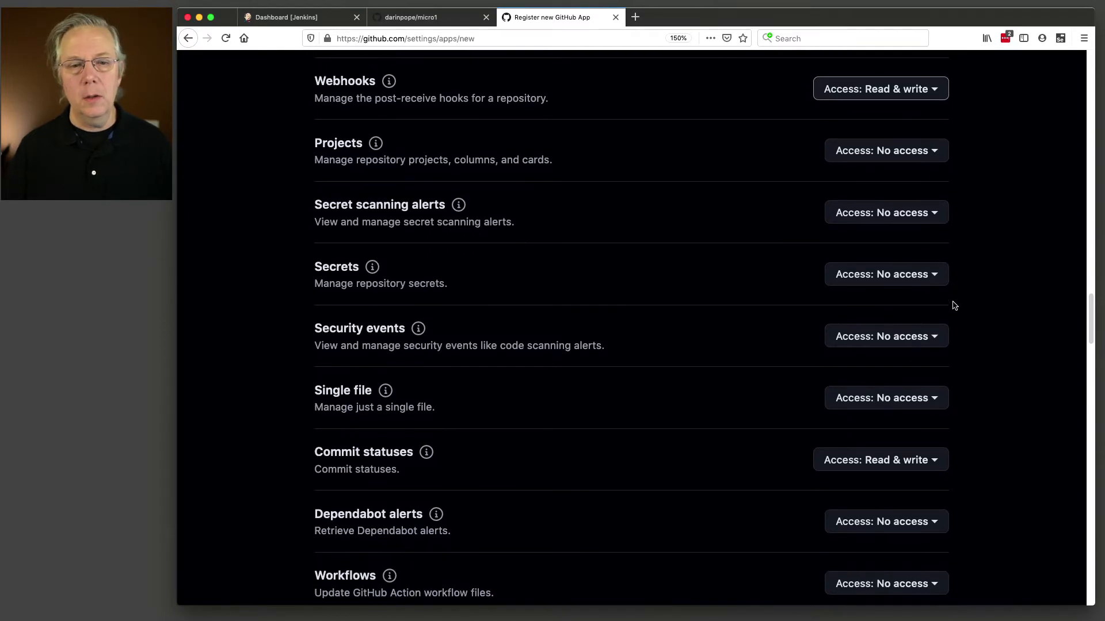
# Review the organization permissions, user permissions and the events available for subscription.
pyautogui.scroll(-10, 953, 306)
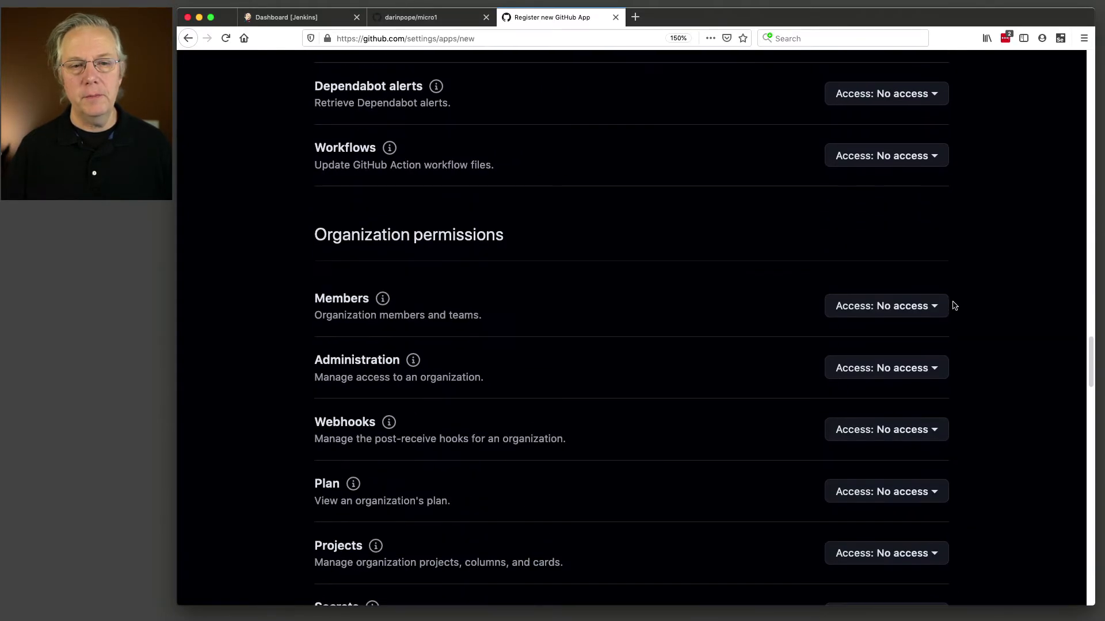
pyautogui.scroll(-9, 953, 305)
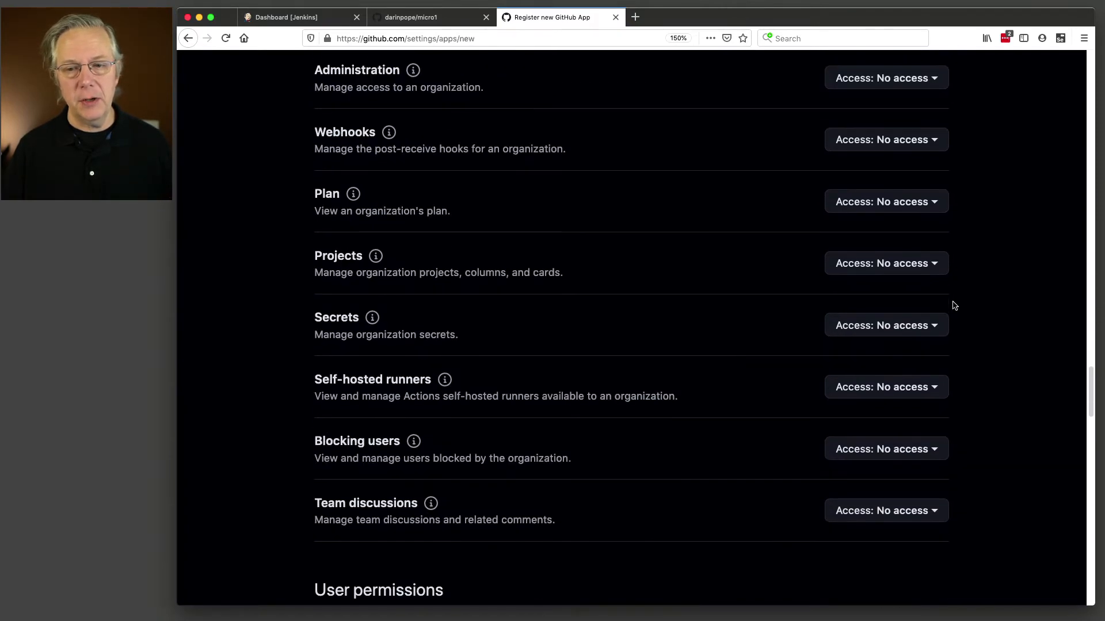
pyautogui.scroll(-11, 953, 305)
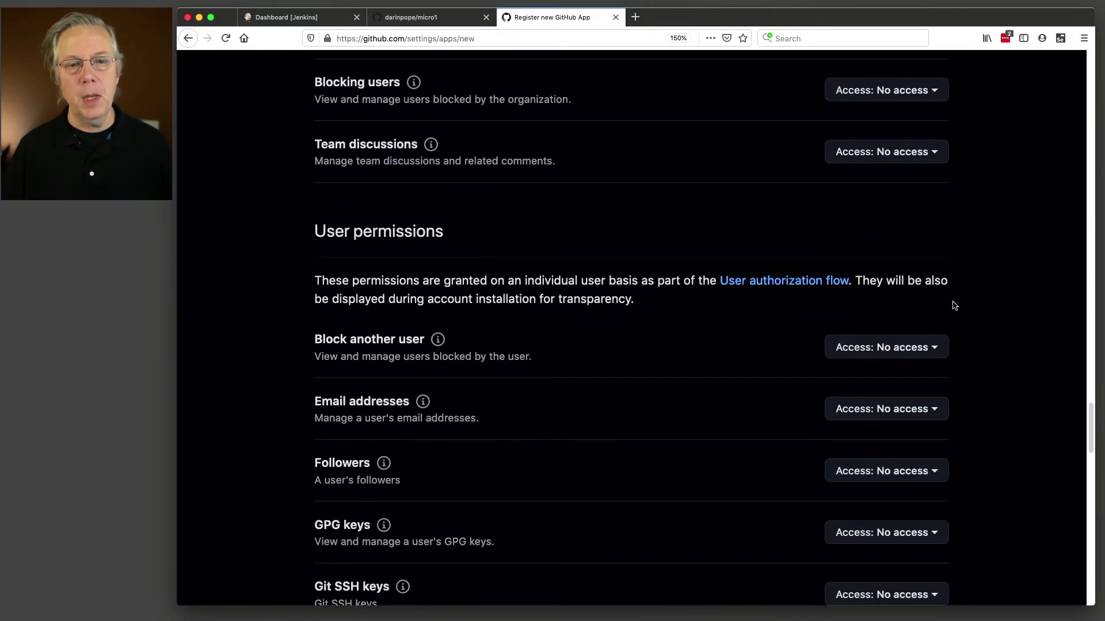
pyautogui.scroll(-4, 953, 305)
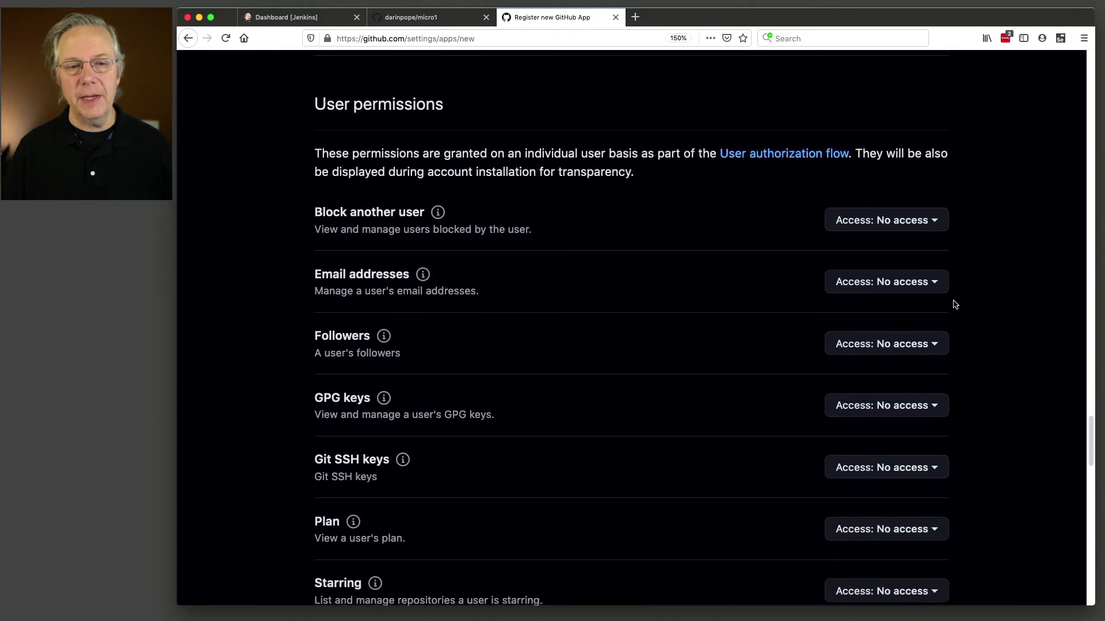
pyautogui.scroll(-4, 955, 305)
pyautogui.scroll(-8, 955, 304)
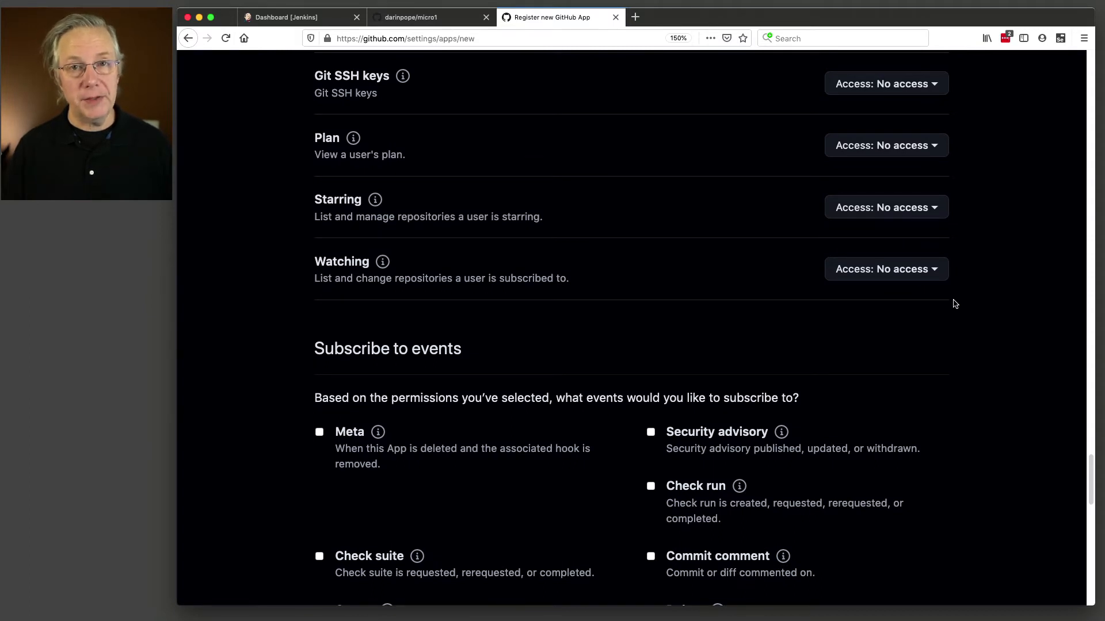
pyautogui.scroll(-5, 955, 304)
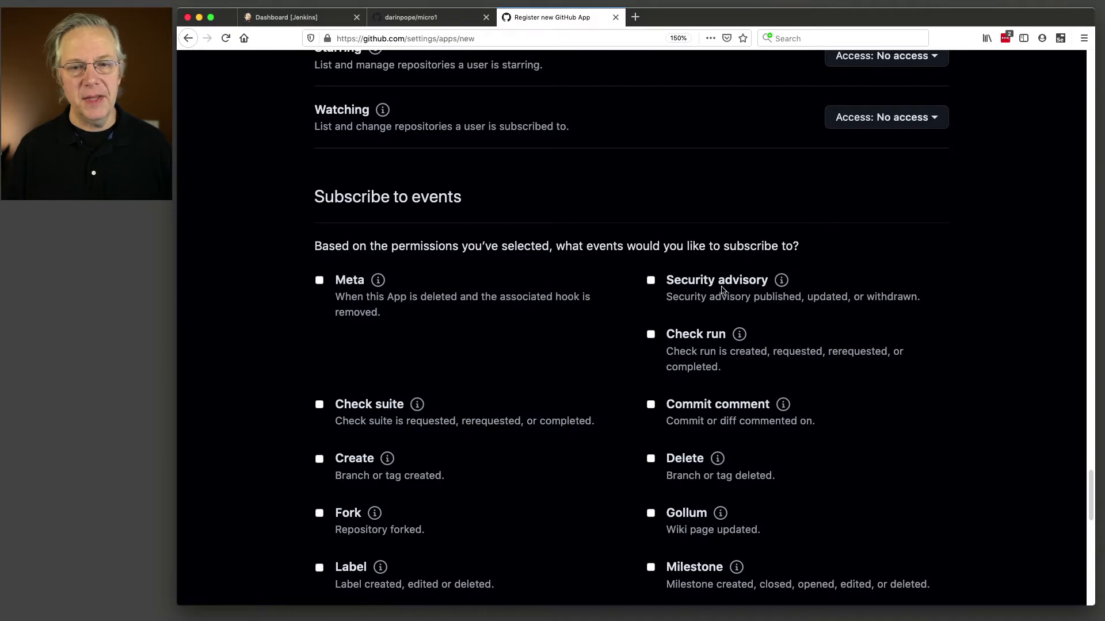
pyautogui.scroll(-2, 827, 388)
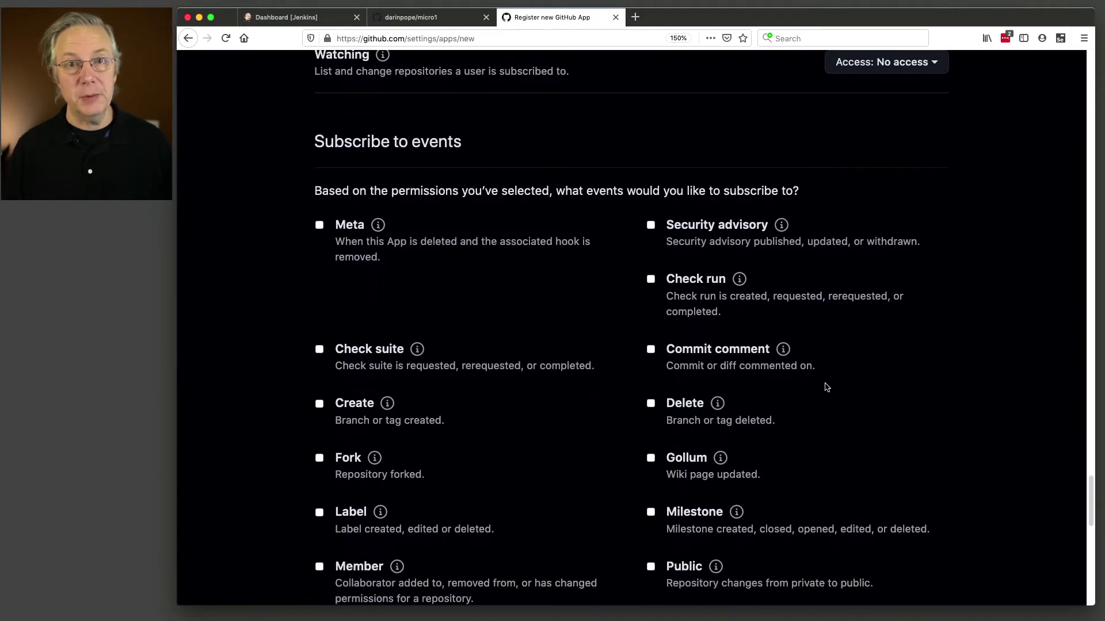
# Subscribe the app to the Check run, Check suite, Pull request, Push and Repository events.
pyautogui.scroll(-1, 841, 380)
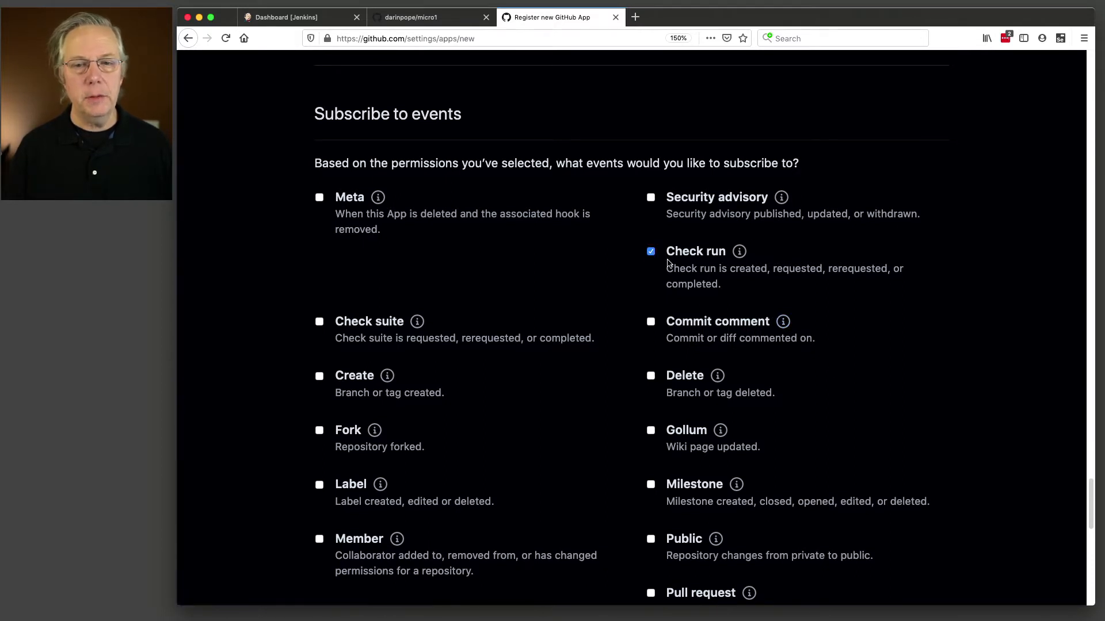
pyautogui.click(320, 322)
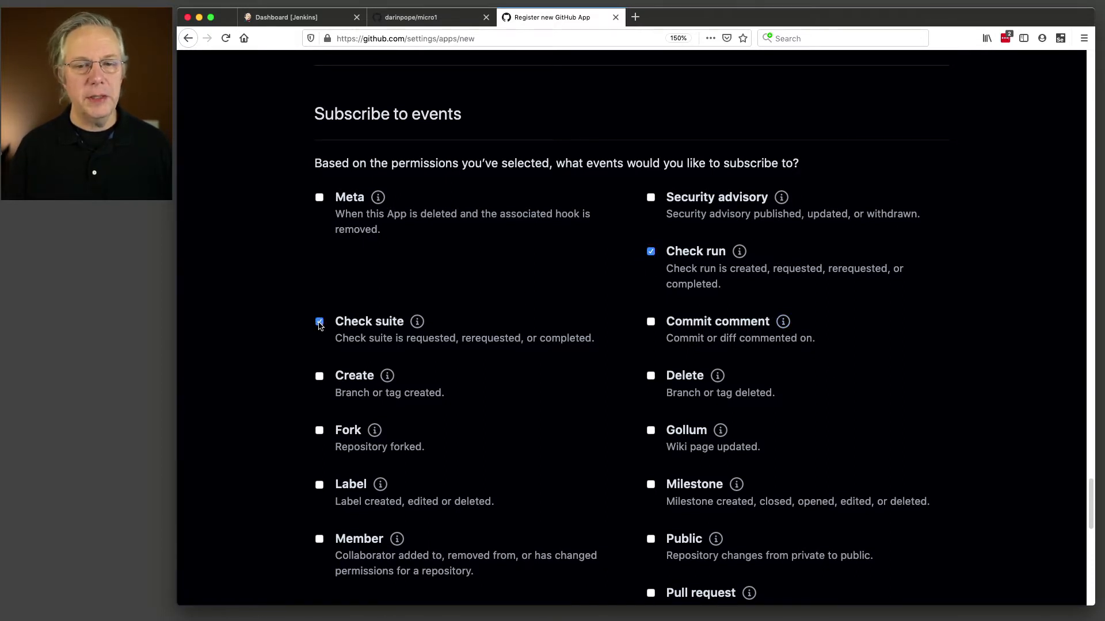
pyautogui.scroll(-3, 709, 475)
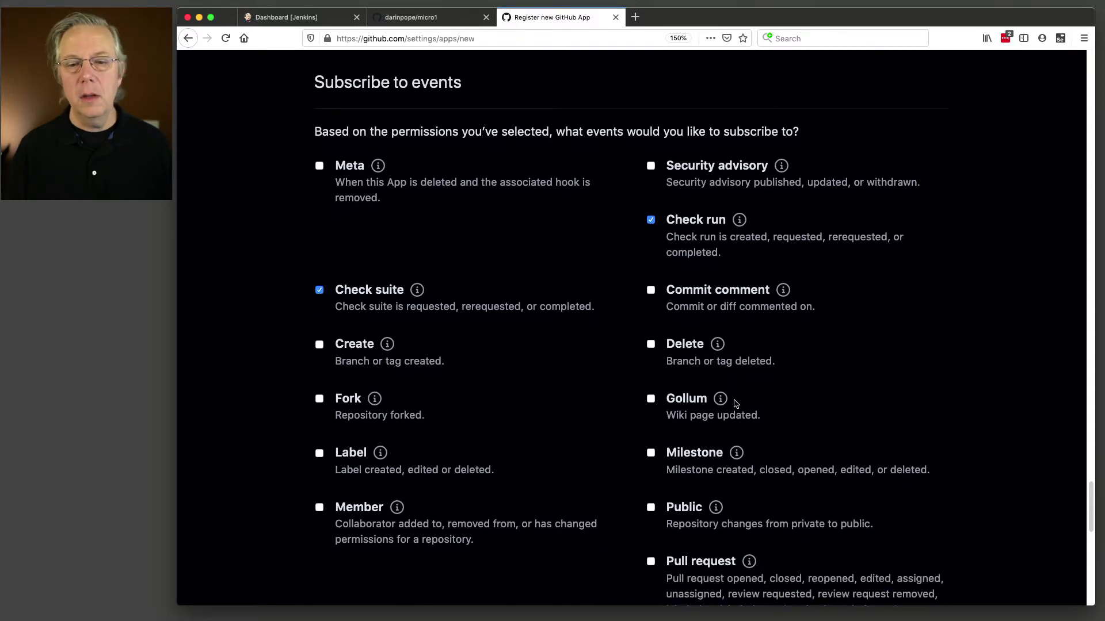
pyautogui.click(653, 511)
pyautogui.scroll(-5, 734, 429)
pyautogui.click(319, 408)
pyautogui.click(319, 476)
# Check the selected events and create the GitHub App with installation allowed only on this account.
pyautogui.scroll(5, 418, 496)
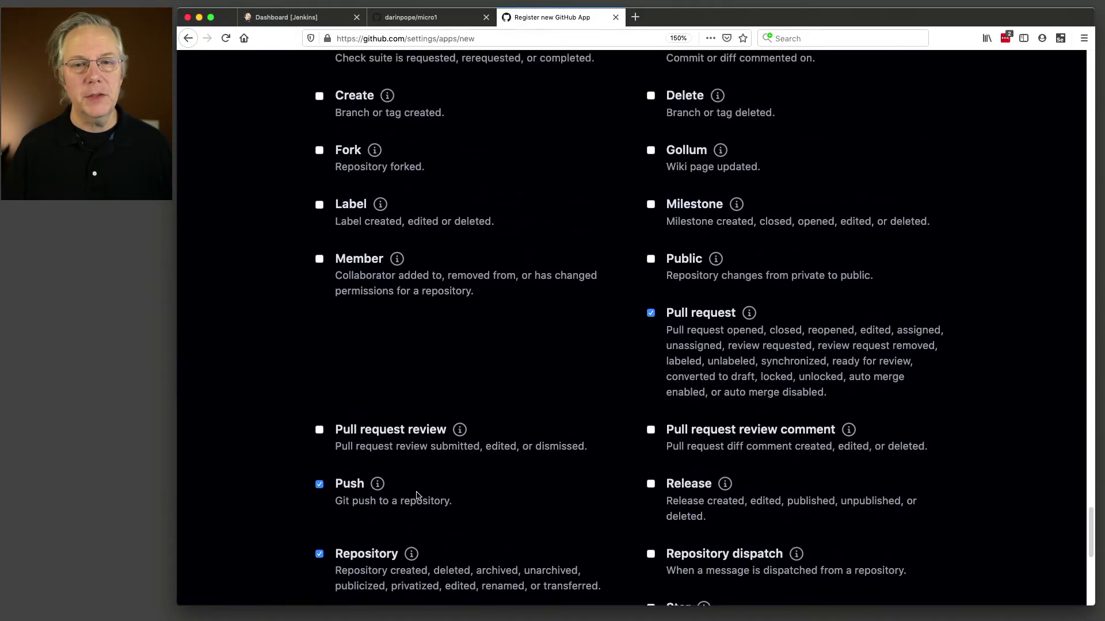
pyautogui.scroll(1, 418, 496)
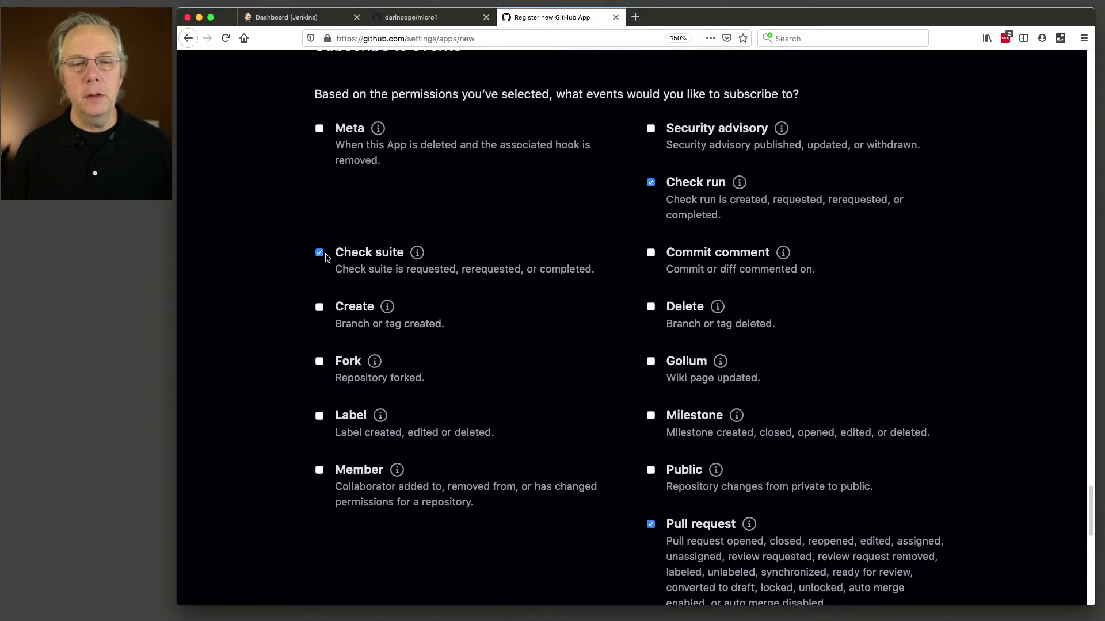
pyautogui.scroll(-1, 763, 436)
pyautogui.scroll(-3, 762, 436)
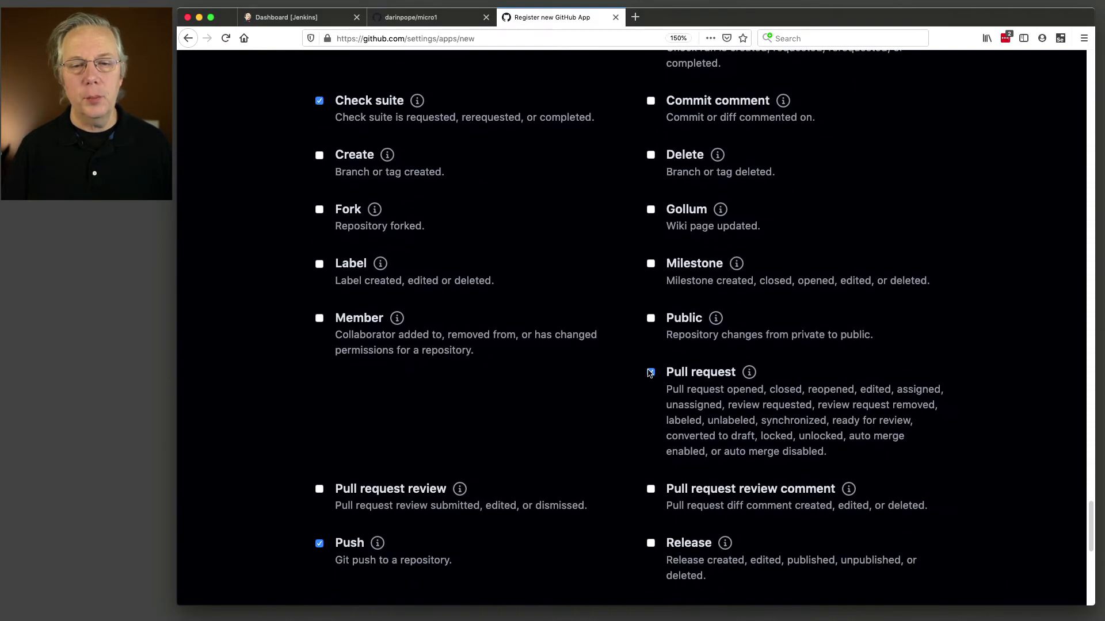
pyautogui.scroll(-2, 499, 451)
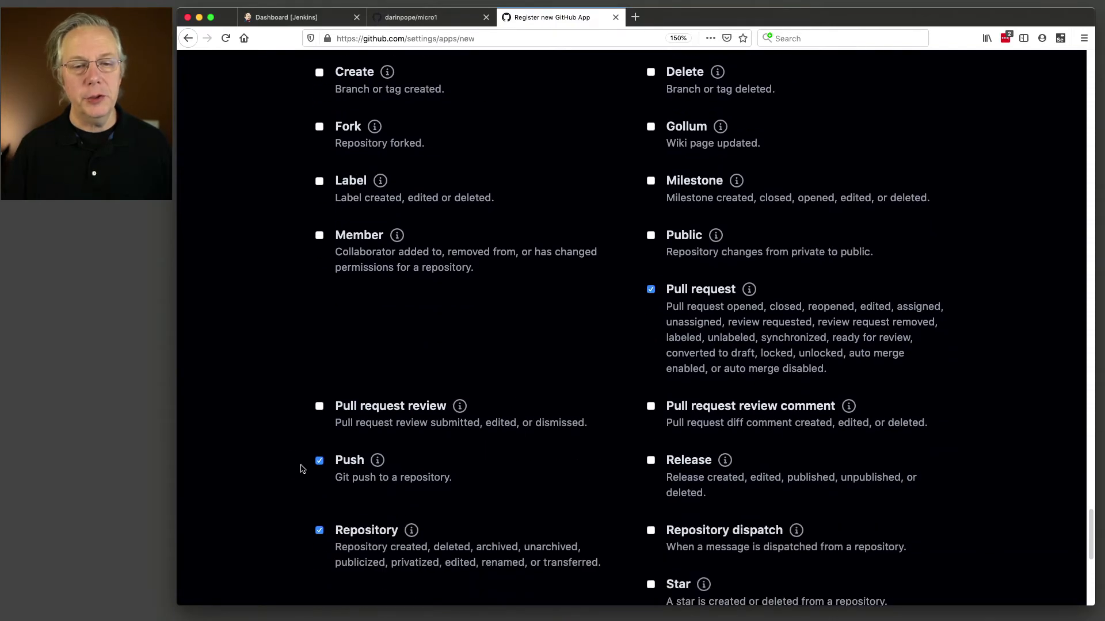
pyautogui.scroll(-9, 468, 512)
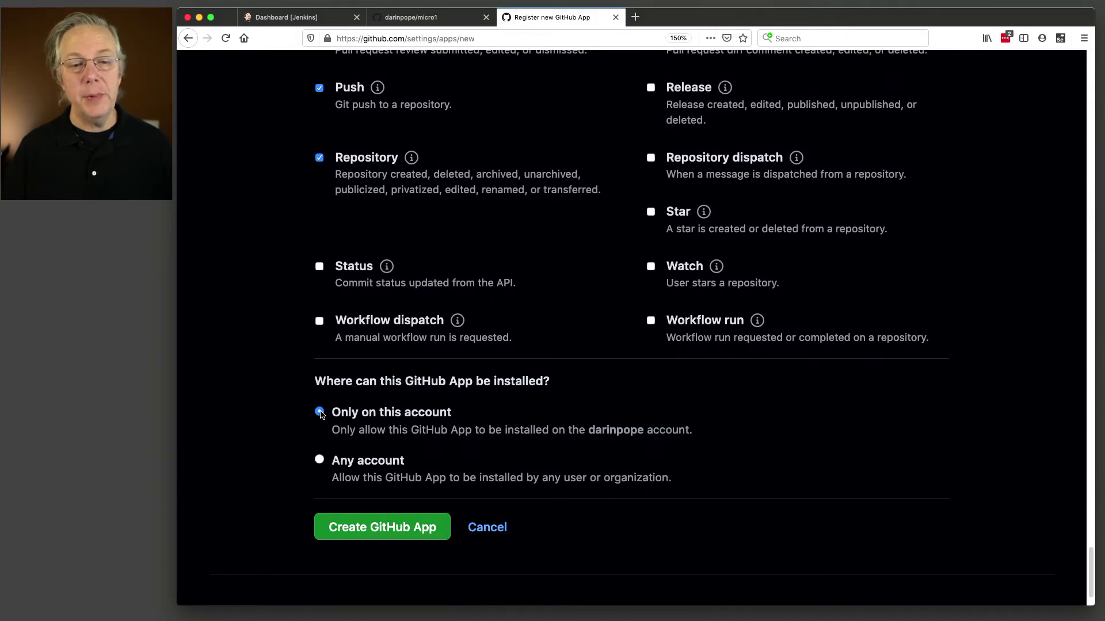
pyautogui.doubleClick(611, 431)
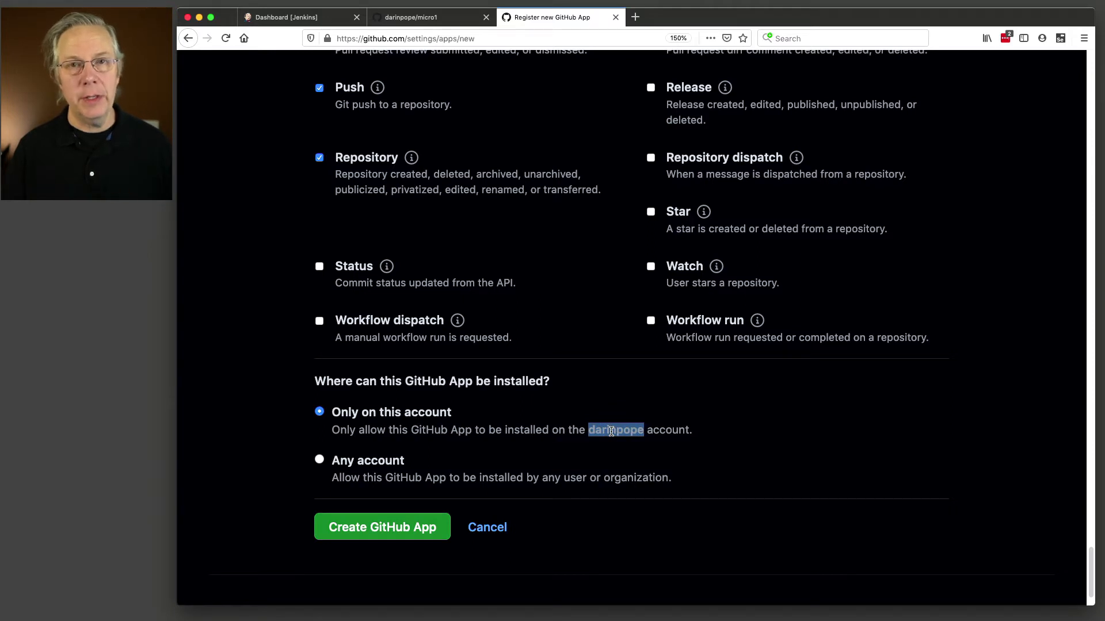
pyautogui.click(404, 531)
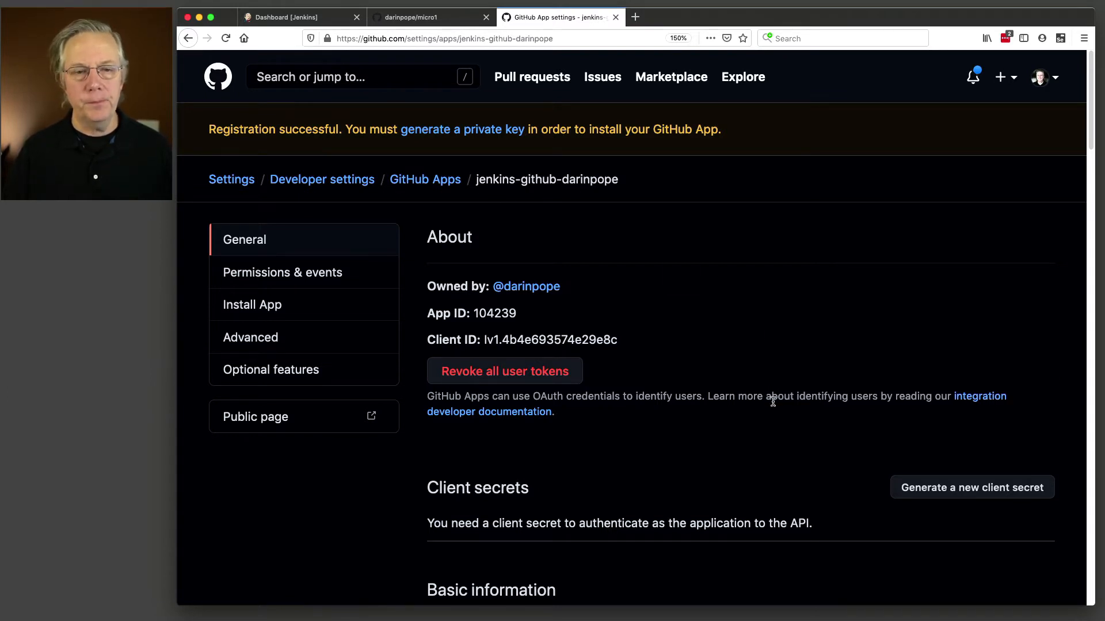
# Generate a private key for the new GitHub App and save its .pem file.
pyautogui.scroll(-10, 772, 402)
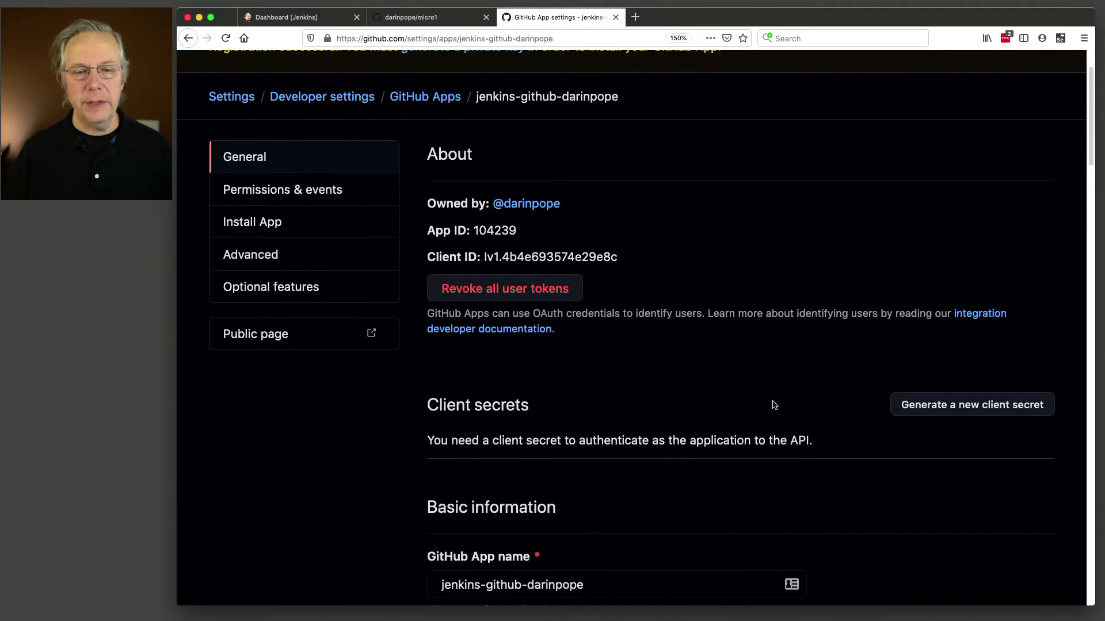
pyautogui.scroll(-18, 774, 406)
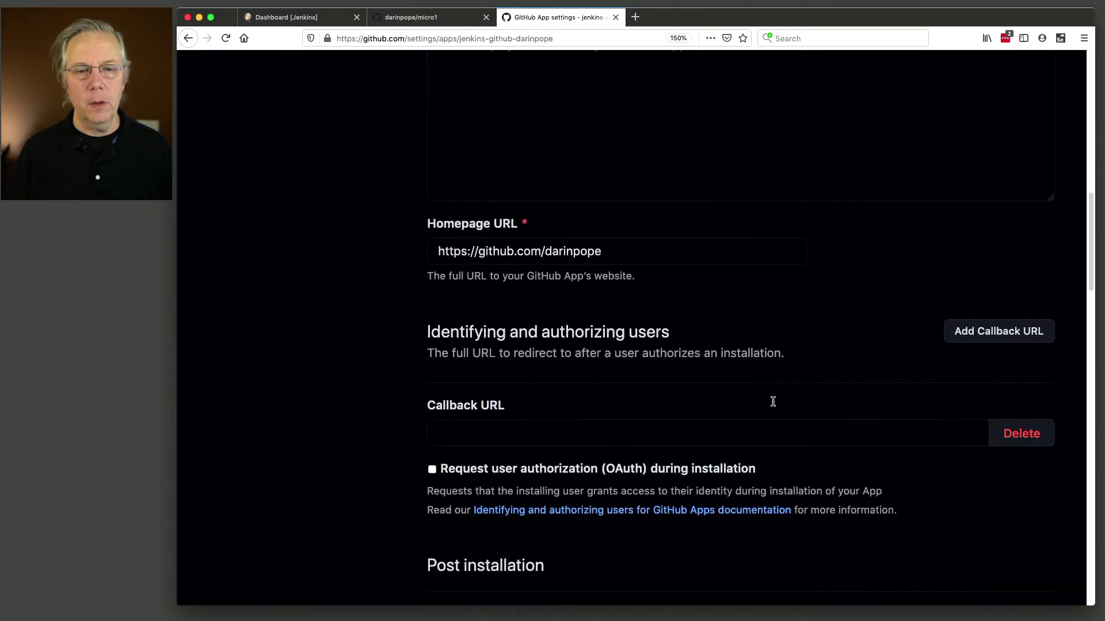
pyautogui.scroll(-15, 773, 405)
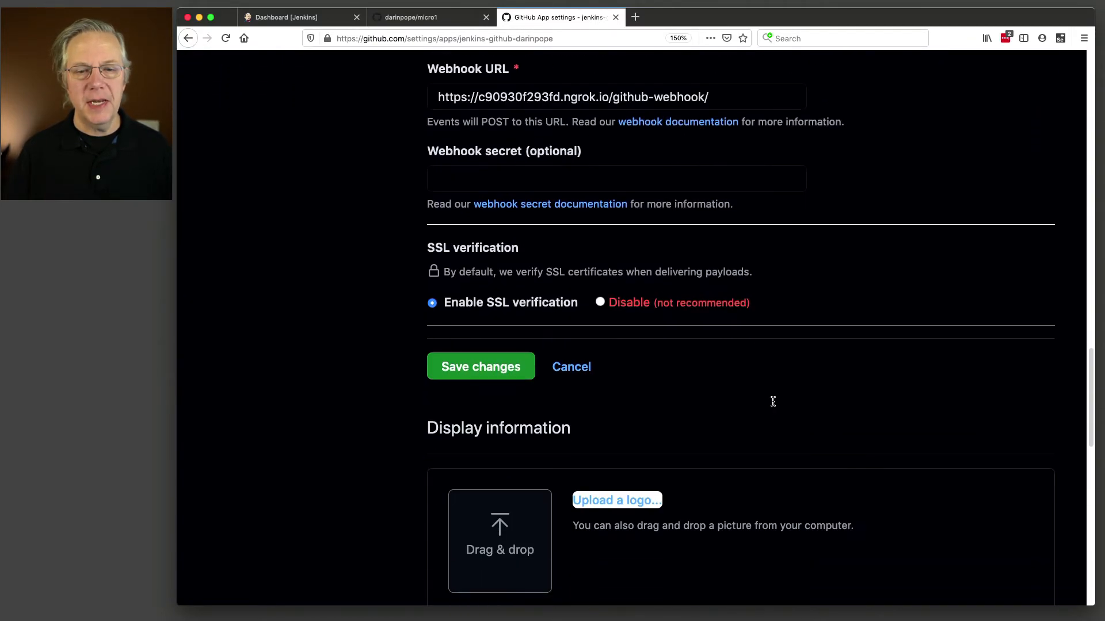
pyautogui.scroll(-6, 774, 405)
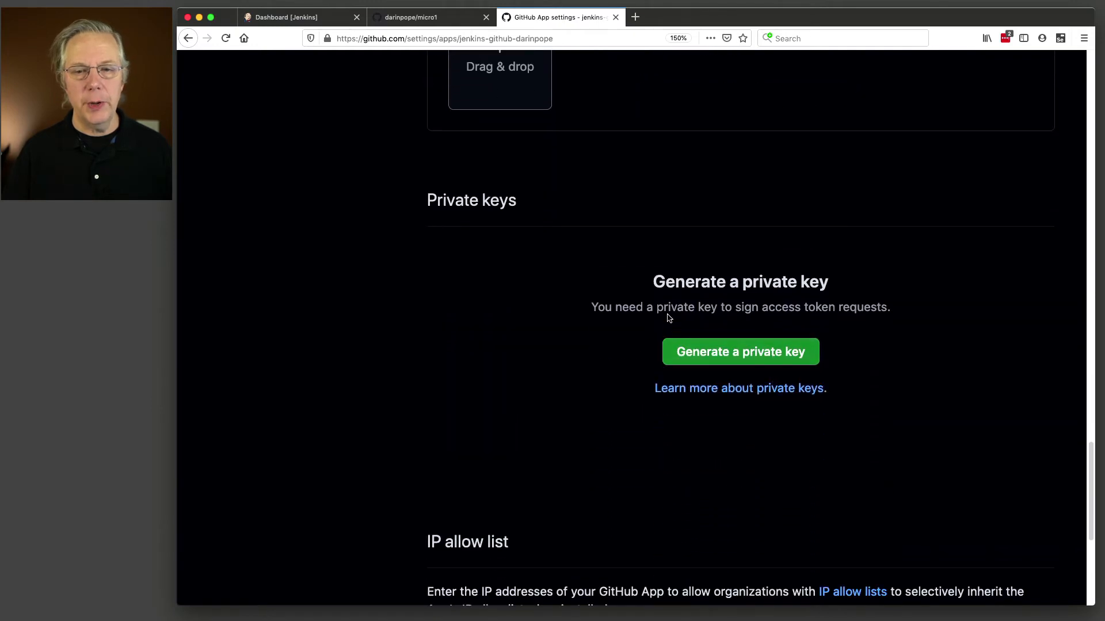
pyautogui.click(746, 355)
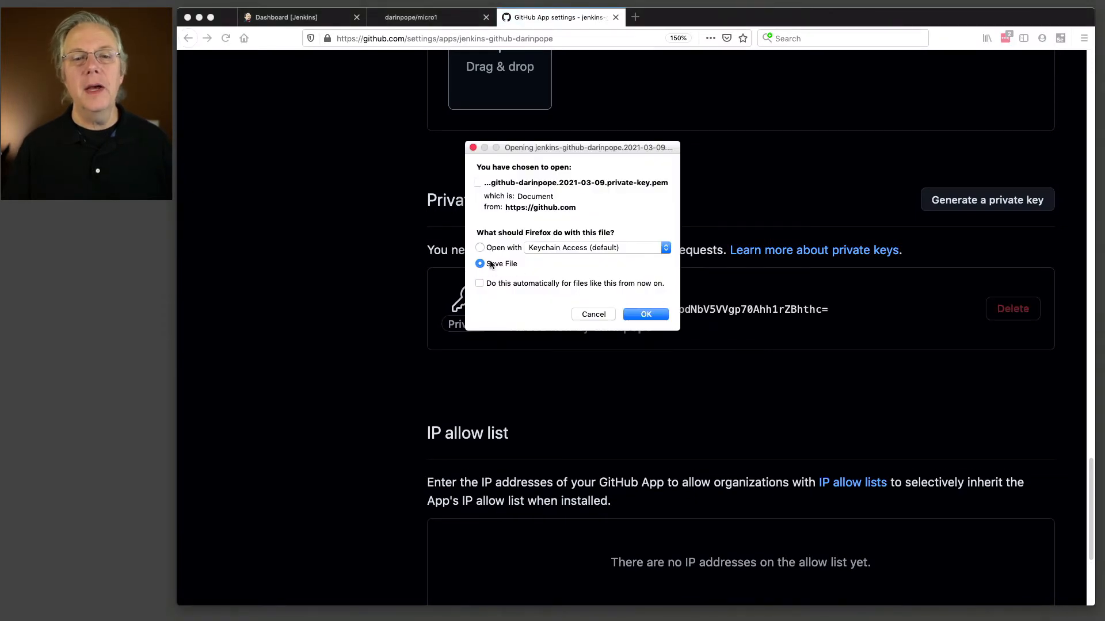
pyautogui.click(479, 264)
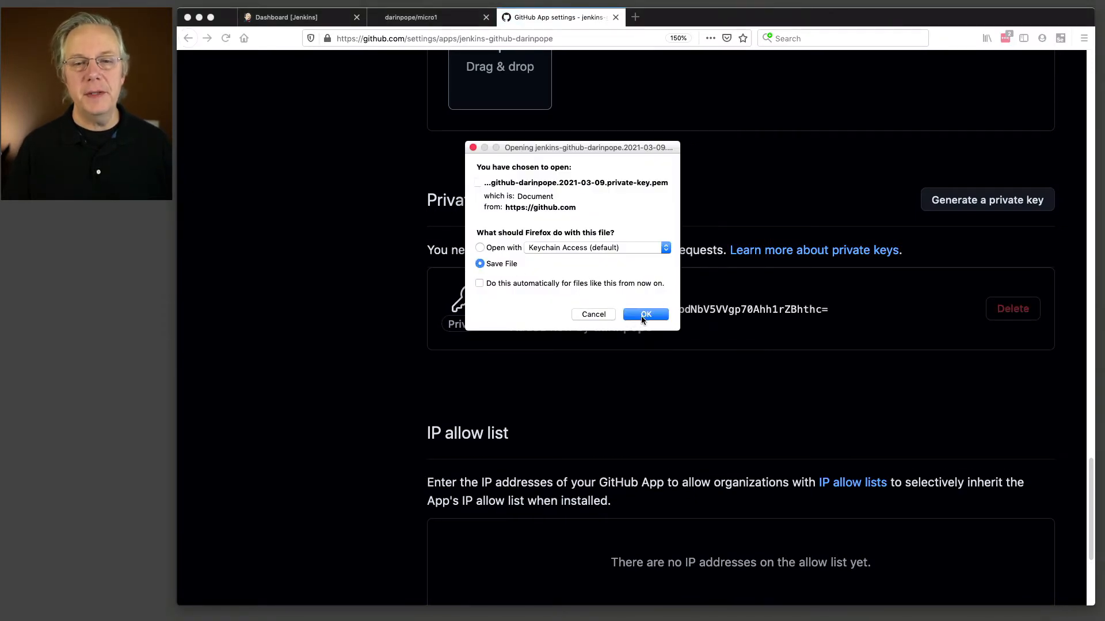
pyautogui.click(645, 314)
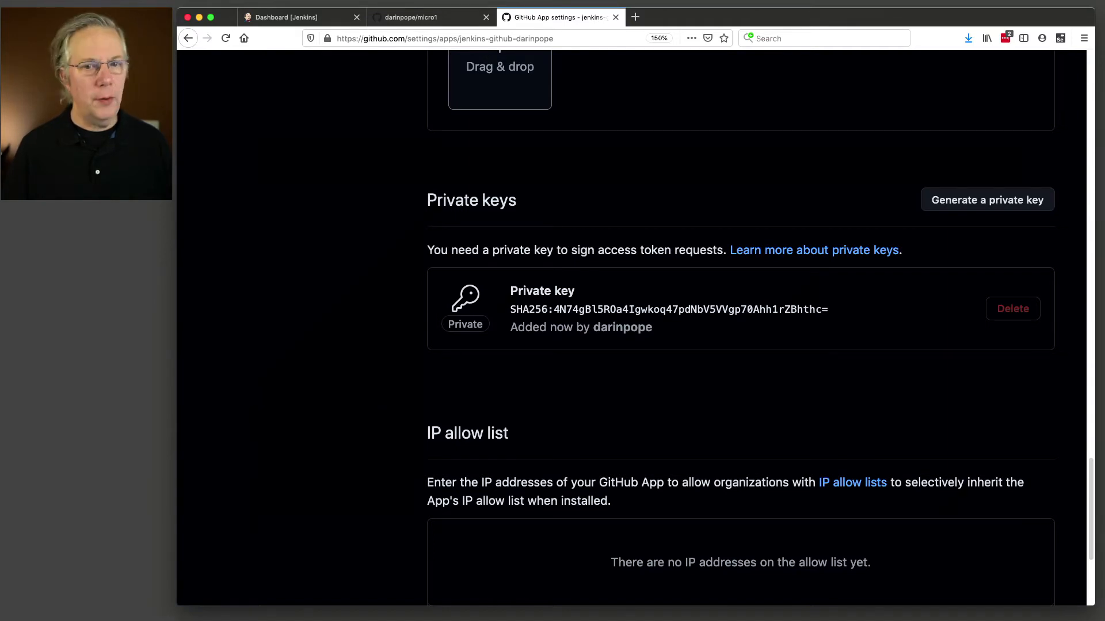
# Switch to the terminal and change to the ~/Downloads directory.
pyautogui.press('super+Tab')
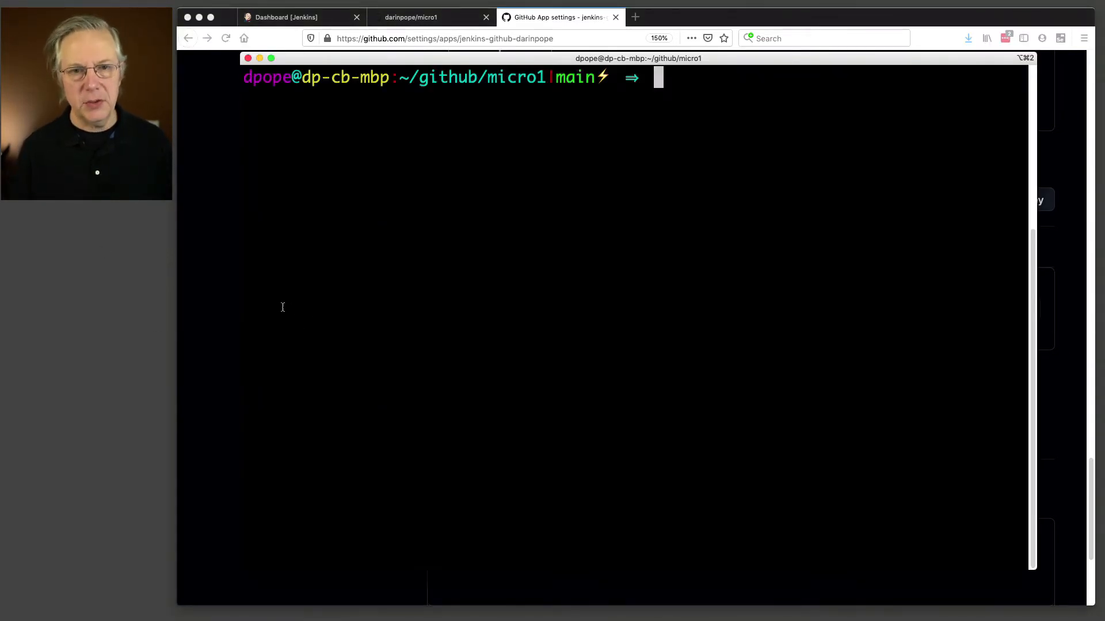
pyautogui.write('cd ~/Down')
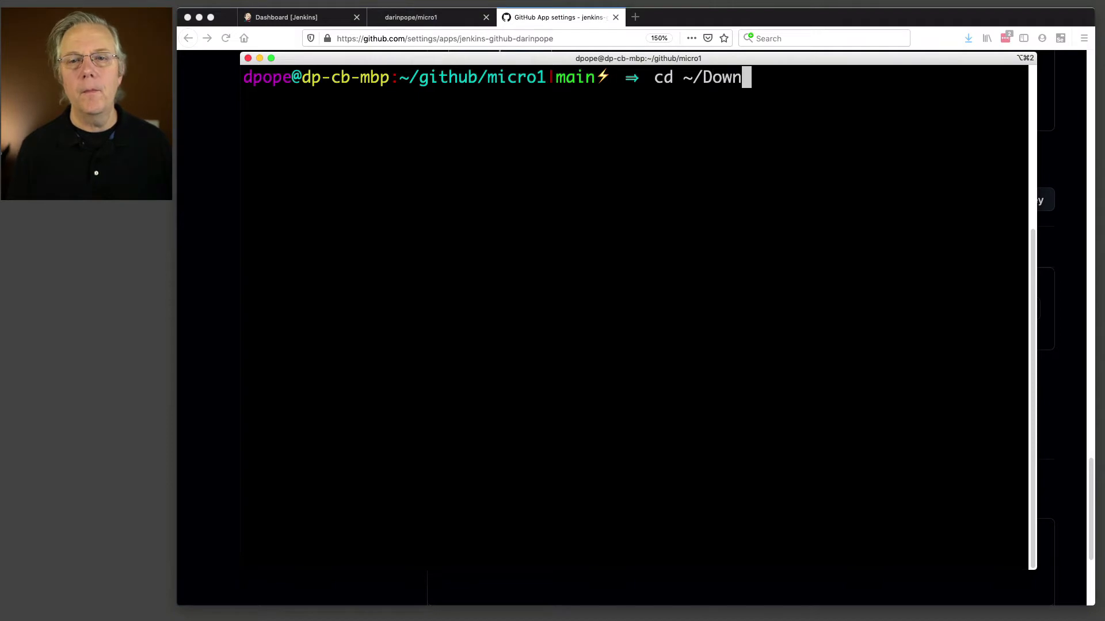
pyautogui.press('Tab')
pyautogui.press('Return')
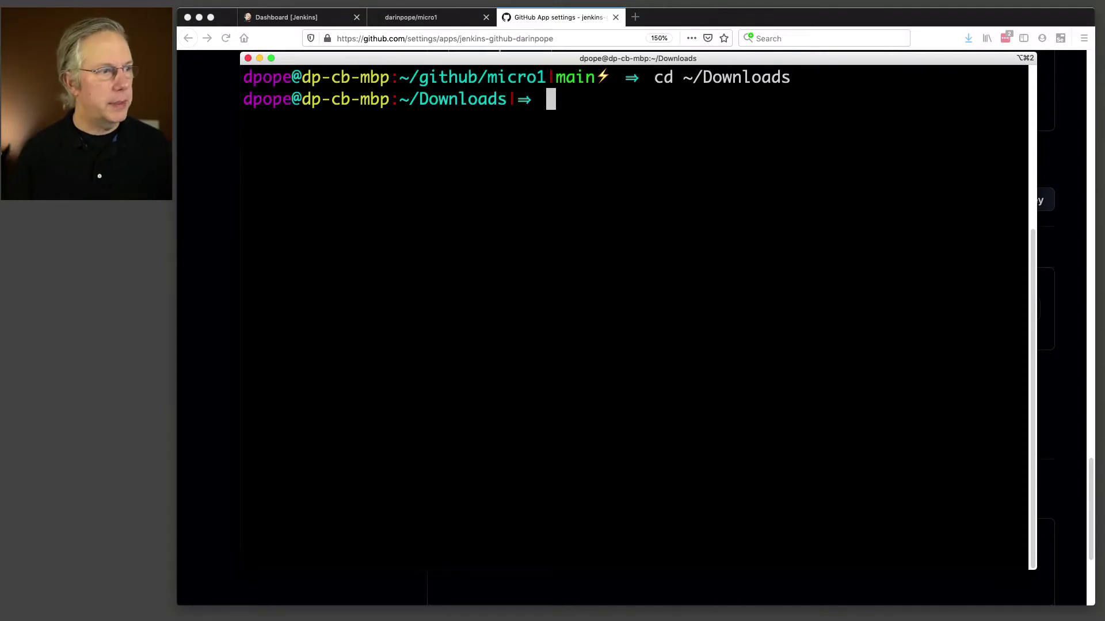
# Enter the start of the key conversion command: openssl pkcs8 -topk8 -inform PEM -outform PEM -in.
pyautogui.press('super+Tab')
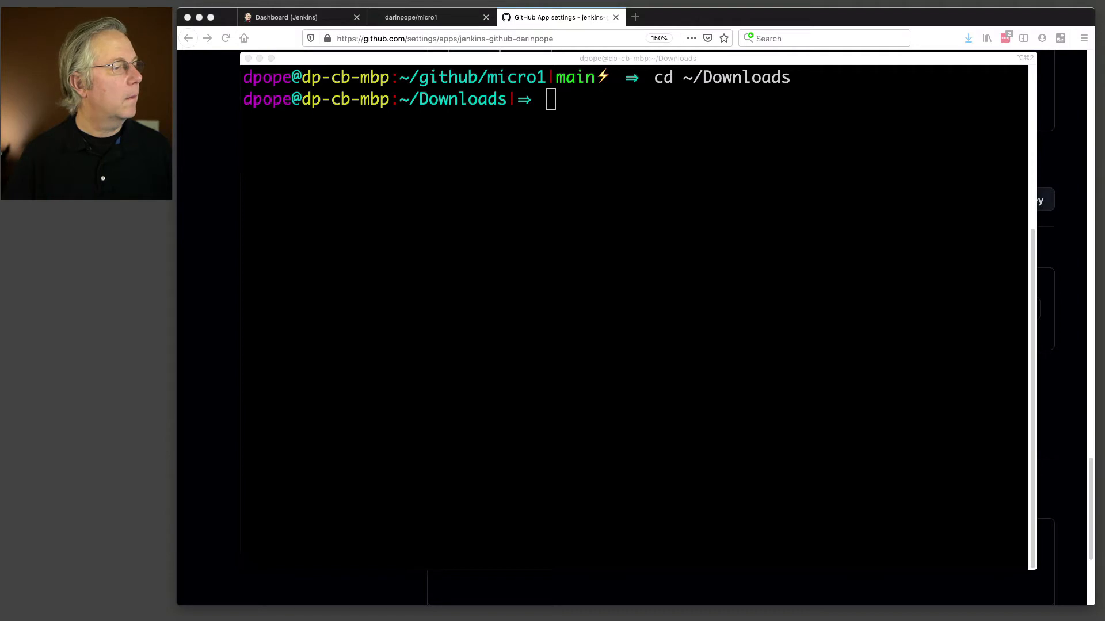
pyautogui.click(577, 233)
pyautogui.write('openssl pkcs8 -topk8 -inform PEM -outform PEM -in')
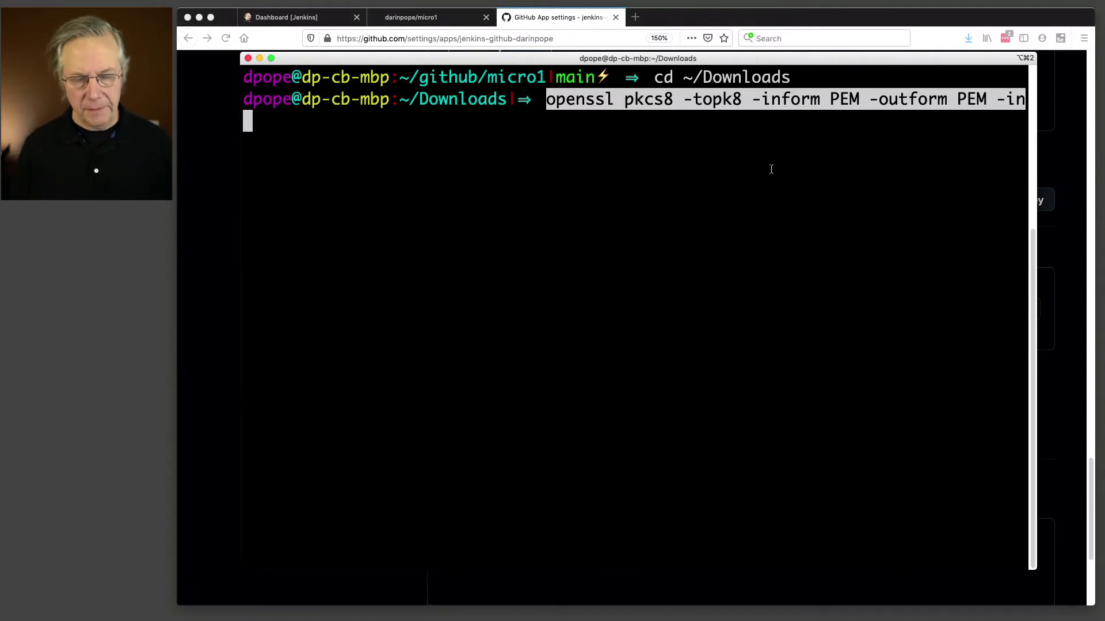
pyautogui.write('jenki')
pyautogui.write('ns')
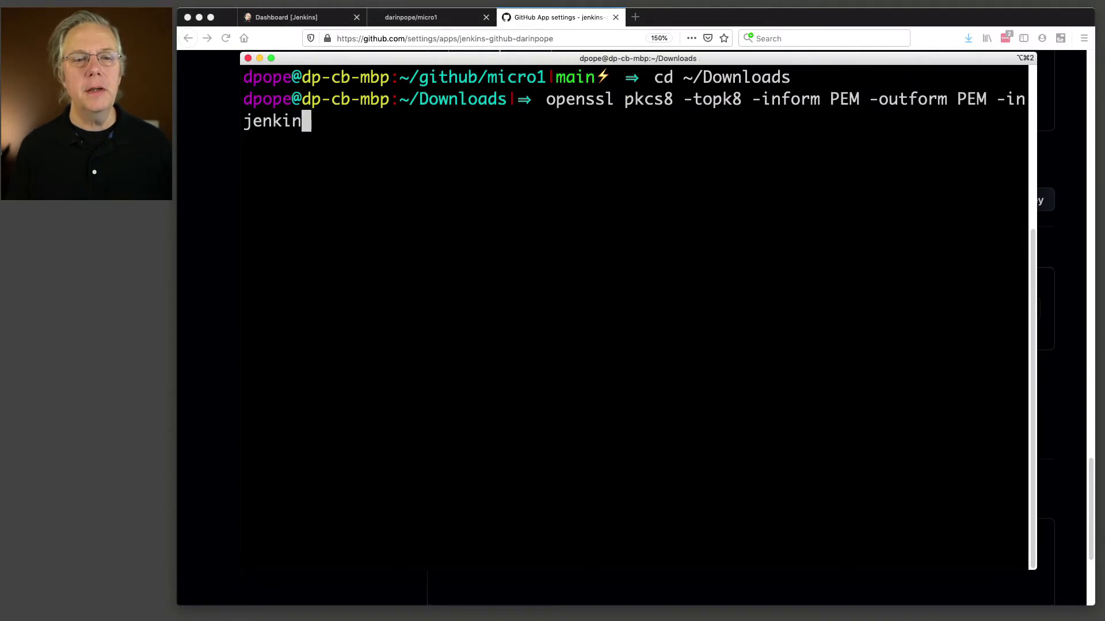
pyautogui.press('BackSpace')
pyautogui.press('BackSpace')
pyautogui.press('BackSpace')
pyautogui.press('BackSpace')
pyautogui.press('BackSpace')
pyautogui.press('BackSpace')
pyautogui.press('BackSpace')
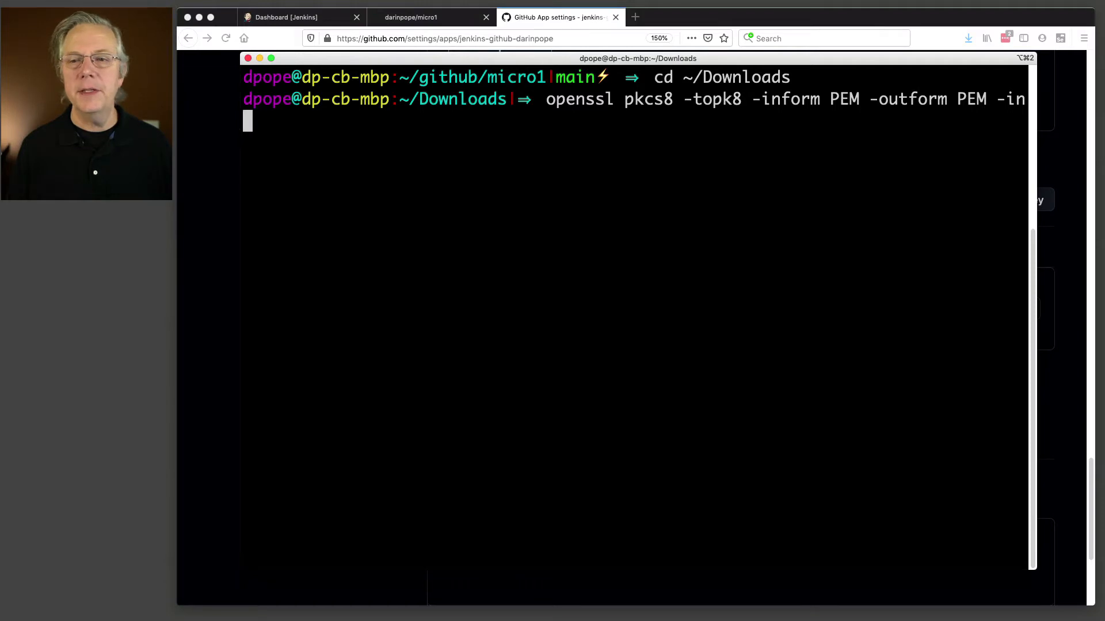
# Complete the openssl command with the downloaded private key .pem as input, add -out converted-github-app.pem -nocrypt, and run it.
pyautogui.write('jenkins')
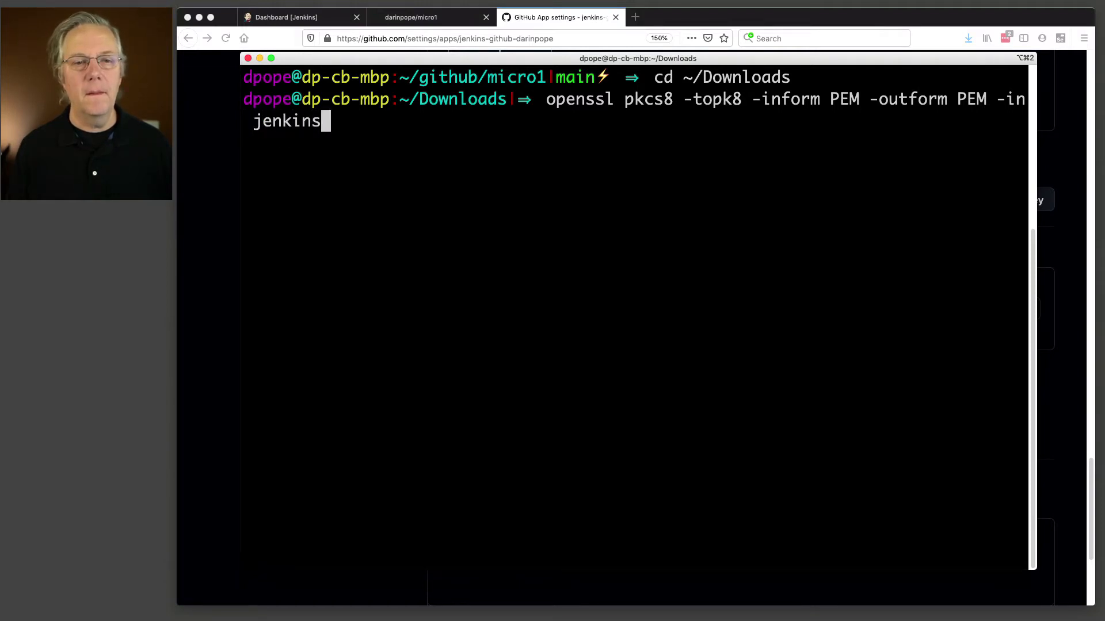
pyautogui.write('-g')
pyautogui.press('Tab')
pyautogui.write('9')
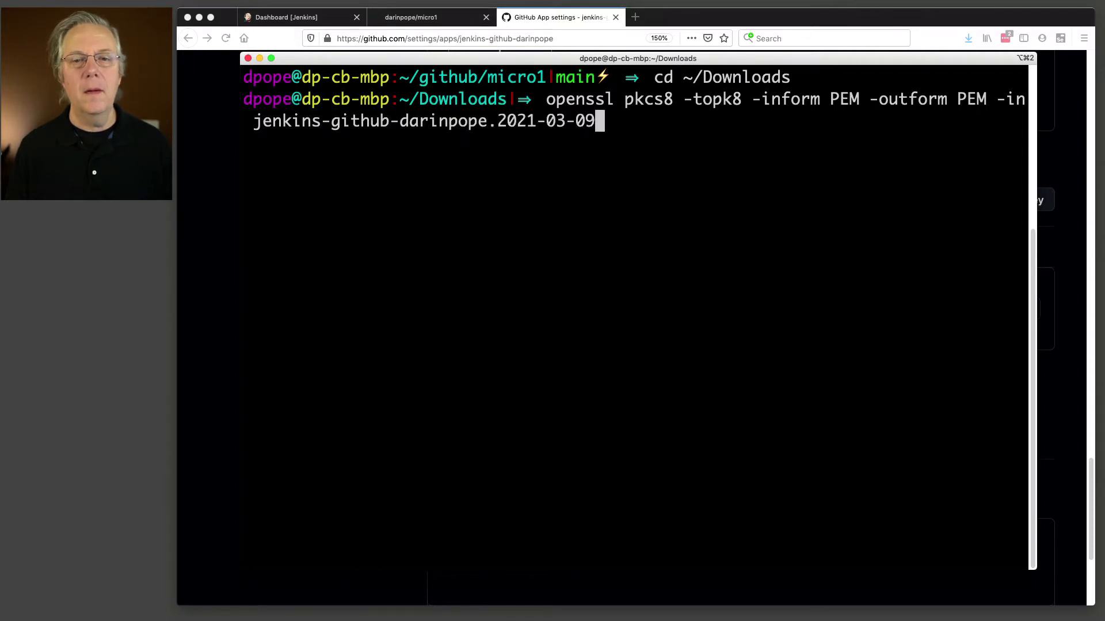
pyautogui.press('Tab')
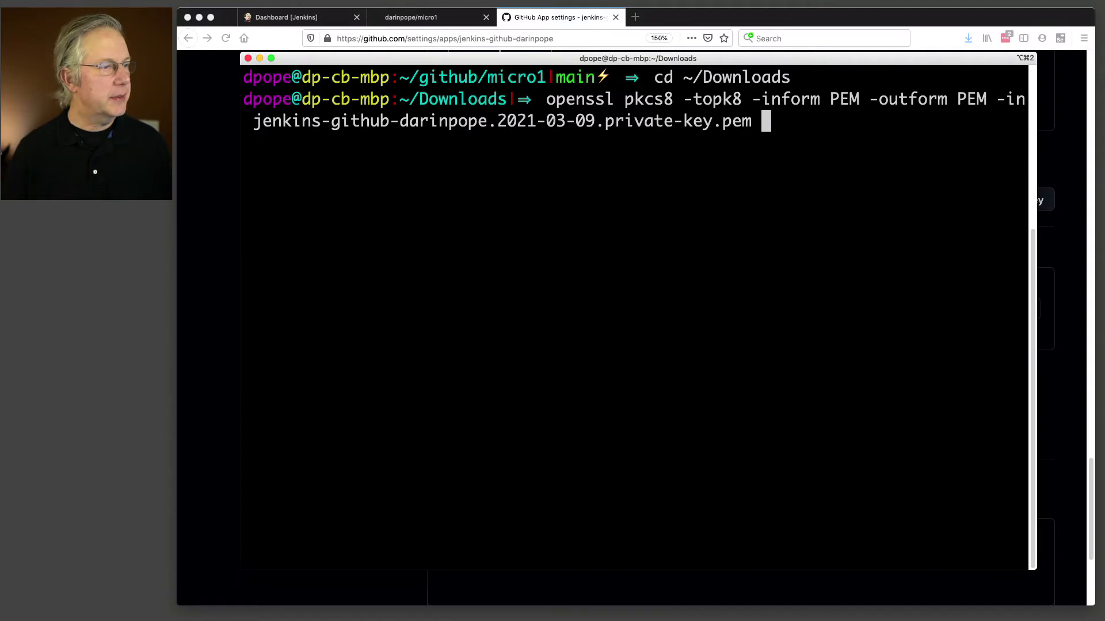
pyautogui.press('super+Tab')
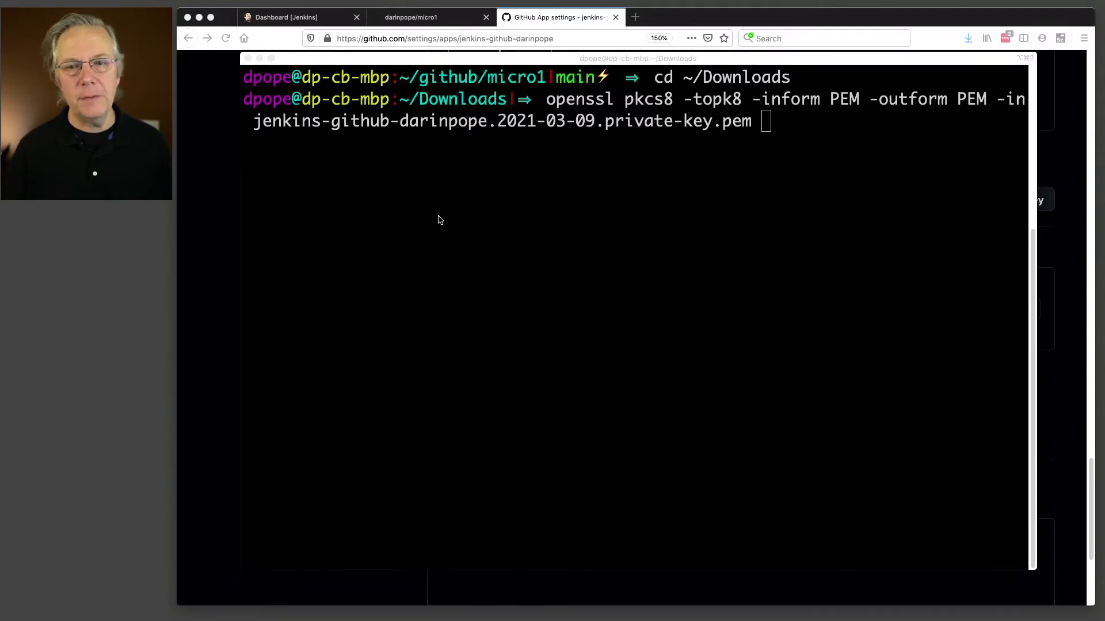
pyautogui.click(533, 261)
pyautogui.write('-out converted-github-app.pem -nocrypt')
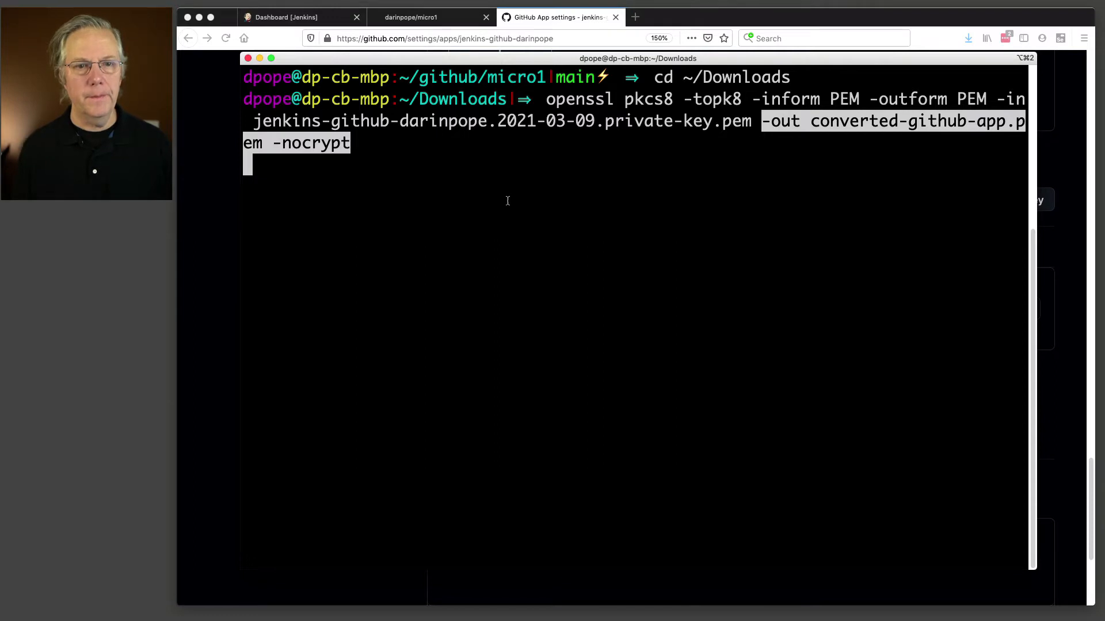
pyautogui.press('Return')
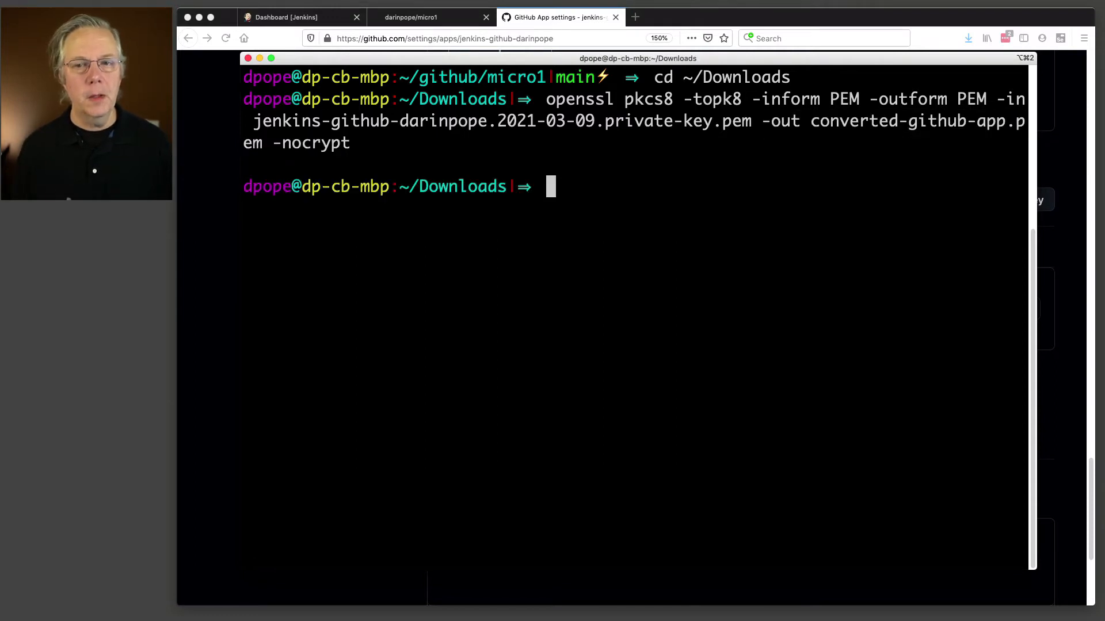
# List converted-github-app.pem in the Downloads directory with ll to check the converted key file.
pyautogui.write('ll')
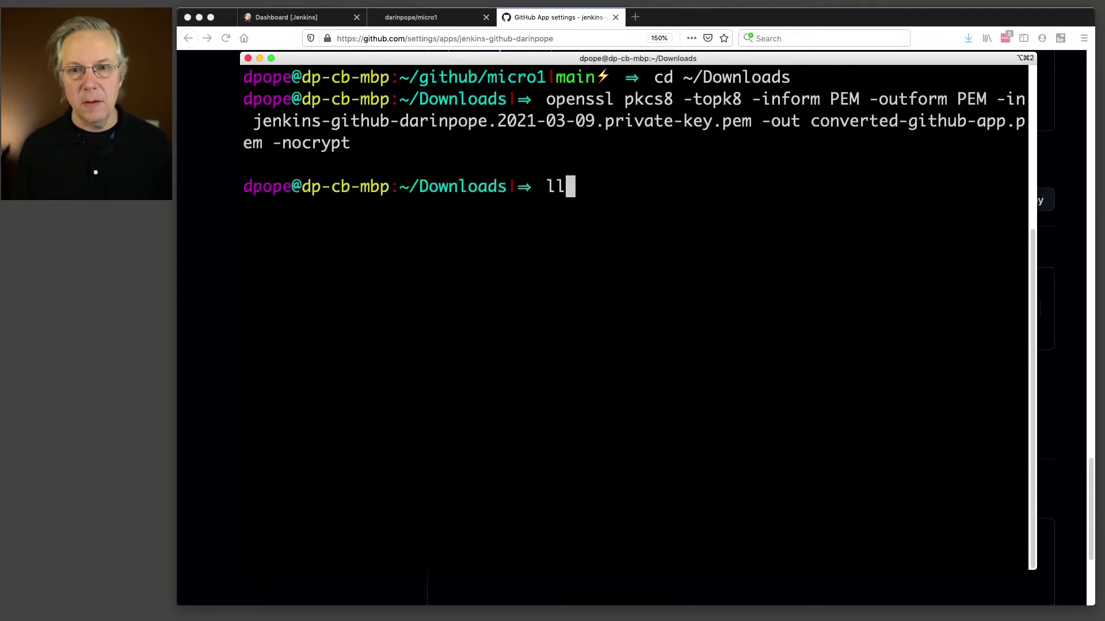
pyautogui.write(' convert')
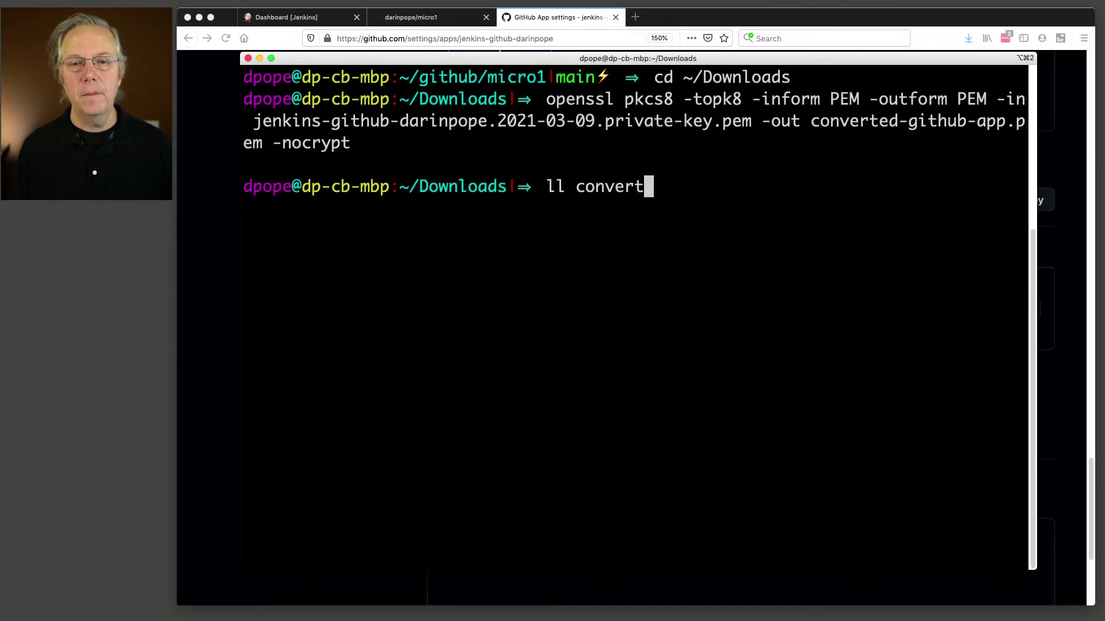
pyautogui.write('ed-g')
pyautogui.press('Tab')
pyautogui.press('Return')
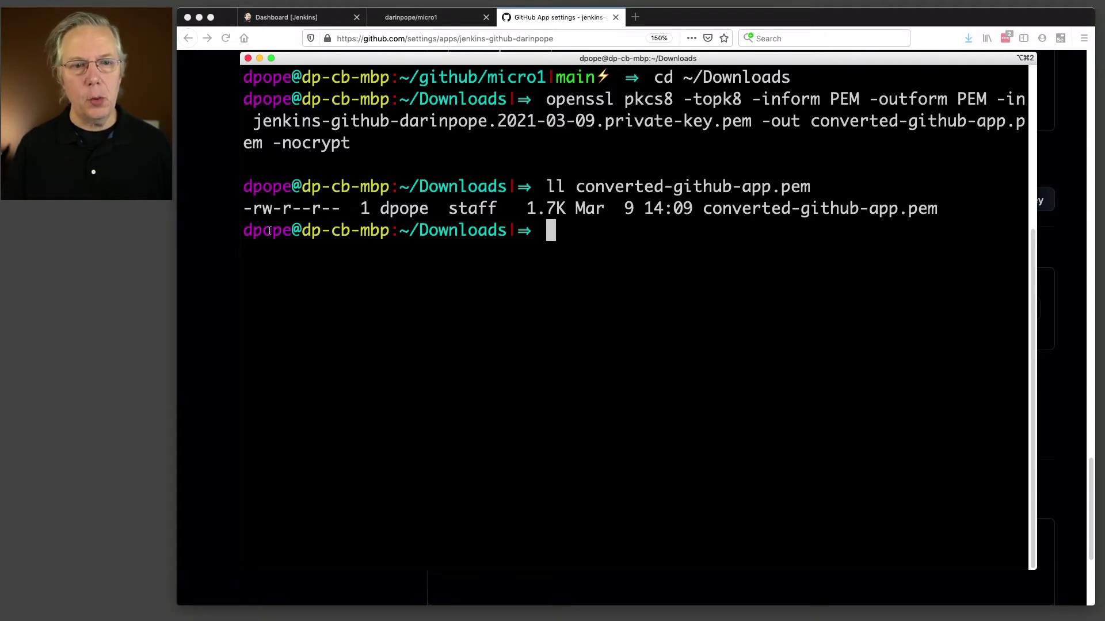
# Return to the browser, reload the GitHub App's general settings, and start installing the app on the personal account.
pyautogui.click(218, 254)
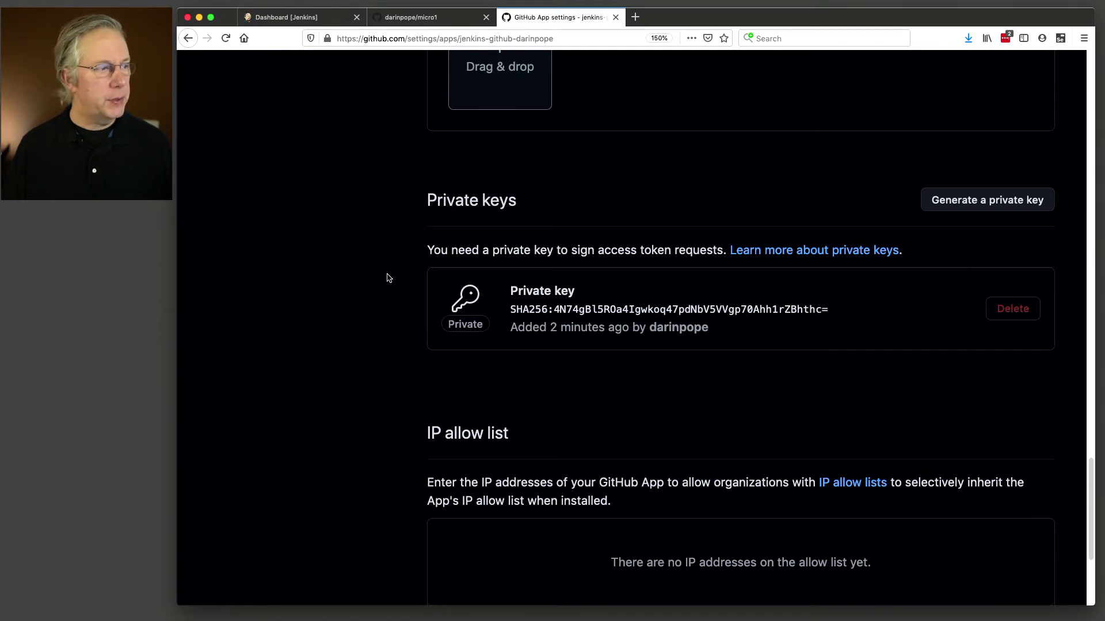
pyautogui.scroll(15, 388, 278)
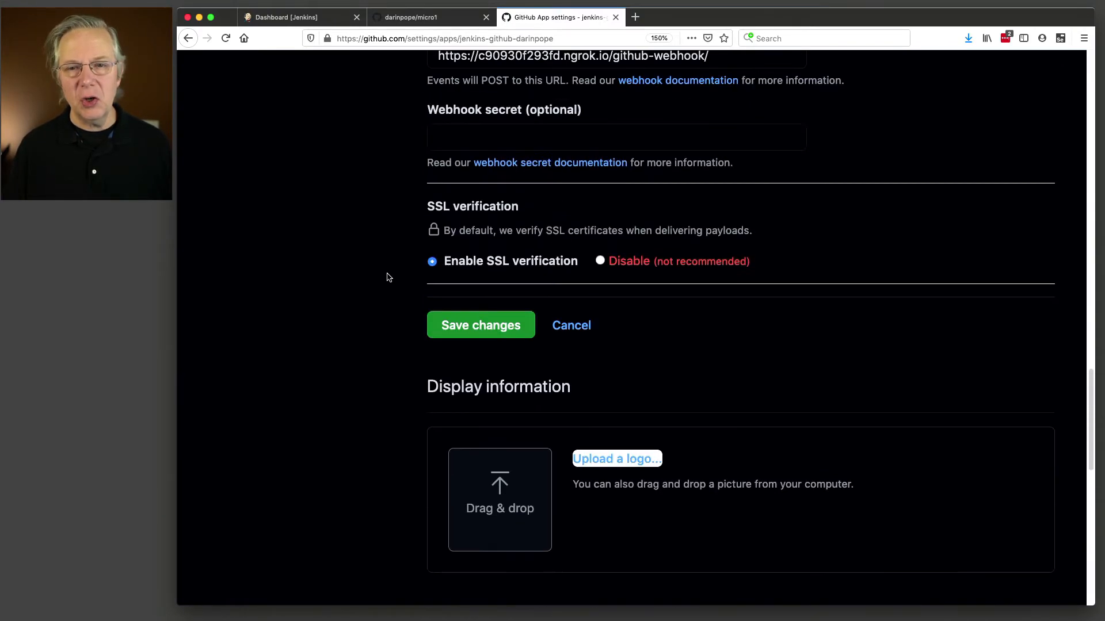
pyautogui.scroll(15, 388, 278)
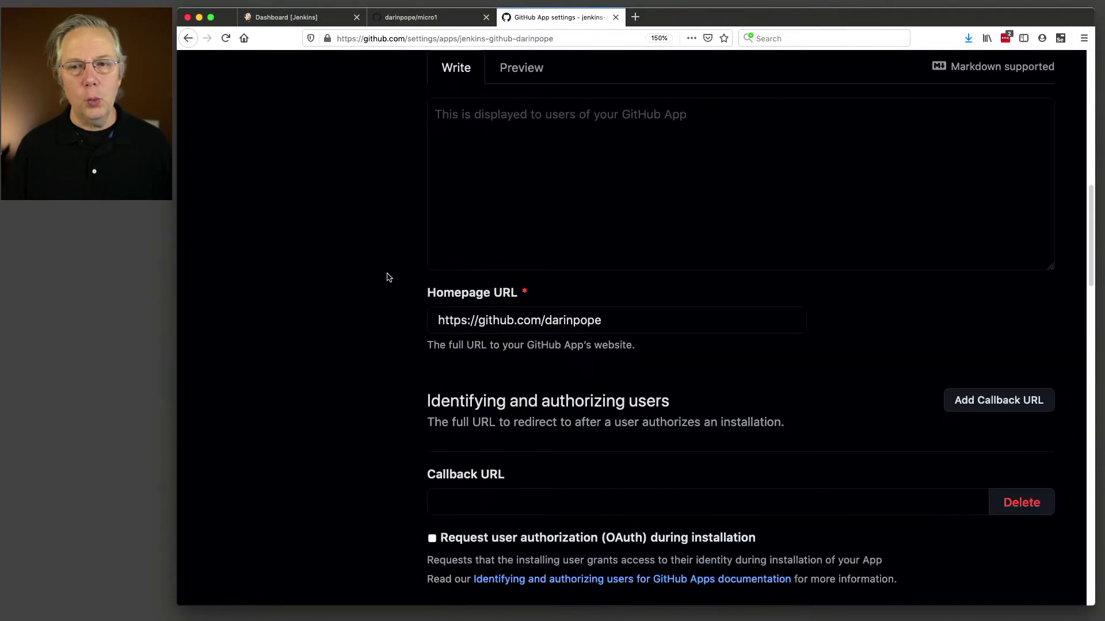
pyautogui.scroll(2, 388, 278)
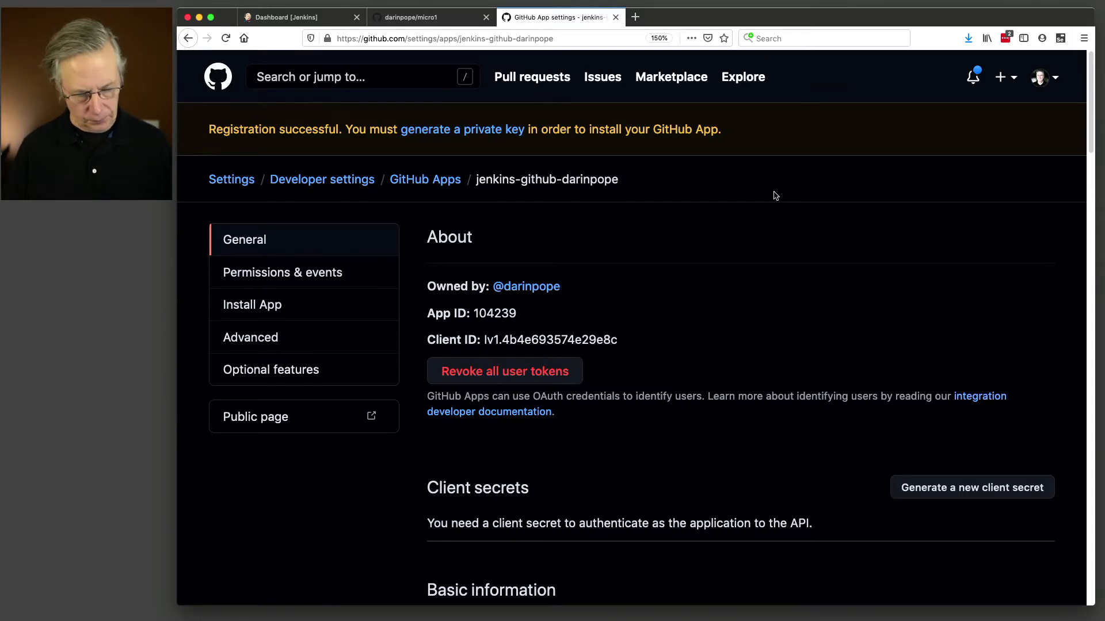
pyautogui.press('super+r')
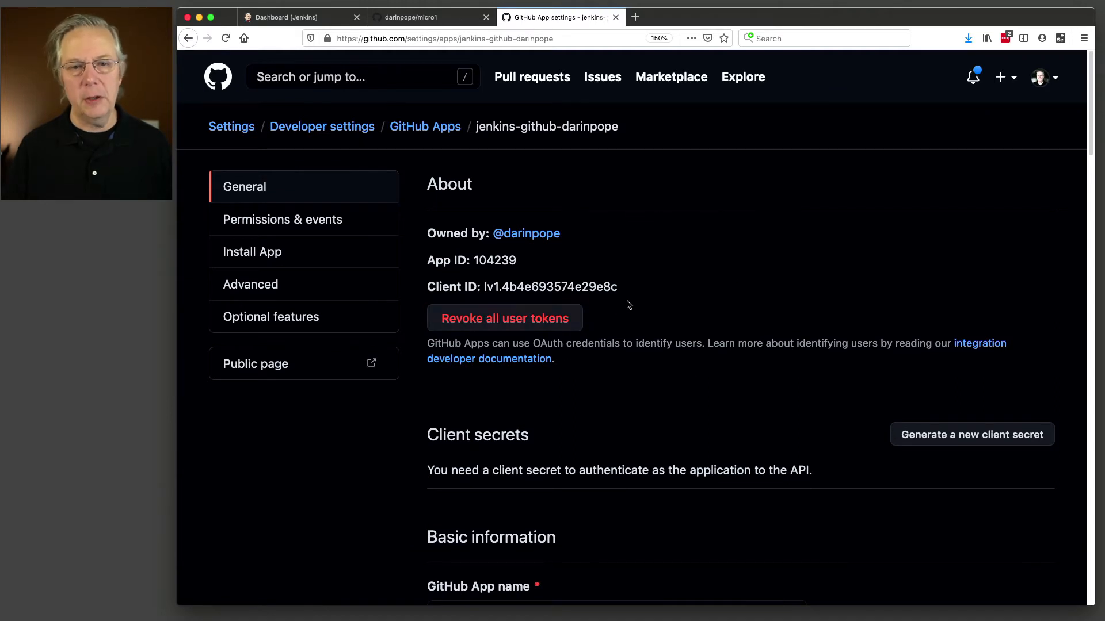
pyautogui.click(279, 256)
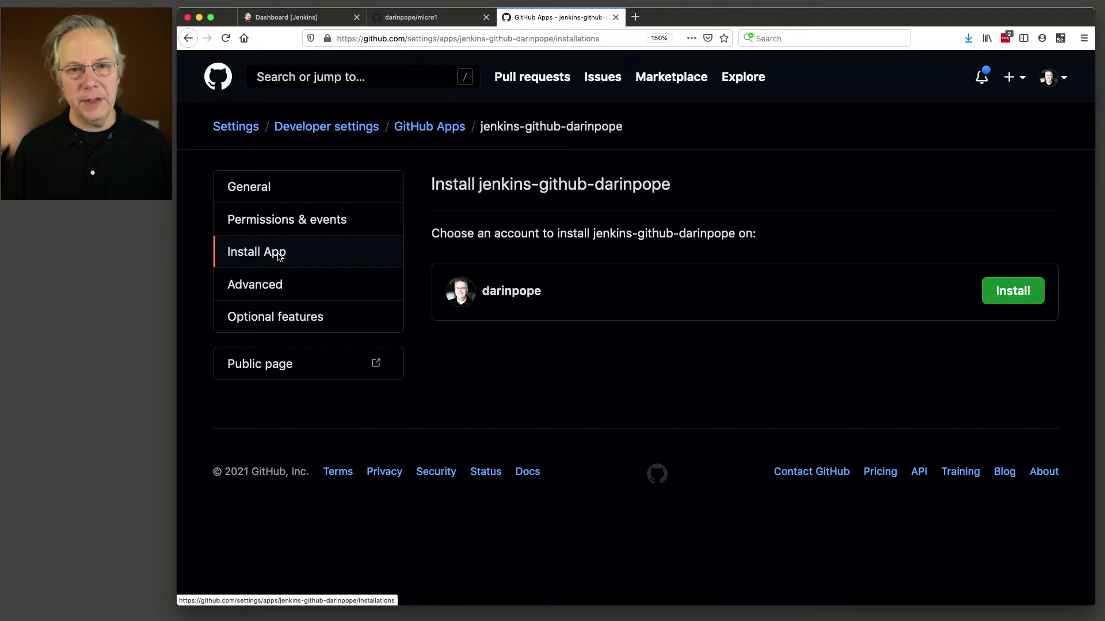
pyautogui.click(1002, 296)
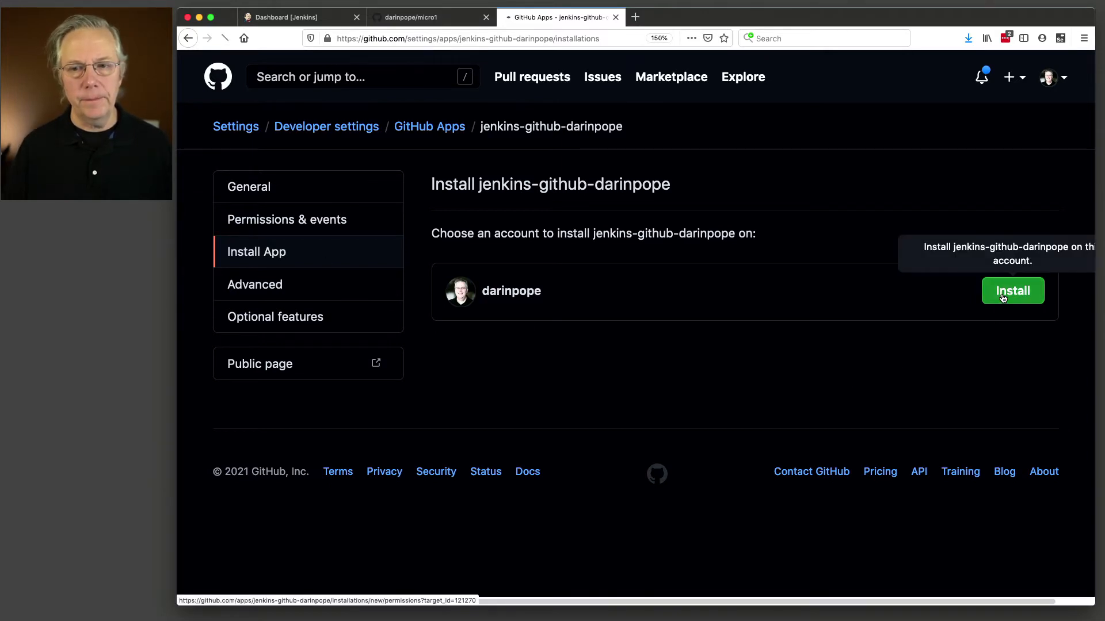
# Limit the app installation to only select repositories and add the micro1 repository.
pyautogui.scroll(-5, 935, 333)
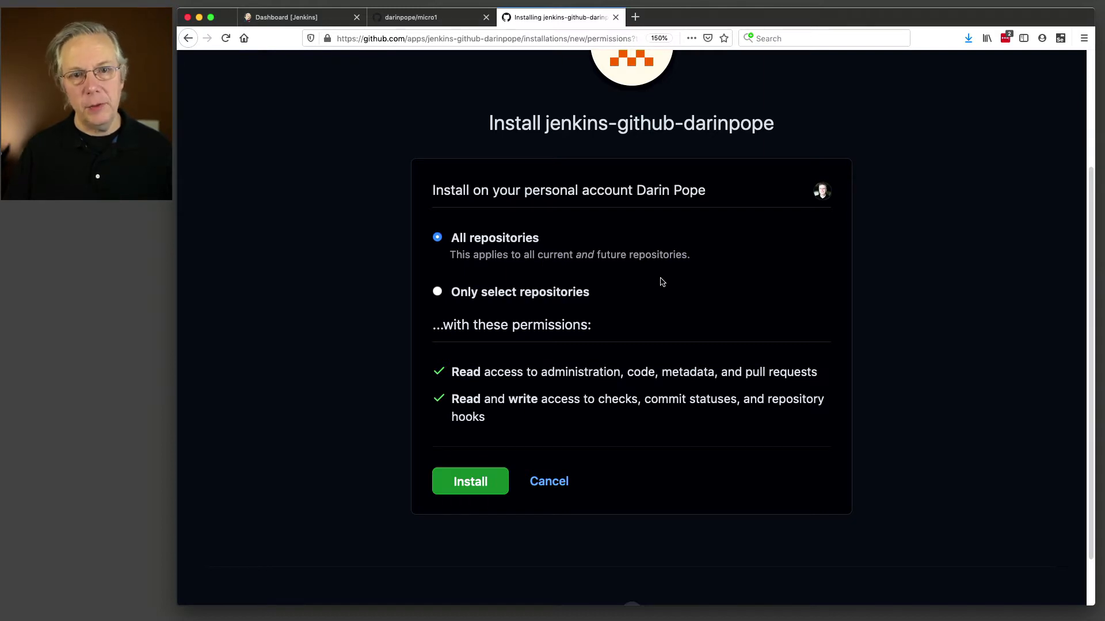
pyautogui.click(439, 294)
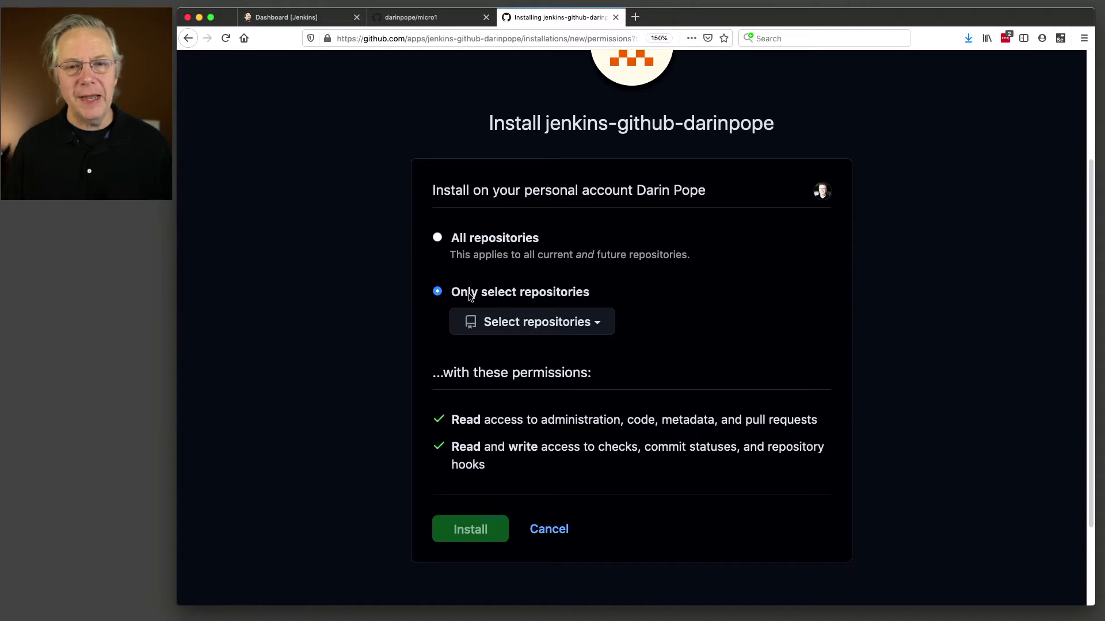
pyautogui.click(602, 327)
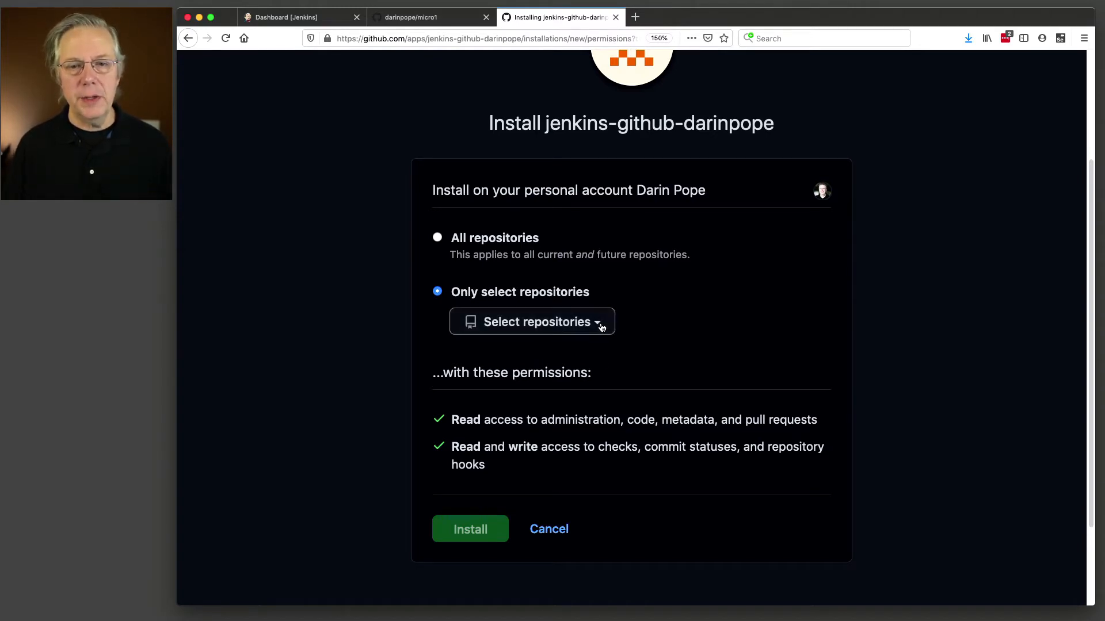
pyautogui.write('micro')
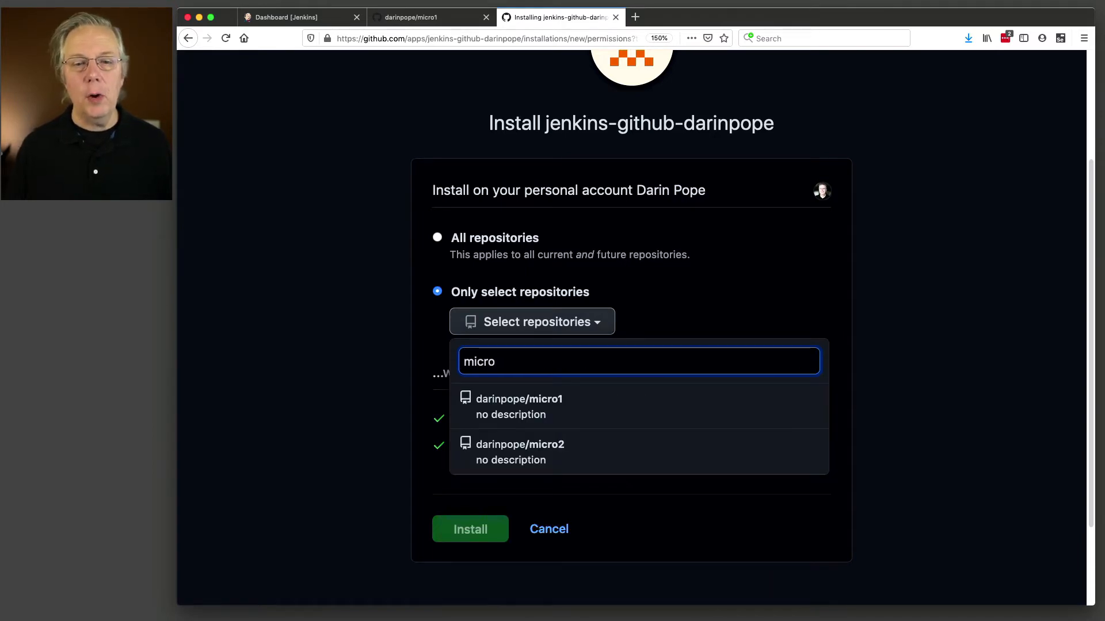
pyautogui.click(584, 402)
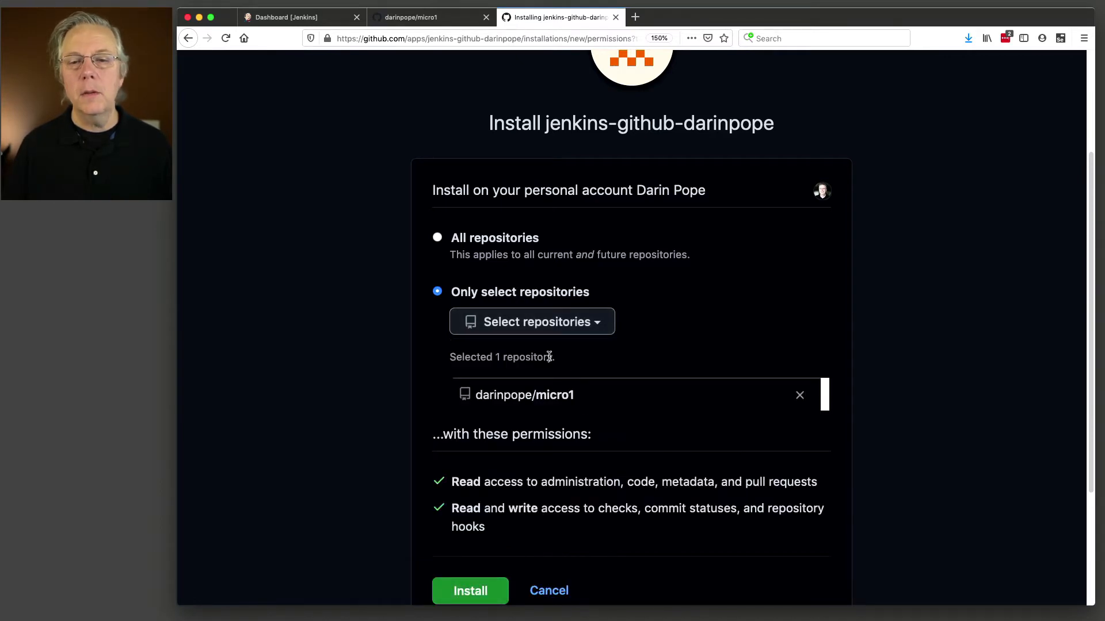
# Add the micro2 repository to the selection and install the GitHub App with the listed permissions.
pyautogui.click(590, 324)
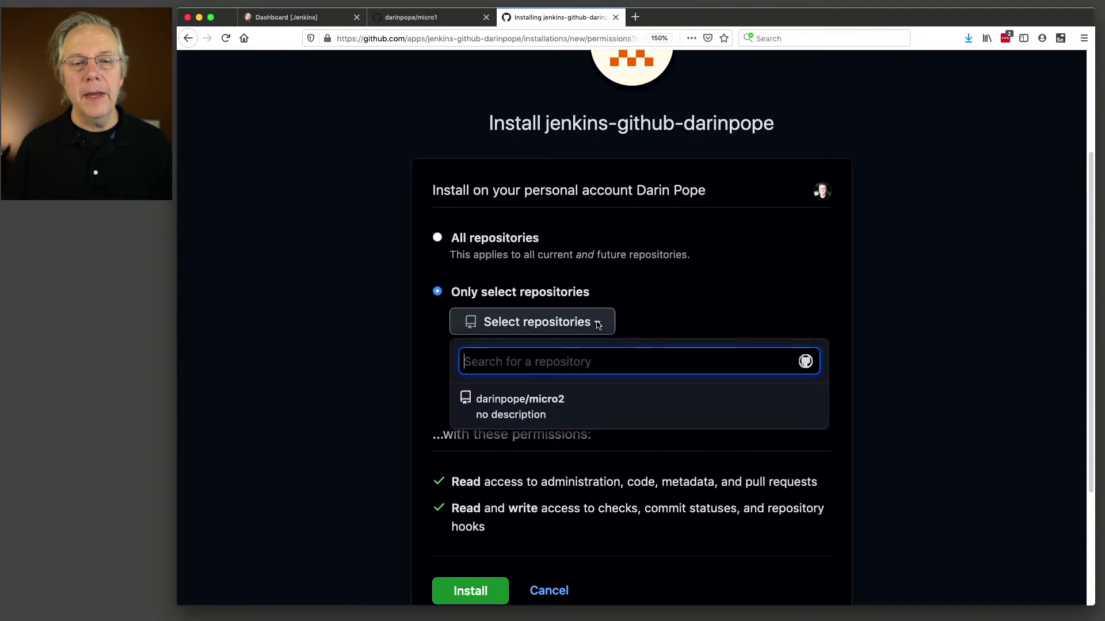
pyautogui.write('mciro2')
pyautogui.press('BackSpace')
pyautogui.press('BackSpace')
pyautogui.press('BackSpace')
pyautogui.press('BackSpace')
pyautogui.press('BackSpace')
pyautogui.write('icro2')
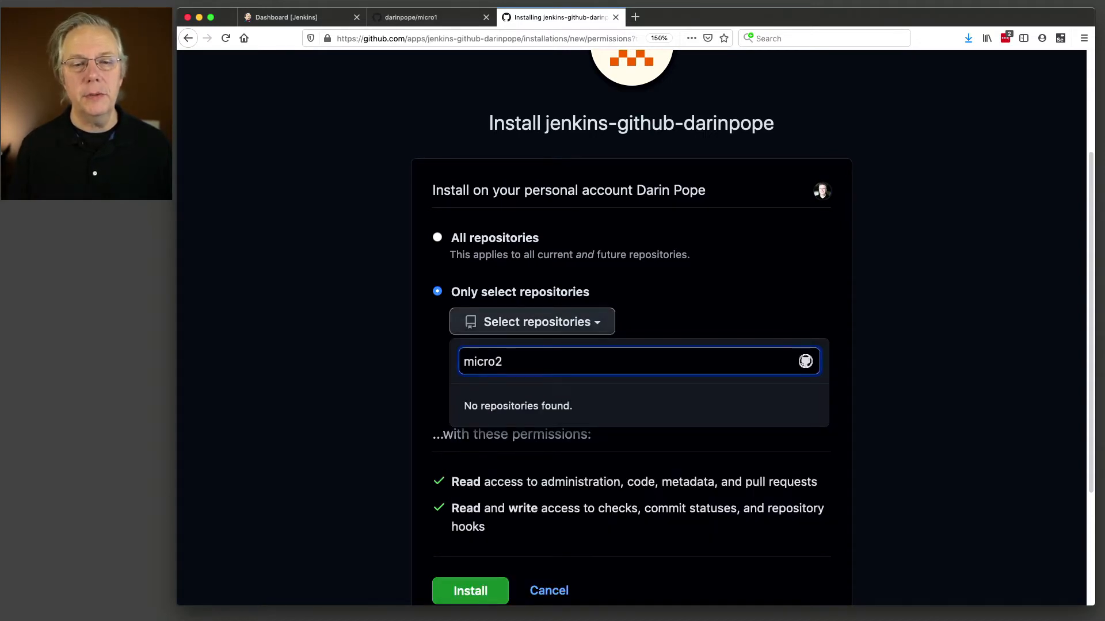
pyautogui.press('Return')
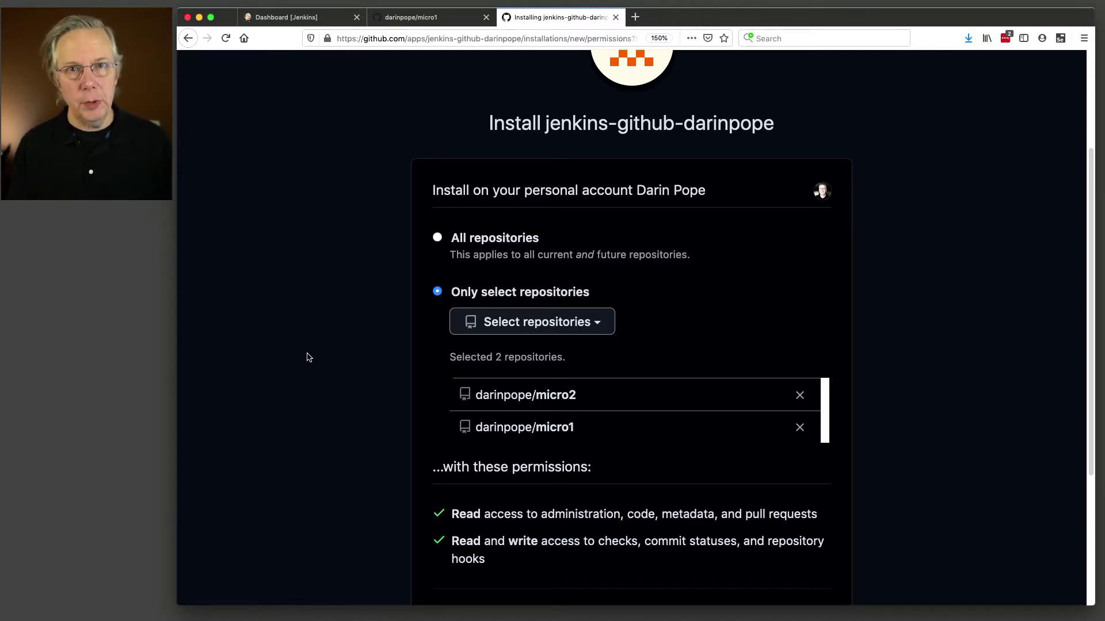
pyautogui.scroll(-5, 357, 426)
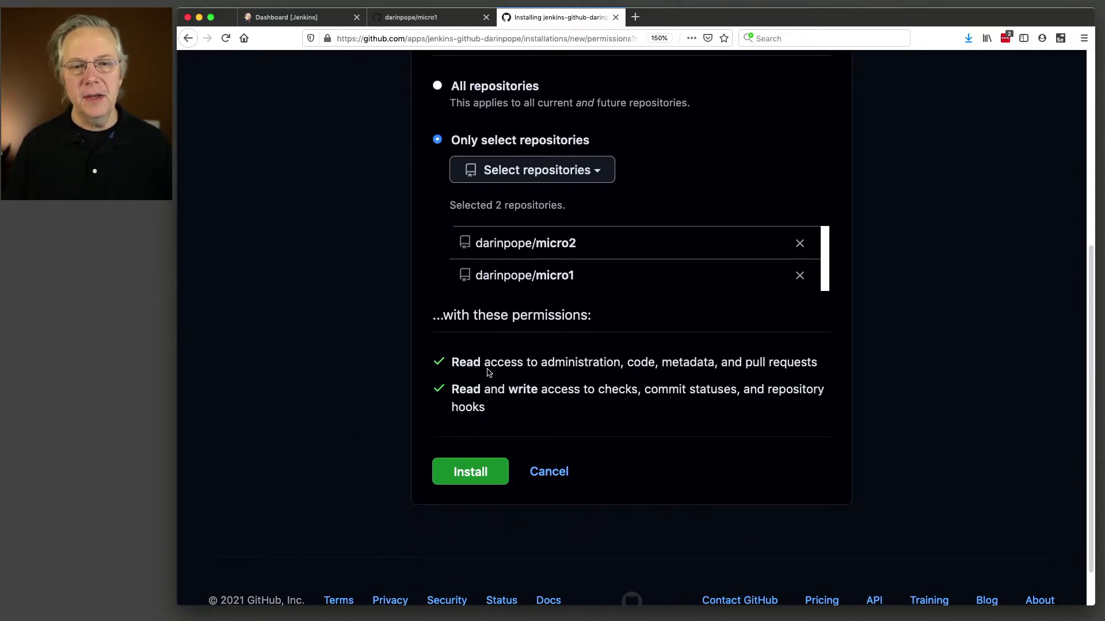
pyautogui.click(495, 475)
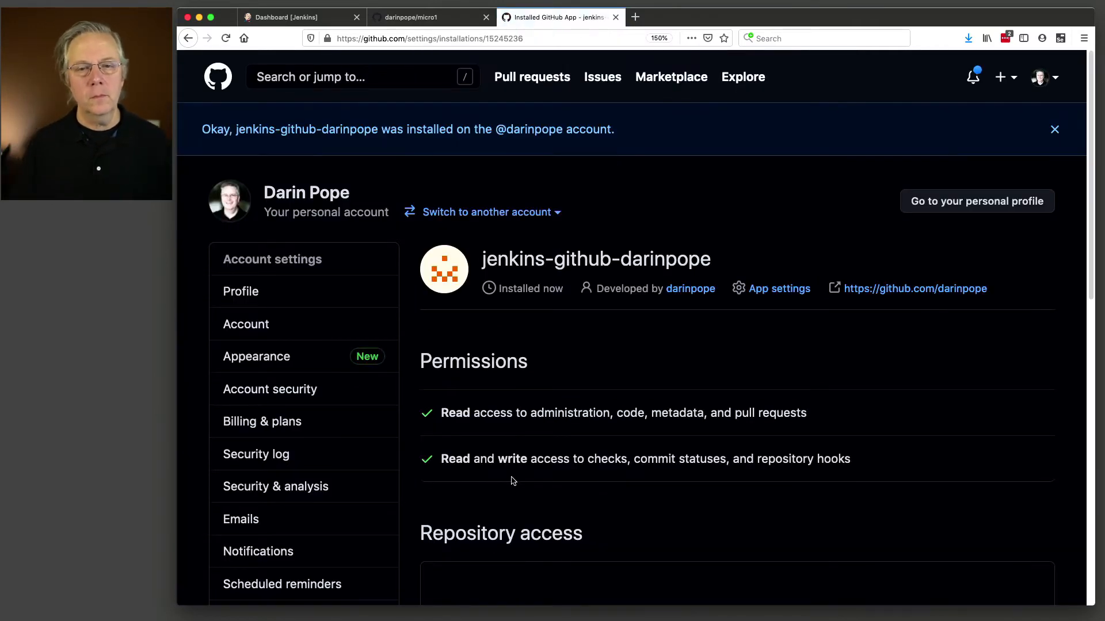
# Review the installed app's permissions and repository access, reopening its installation configuration from the GitHub App settings.
pyautogui.scroll(-5, 522, 483)
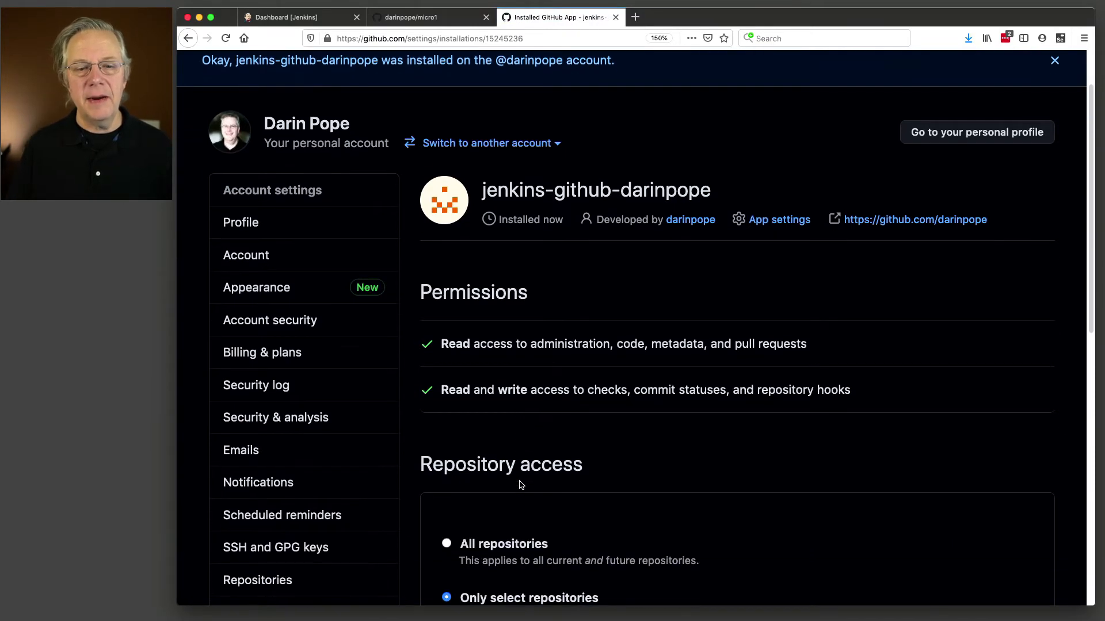
pyautogui.scroll(-2, 519, 485)
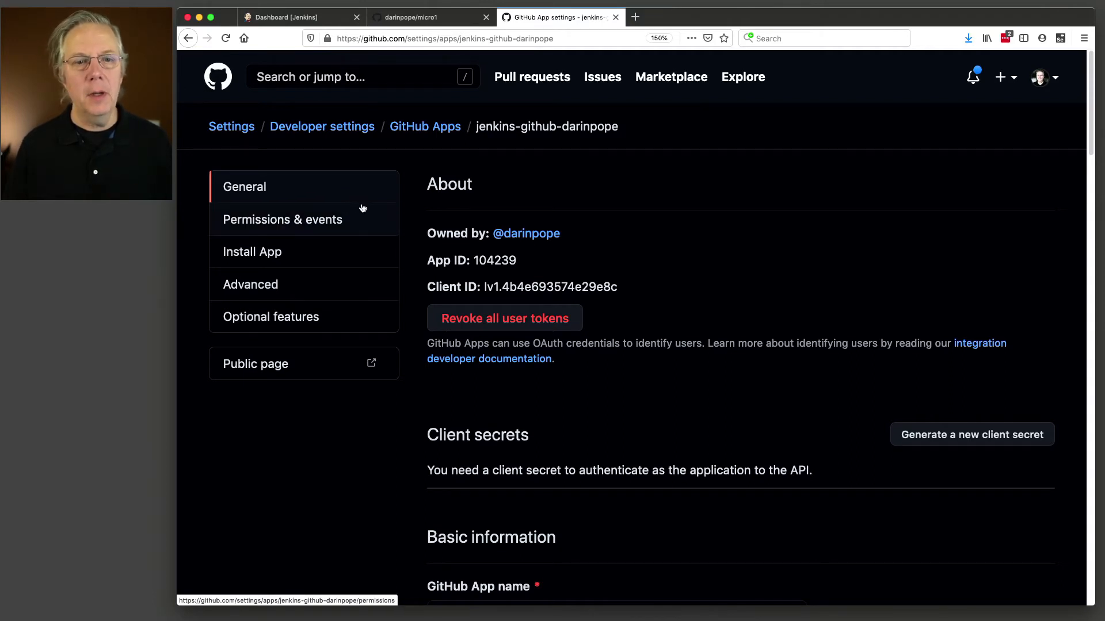
pyautogui.click(278, 252)
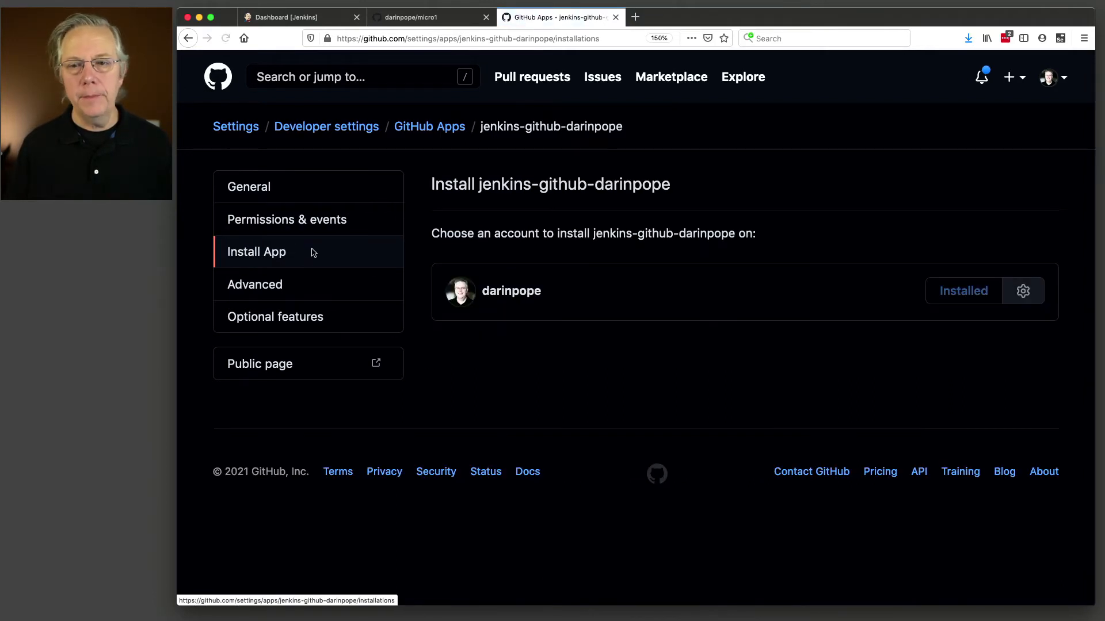
pyautogui.click(1024, 291)
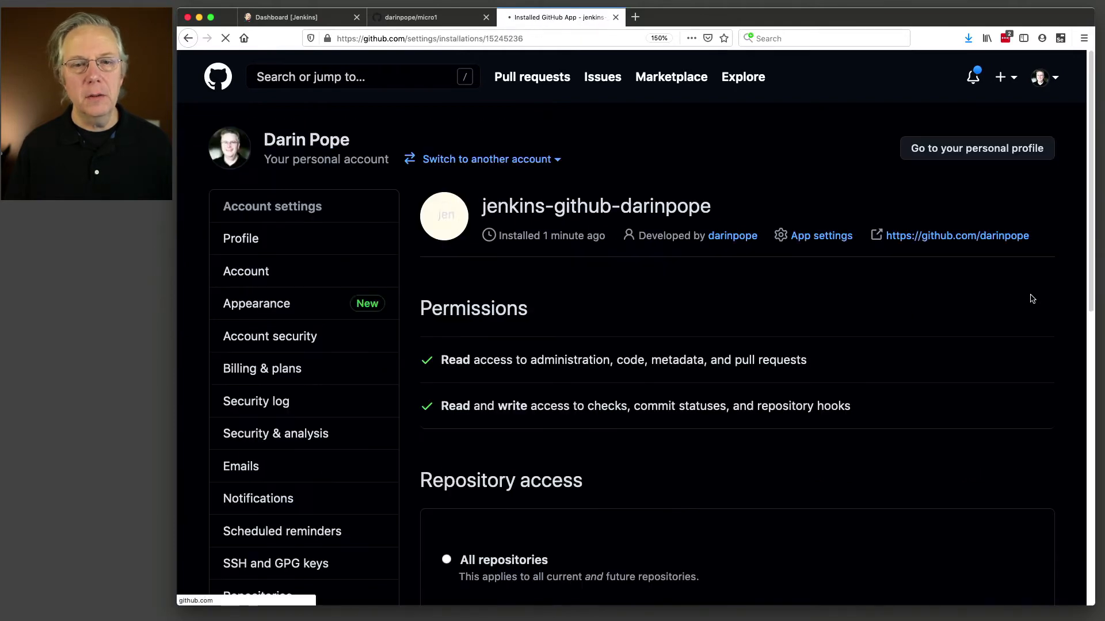
pyautogui.scroll(-10, 895, 360)
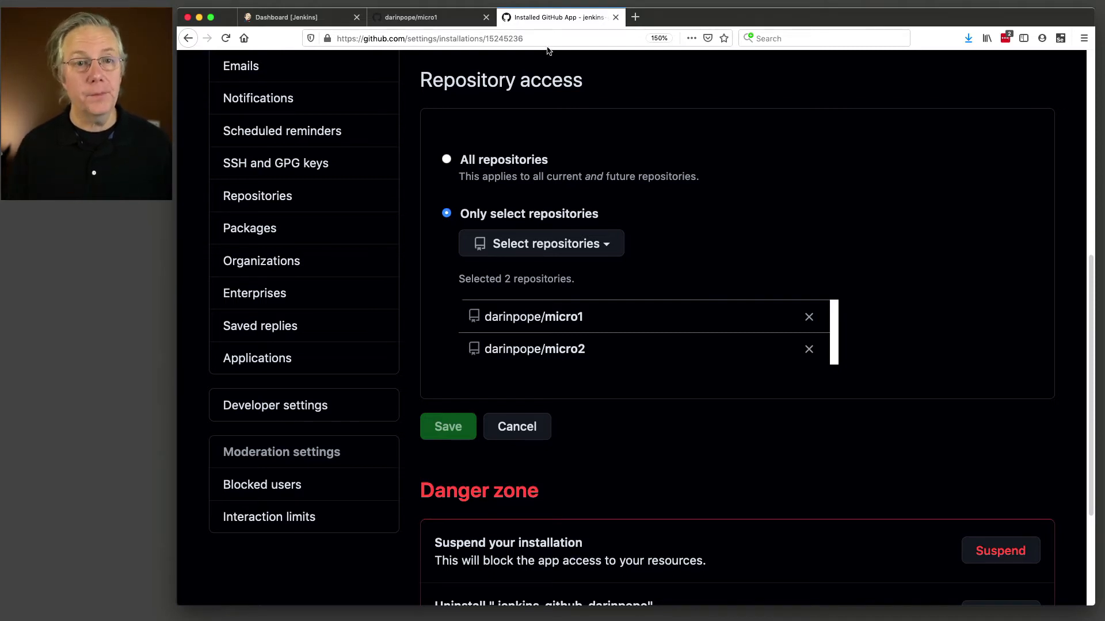
# Switch to Jenkins and open the new credentials form in the Global credentials (unrestricted) domain.
pyautogui.click(306, 20)
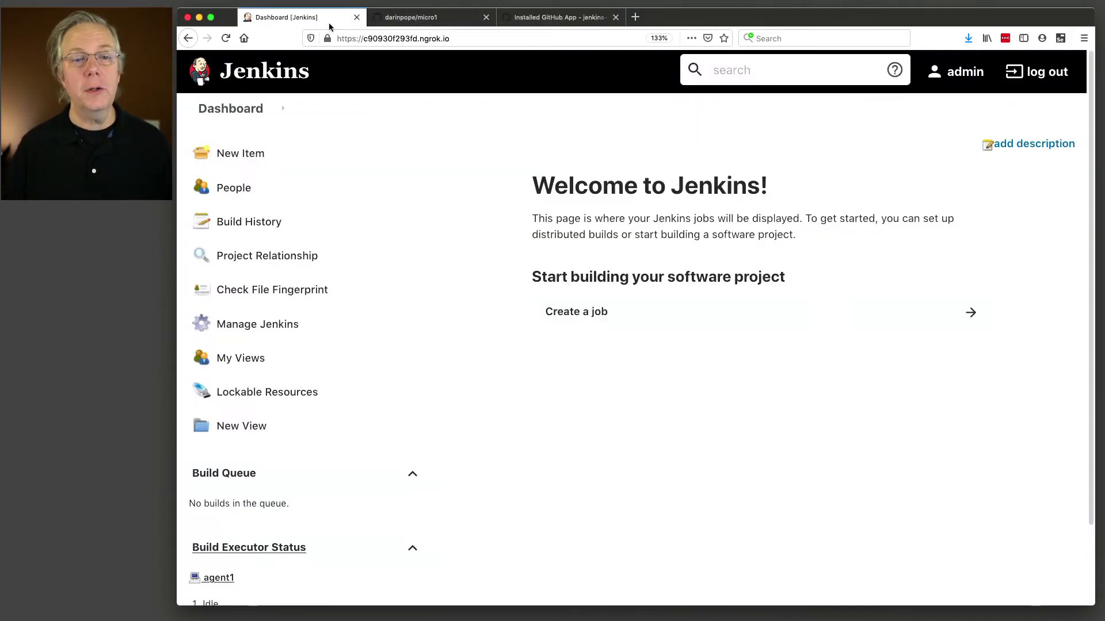
pyautogui.click(270, 324)
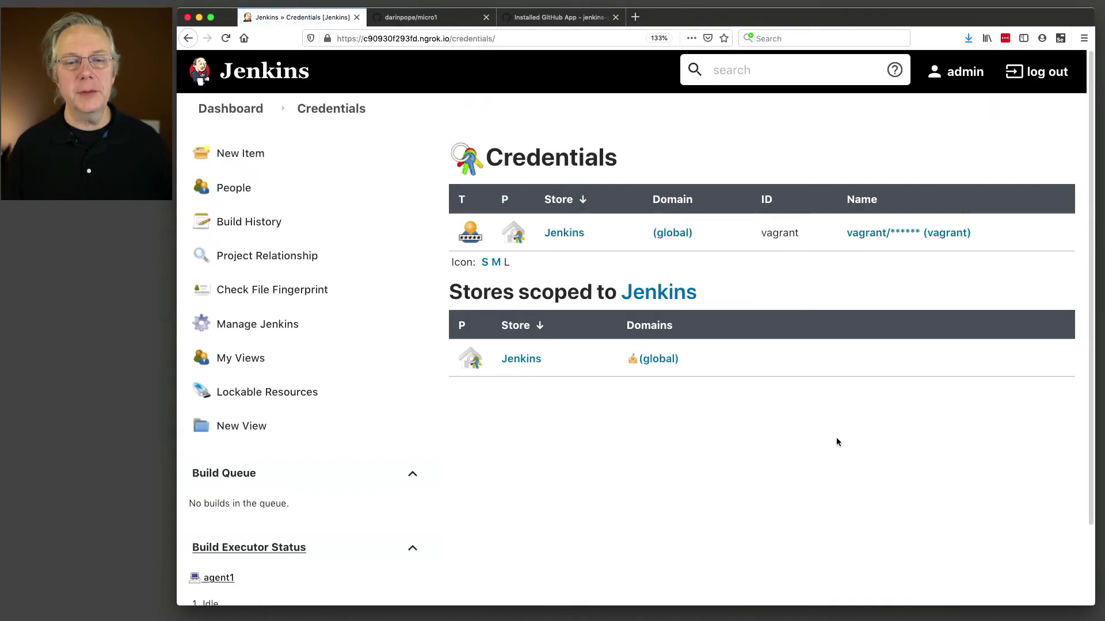
pyautogui.click(684, 360)
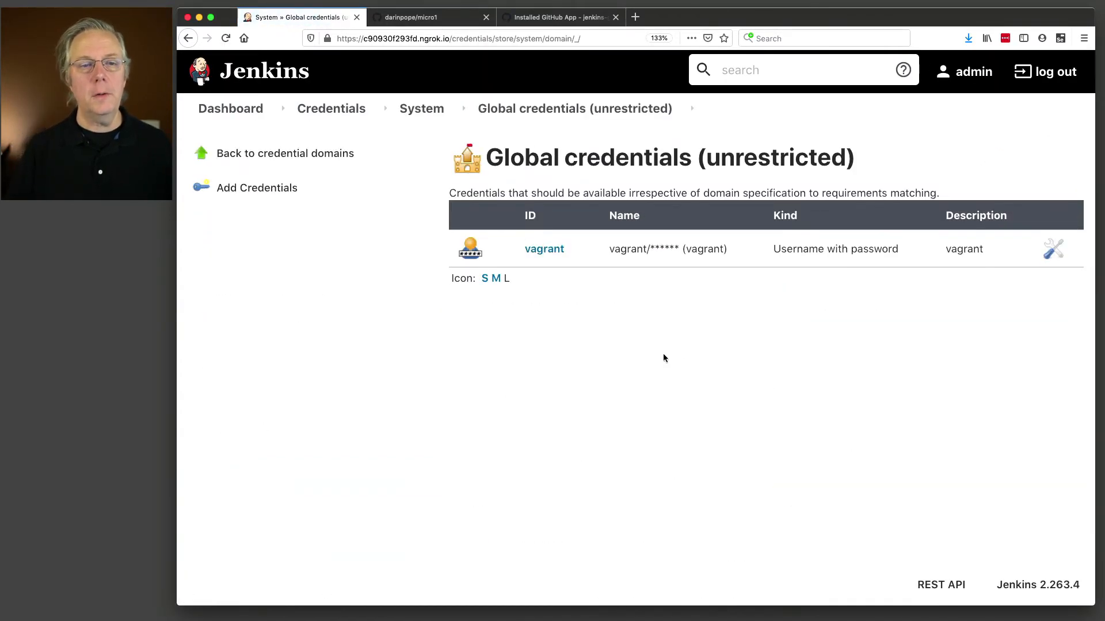
pyautogui.click(264, 189)
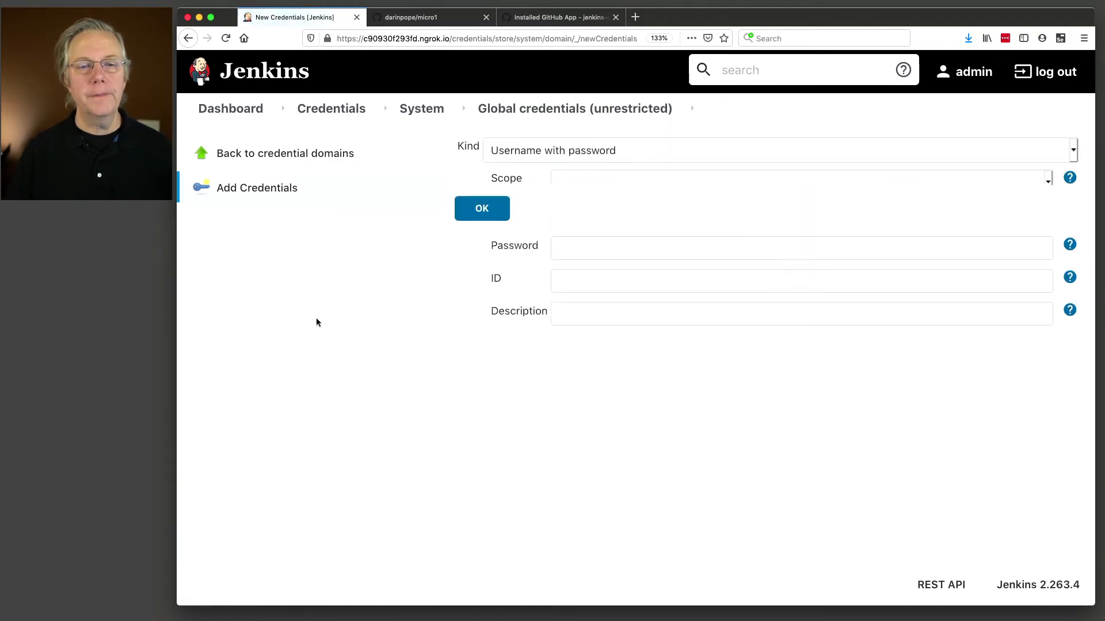
# Set the new credential's kind to GitHub App.
pyautogui.click(535, 152)
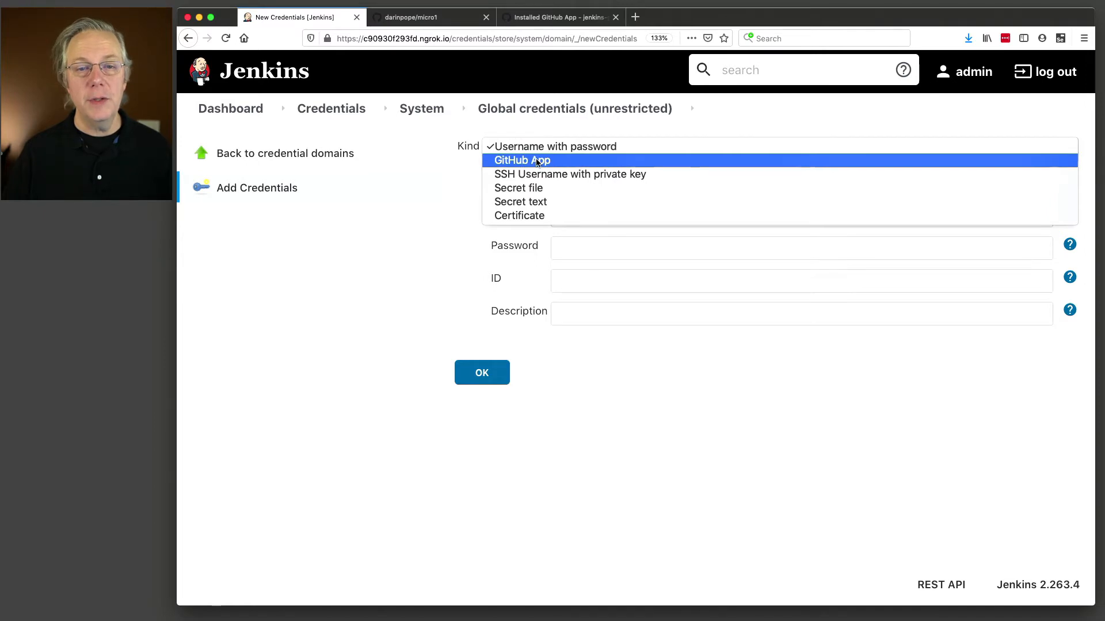
pyautogui.press('Escape')
pyautogui.press('Down')
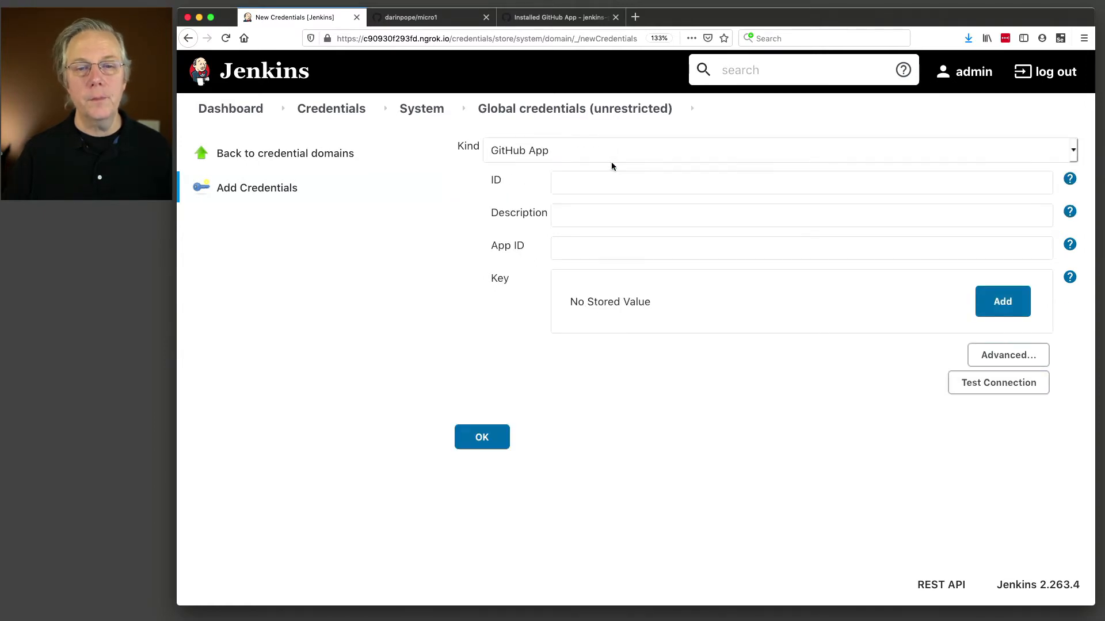
# Copy the GitHub App's name from its installation page into the credential's ID and Description.
pyautogui.click(605, 184)
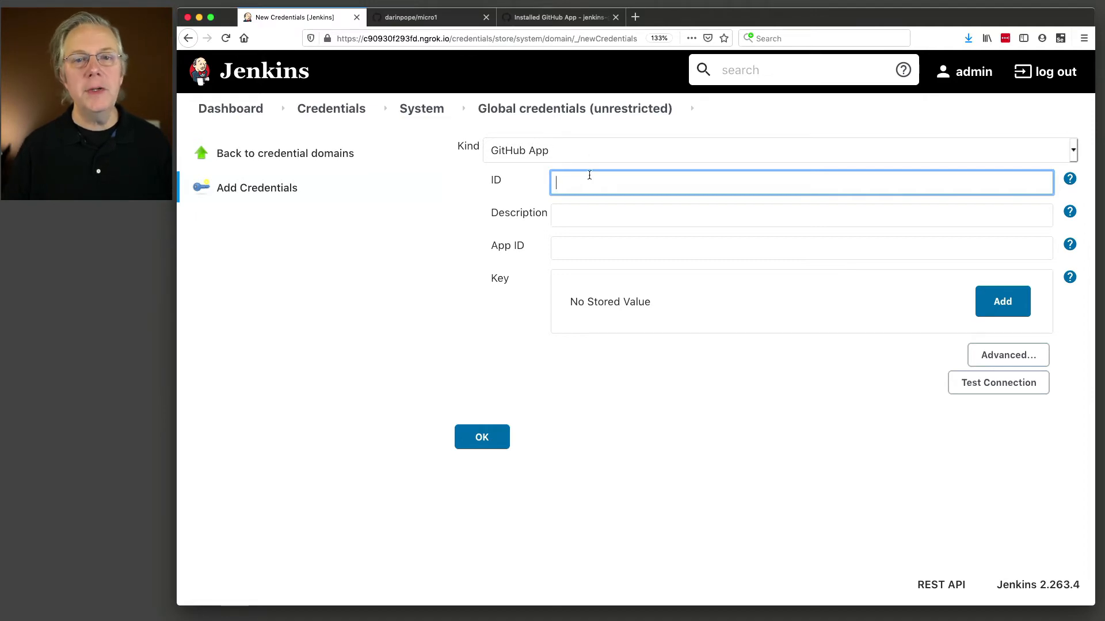
pyautogui.click(554, 17)
pyautogui.scroll(7, 609, 247)
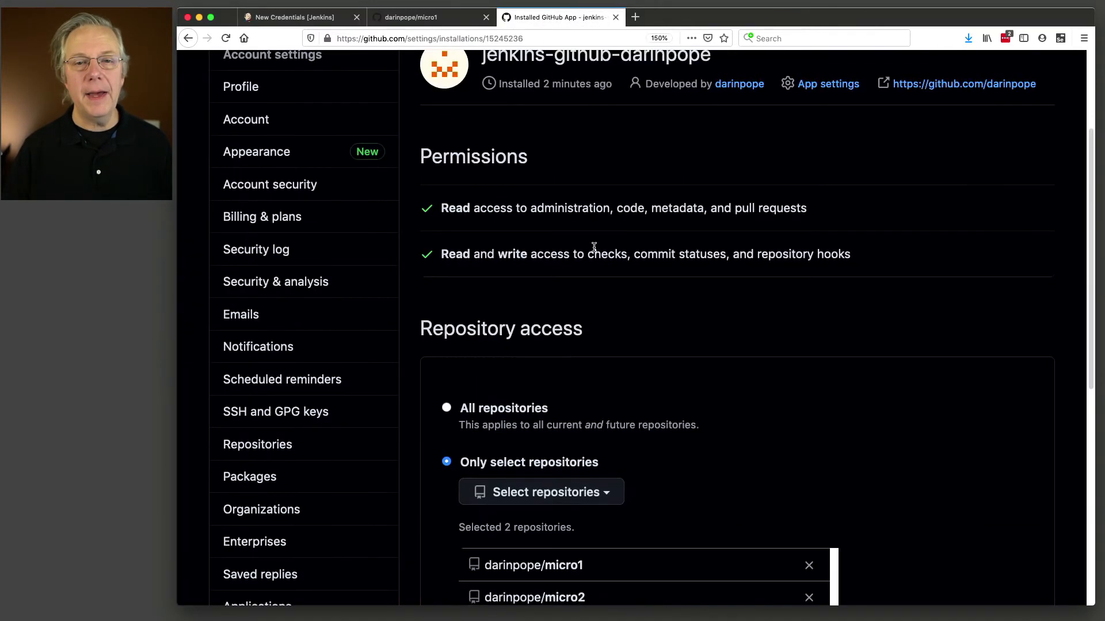
pyautogui.moveTo(482, 206); pyautogui.dragTo(711, 207)
pyautogui.press('super+c')
pyautogui.click(291, 18)
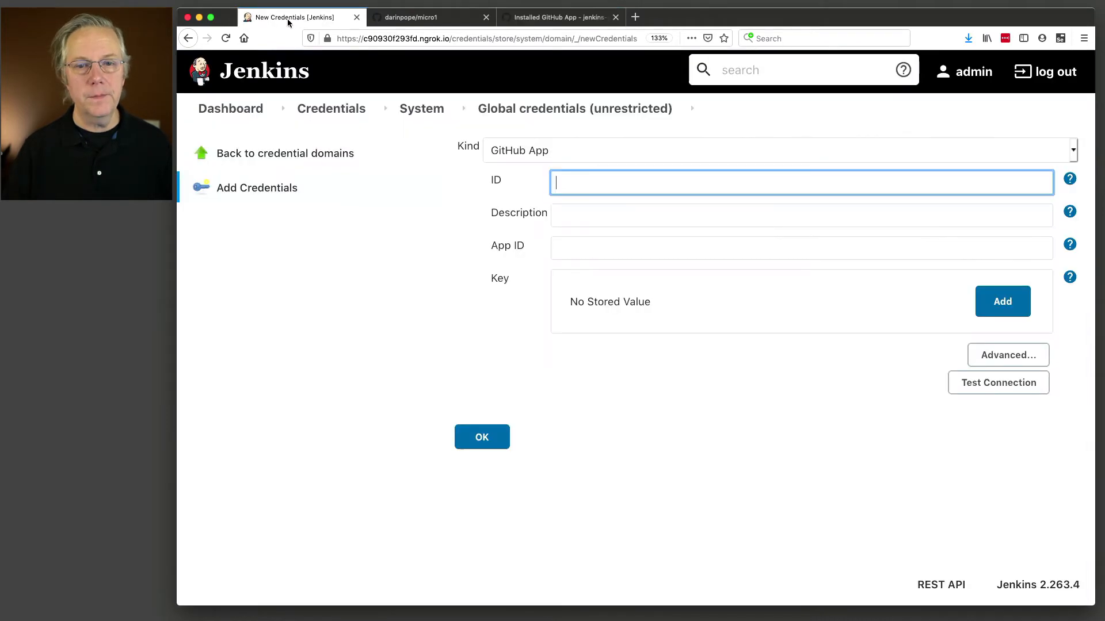
pyautogui.press('super+v')
pyautogui.press('Tab')
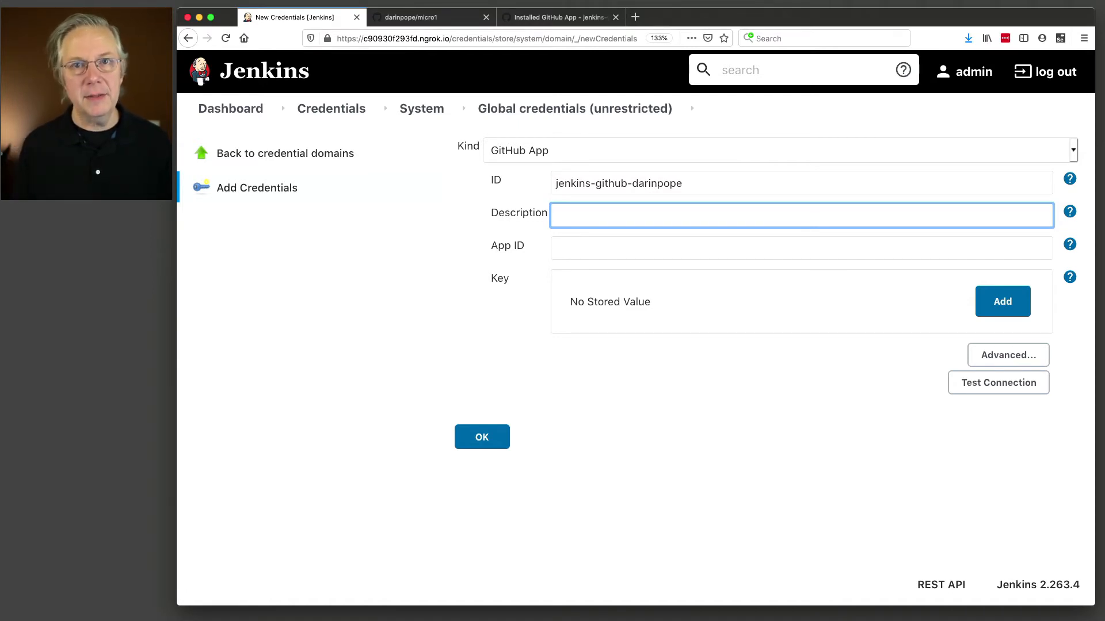
pyautogui.press('super+v')
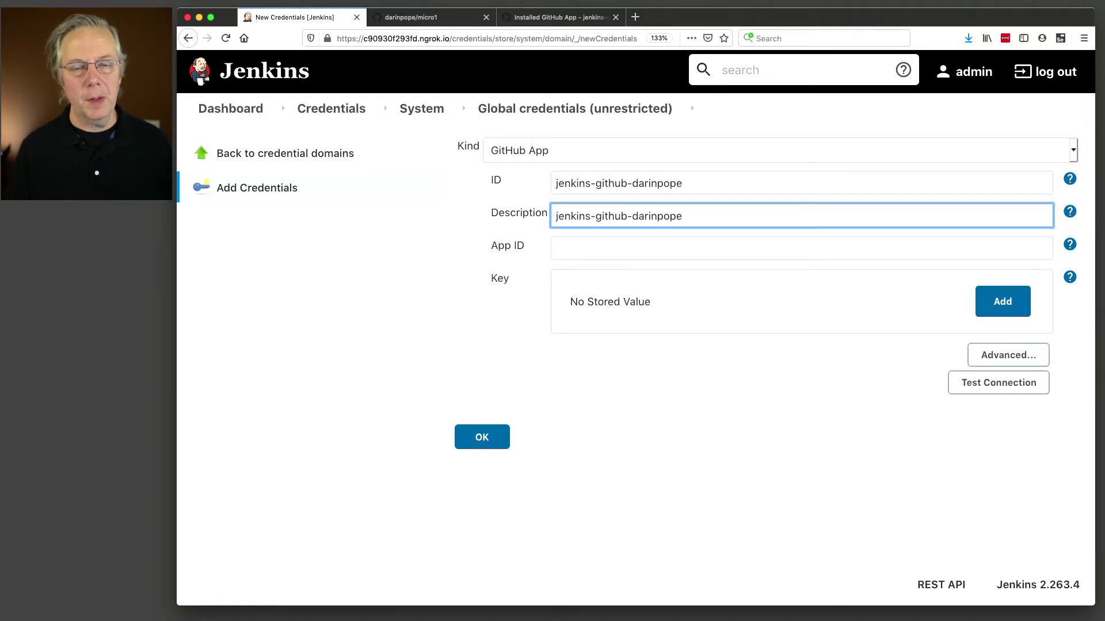
# Return to GitHub and open the general settings of the registered Jenkins app from the developer settings.
pyautogui.press('Tab')
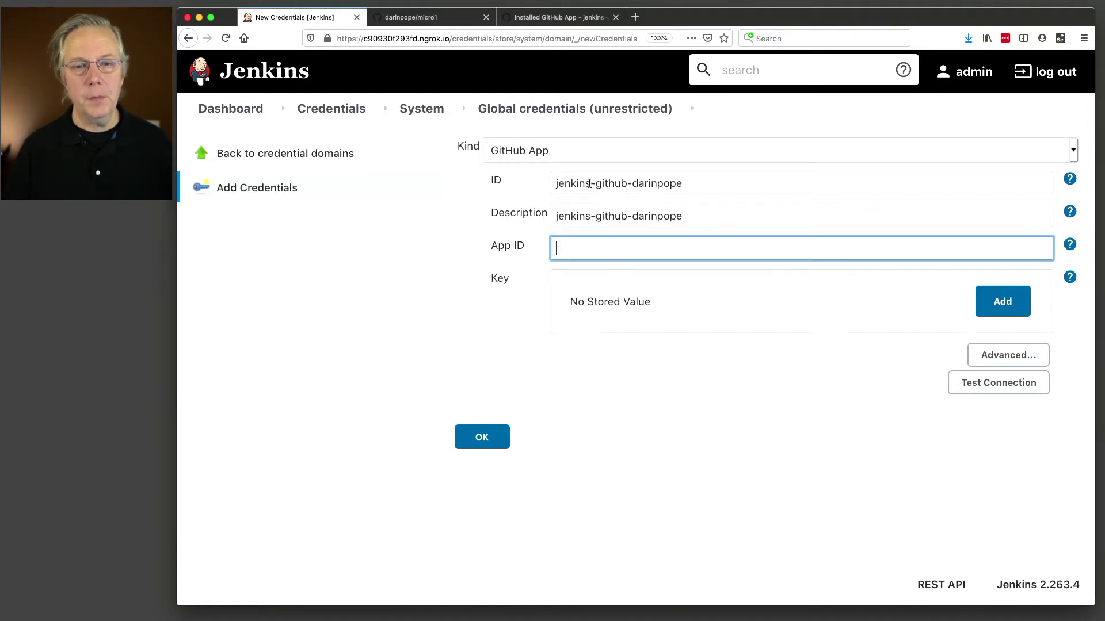
pyautogui.press('super+3')
pyautogui.scroll(-1, 788, 360)
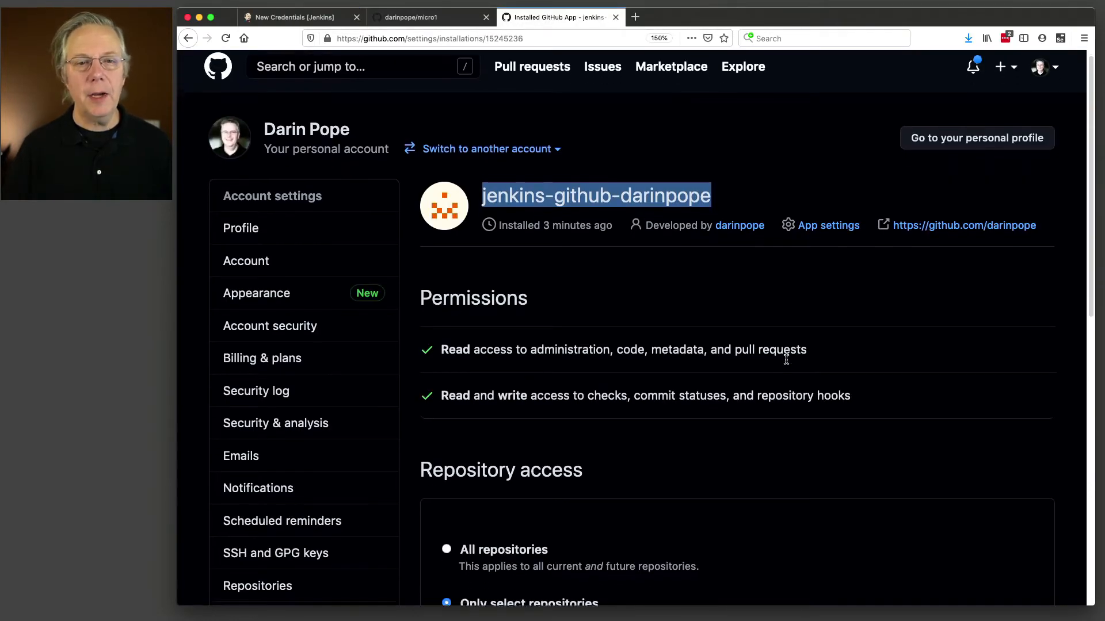
pyautogui.scroll(1, 786, 361)
pyautogui.scroll(-10, 612, 226)
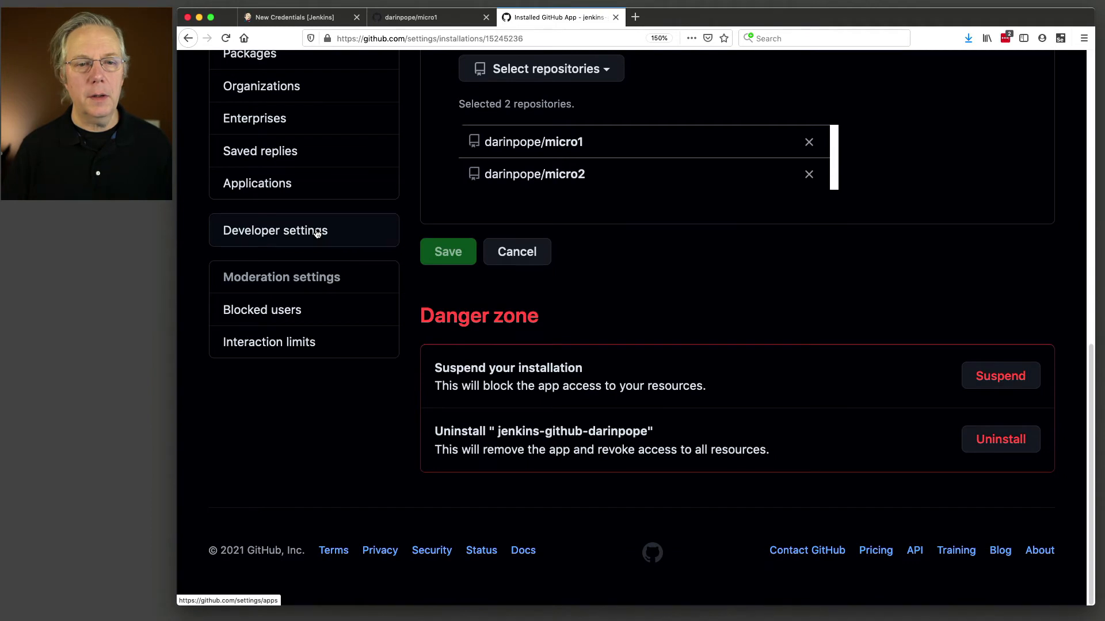
pyautogui.click(320, 229)
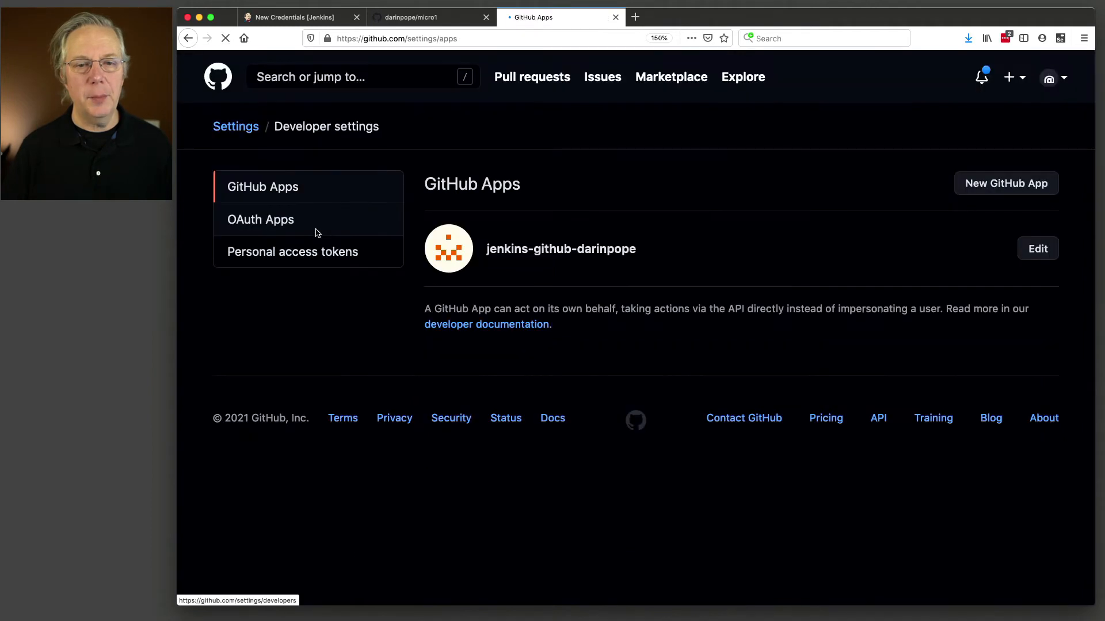
pyautogui.click(454, 251)
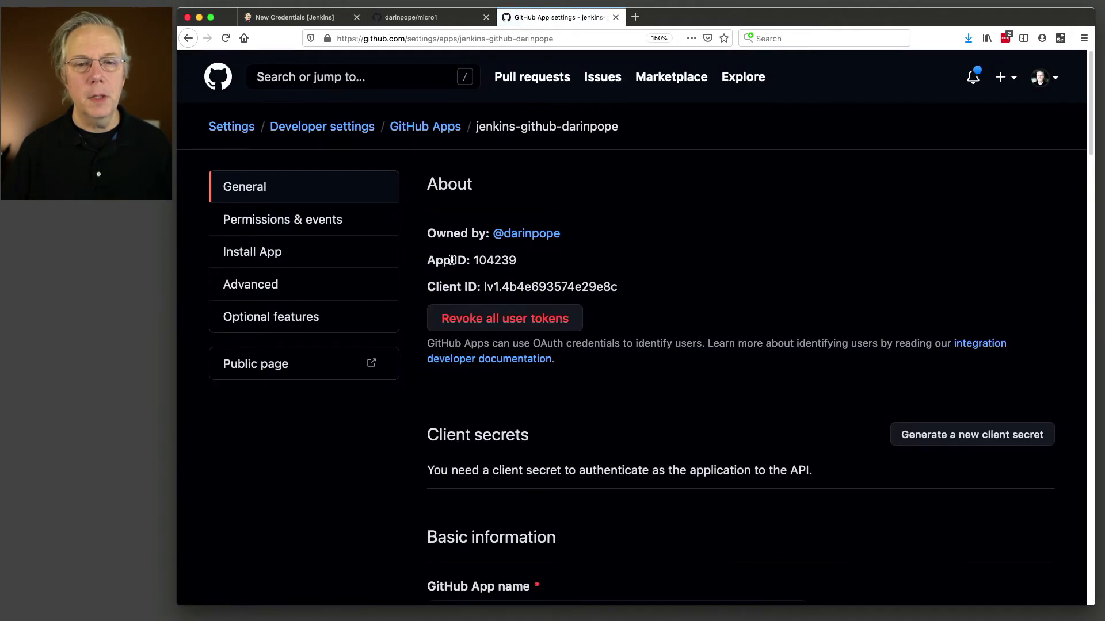
# Copy the App ID from the GitHub App's About section into the App ID of the Jenkins credential.
pyautogui.moveTo(427, 261); pyautogui.dragTo(525, 263)
pyautogui.click(547, 265)
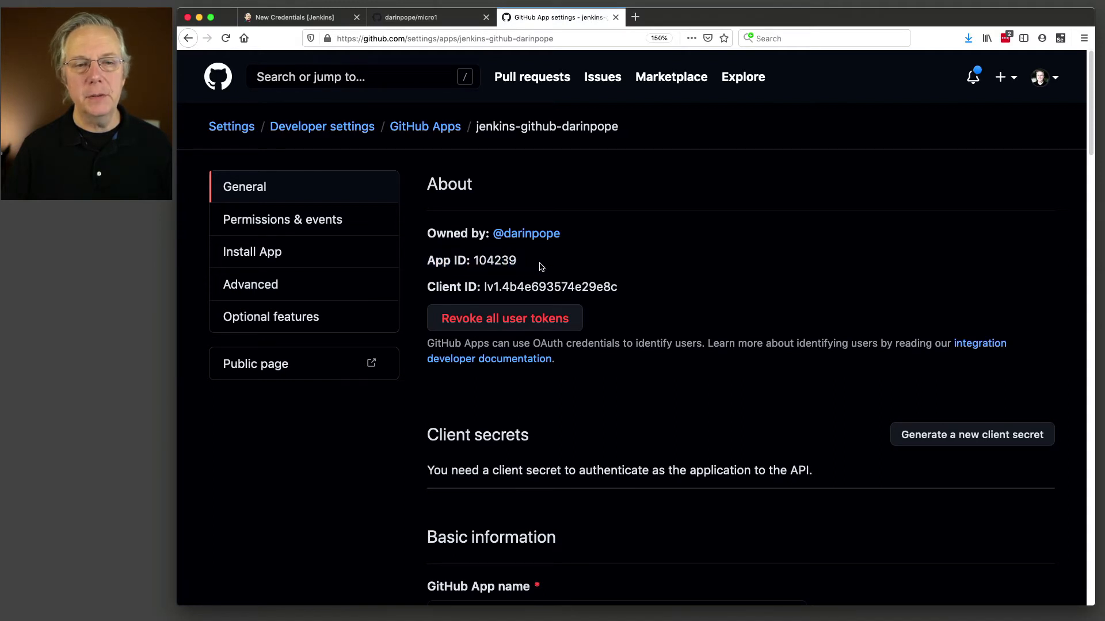
pyautogui.doubleClick(500, 260)
pyautogui.press('super+c')
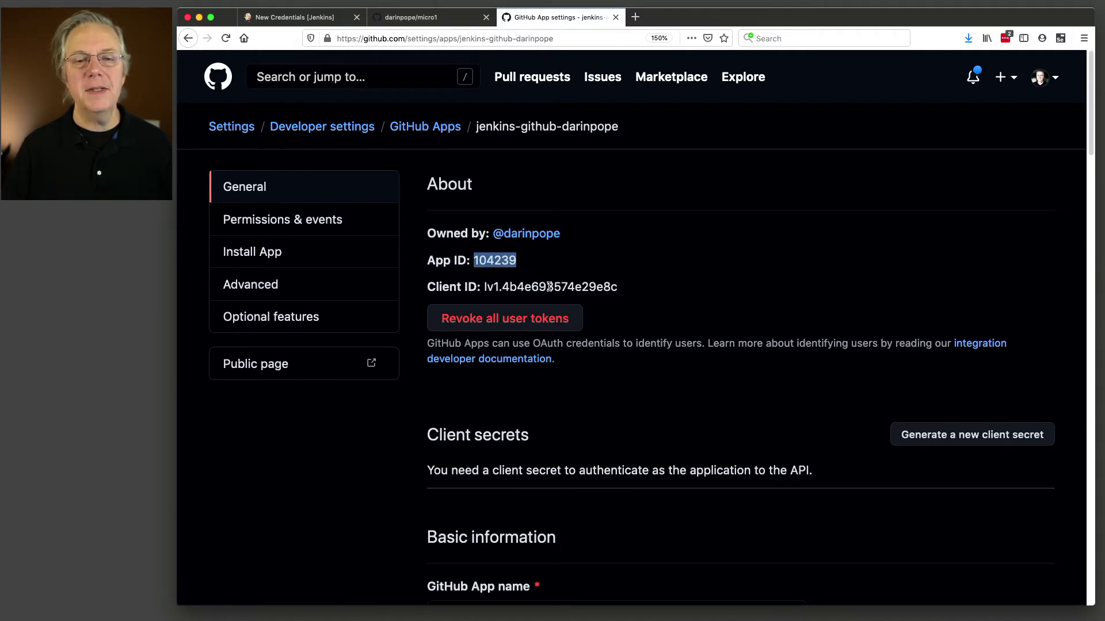
pyautogui.click(299, 18)
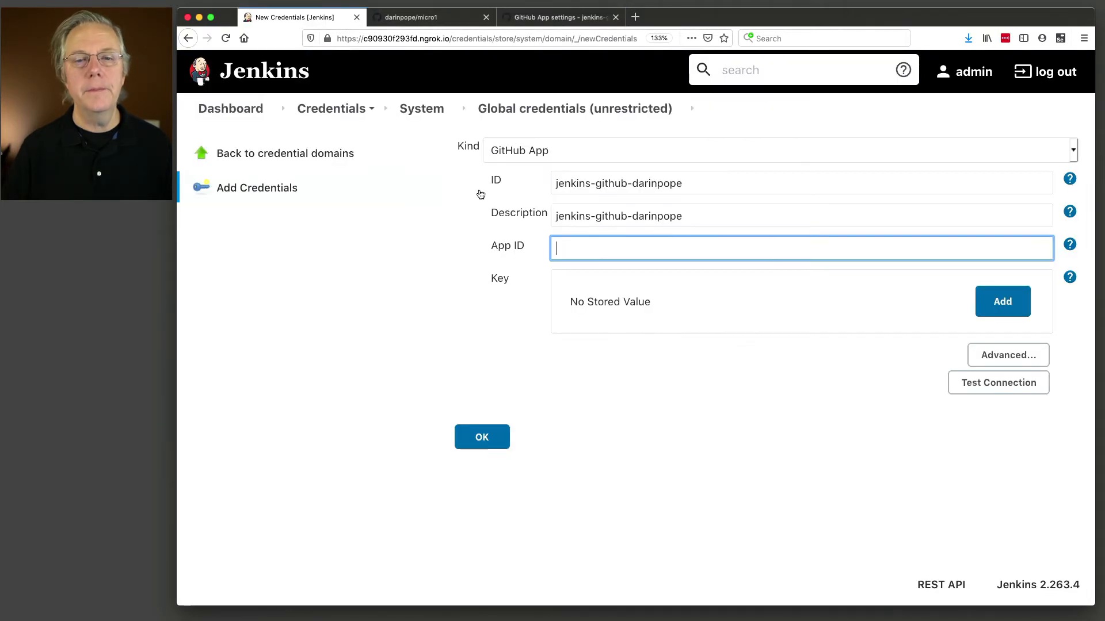
pyautogui.press('super+v')
pyautogui.click(578, 235)
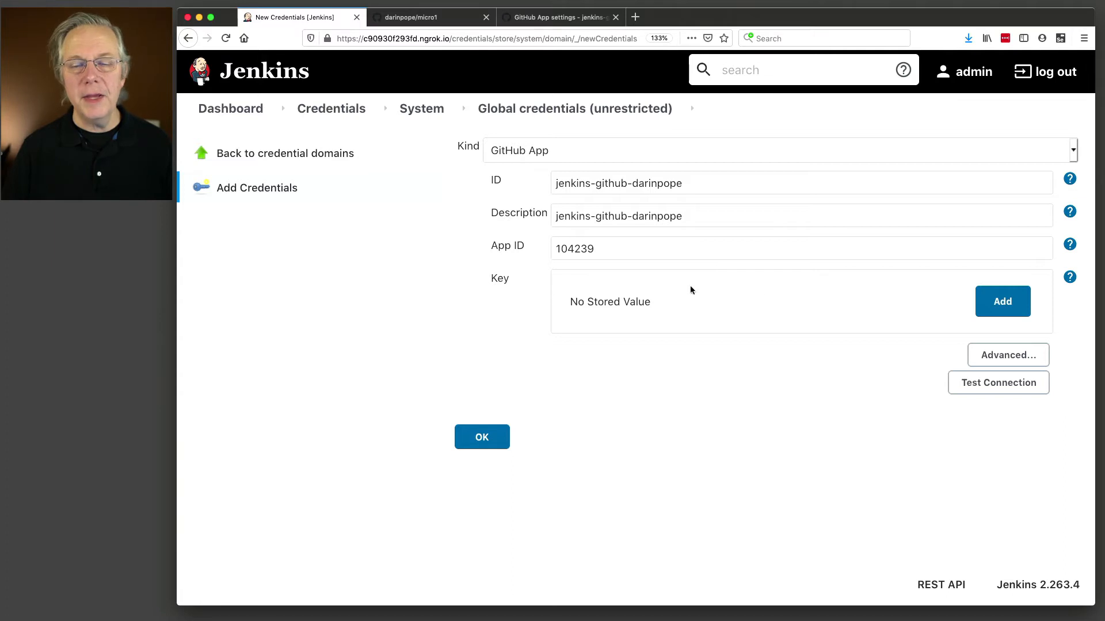
# Start entering a new key for the credential, and switch to the terminal to print converted-github-app.pem with cat.
pyautogui.click(1004, 304)
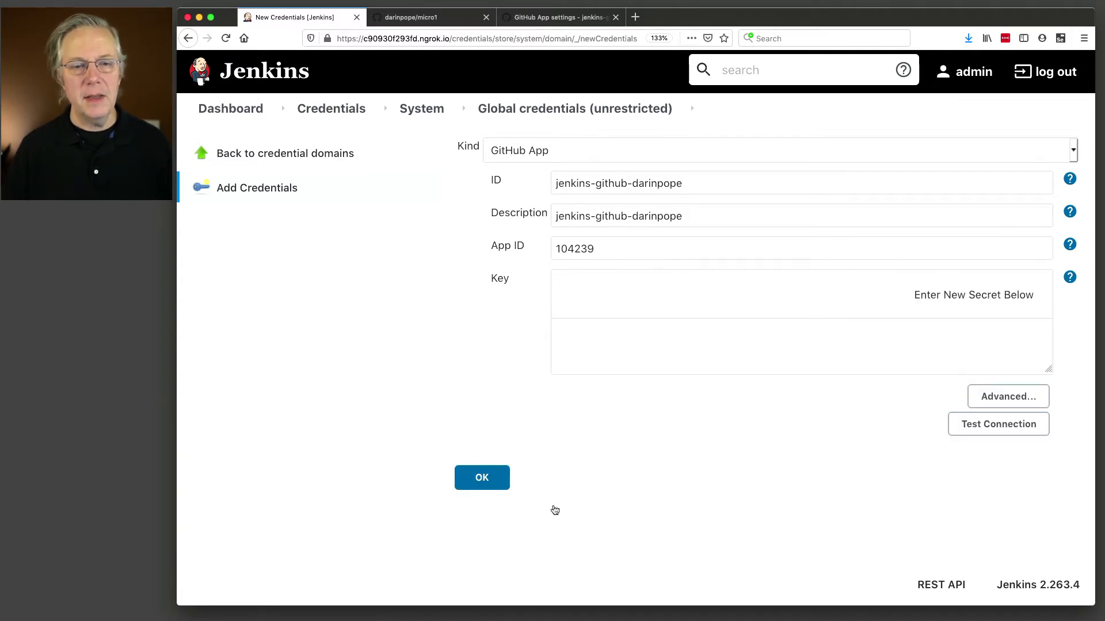
pyautogui.press('super+Tab')
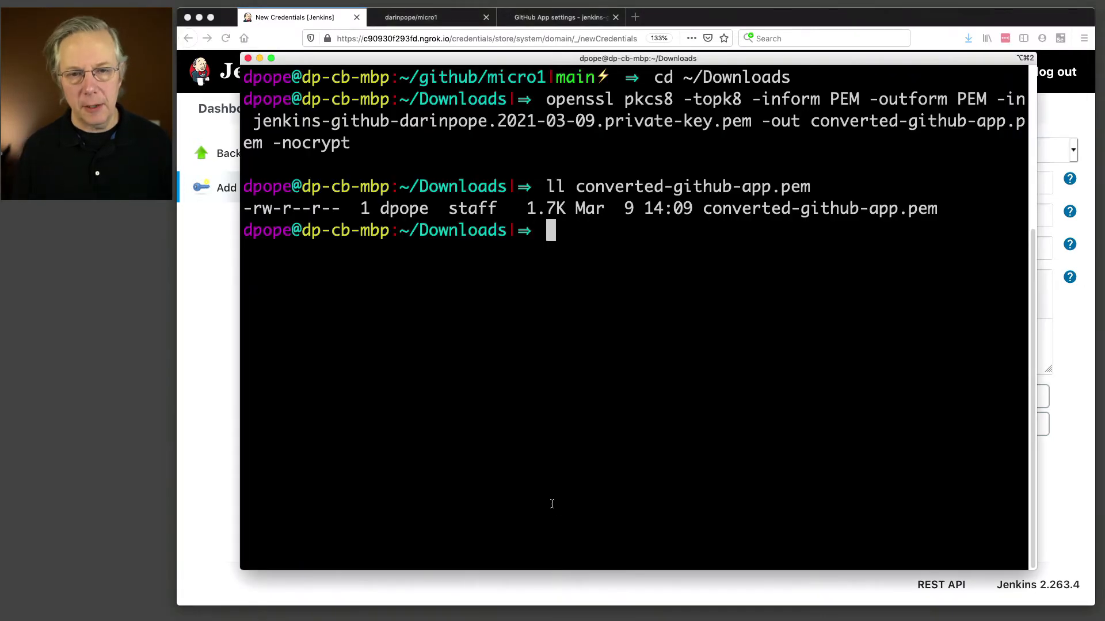
pyautogui.write('cat ')
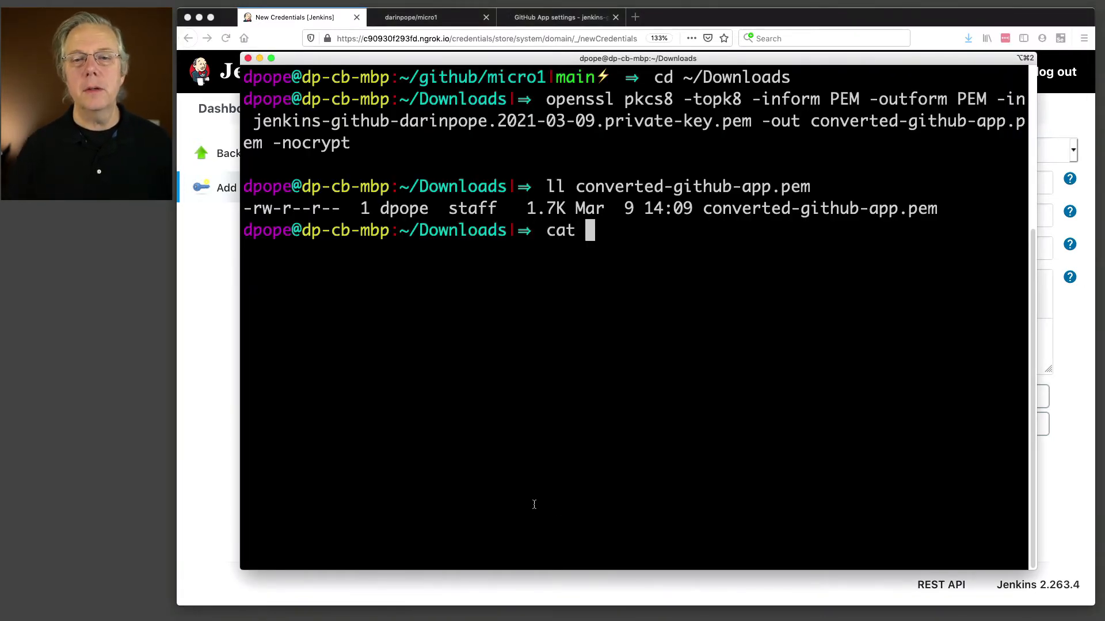
pyautogui.write('converted-github-app.pem')
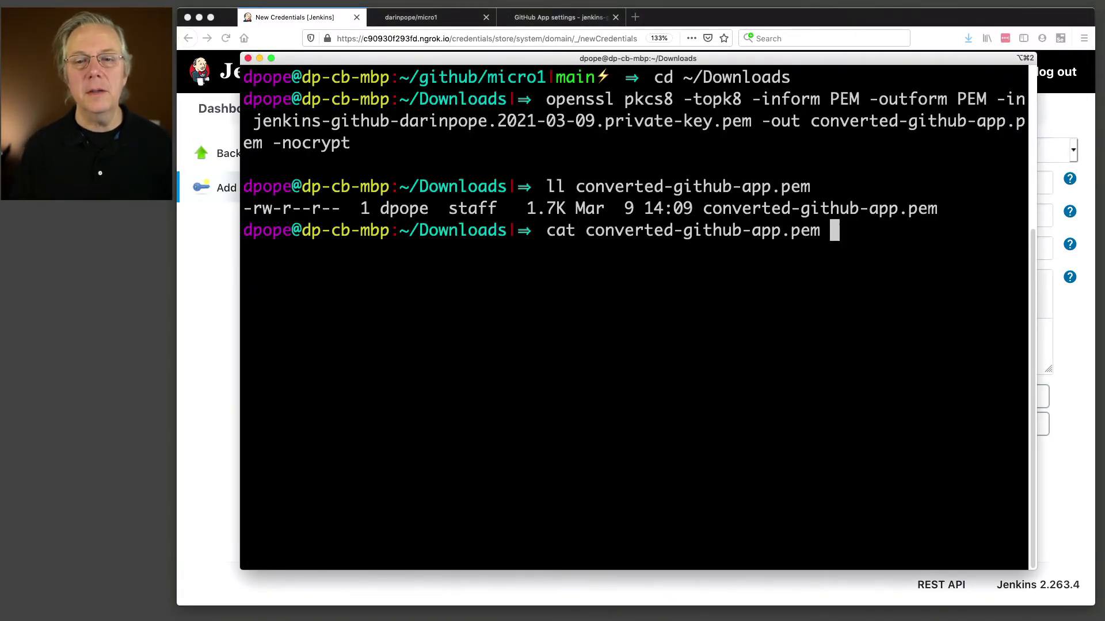
pyautogui.press('Return')
# Copy the full private key from the terminal output and paste it into the Jenkins credential's Key field.
pyautogui.moveTo(488, 538); pyautogui.dragTo(232, 115)
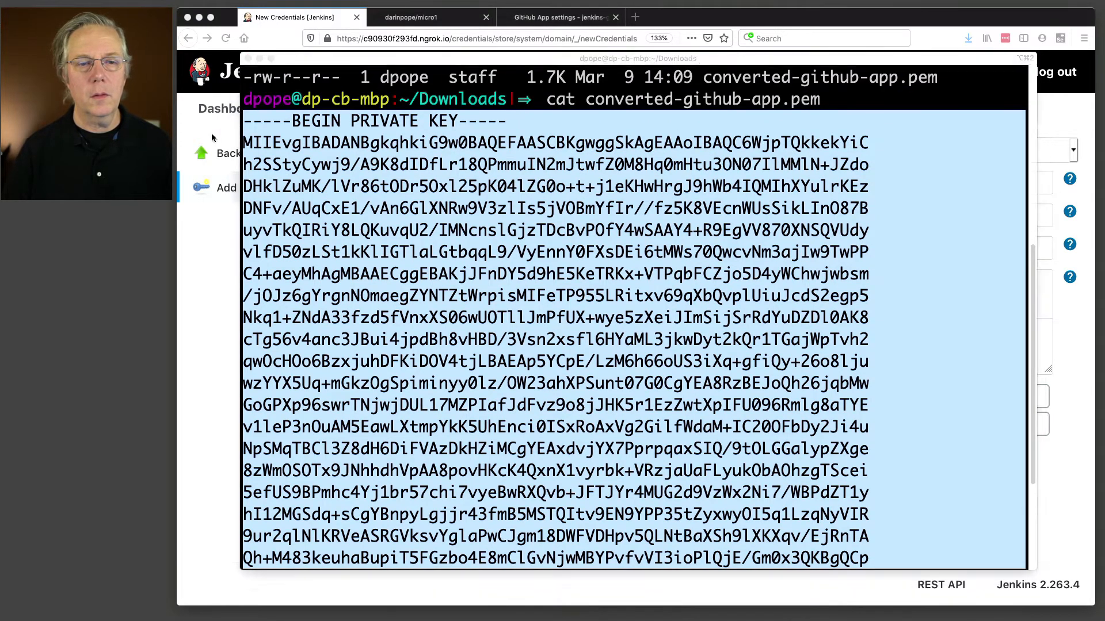
pyautogui.click(219, 124)
pyautogui.click(584, 340)
pyautogui.press('super+v')
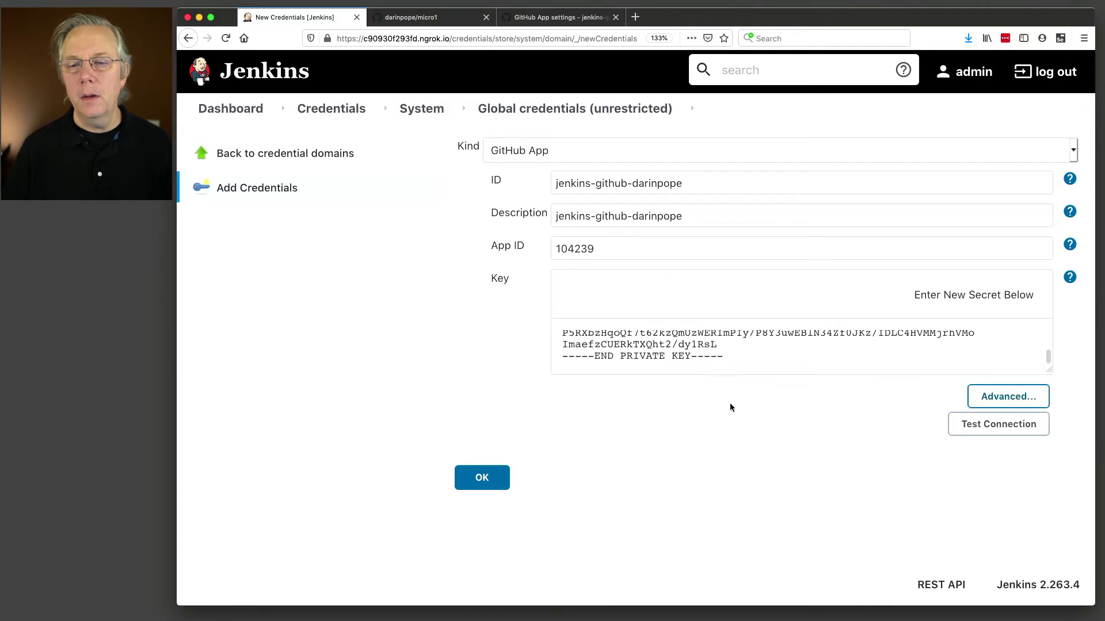
# Test the credential's connection to GitHub and save the credential.
pyautogui.click(968, 433)
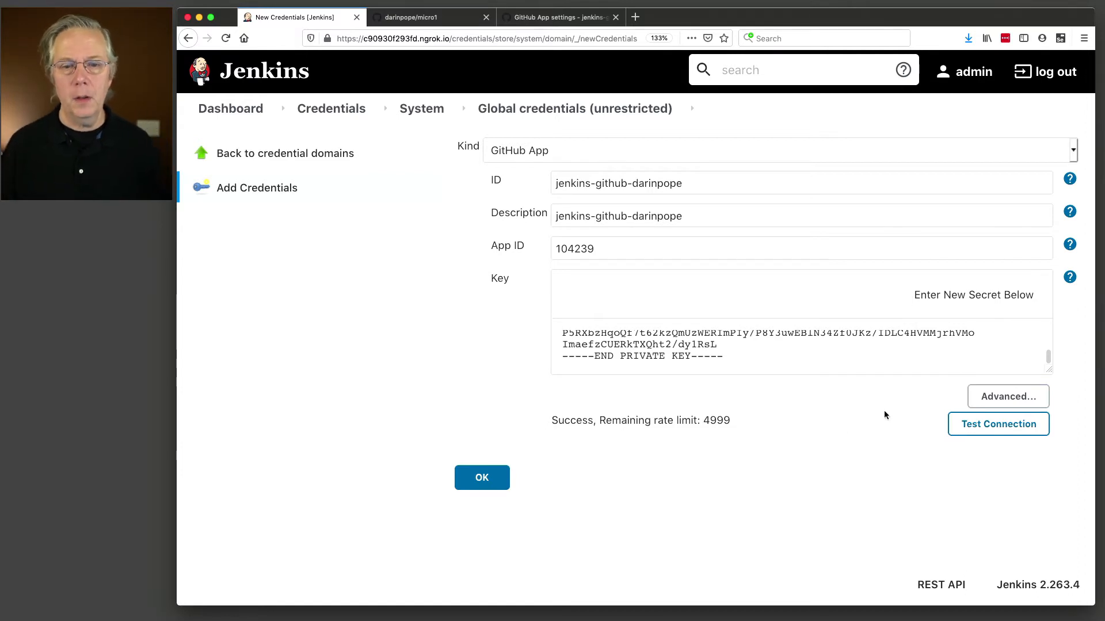
pyautogui.click(497, 478)
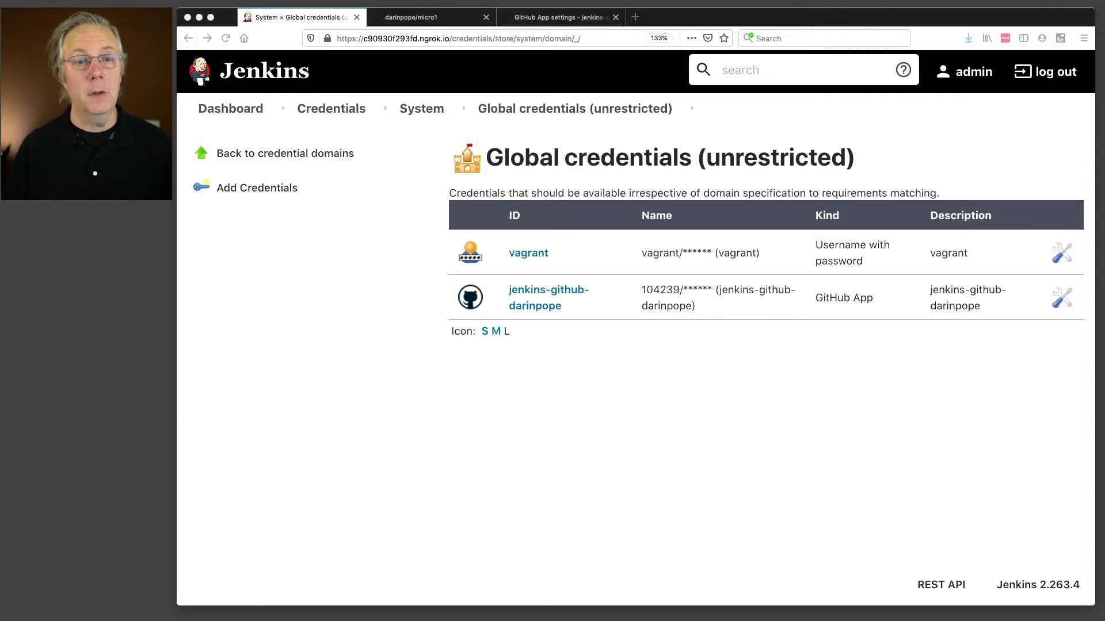
# Create a new GitHub Organization item from the dashboard, named after the GitHub account.
pyautogui.click(227, 110)
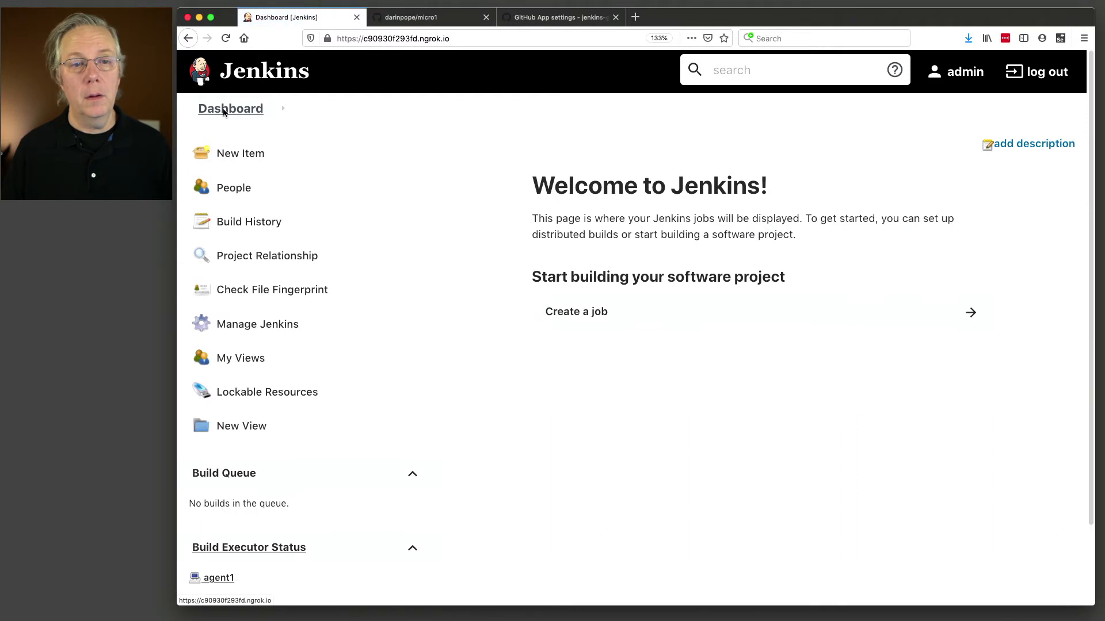
pyautogui.click(250, 157)
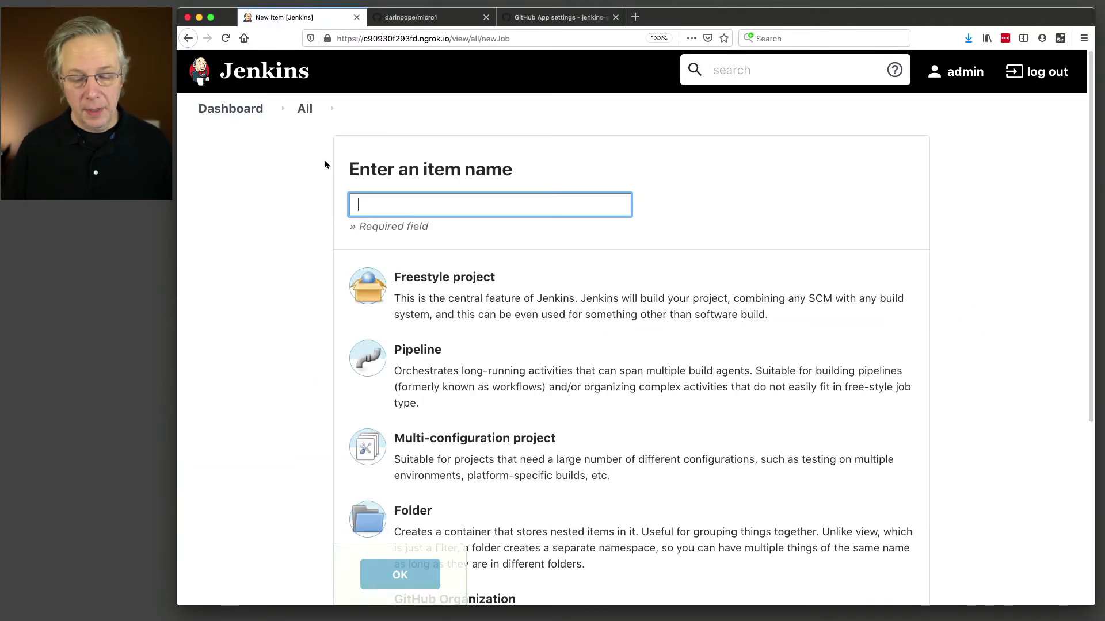
pyautogui.write('darin')
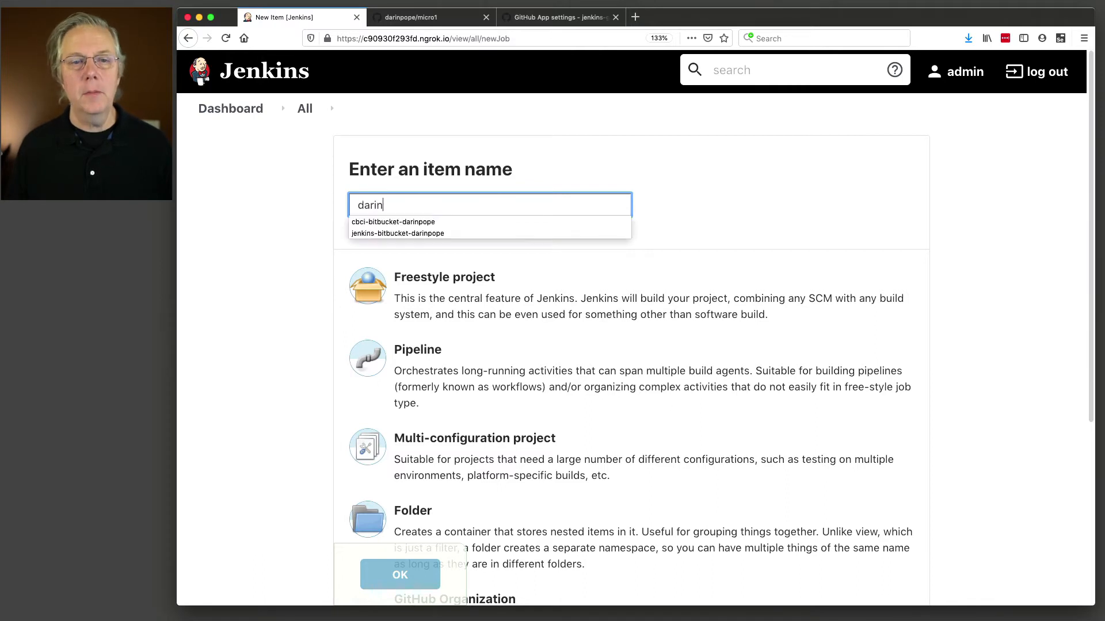
pyautogui.write('pope')
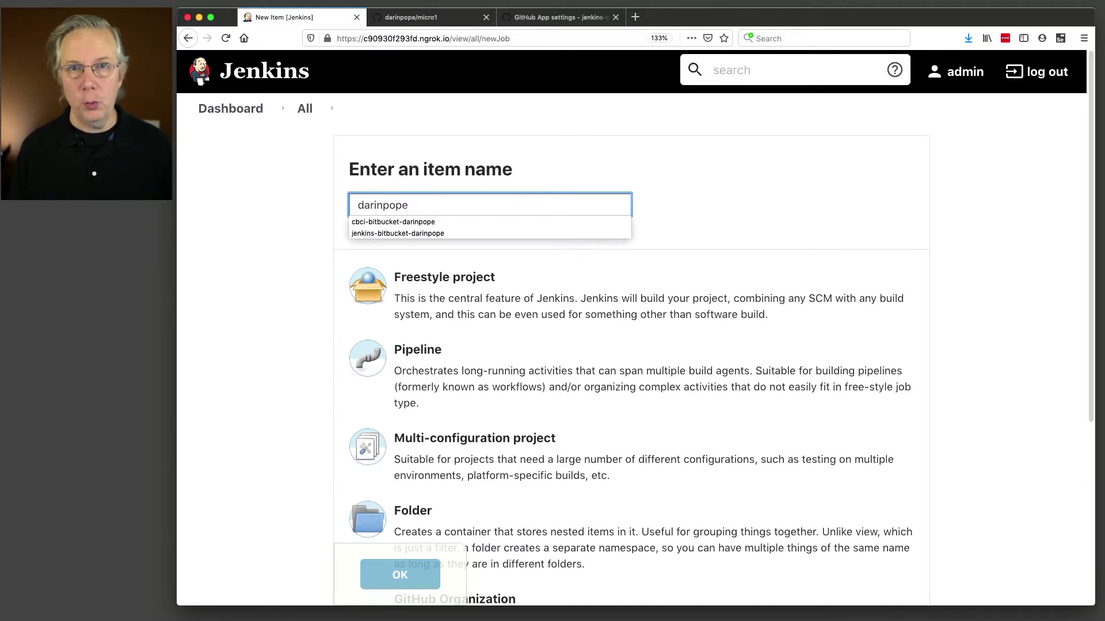
pyautogui.press('Tab')
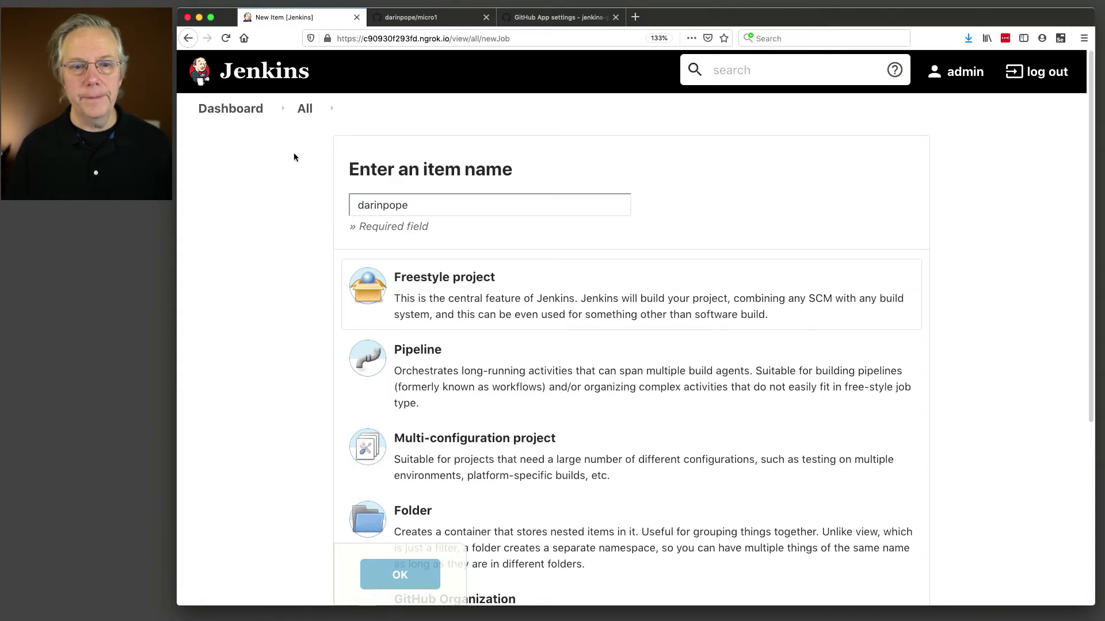
pyautogui.scroll(-5, 336, 276)
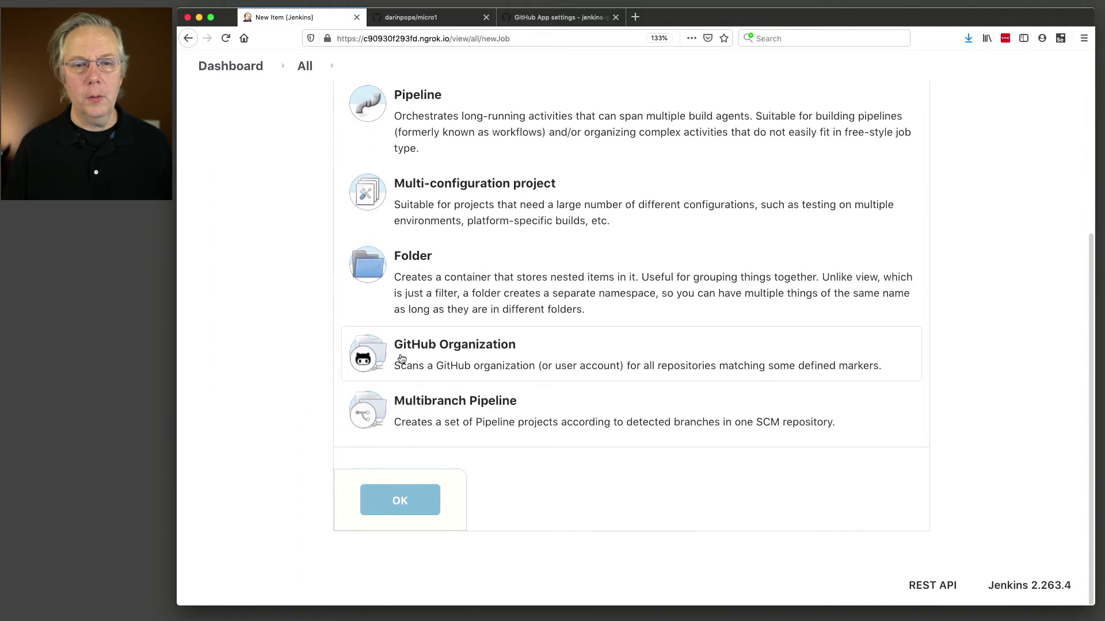
pyautogui.click(446, 357)
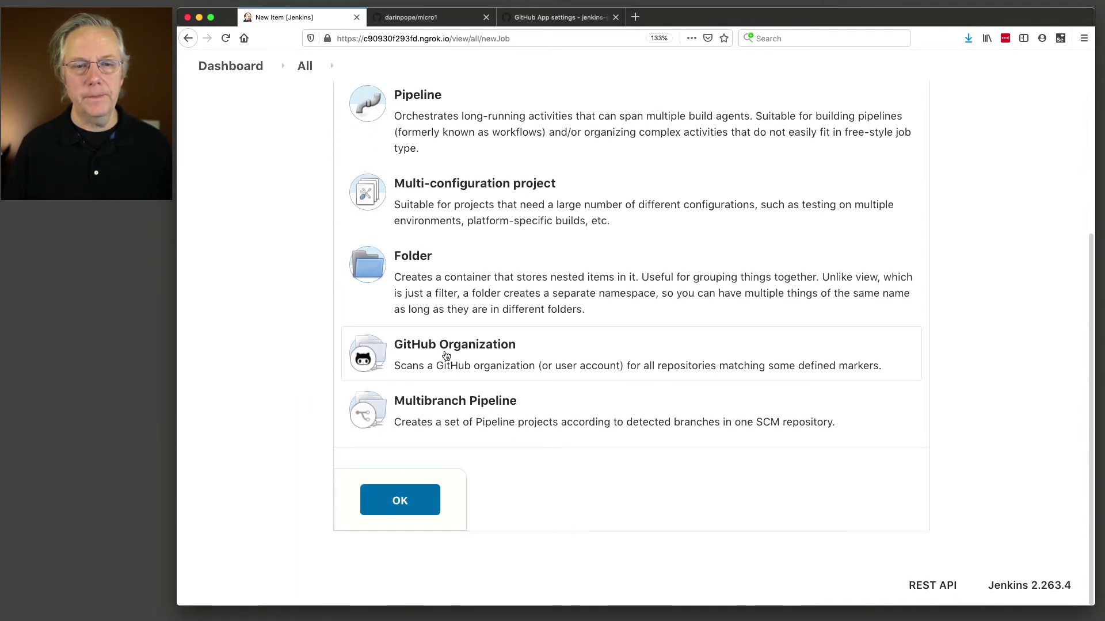
pyautogui.click(422, 511)
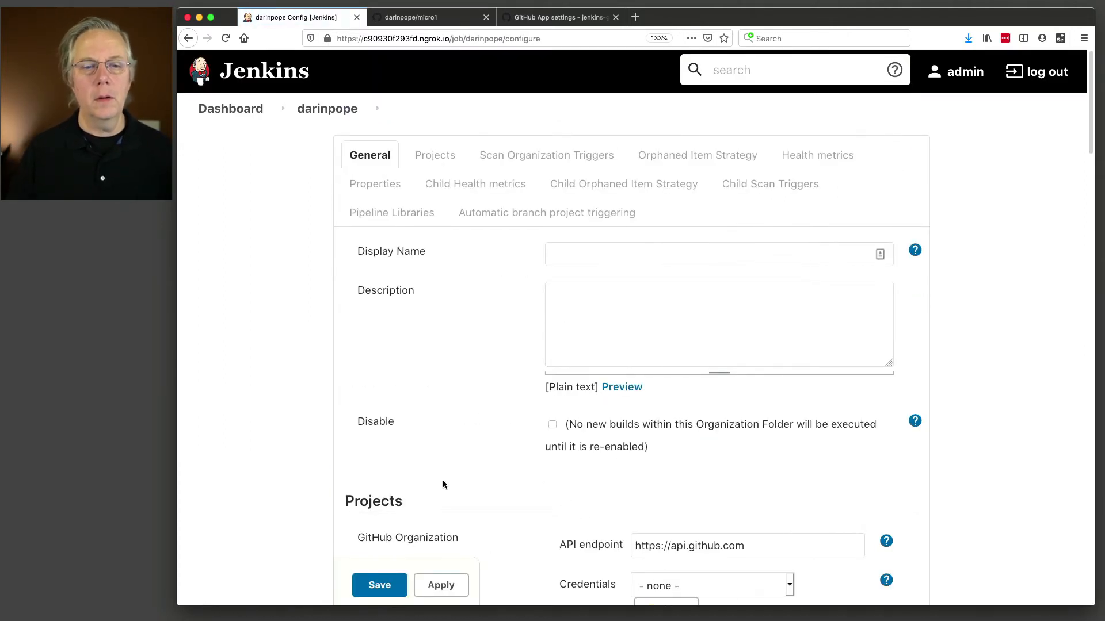
pyautogui.scroll(-5, 443, 484)
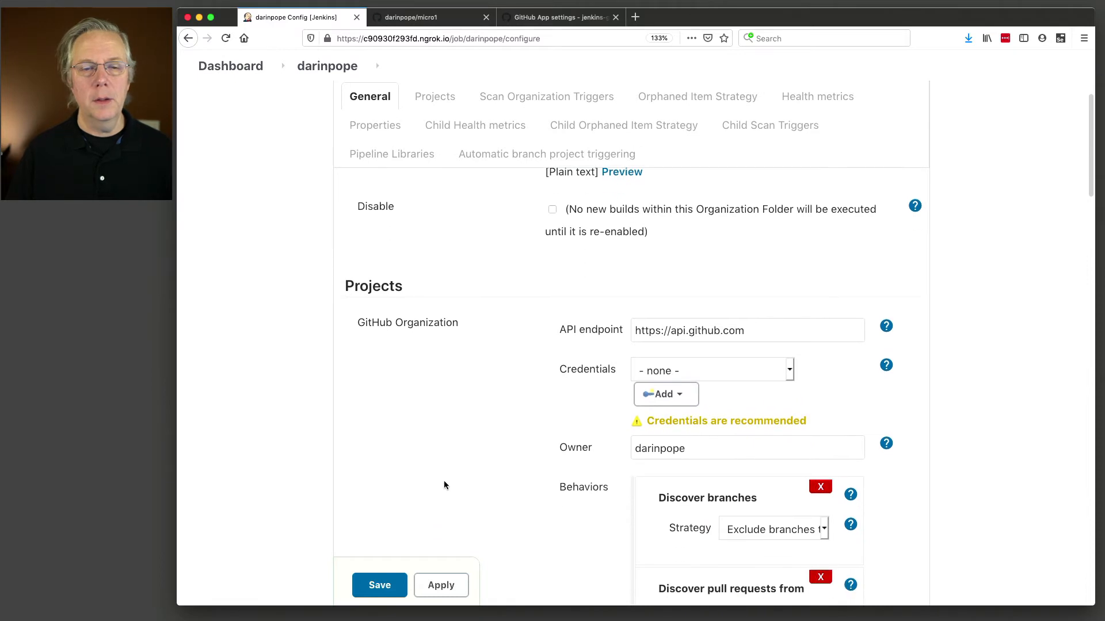
pyautogui.scroll(-2, 445, 481)
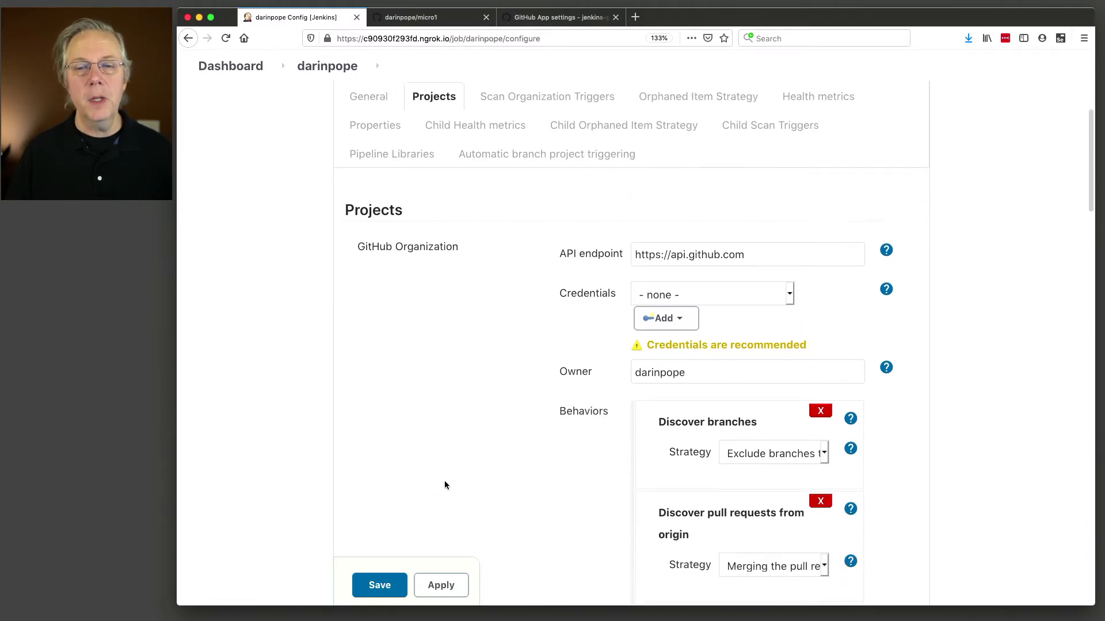
pyautogui.moveTo(807, 254); pyautogui.dragTo(627, 248)
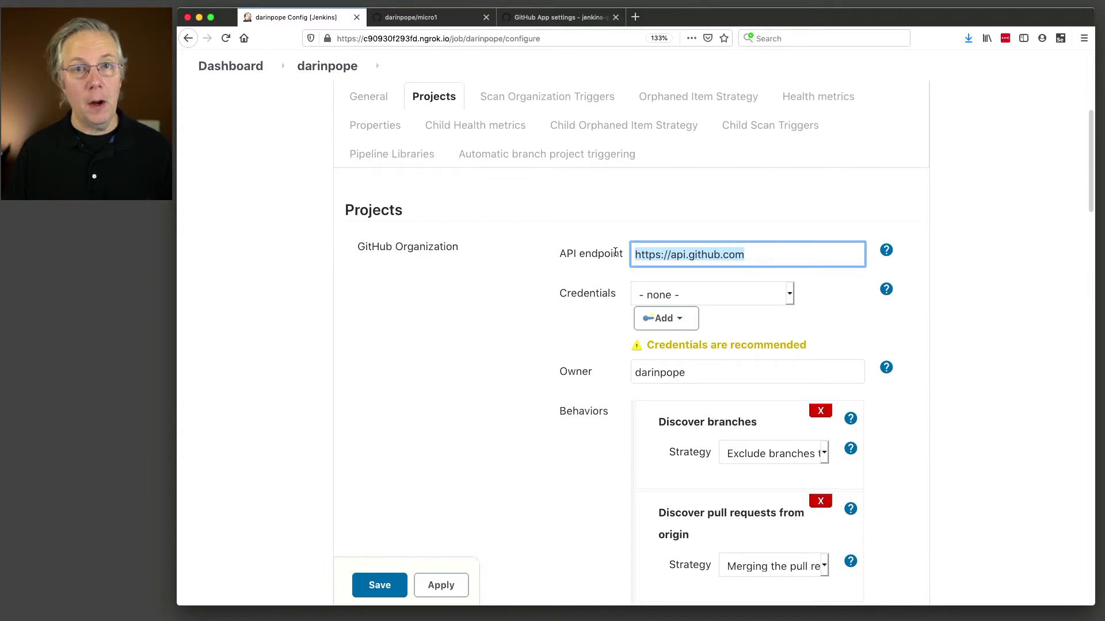
pyautogui.click(713, 251)
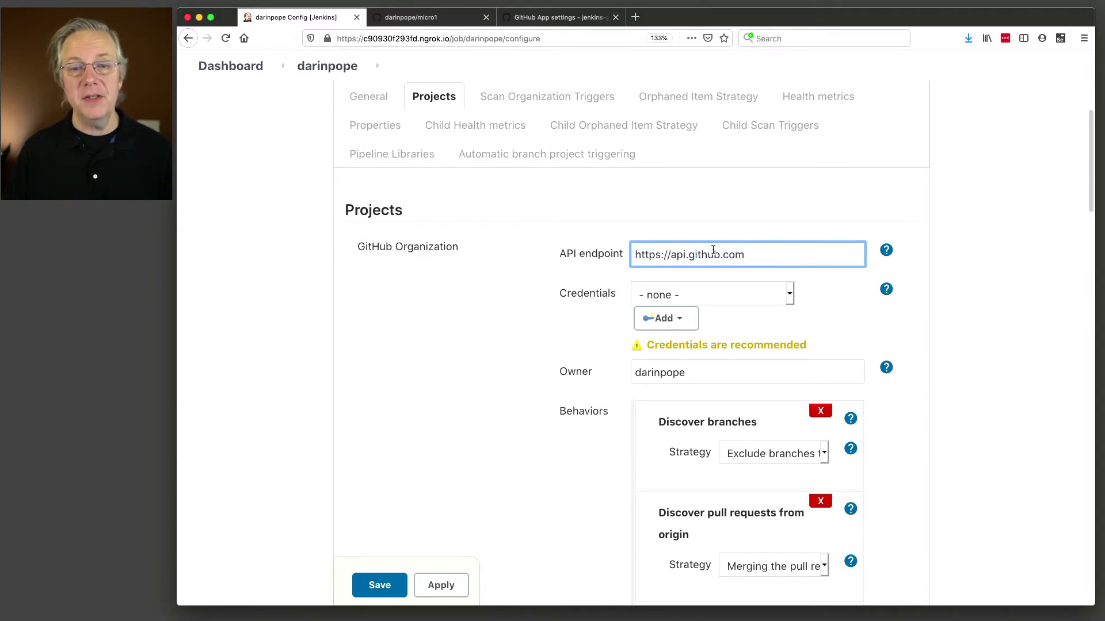
pyautogui.moveTo(765, 251); pyautogui.dragTo(615, 244)
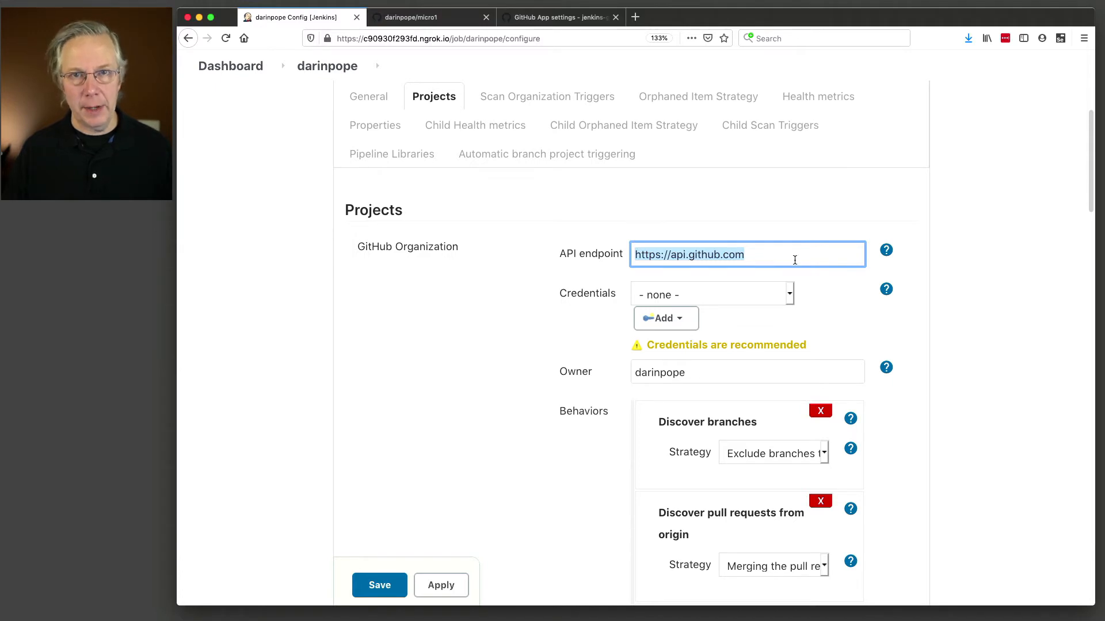
pyautogui.click(789, 295)
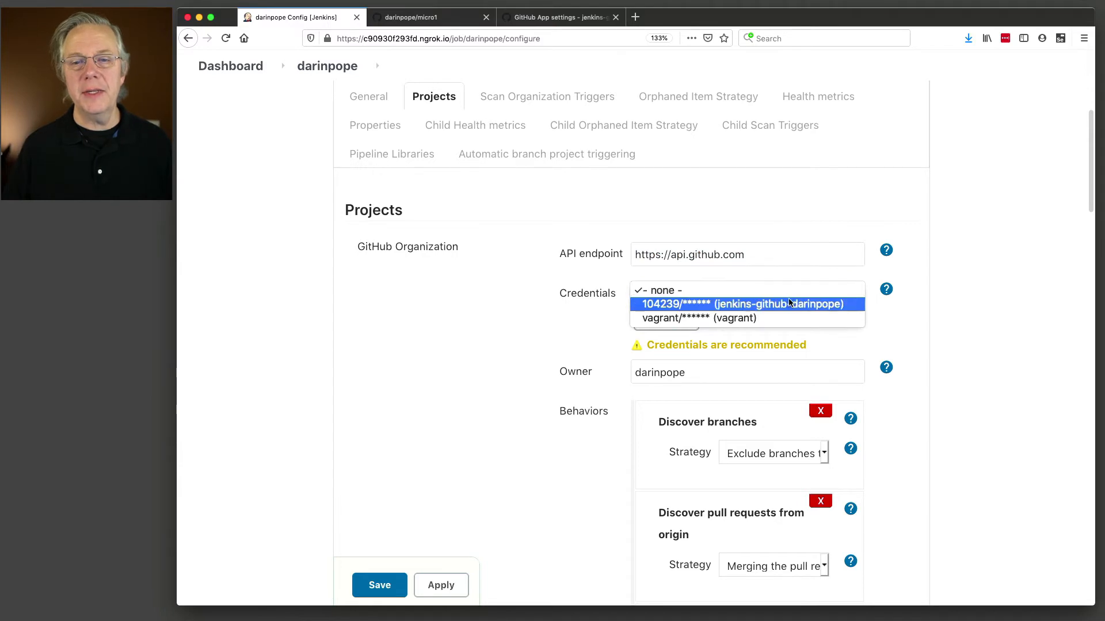
pyautogui.click(789, 305)
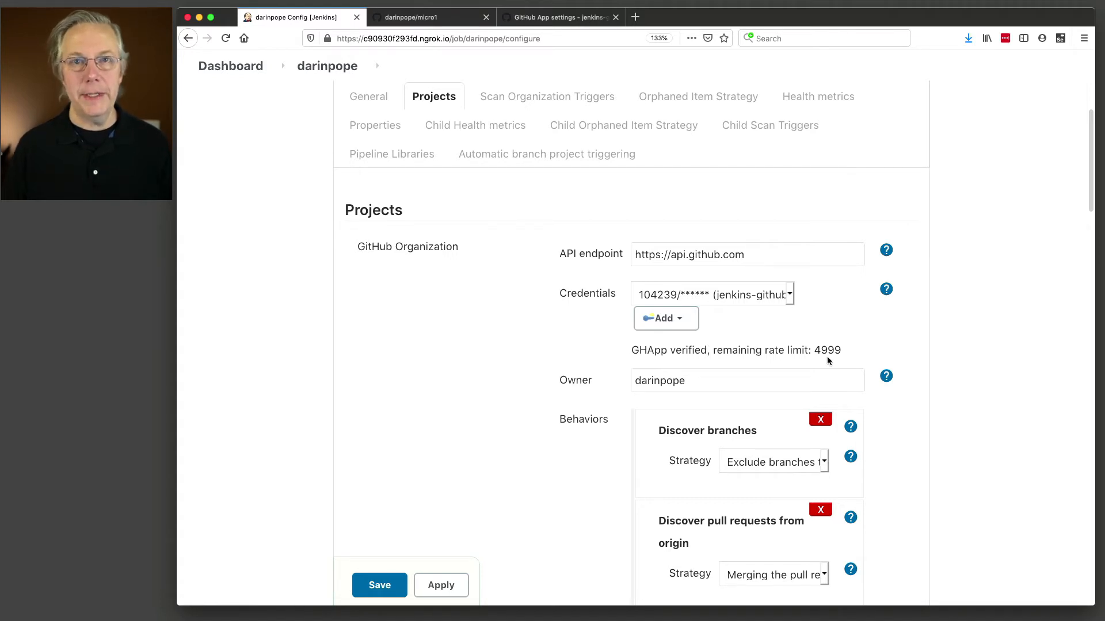
# Add the repository-level behavior "Filter by name (with wildcards)" to the GitHub Organization project source.
pyautogui.doubleClick(567, 380)
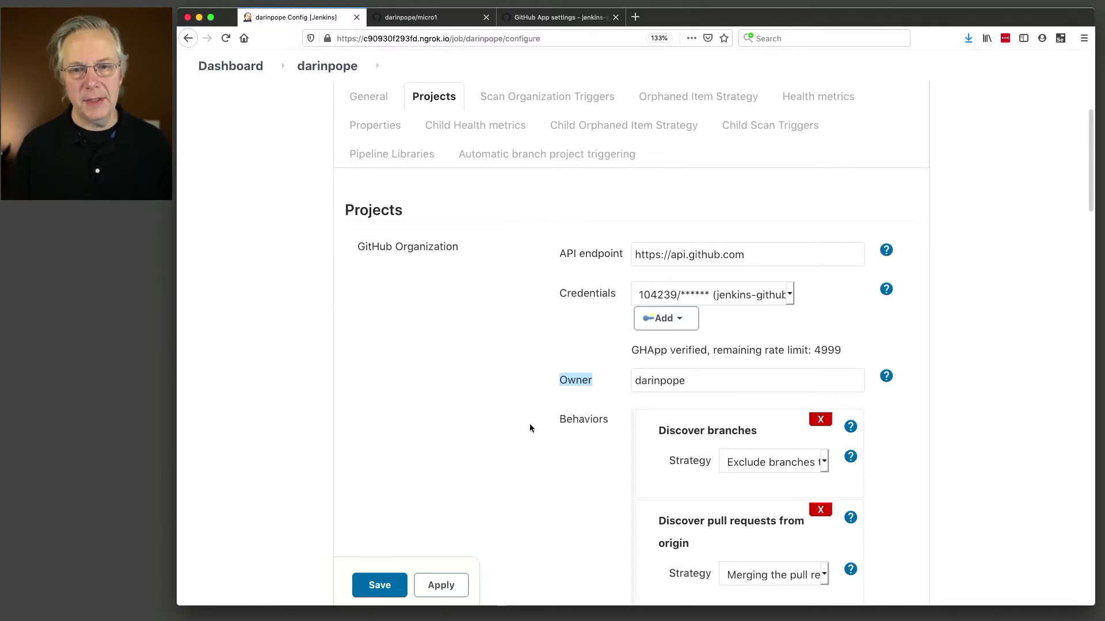
pyautogui.scroll(-3, 523, 433)
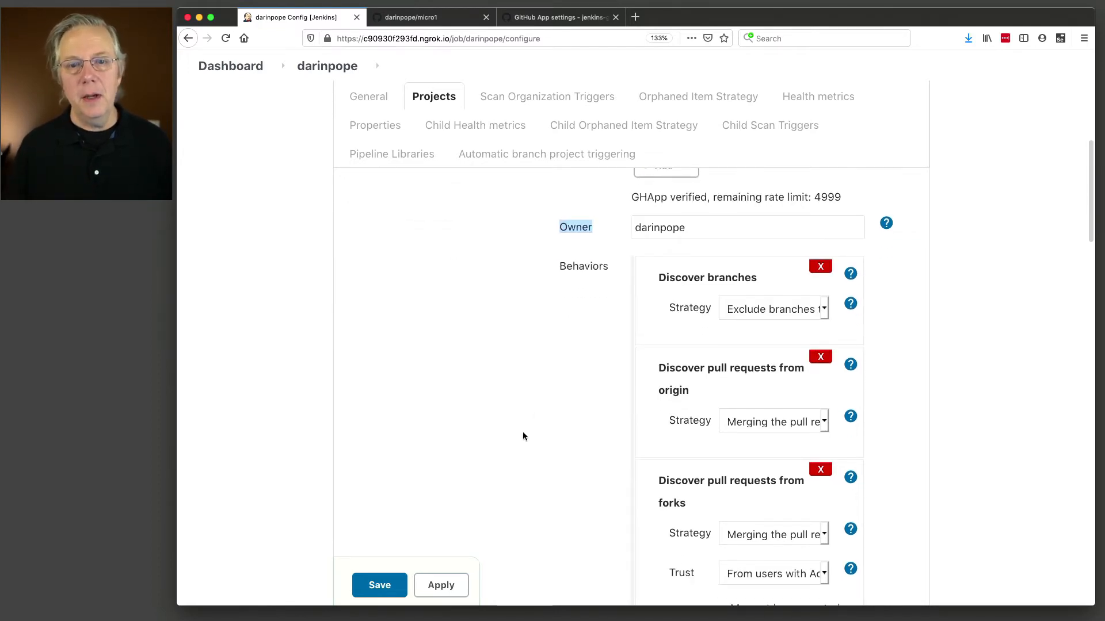
pyautogui.scroll(-1, 523, 436)
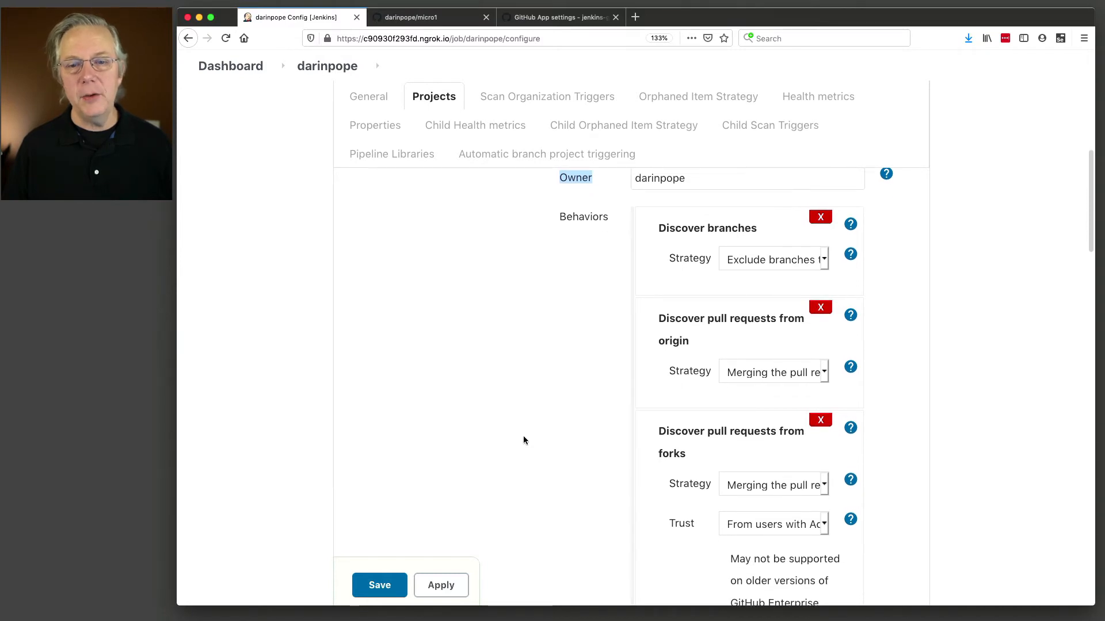
pyautogui.scroll(-1, 588, 453)
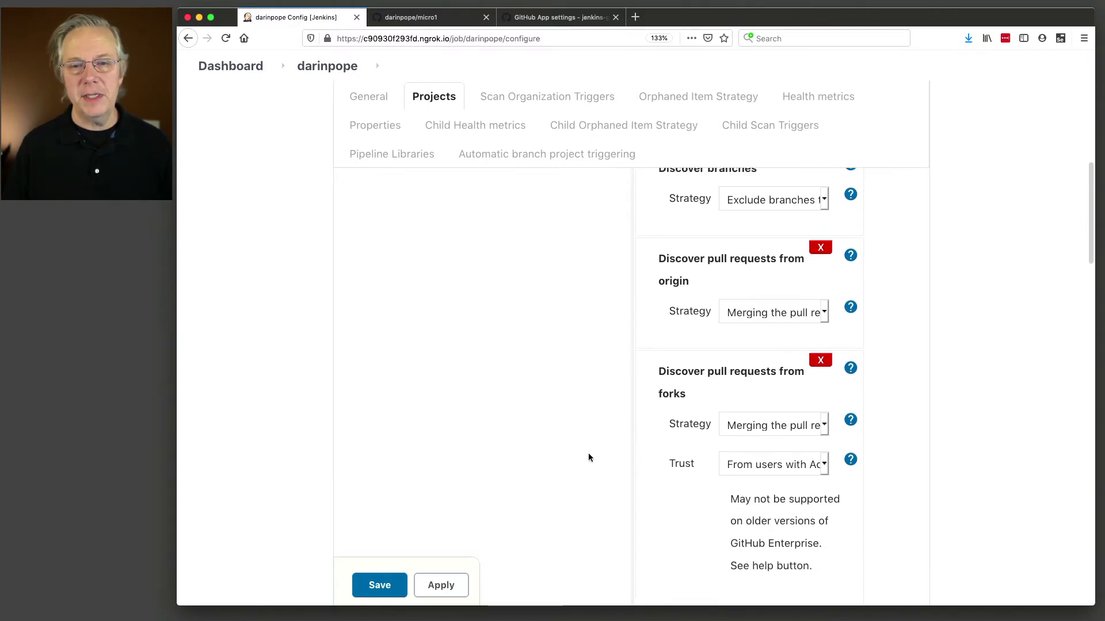
pyautogui.scroll(2, 588, 453)
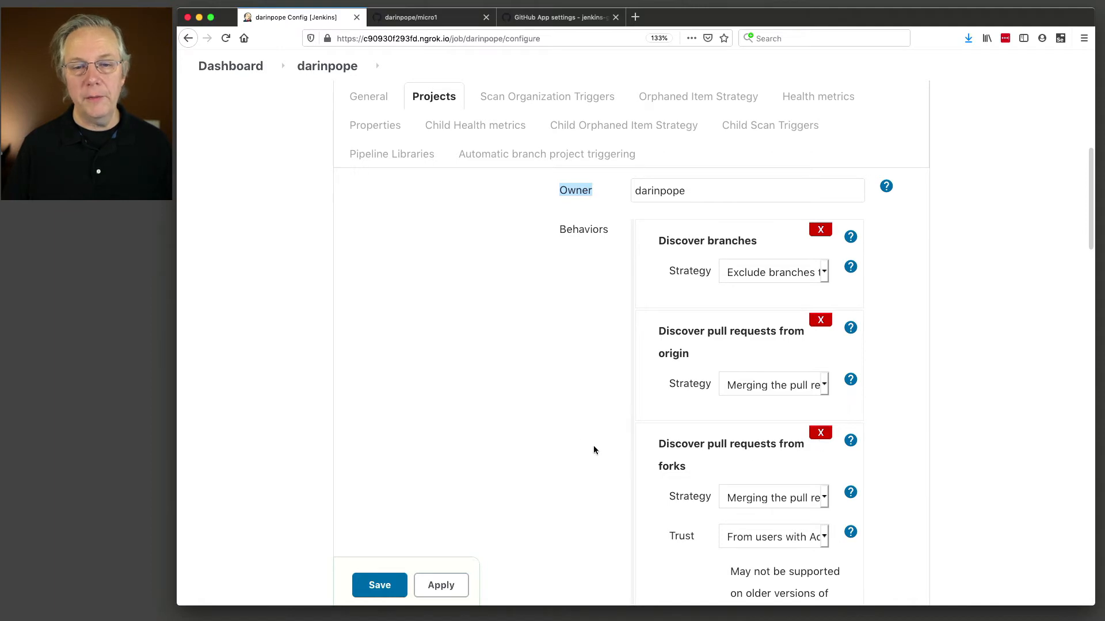
pyautogui.scroll(-1, 566, 436)
pyautogui.scroll(-3, 566, 436)
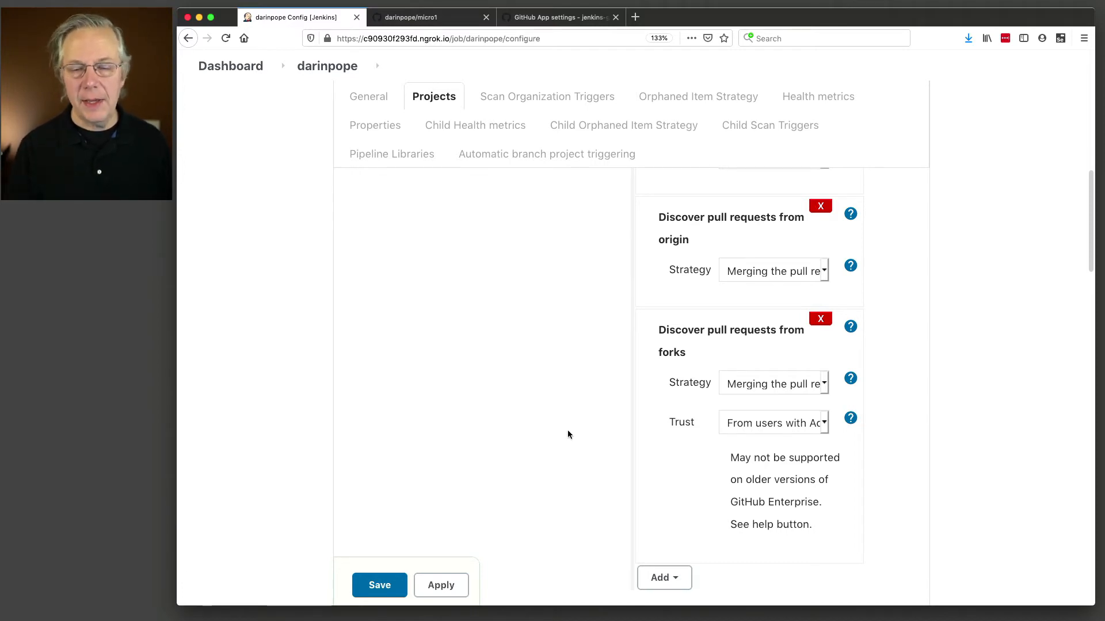
pyautogui.click(682, 584)
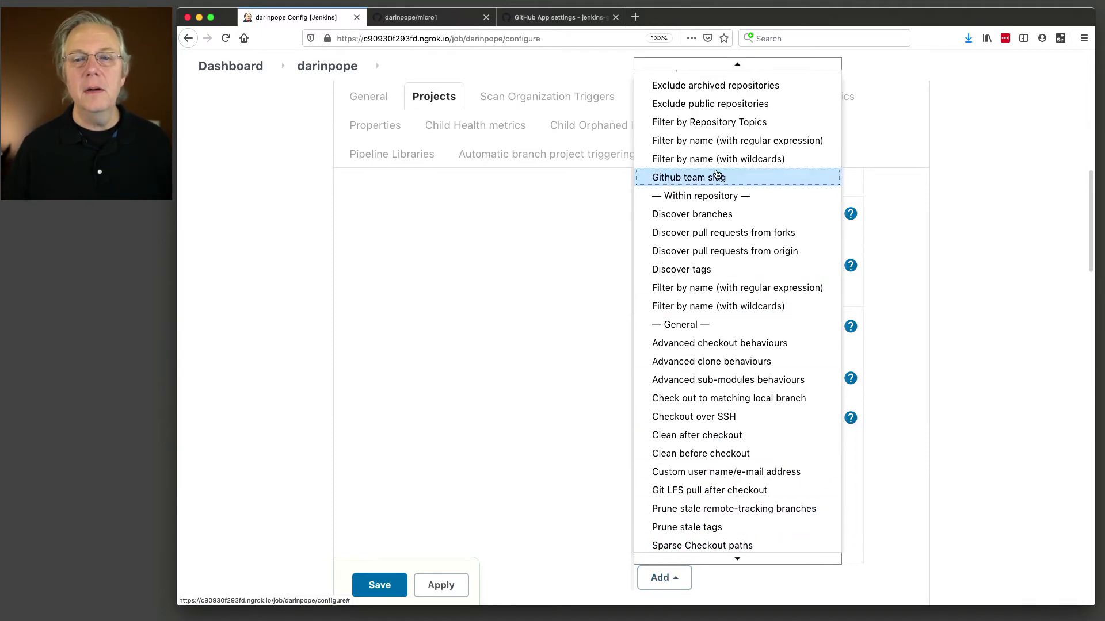
pyautogui.scroll(1, 717, 241)
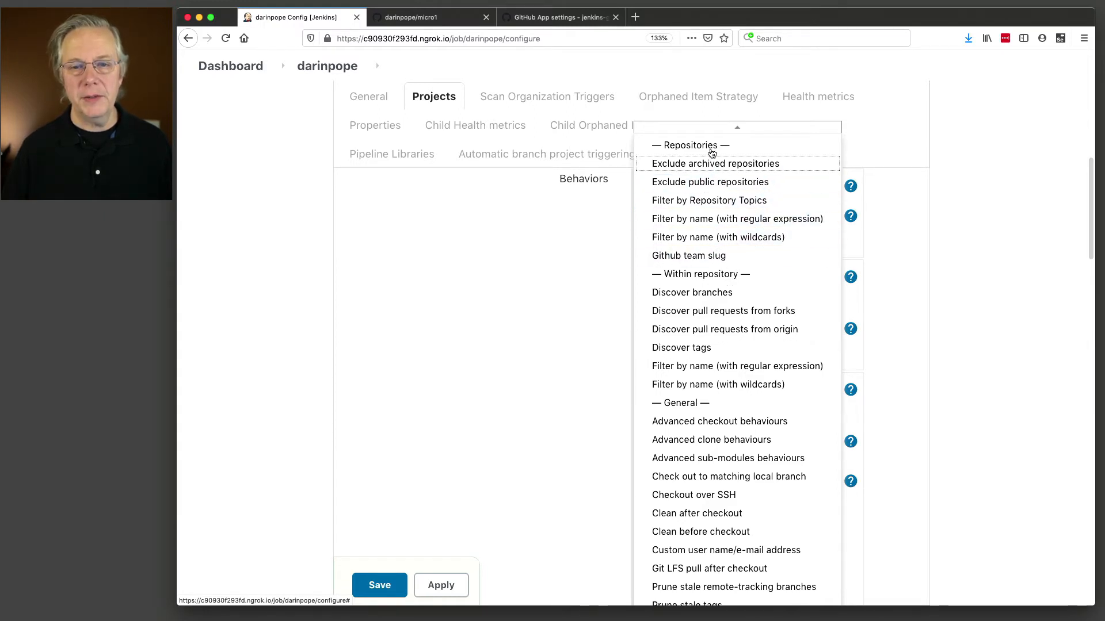
pyautogui.click(719, 240)
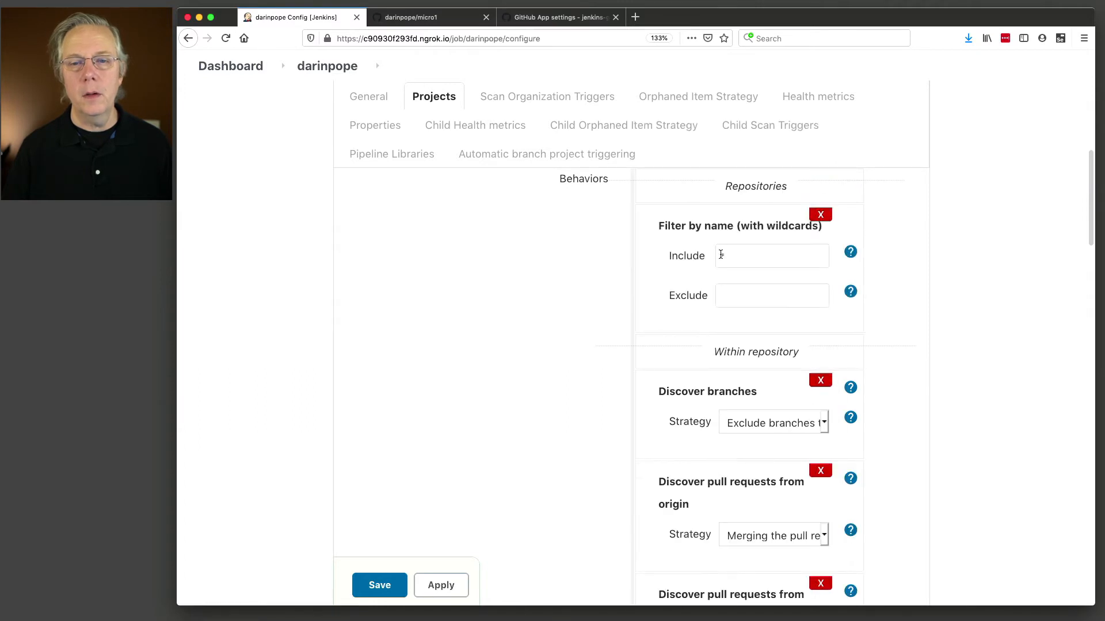
# Set the name filter's Include pattern to micro*, leave Exclude empty, and save the project configuration.
pyautogui.click(739, 256)
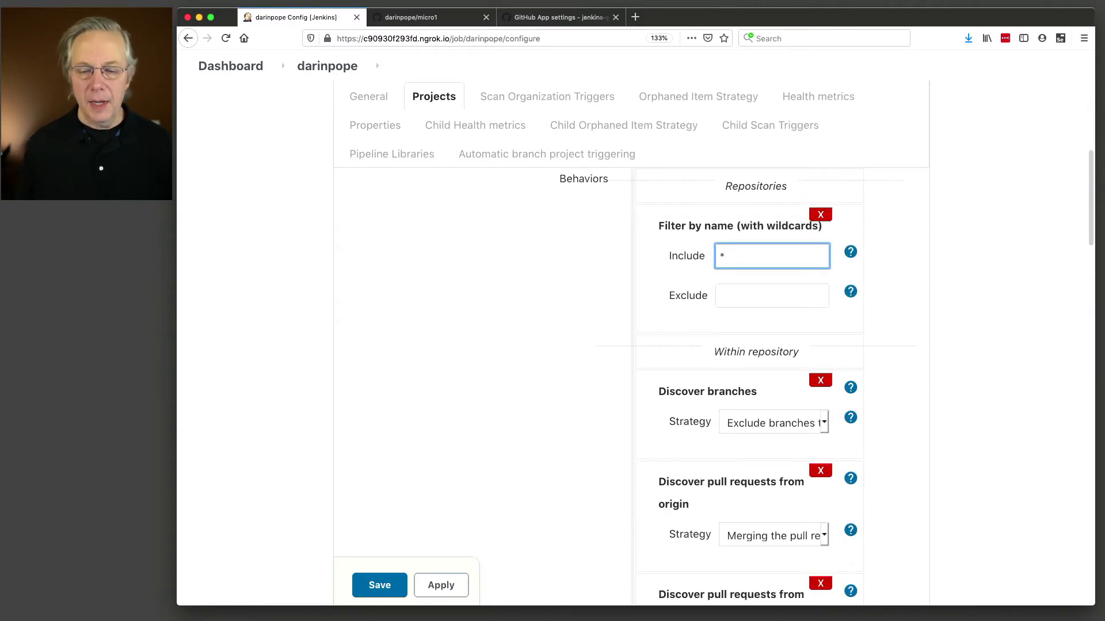
pyautogui.write('micro')
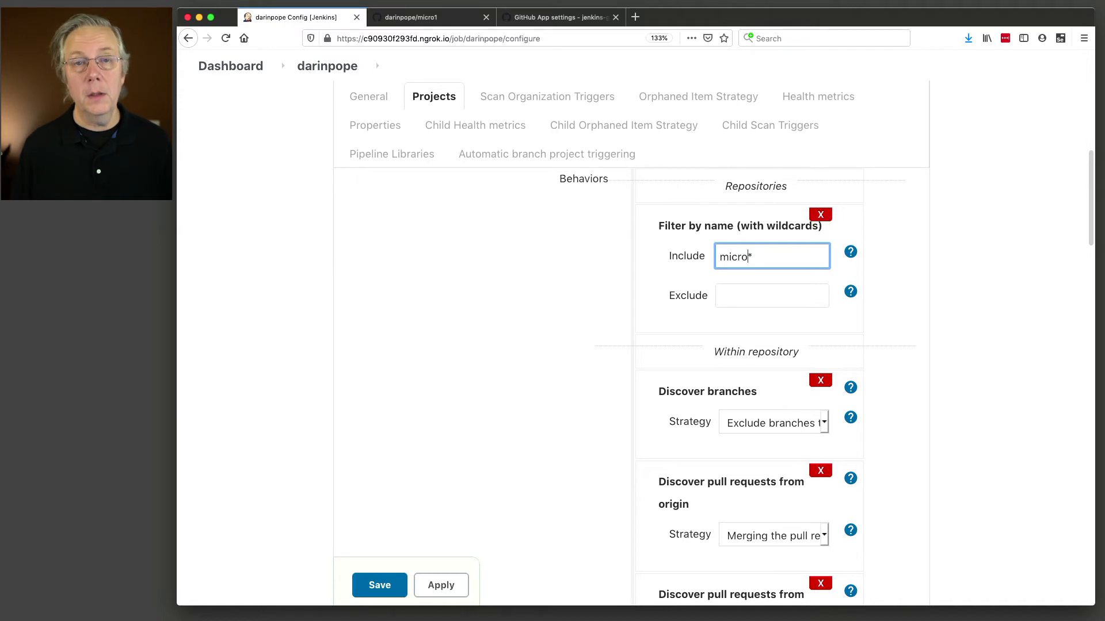
pyautogui.press('Left')
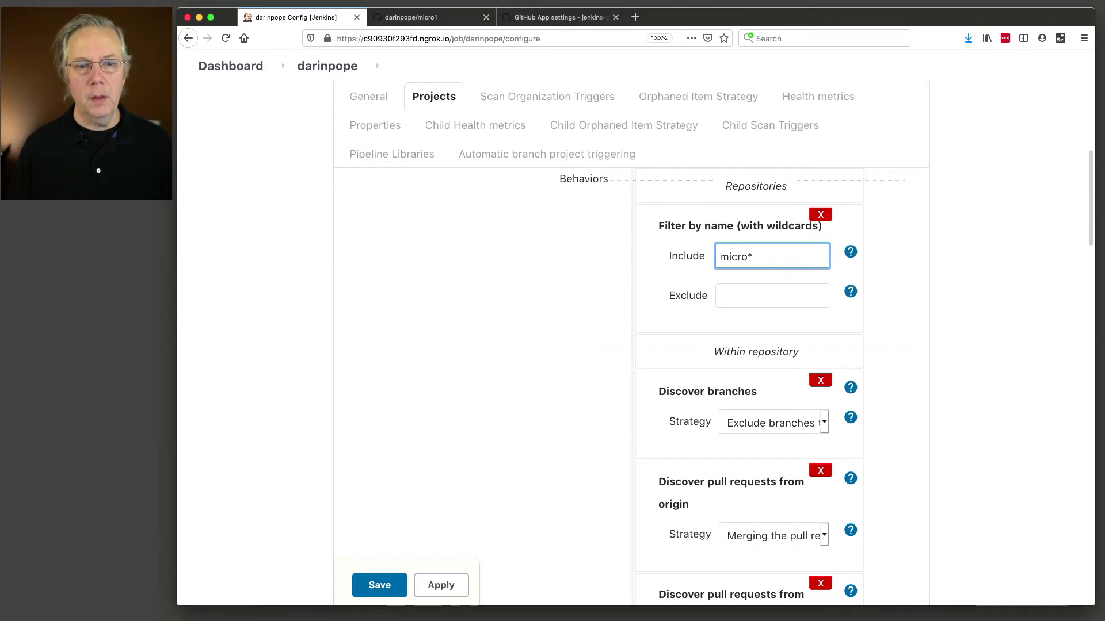
pyautogui.press('Tab')
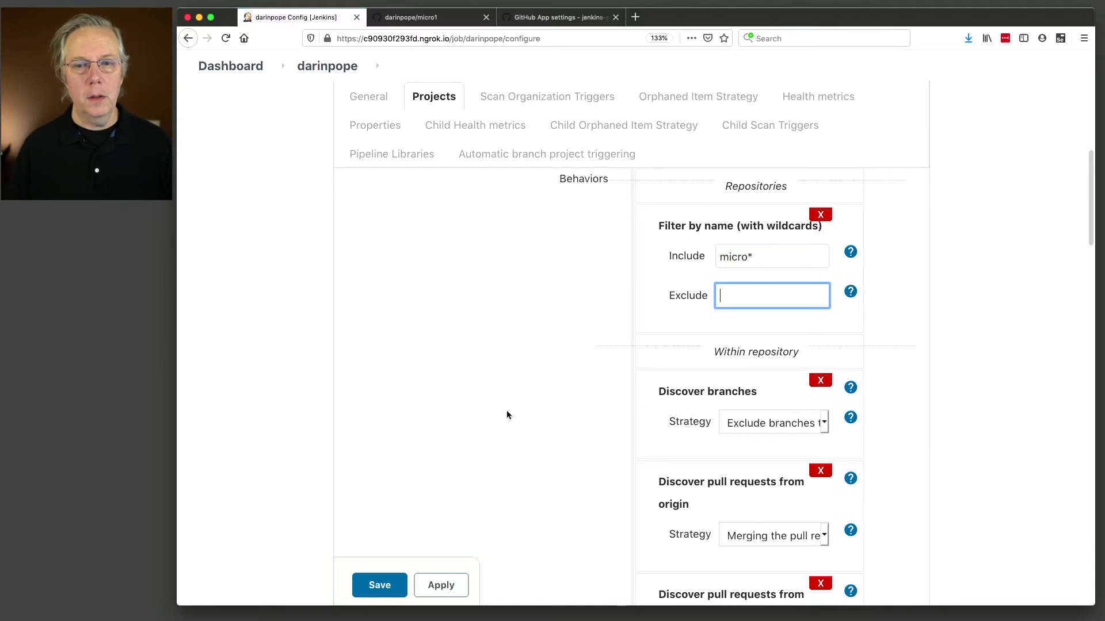
pyautogui.click(379, 585)
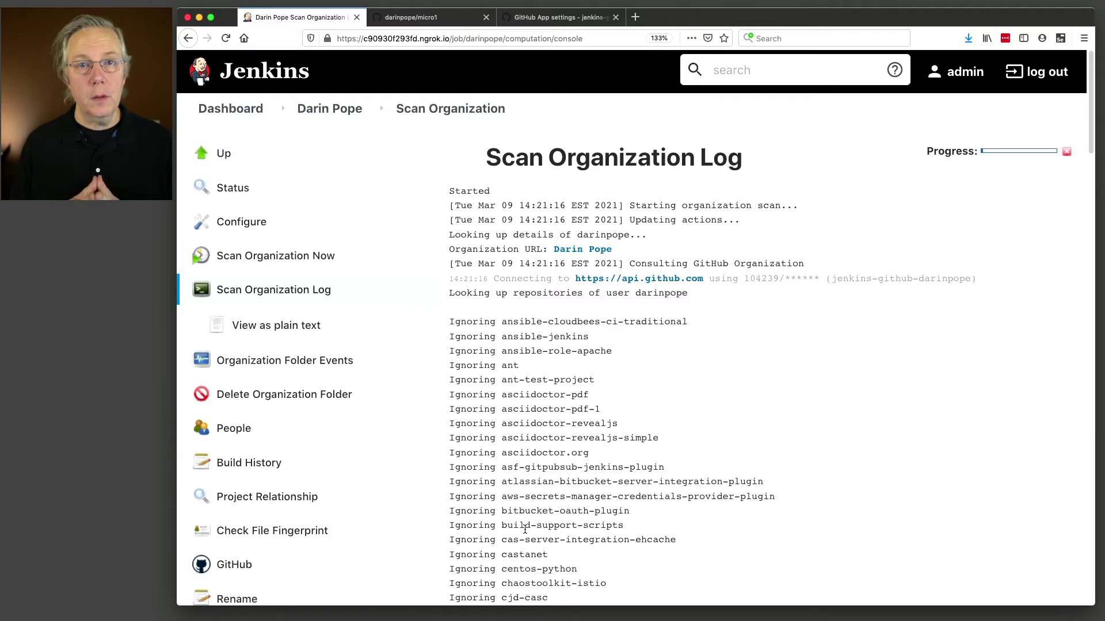
# Review the Scan Organization Log, checking the branch and Jenkinsfile results for the micro1 and micro2 repositories.
pyautogui.scroll(-15, 633, 511)
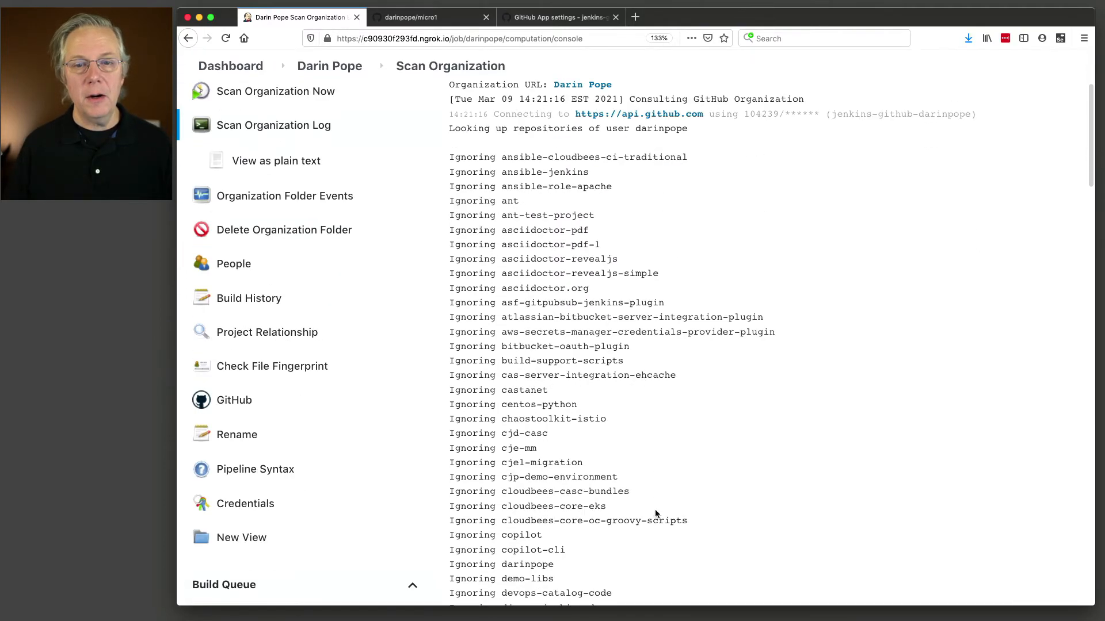
pyautogui.scroll(-5, 652, 513)
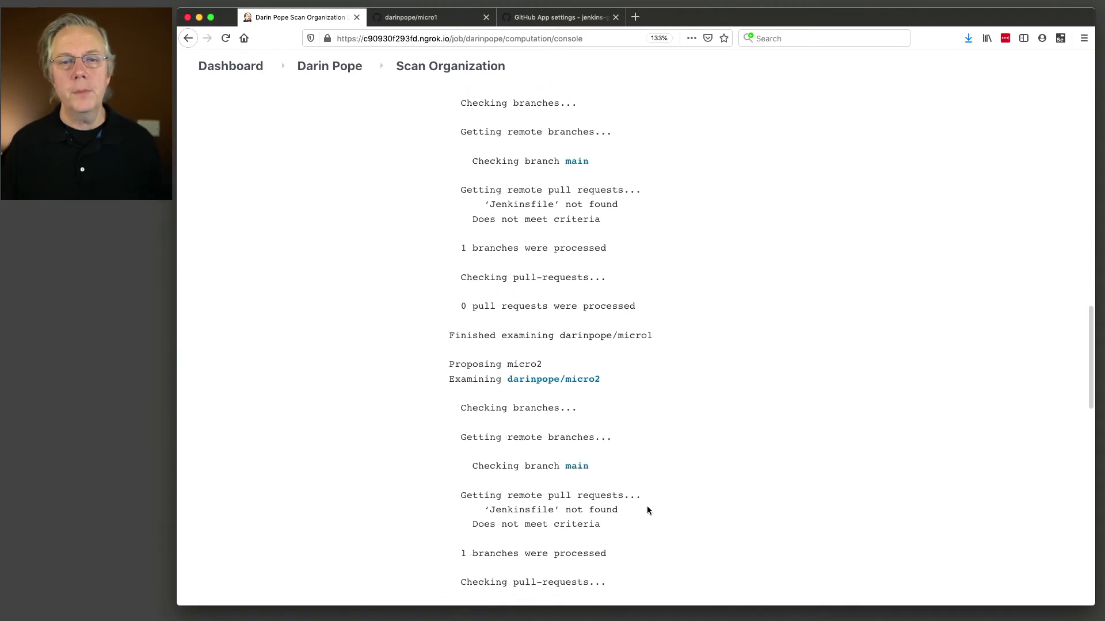
pyautogui.scroll(1, 647, 509)
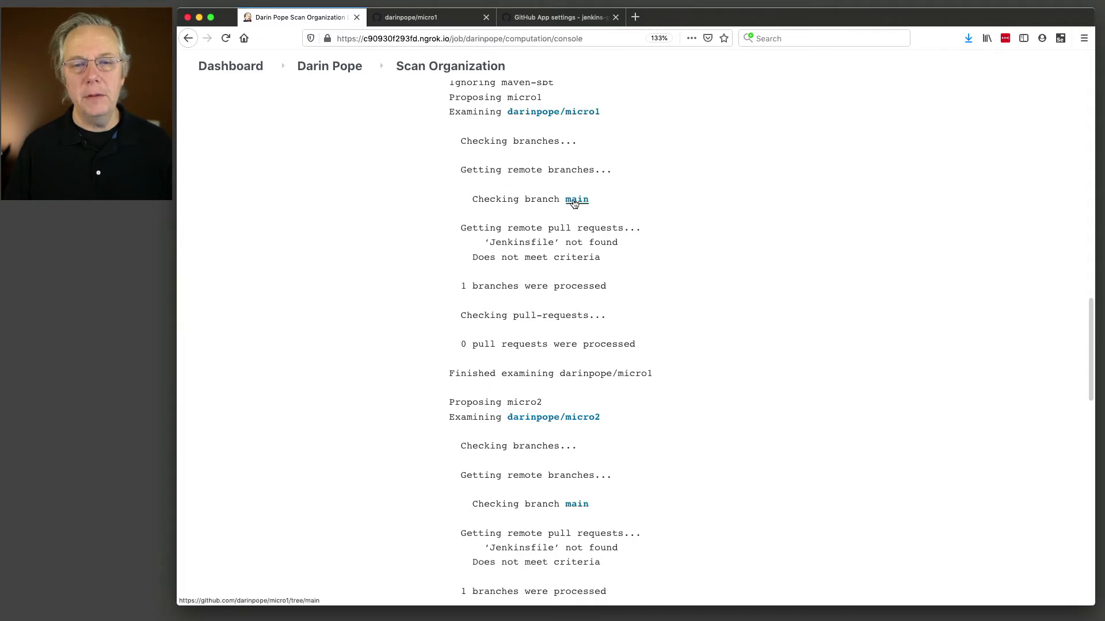
pyautogui.moveTo(485, 242); pyautogui.dragTo(618, 245)
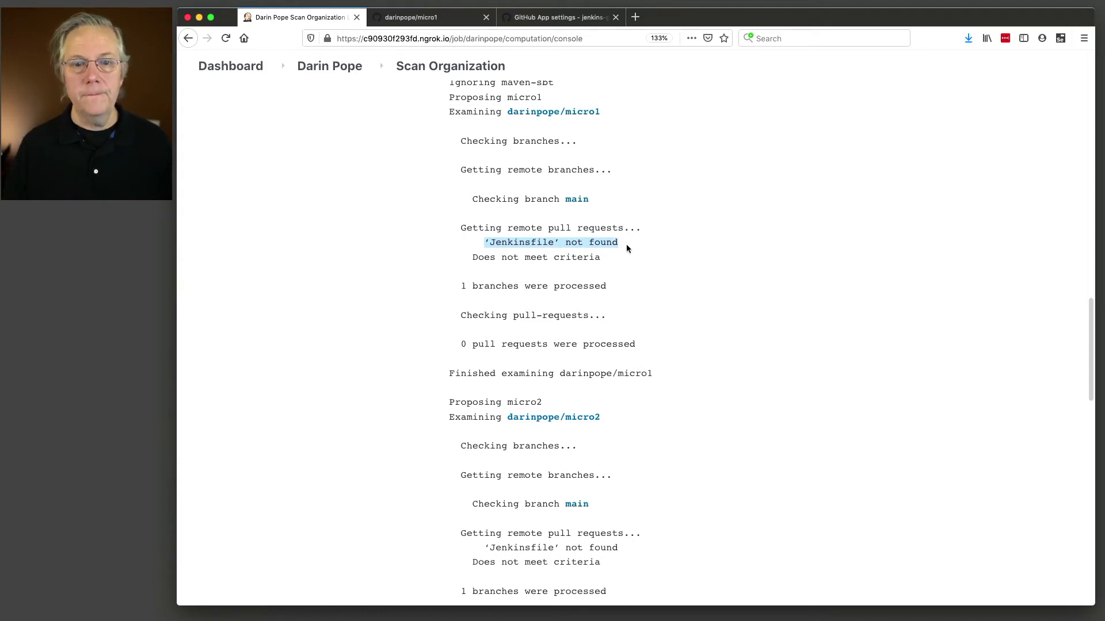
pyautogui.scroll(-2, 636, 318)
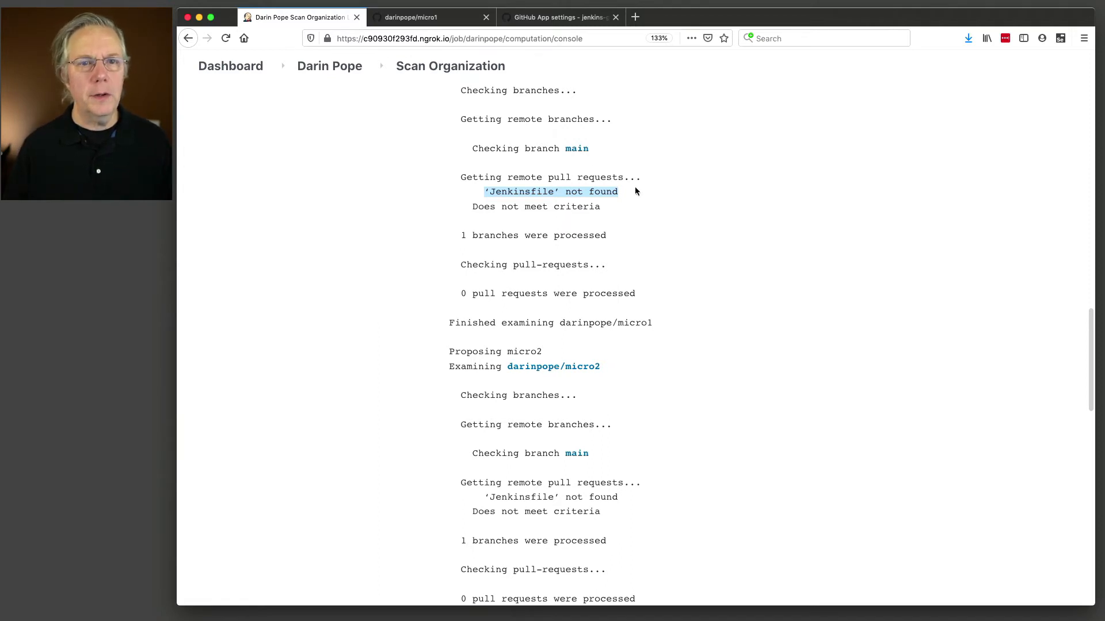
# Open the organization folder's status page and check its display name and folder name.
pyautogui.click(318, 77)
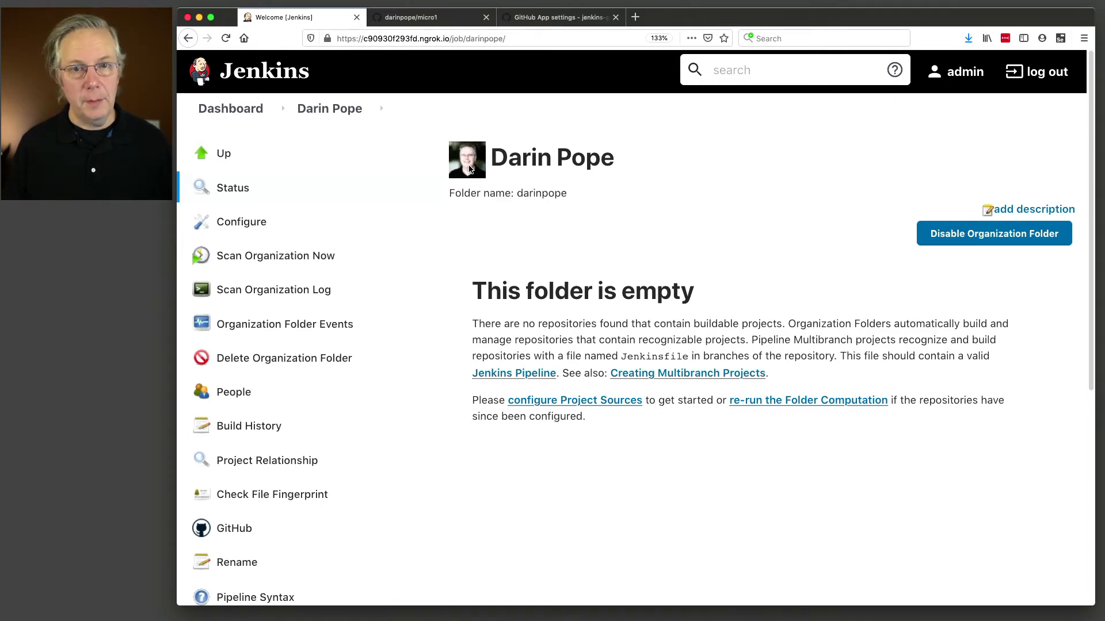
pyautogui.moveTo(492, 158); pyautogui.dragTo(608, 158)
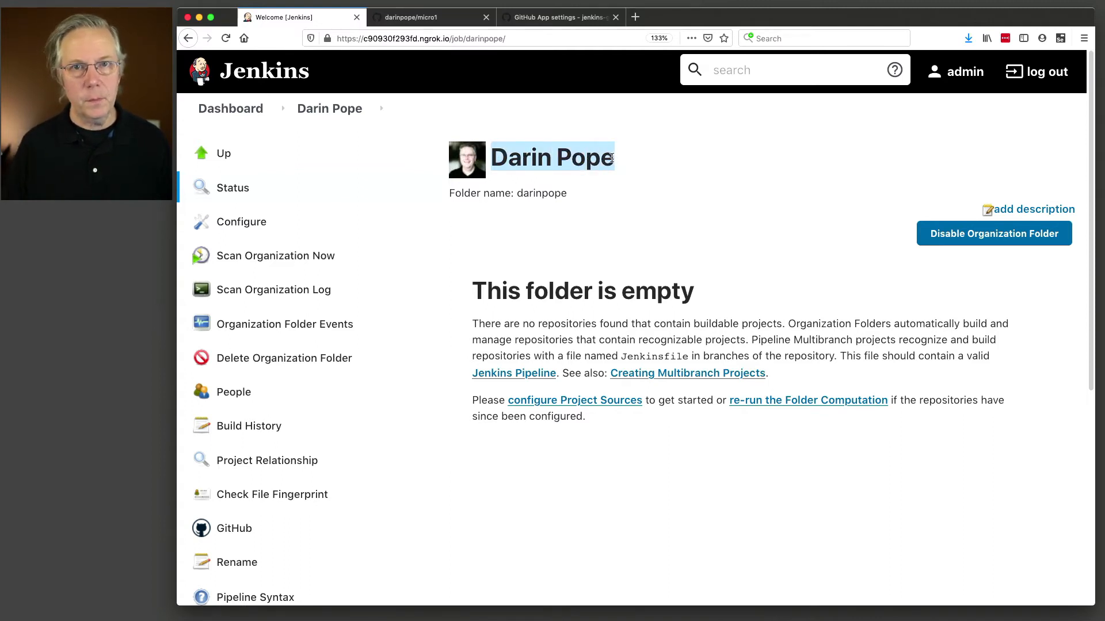
pyautogui.click(530, 194)
pyautogui.moveTo(517, 194); pyautogui.dragTo(567, 191)
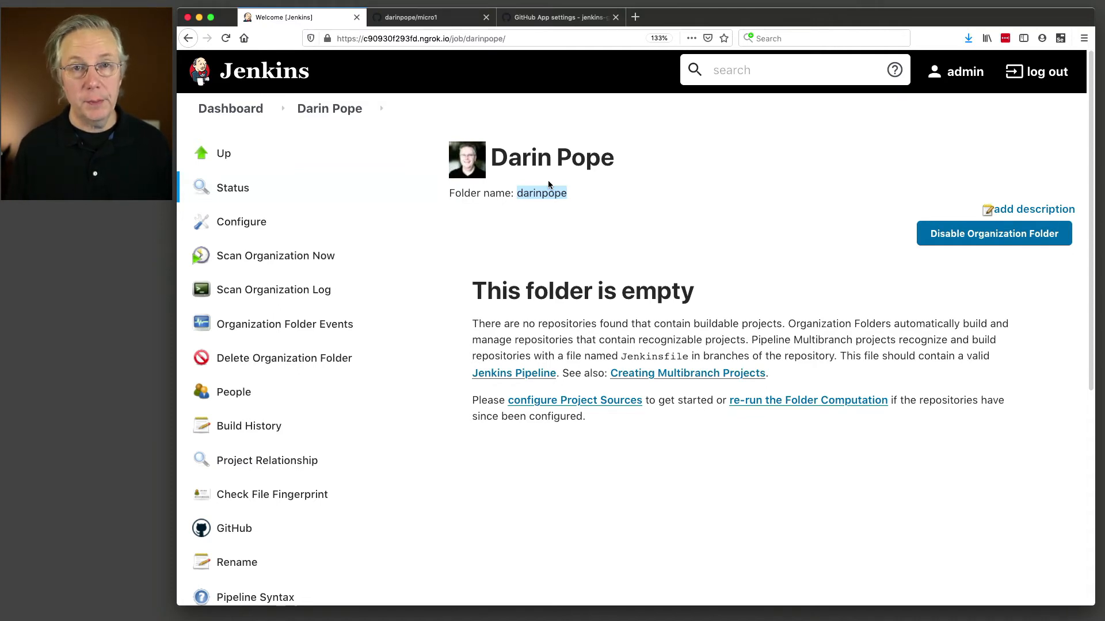
# Open the organization folder's configuration and review the repository name filter and the Pipeline Jenkinsfile recognizer's script path.
pyautogui.click(248, 225)
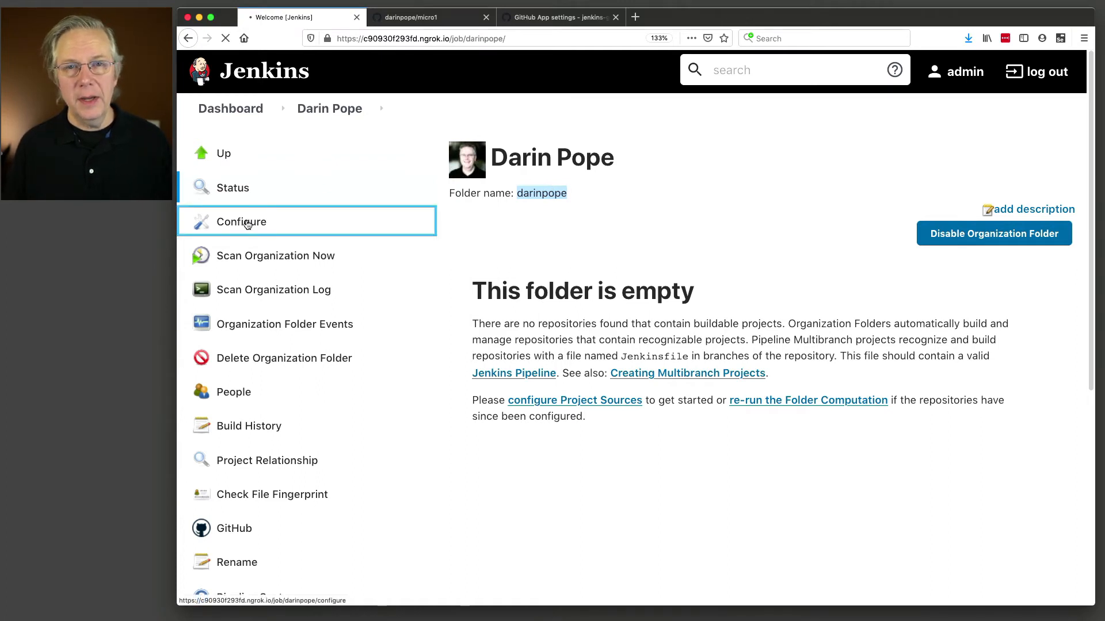
pyautogui.scroll(-10, 299, 232)
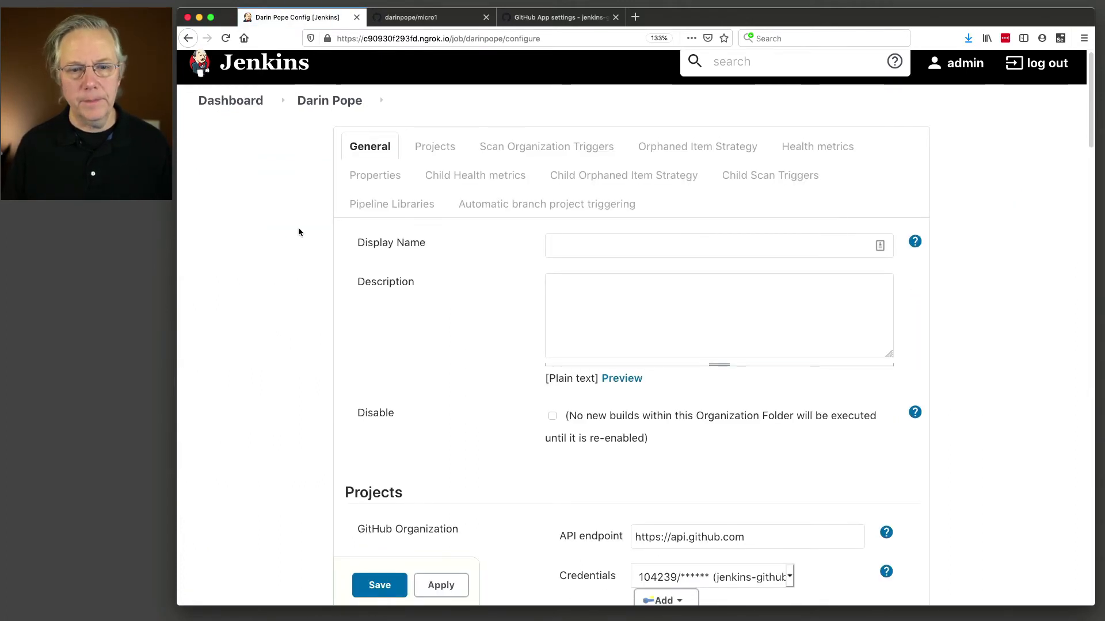
pyautogui.scroll(-15, 298, 232)
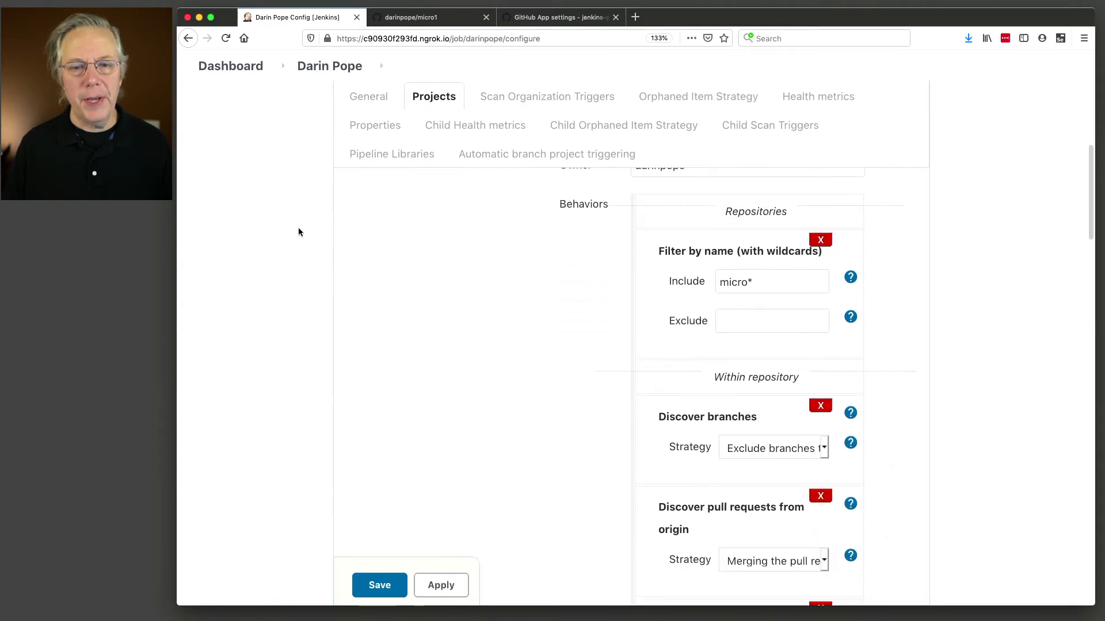
pyautogui.scroll(-5, 298, 232)
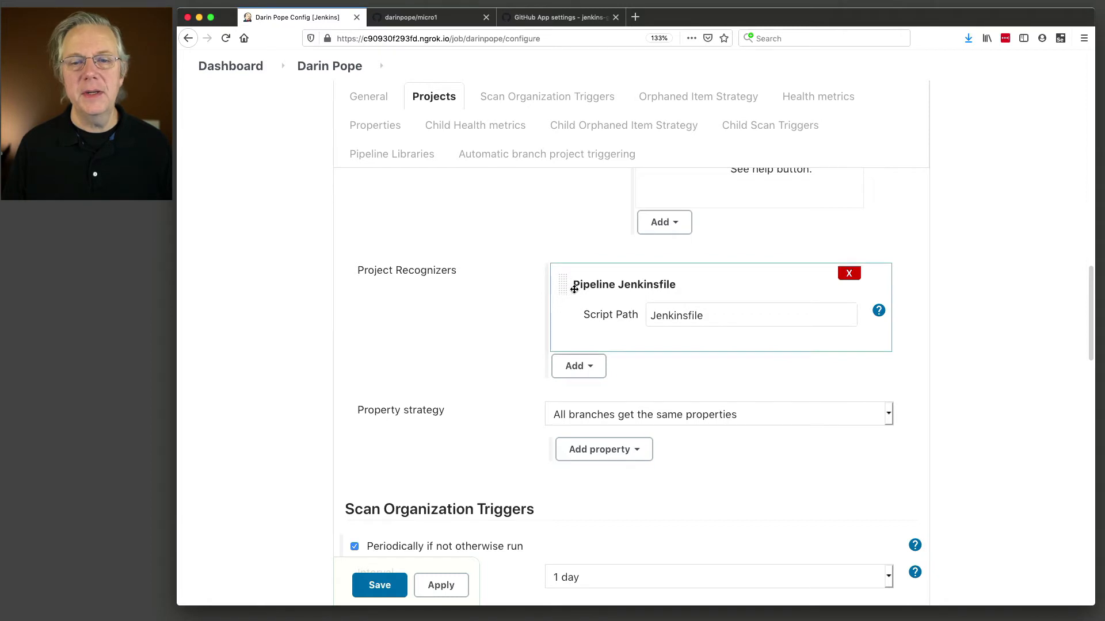
pyautogui.moveTo(713, 315); pyautogui.dragTo(639, 314)
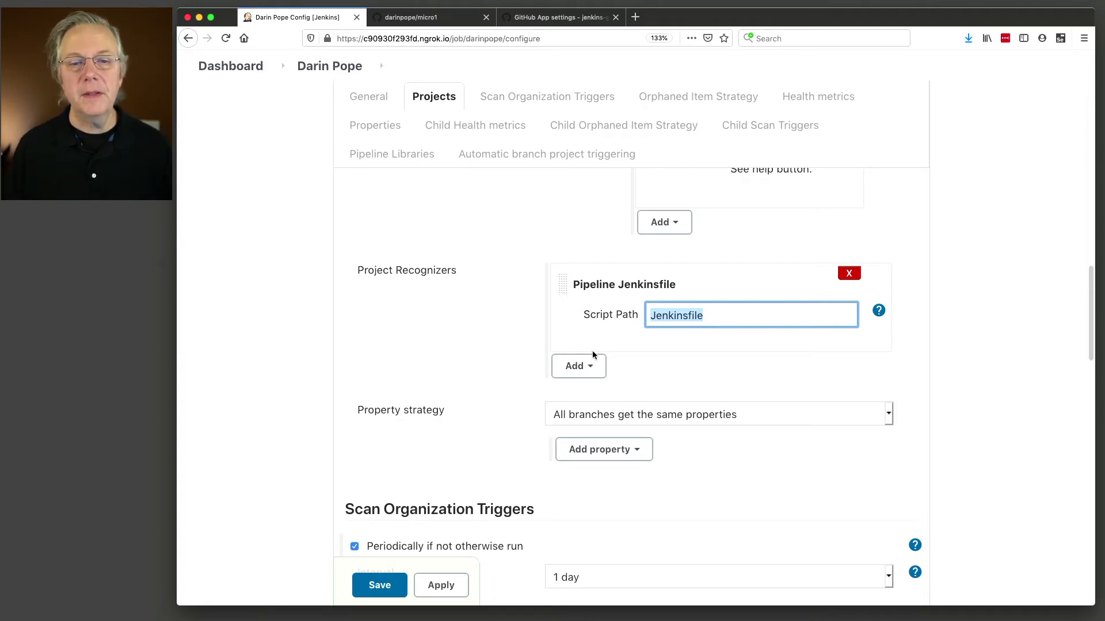
# Try adding a second Pipeline Jenkinsfile project recognizer, remove it again, and save the configuration.
pyautogui.click(593, 369)
pyautogui.click(595, 368)
pyautogui.click(597, 367)
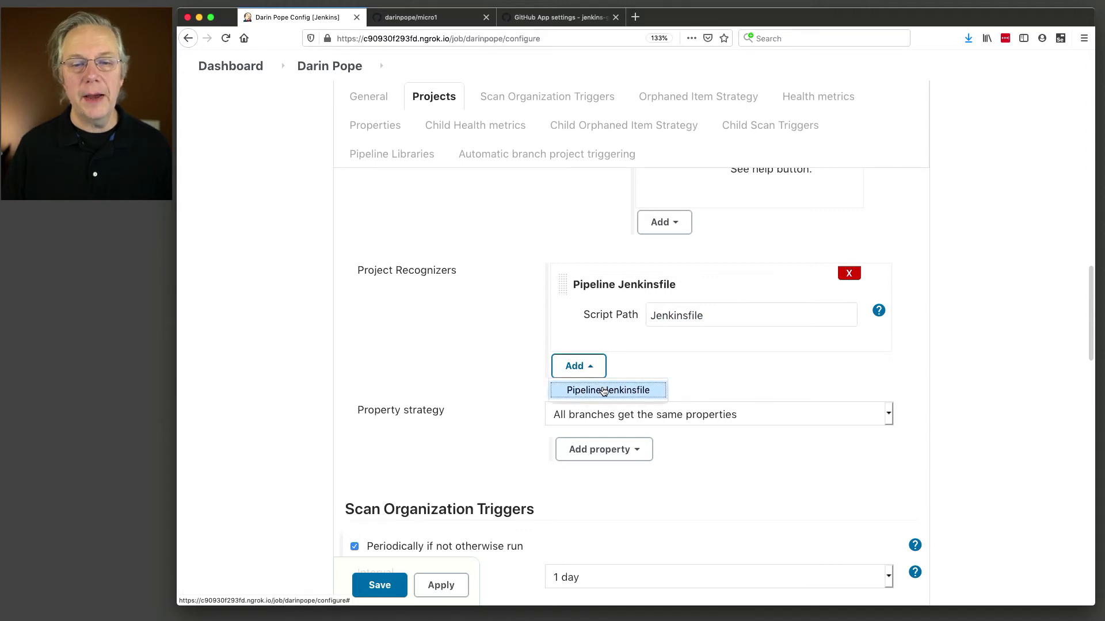
pyautogui.click(604, 391)
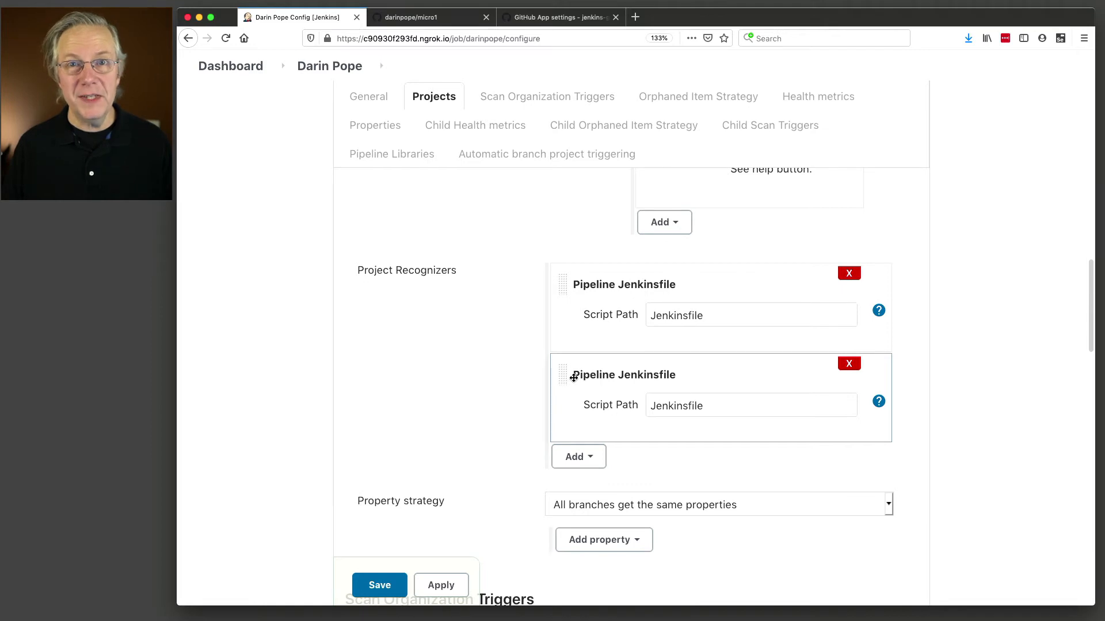
pyautogui.click(849, 363)
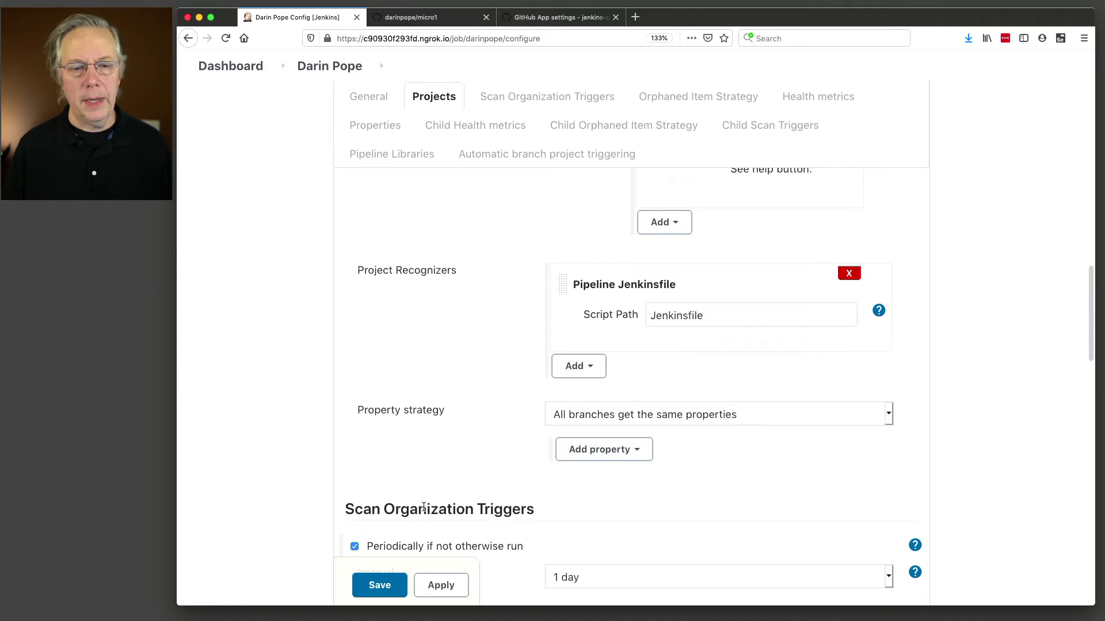
pyautogui.click(393, 588)
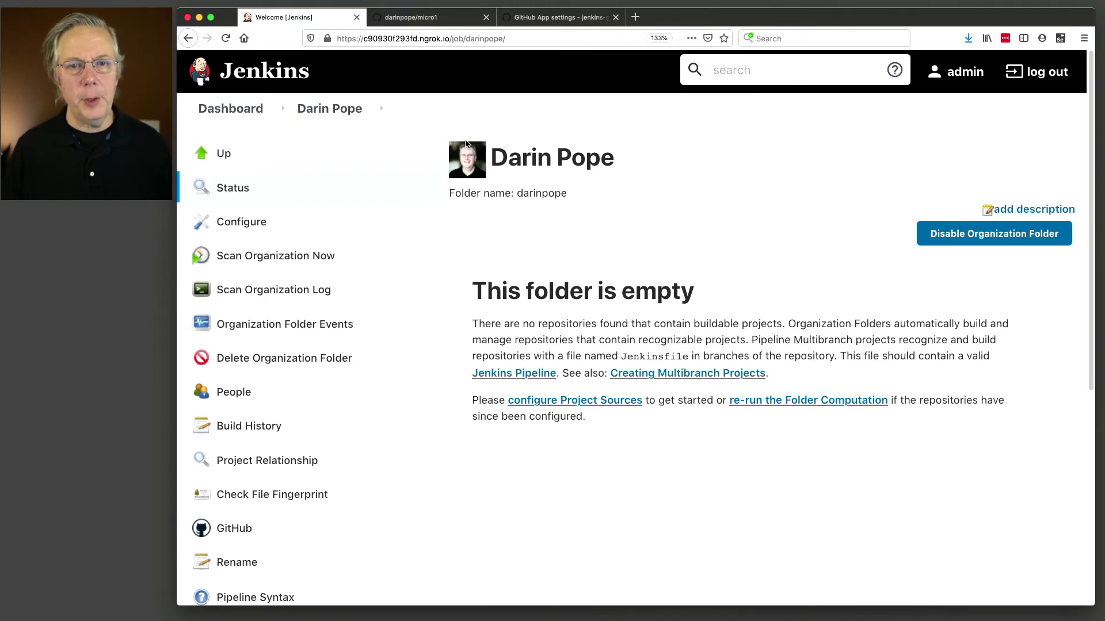
# Switch to the terminal, change to the ~/github/micro1 directory, and clear the screen.
pyautogui.press('super+Tab')
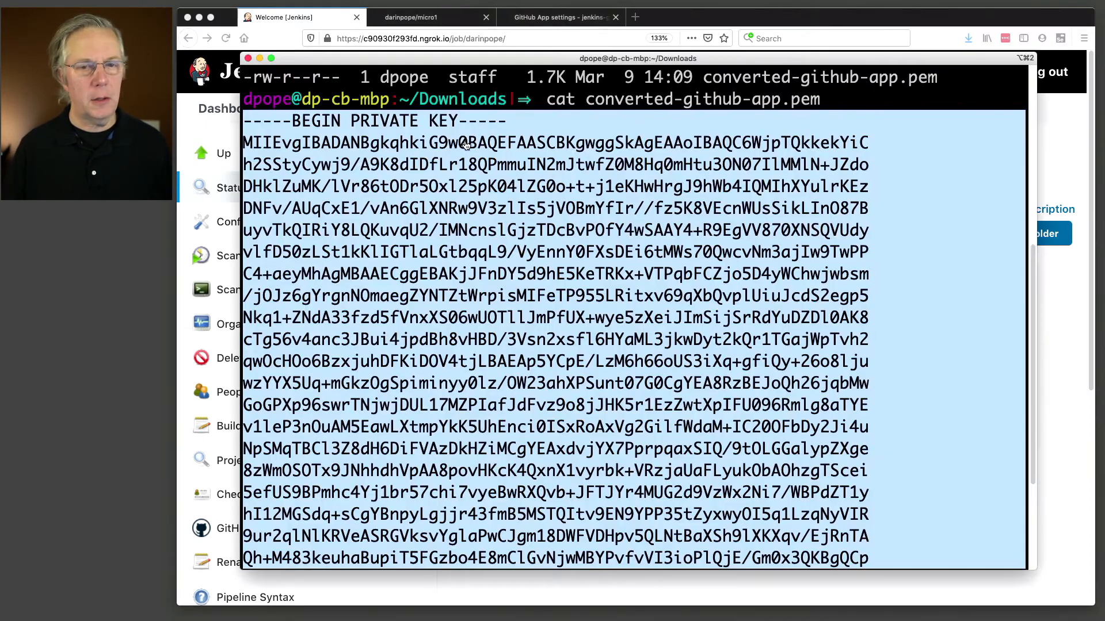
pyautogui.press('Return')
pyautogui.write('cd ')
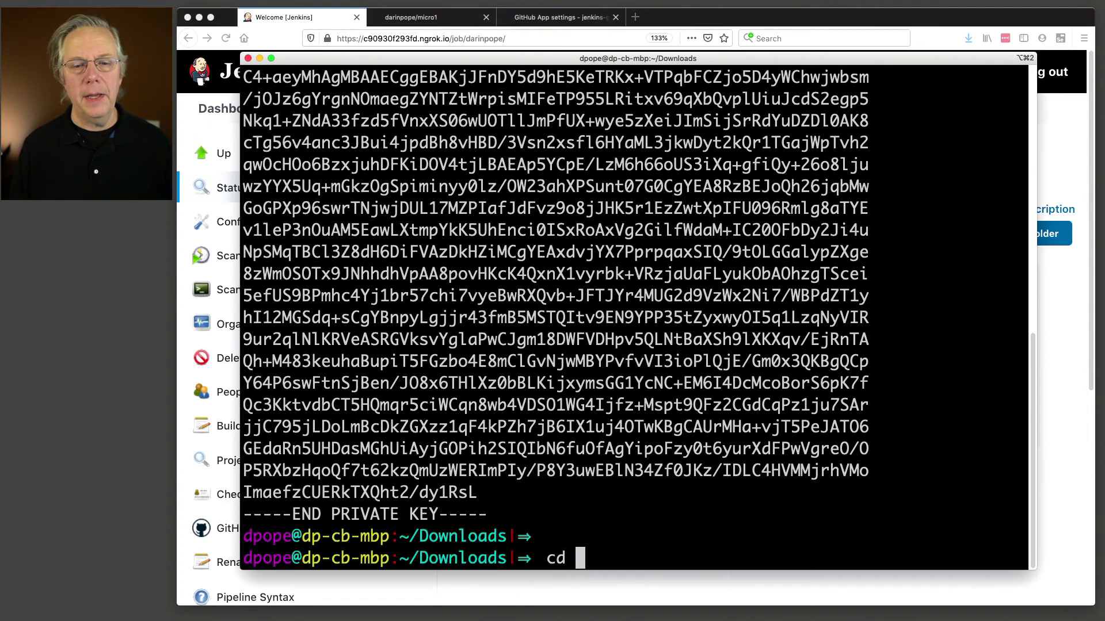
pyautogui.write('~/github/micro')
pyautogui.press('Tab')
pyautogui.write('1')
pyautogui.press('Return')
pyautogui.write('clear')
pyautogui.press('Return')
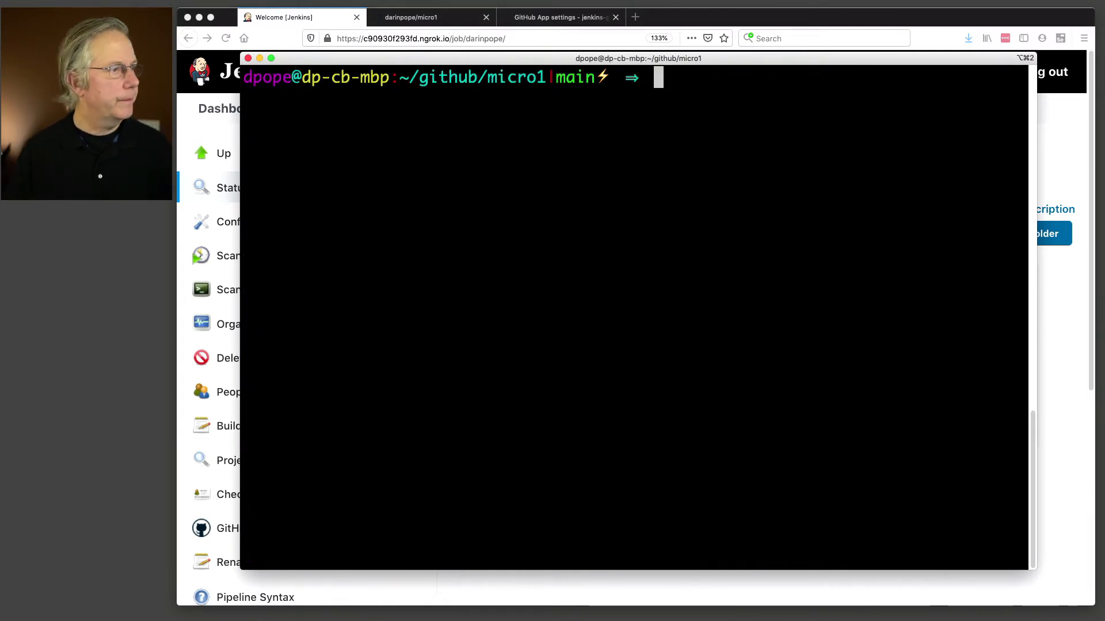
# Create a Jenkinsfile in vi with a declarative pipeline on agent label "linux" whose 'Hello' stage echoes "hello from Jenkinsfile".
pyautogui.press('super+Tab')
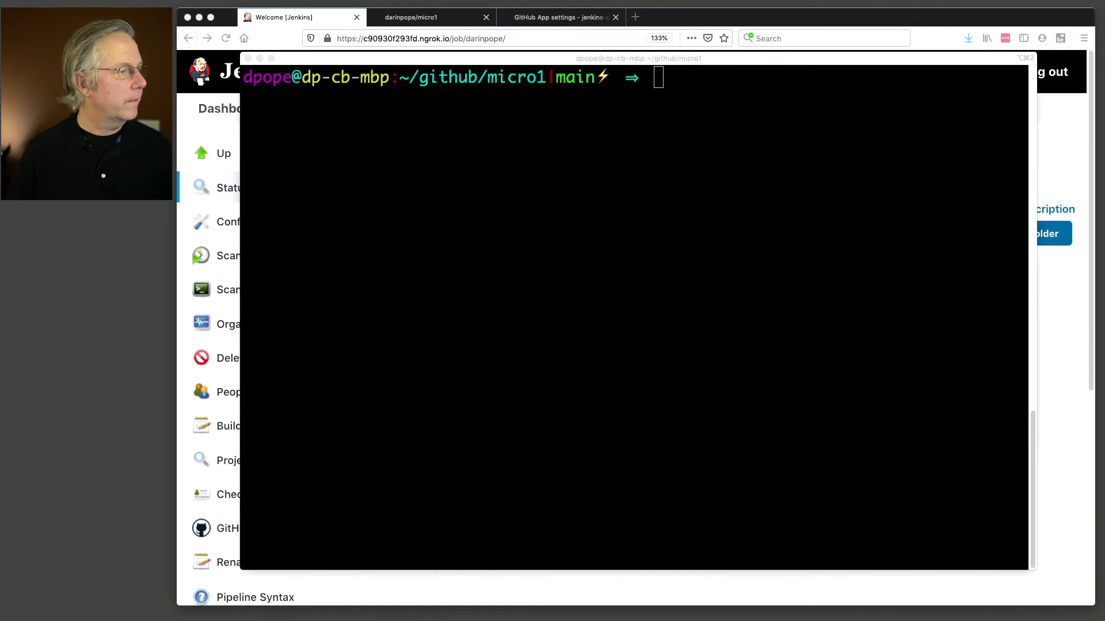
pyautogui.click(604, 145)
pyautogui.write('vi ')
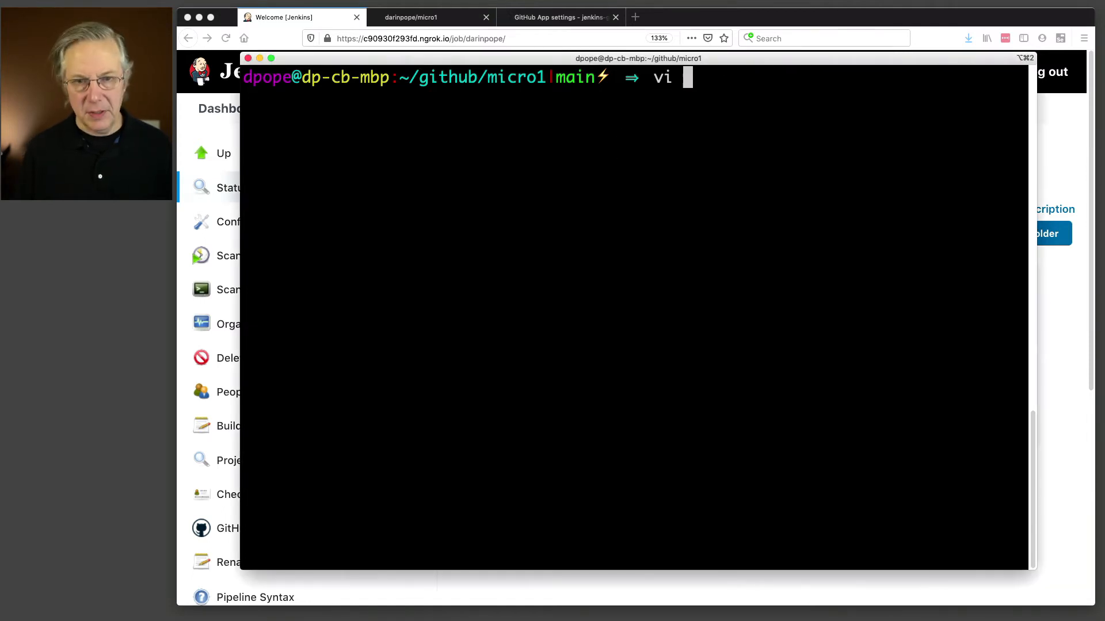
pyautogui.write('Jenkinsfile')
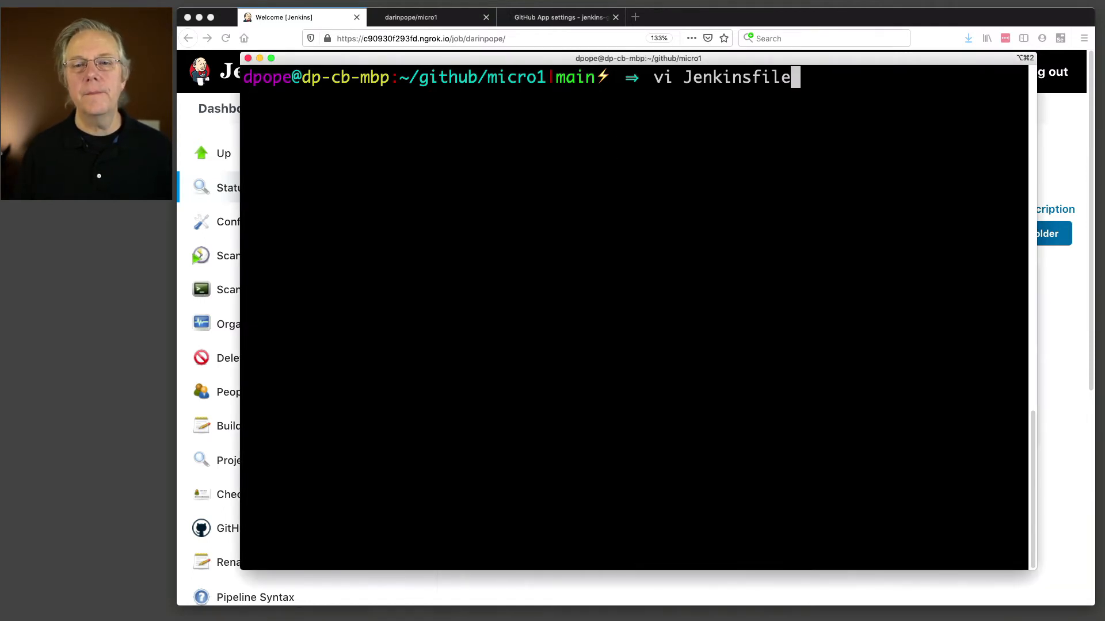
pyautogui.press('Return')
pyautogui.press('i')
pyautogui.write('pipeline {   agent {label "linux"}   stages {     stage(\'Hello\') {       steps {         echo "hello from Jenkinsfile"       }     }   } }')
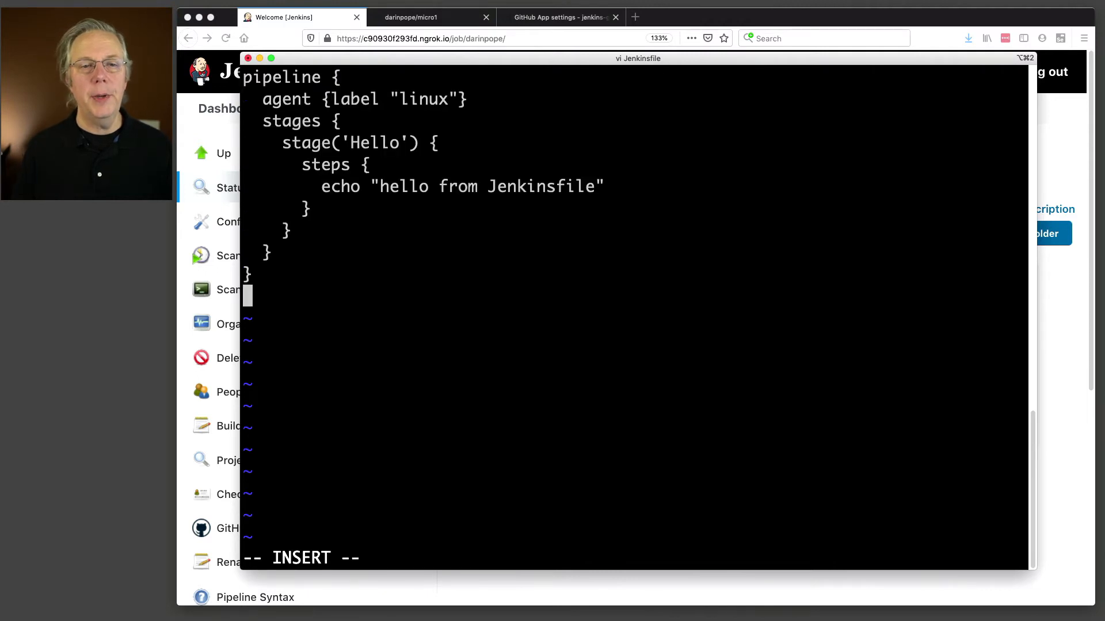
pyautogui.press('Escape')
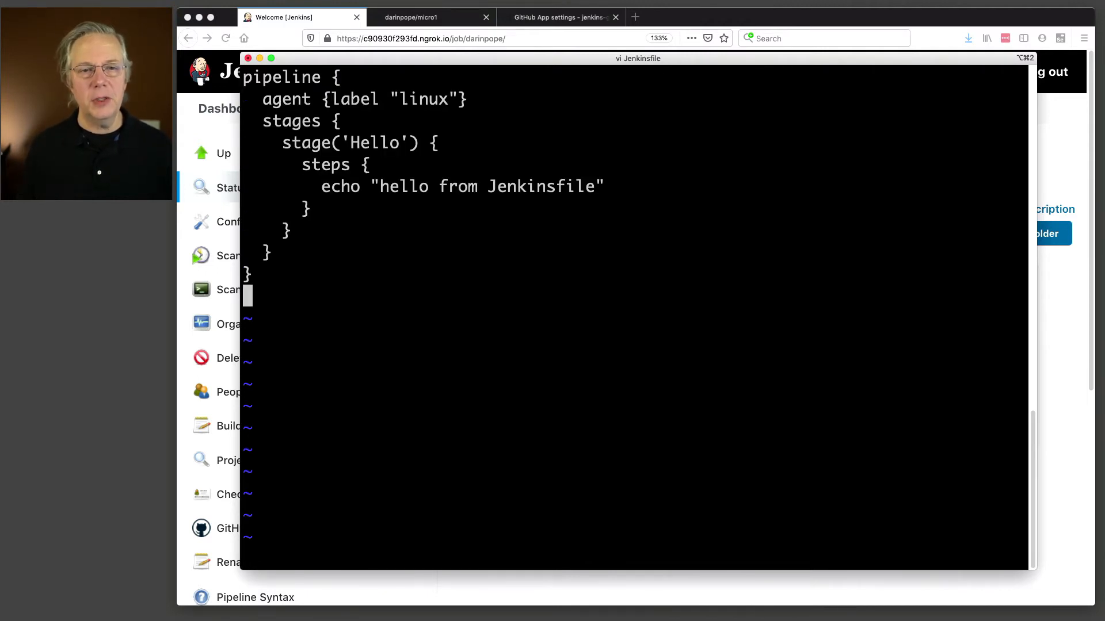
# Go through the pipeline from the agent label to the echo step, and save and close the Jenkinsfile.
pyautogui.press('k')
pyautogui.press('k')
pyautogui.press('k')
pyautogui.press('k')
pyautogui.press('k')
pyautogui.press('k')
pyautogui.press('k')
pyautogui.press('k')
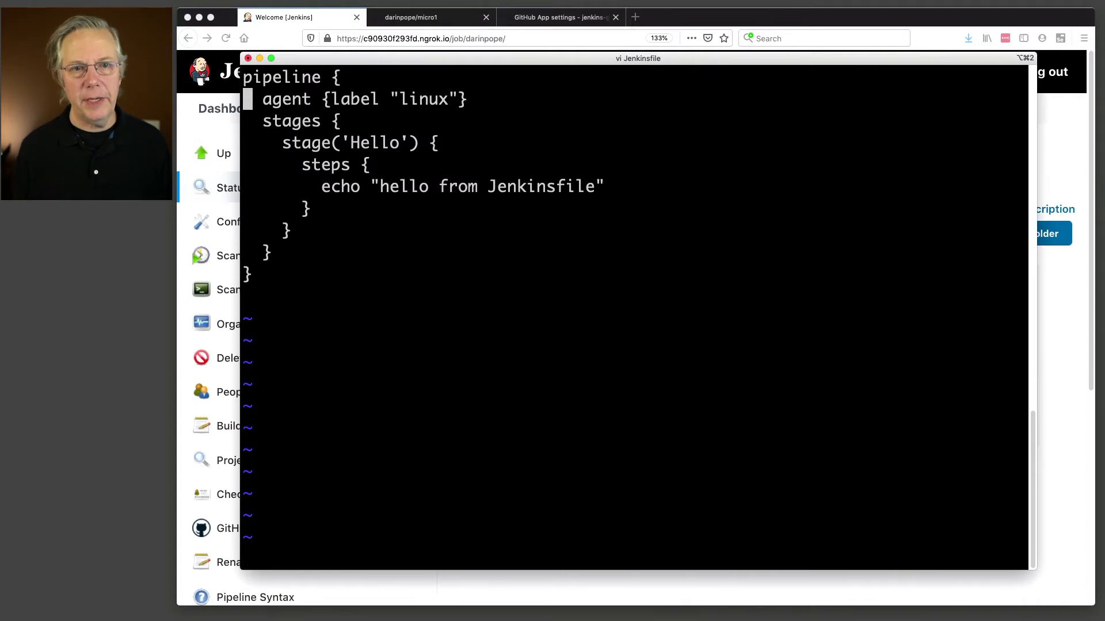
pyautogui.press('j')
pyautogui.press('j')
pyautogui.press('j')
pyautogui.press('j')
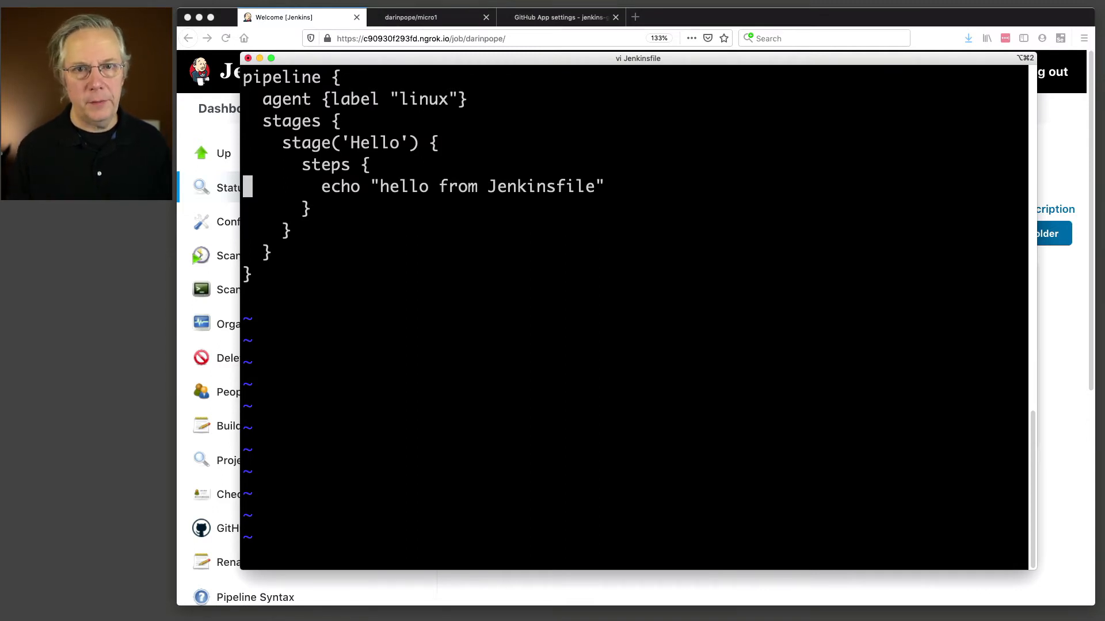
pyautogui.hotkey('shift', ';')
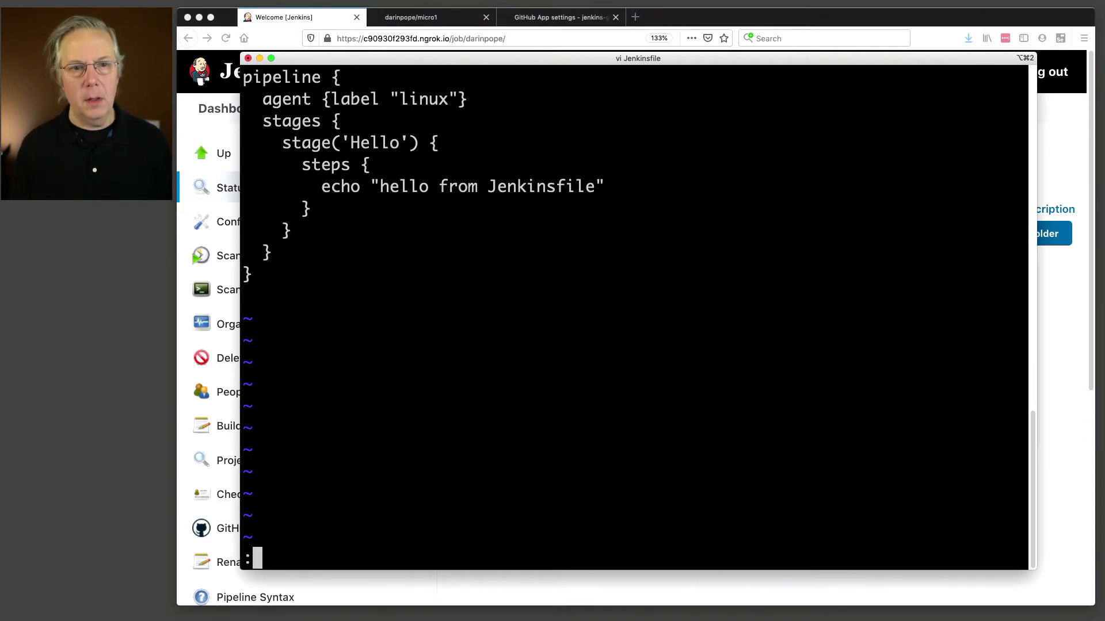
pyautogui.write('wq')
pyautogui.press('Return')
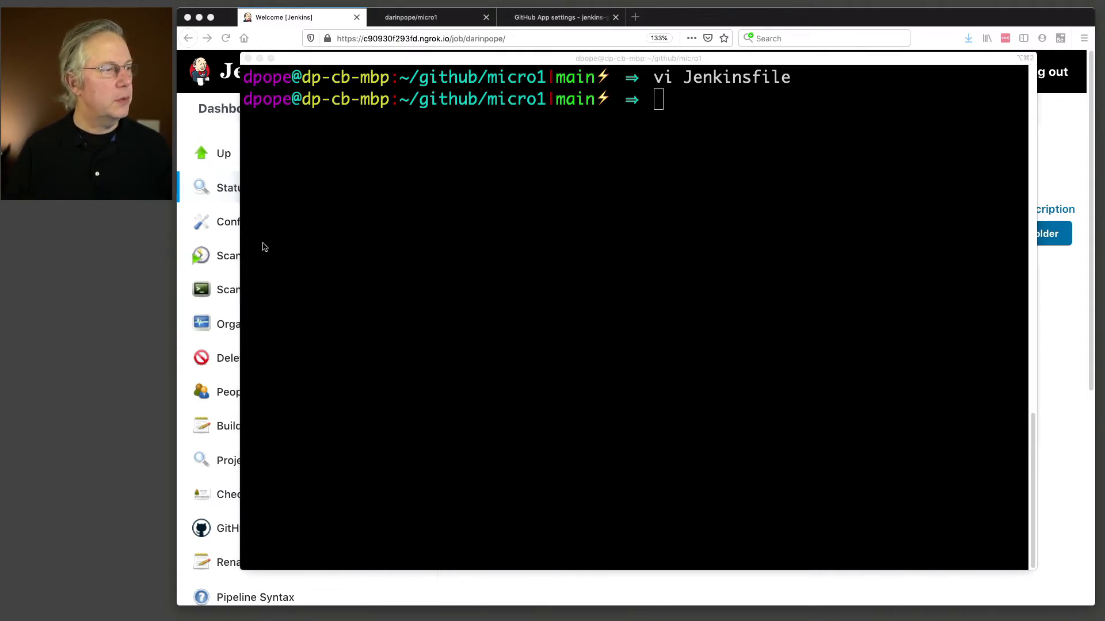
# Stage the Jenkinsfile in git and commit it with the message "add Jenkinsfile".
pyautogui.write('git a')
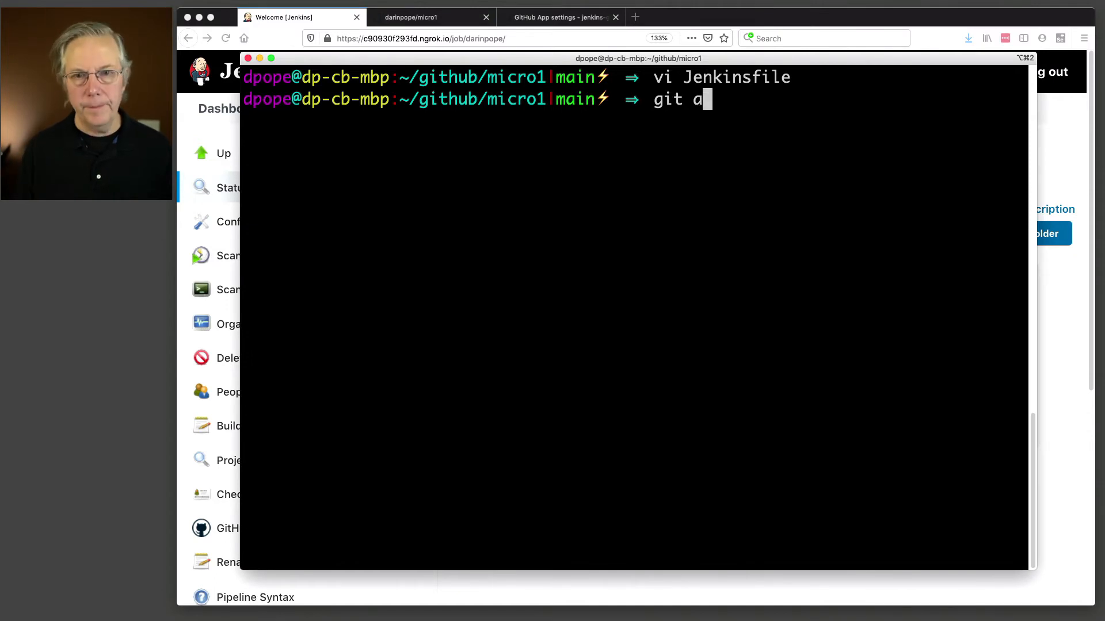
pyautogui.write('dd Je')
pyautogui.press('Tab')
pyautogui.press('Return')
pyautogui.write('g')
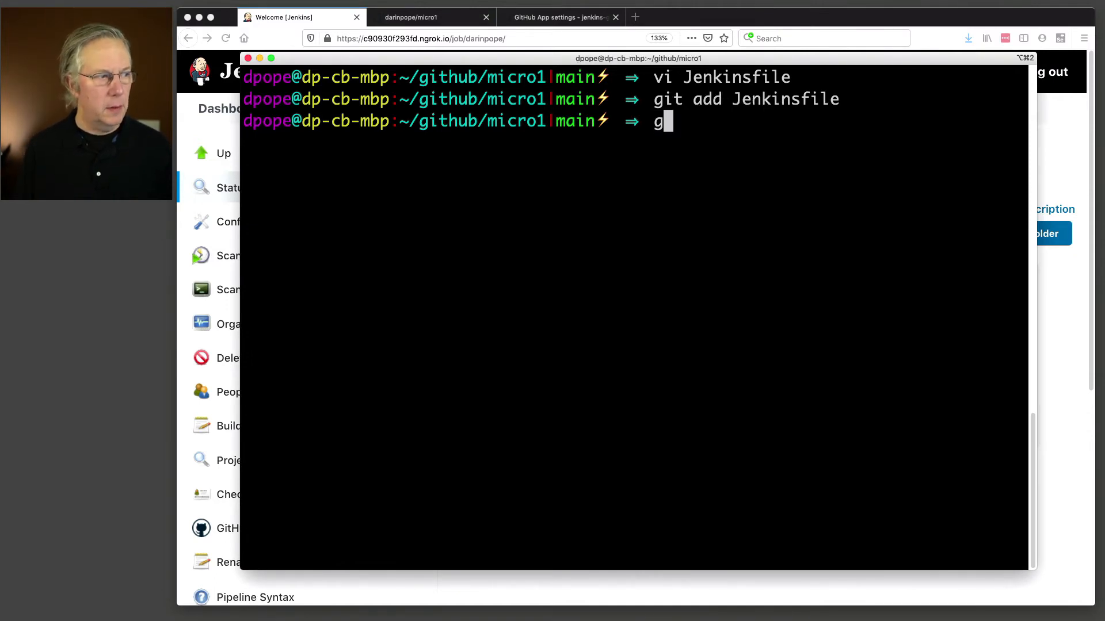
pyautogui.write('it commit -m ')
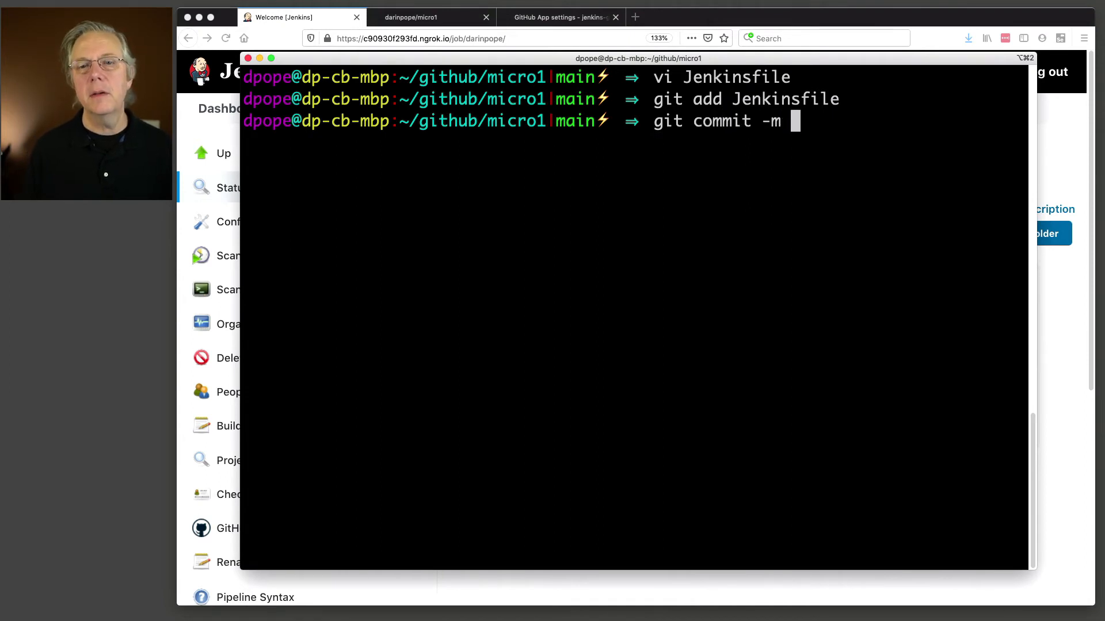
pyautogui.write('"add Je')
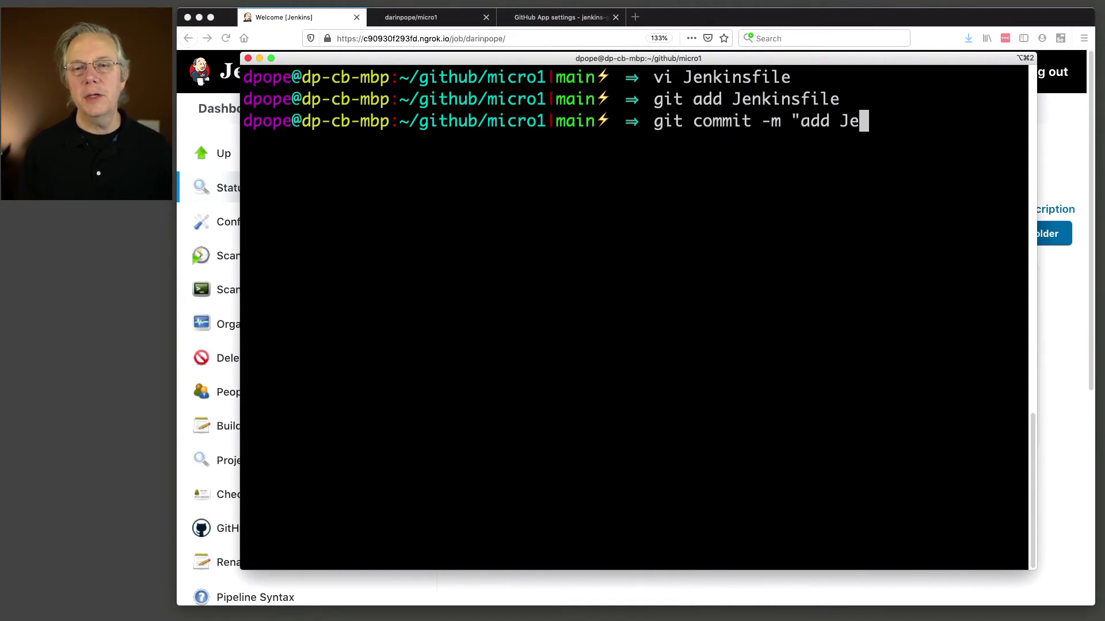
pyautogui.write('nkinsfile"')
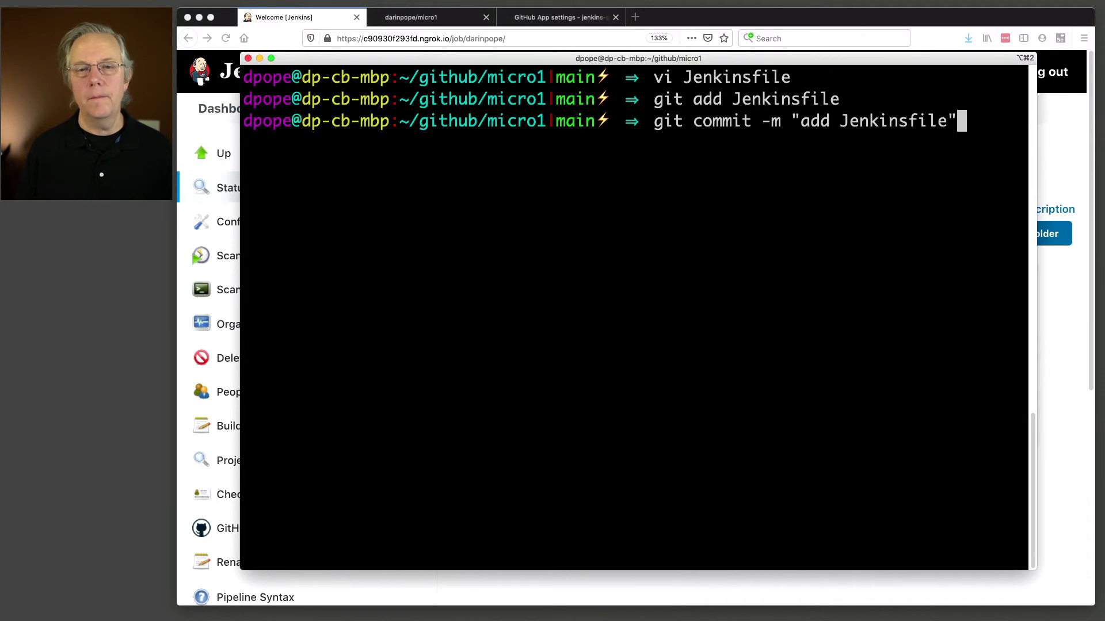
pyautogui.press('Return')
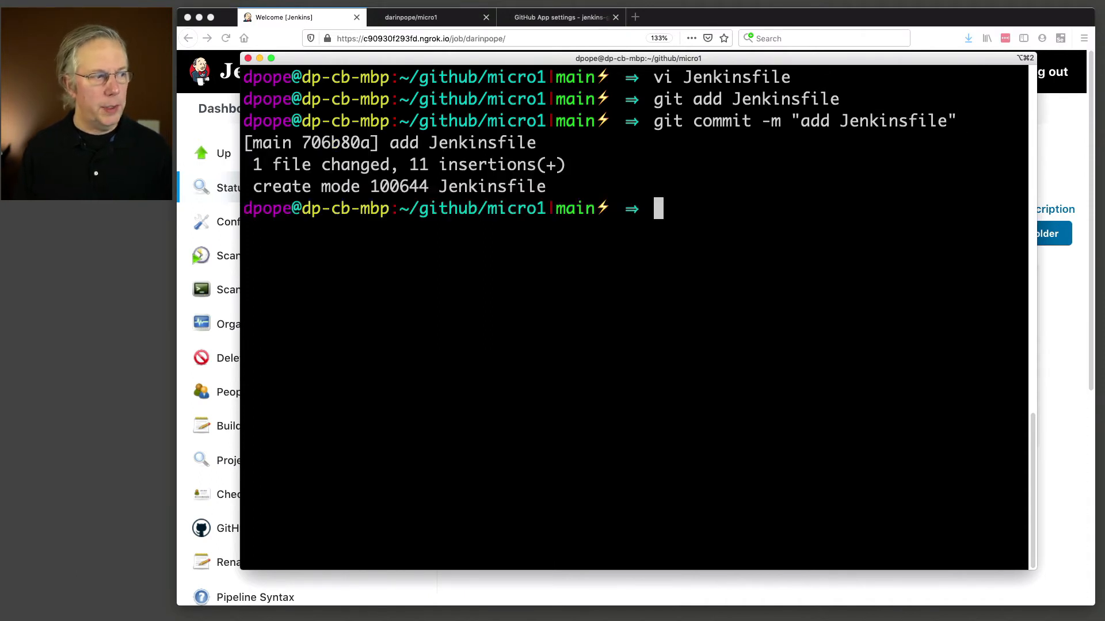
# Push the micro1 commit to the remote repository with git push and clear the terminal.
pyautogui.write('git push')
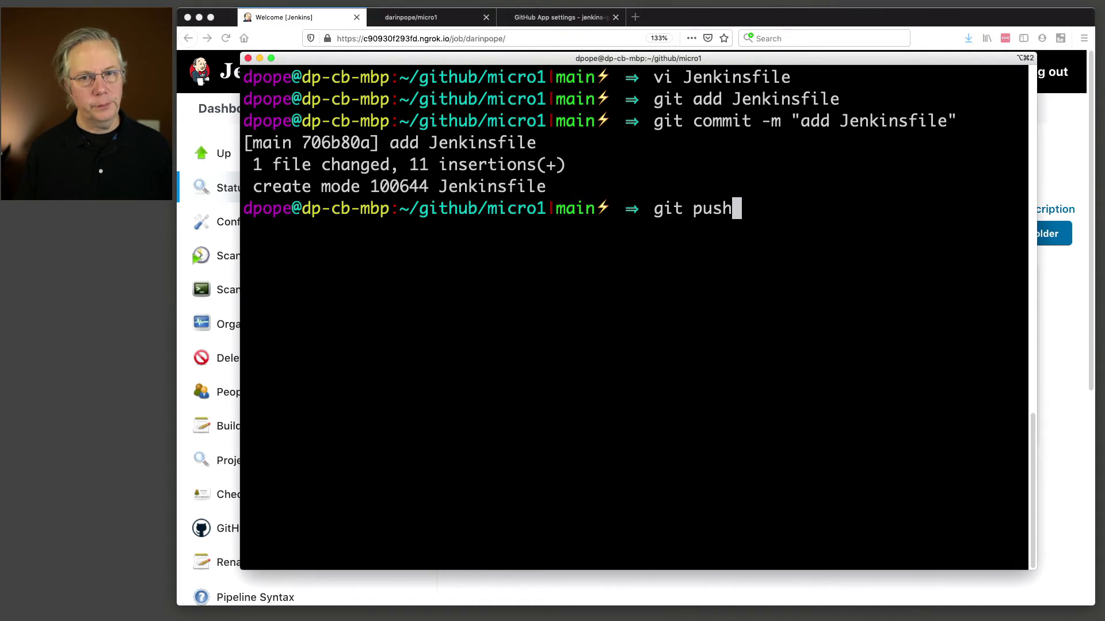
pyautogui.press('Return')
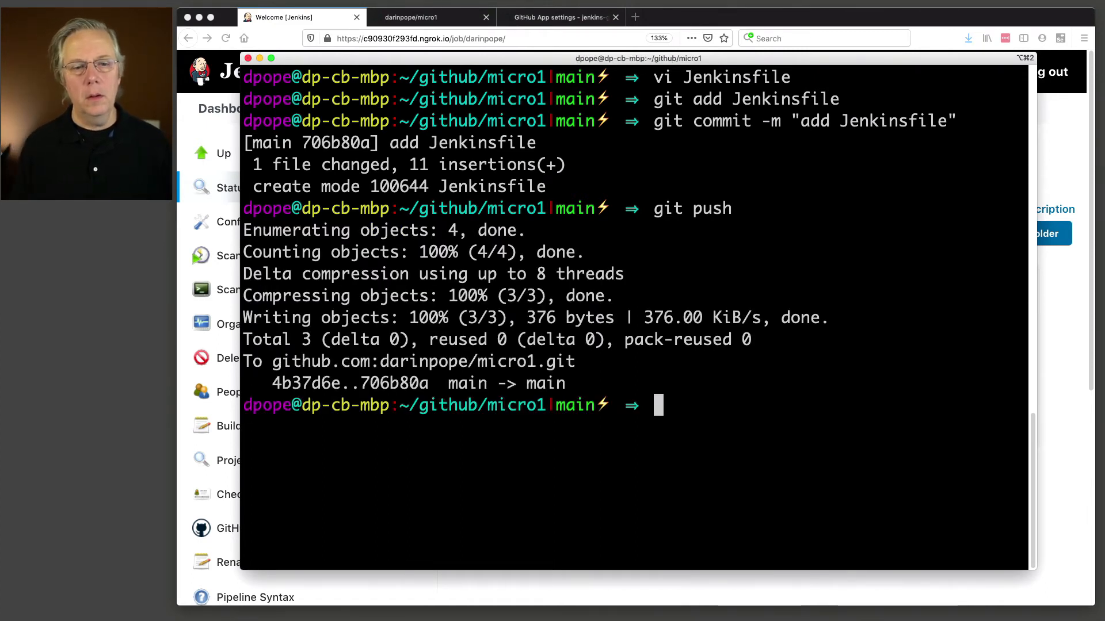
pyautogui.write('clear')
pyautogui.press('Return')
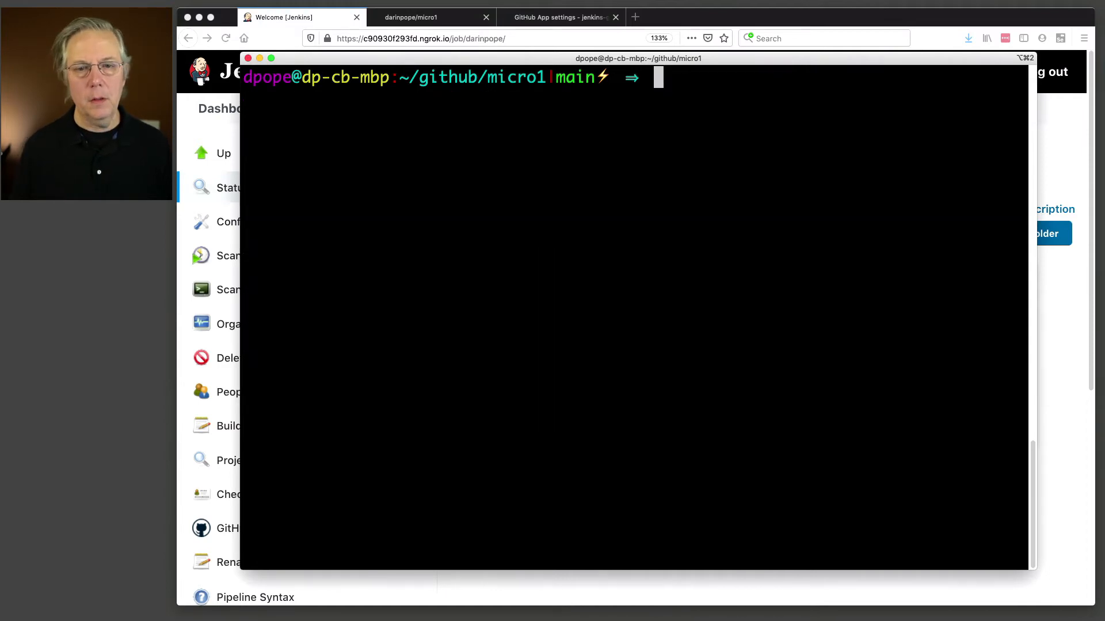
# Switch to Jenkins, reload the organization folder page, and inspect the micro1 repository's branches before returning to the folder.
pyautogui.click(1072, 423)
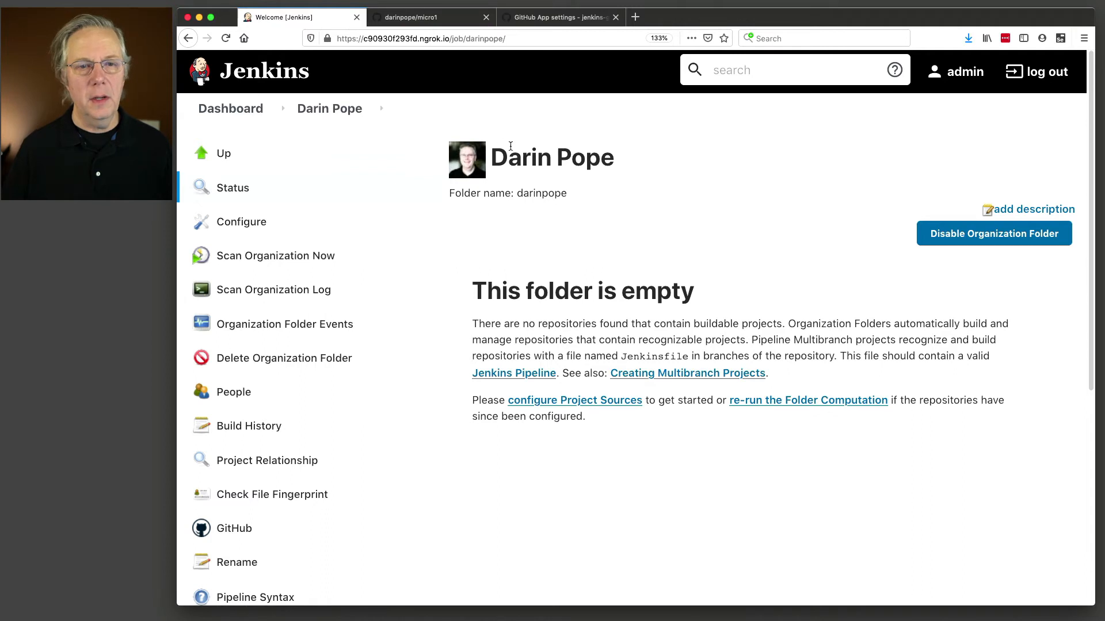
pyautogui.click(336, 115)
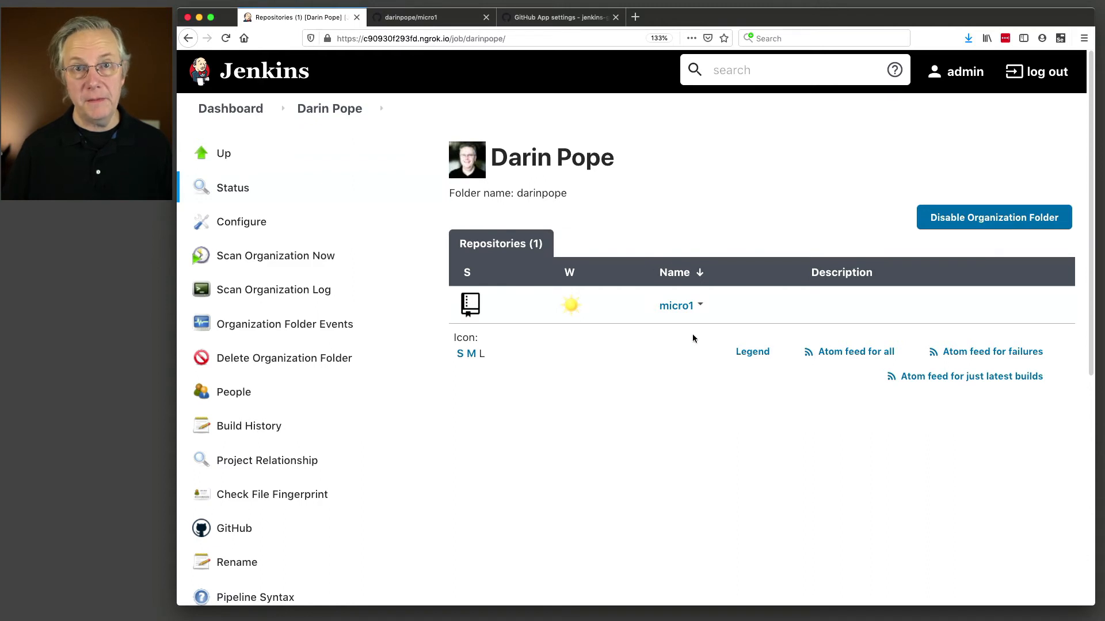
pyautogui.click(677, 306)
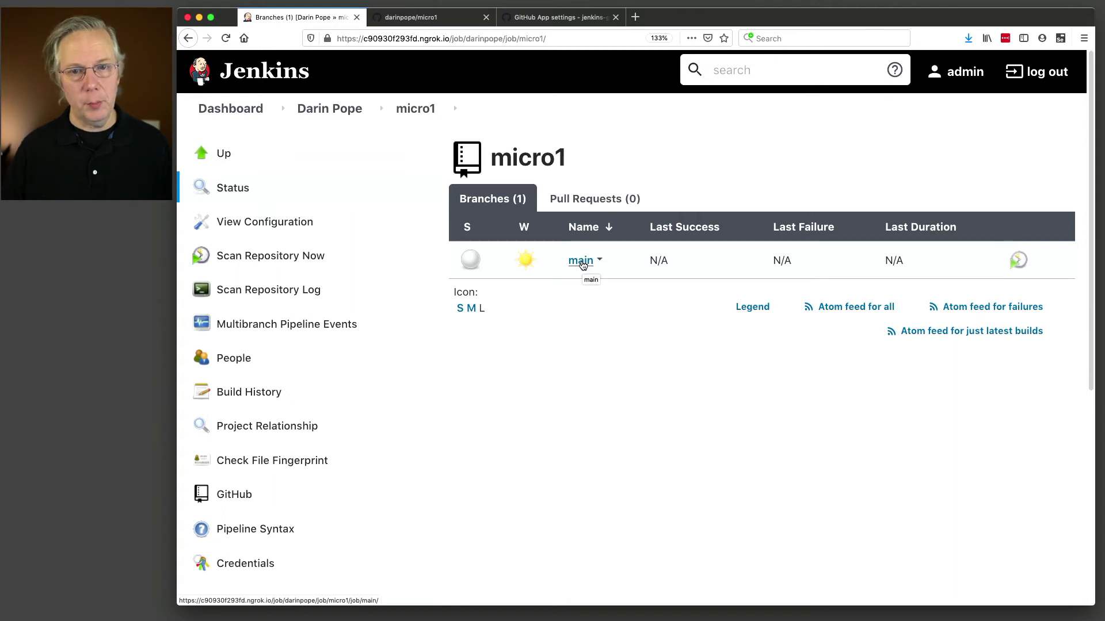
pyautogui.click(347, 118)
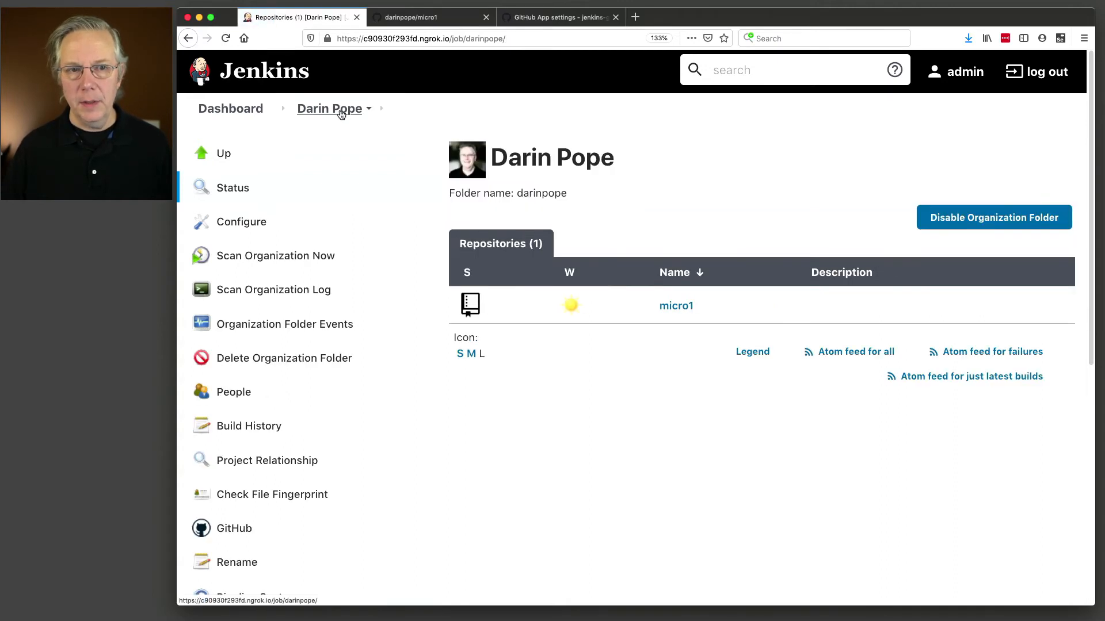
pyautogui.doubleClick(457, 194)
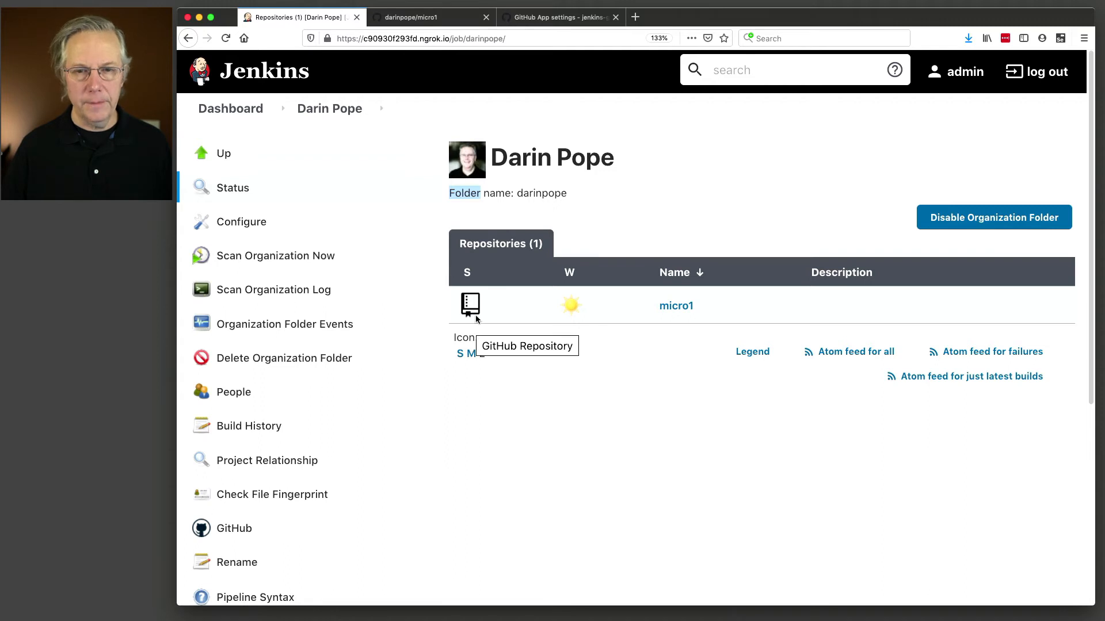
# Open the console output of the micro1 main branch's first build and examine its trigger, checkout and pipeline stages.
pyautogui.click(685, 309)
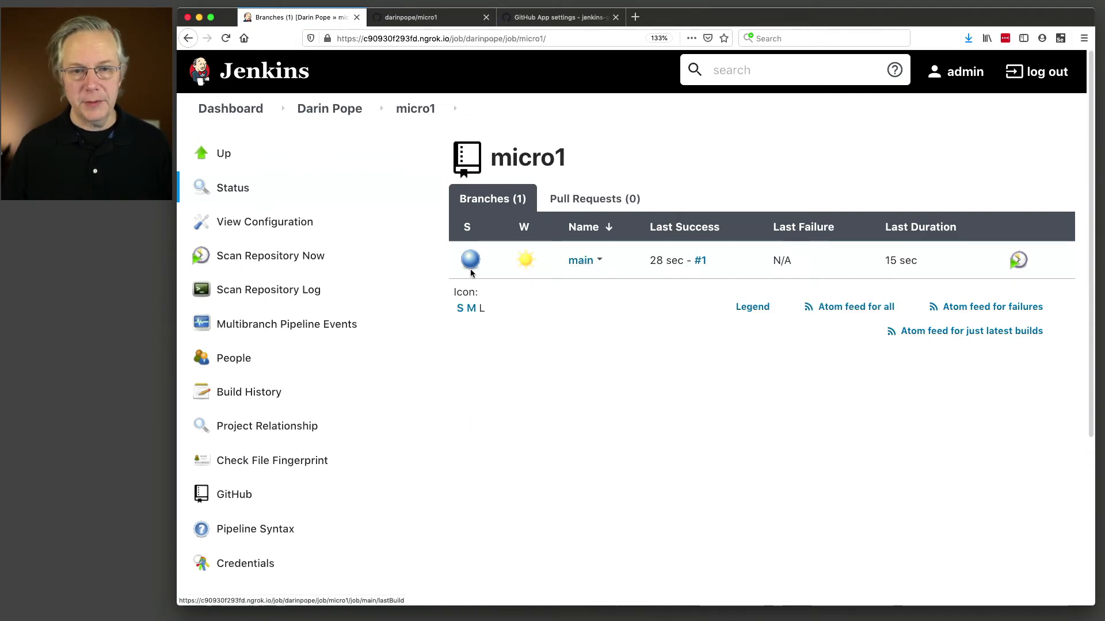
pyautogui.click(580, 260)
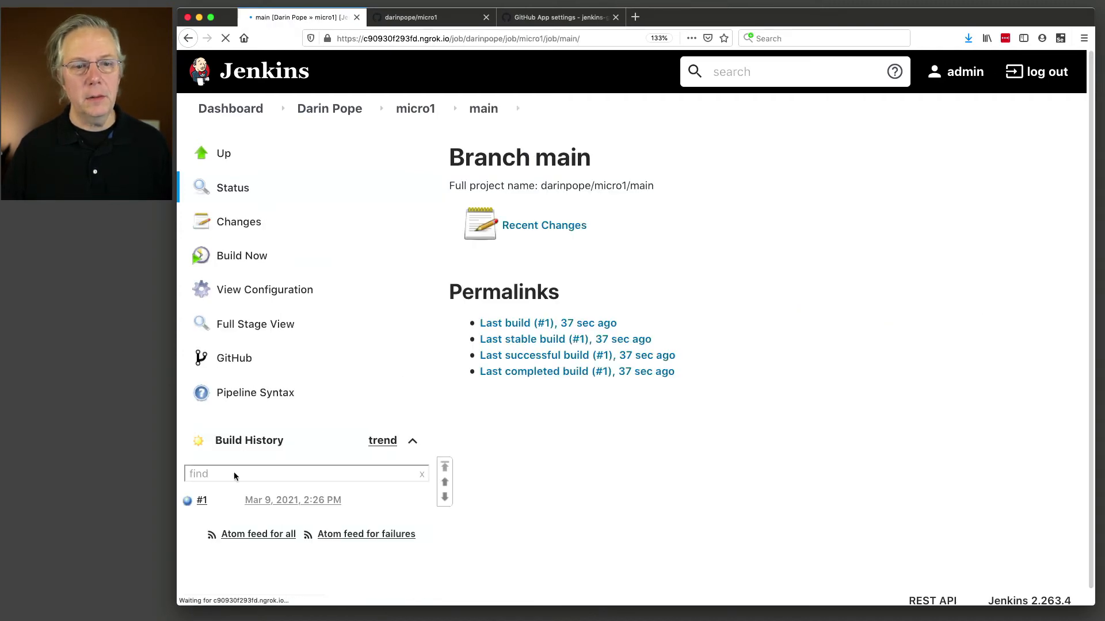
pyautogui.click(188, 503)
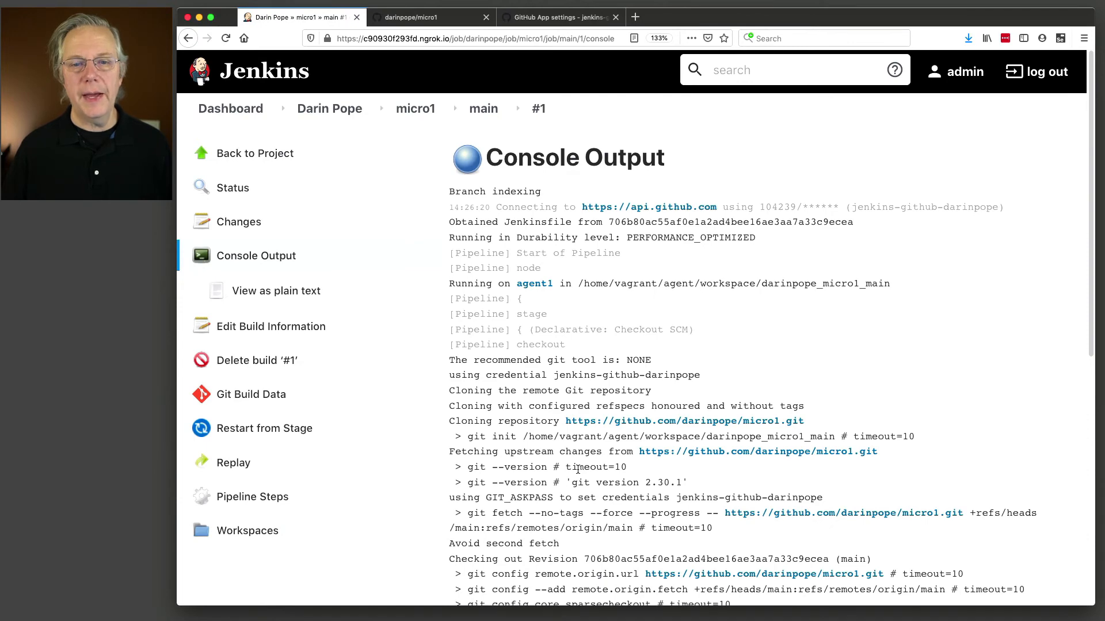
pyautogui.moveTo(546, 192); pyautogui.dragTo(462, 191)
pyautogui.scroll(-1, 703, 426)
pyautogui.scroll(-10, 703, 426)
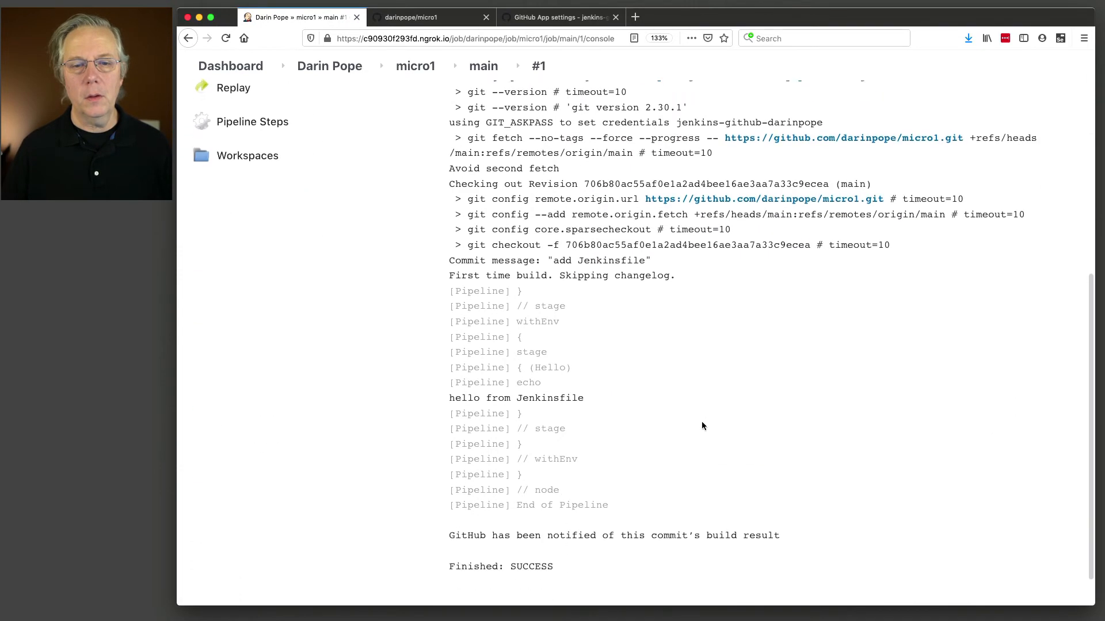
pyautogui.moveTo(444, 356); pyautogui.dragTo(608, 360)
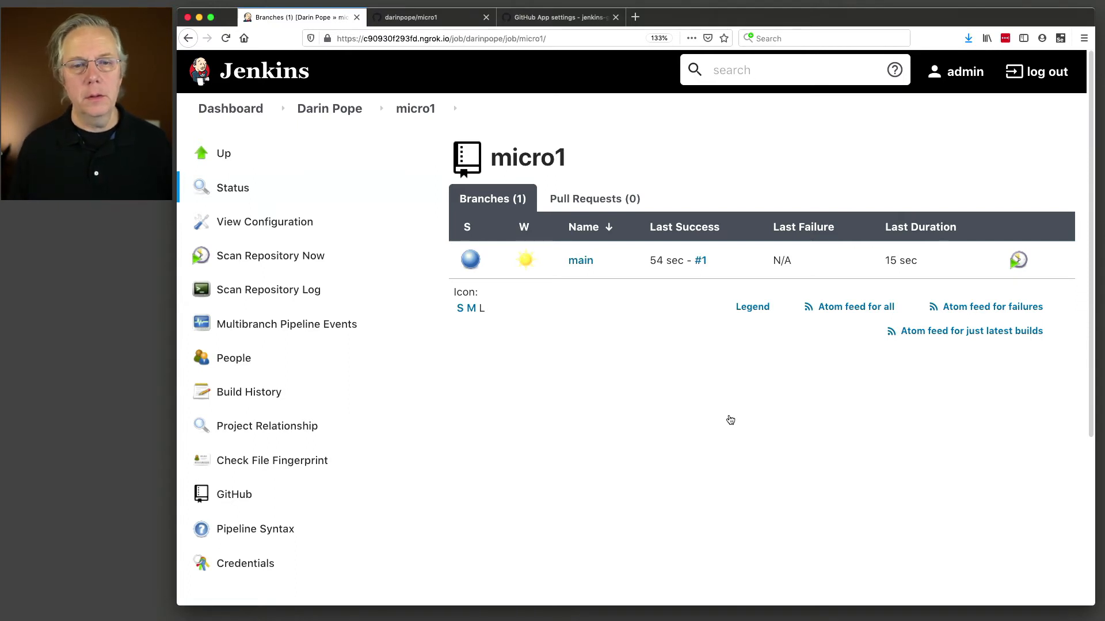
# Switch to the terminal and update the local micro1 main branch with git pull.
pyautogui.press('super+Tab')
pyautogui.write('git checkout')
pyautogui.press('BackSpace')
pyautogui.press('BackSpace')
pyautogui.press('BackSpace')
pyautogui.press('BackSpace')
pyautogui.press('BackSpace')
pyautogui.press('BackSpace')
pyautogui.press('BackSpace')
pyautogui.press('BackSpace')
pyautogui.write('pull')
pyautogui.press('Return')
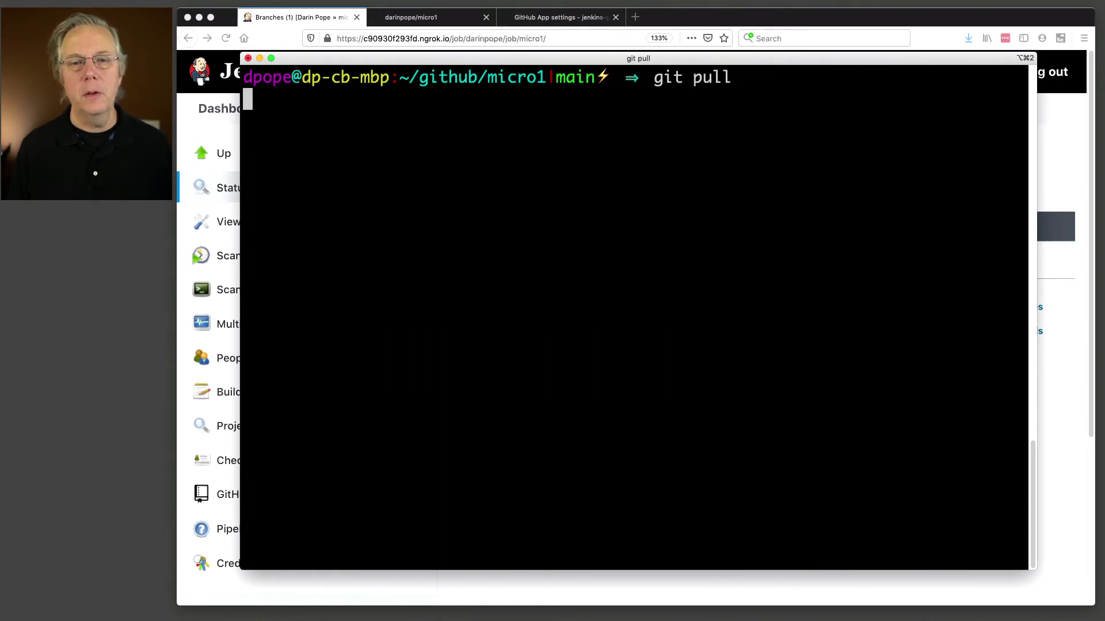
# Create and check out a new git branch named fix-123.
pyautogui.write('g')
pyautogui.press('BackSpace')
pyautogui.write('git checkout -b')
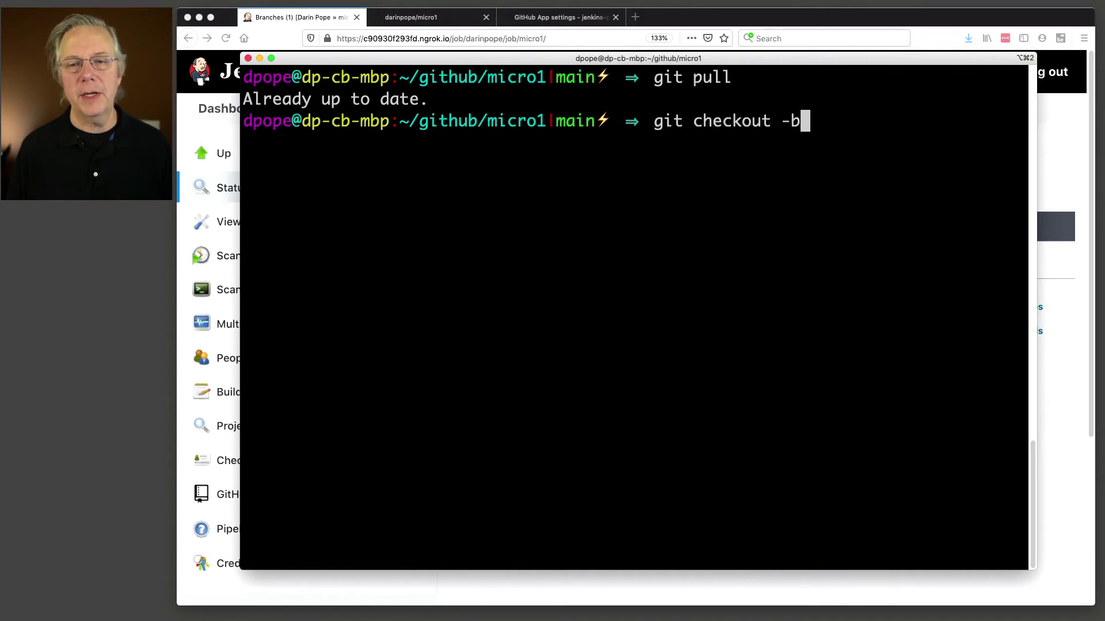
pyautogui.write(' fix-123')
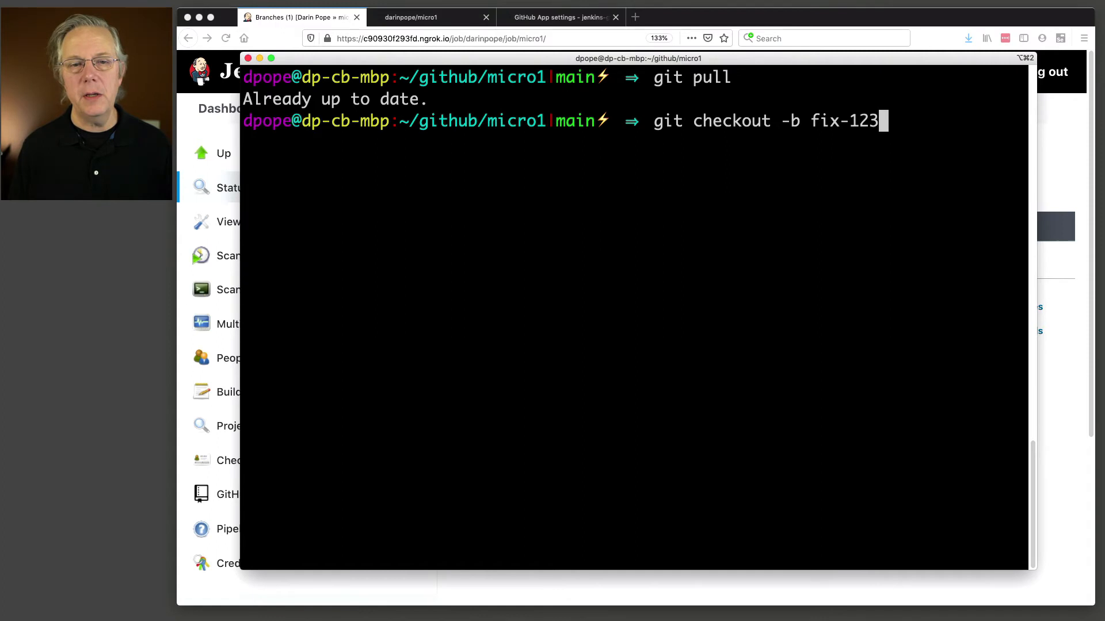
pyautogui.press('Return')
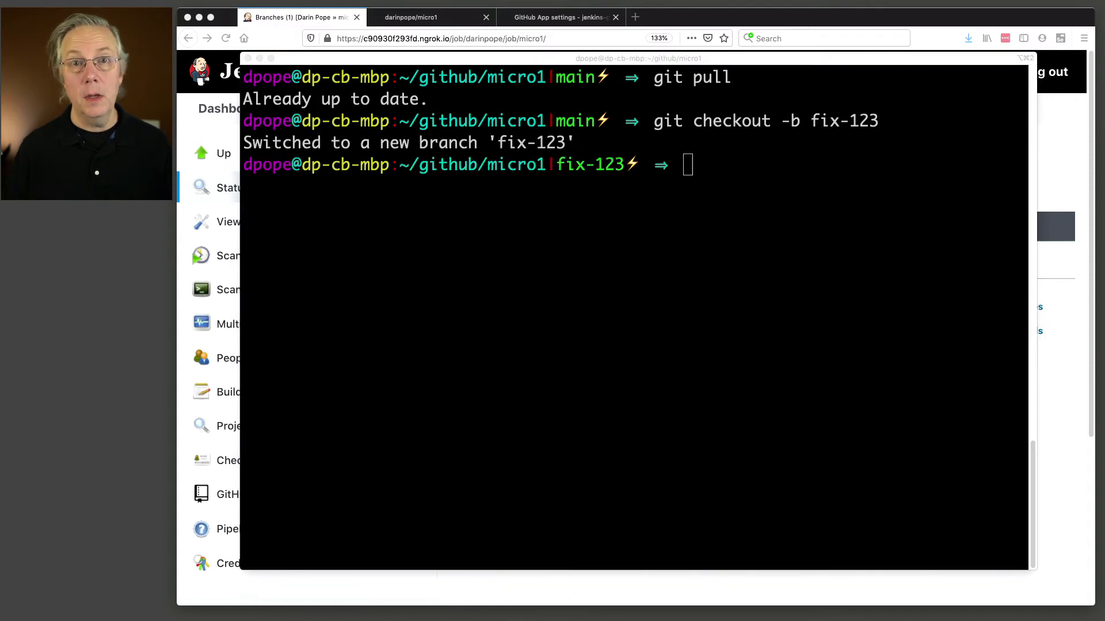
# Push the fix-123 branch to origin and set it as the upstream branch.
pyautogui.click(670, 255)
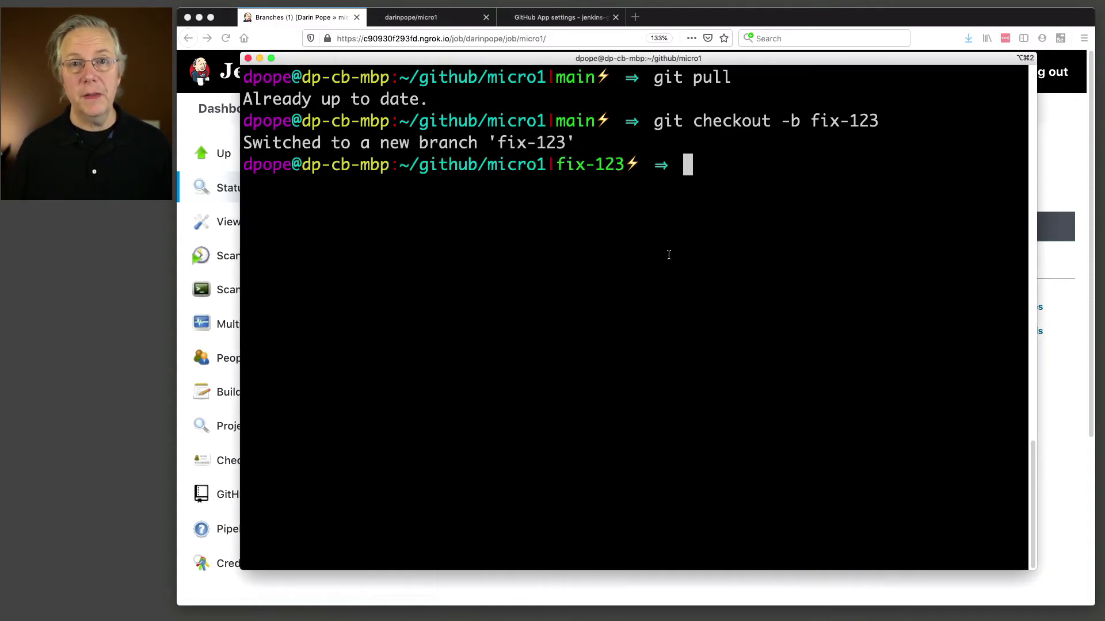
pyautogui.write('git push --set-upstream origin fix-123')
pyautogui.press('Return')
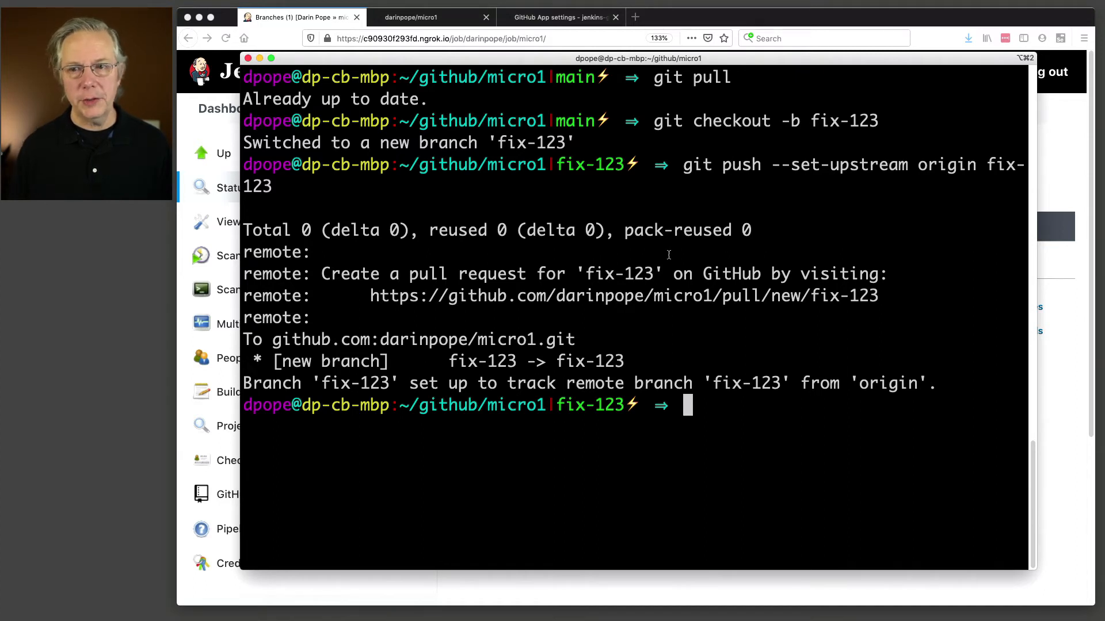
# Switch to Jenkins, reload micro1, and examine the fix-123 branch's first build console output before returning to the repository page.
pyautogui.click(1080, 476)
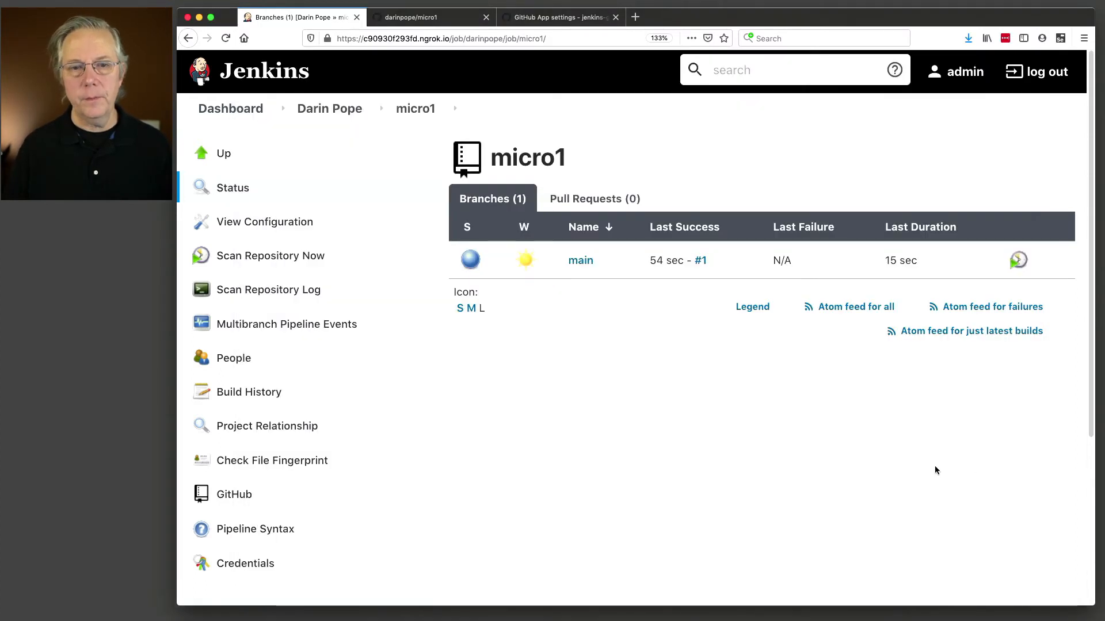
pyautogui.click(417, 115)
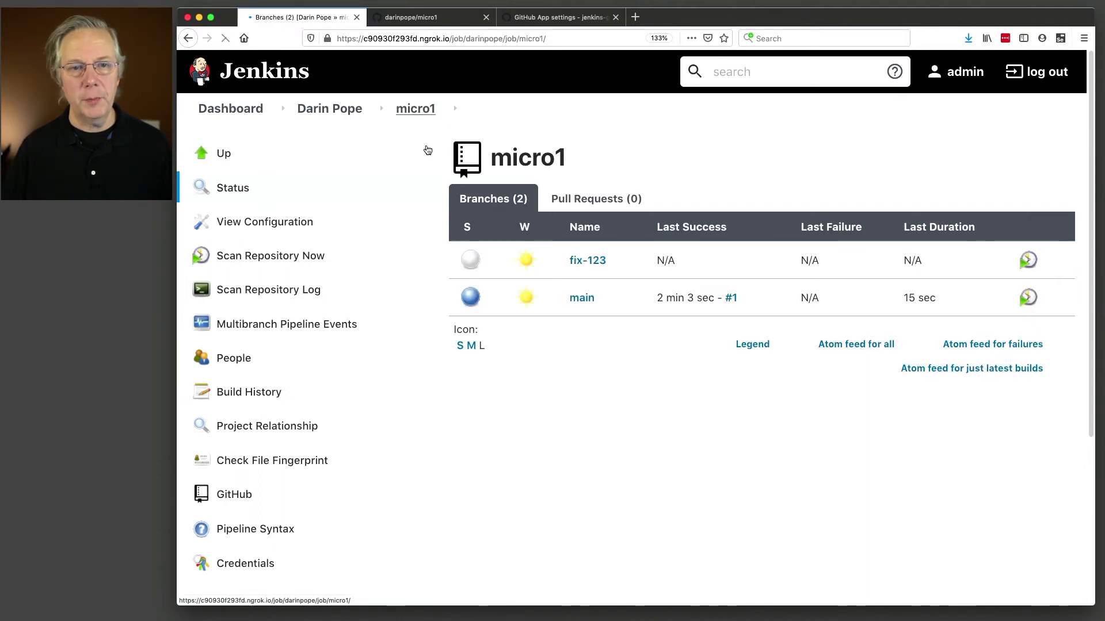
pyautogui.click(582, 261)
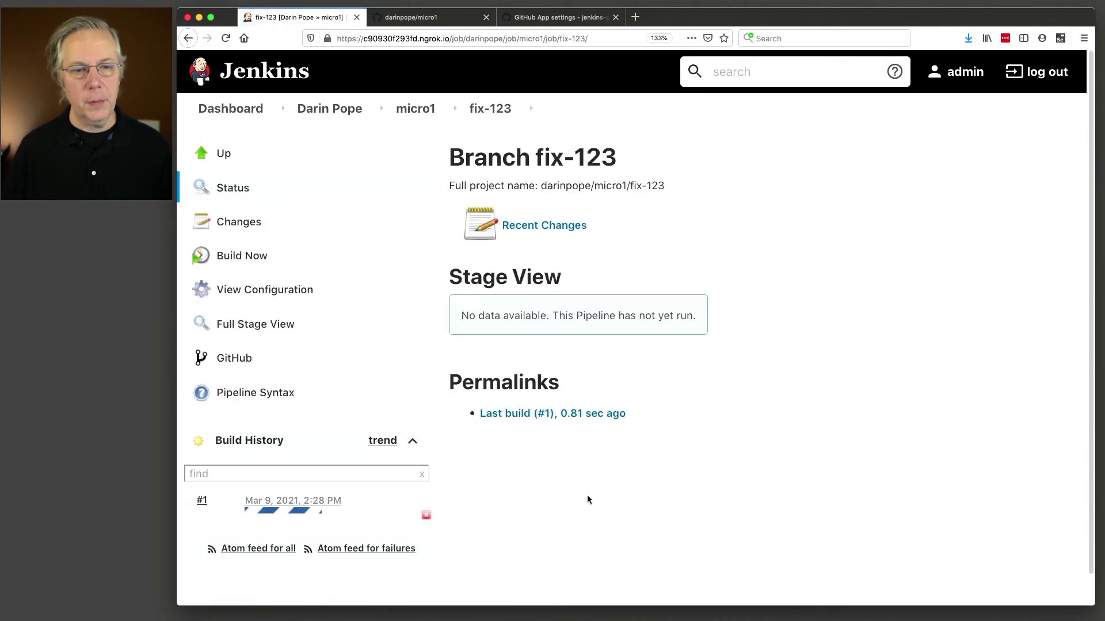
pyautogui.click(271, 511)
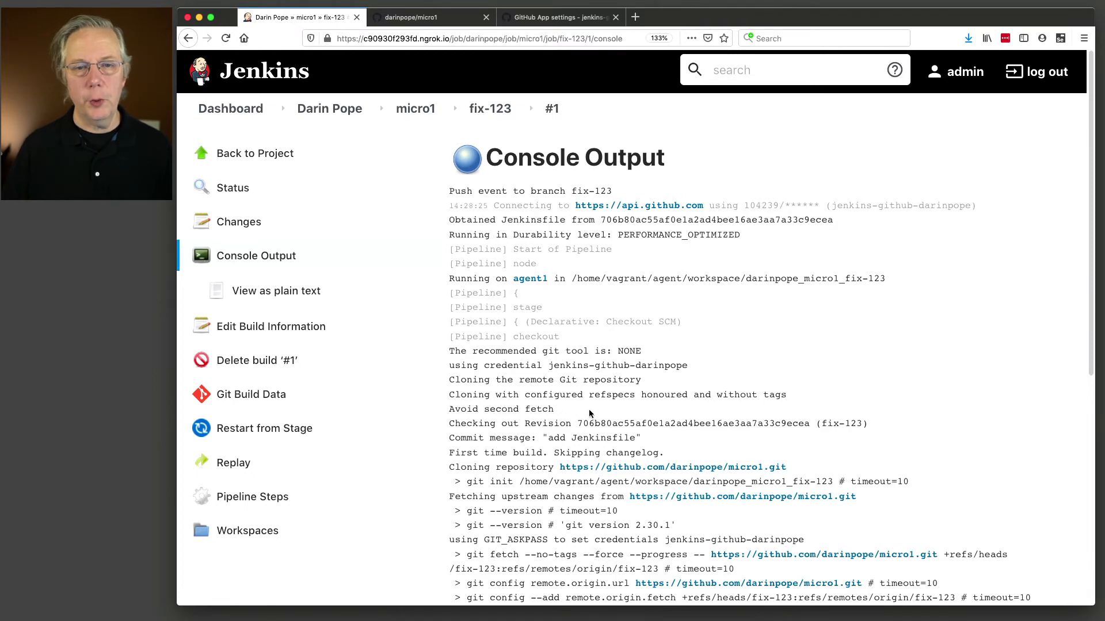
pyautogui.scroll(-8, 589, 410)
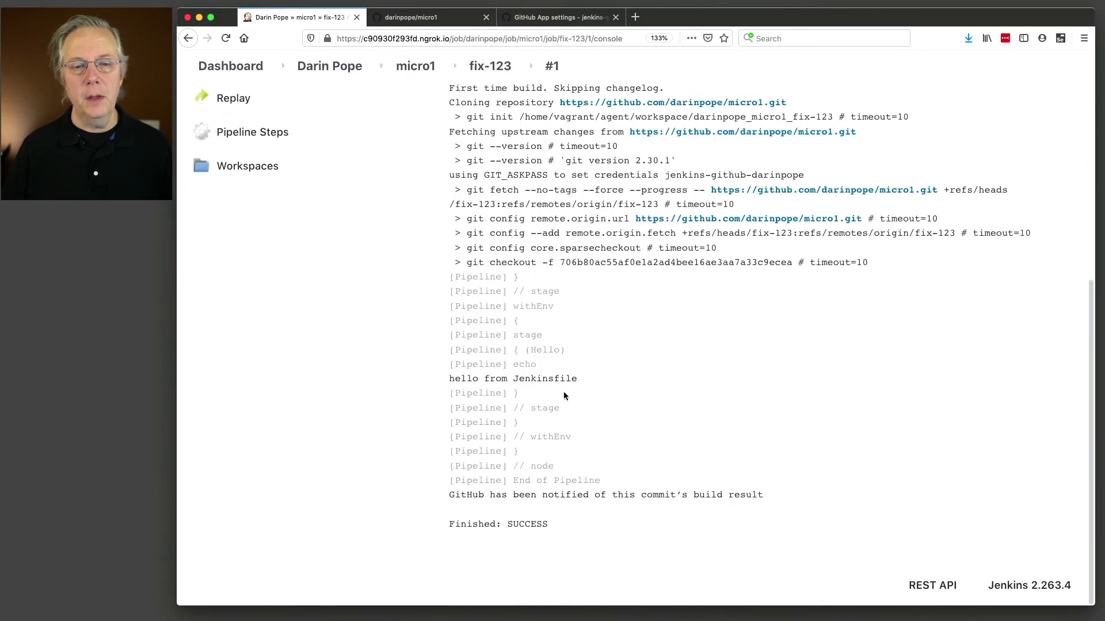
pyautogui.moveTo(450, 379); pyautogui.dragTo(564, 377)
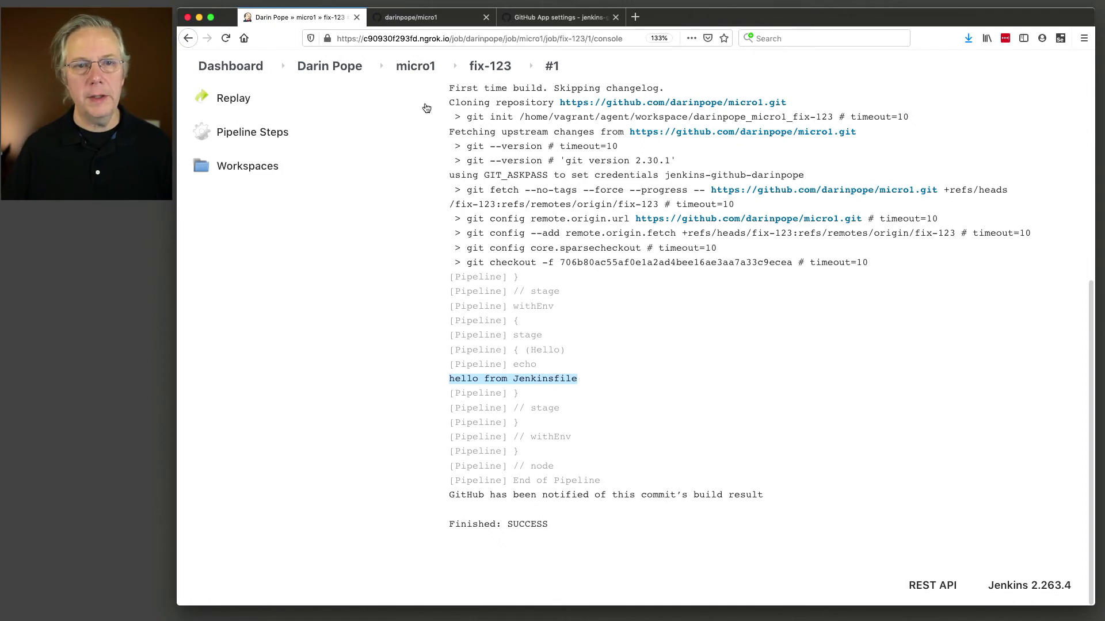
pyautogui.click(413, 70)
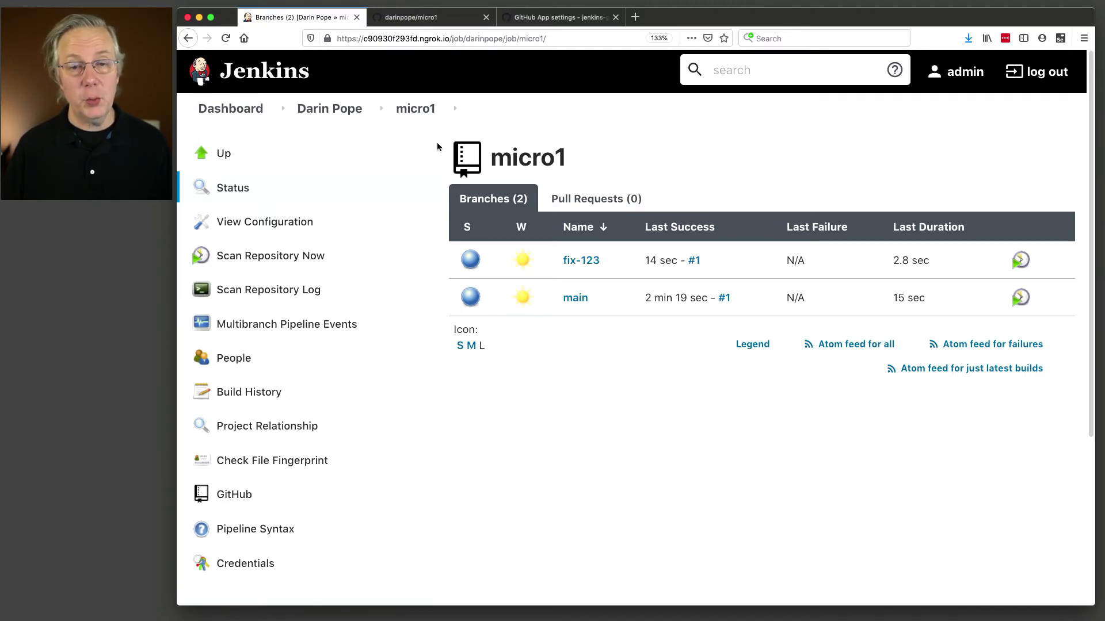
# Switch to the terminal, clear it, and open the Jenkinsfile in vi.
pyautogui.press('super+Tab')
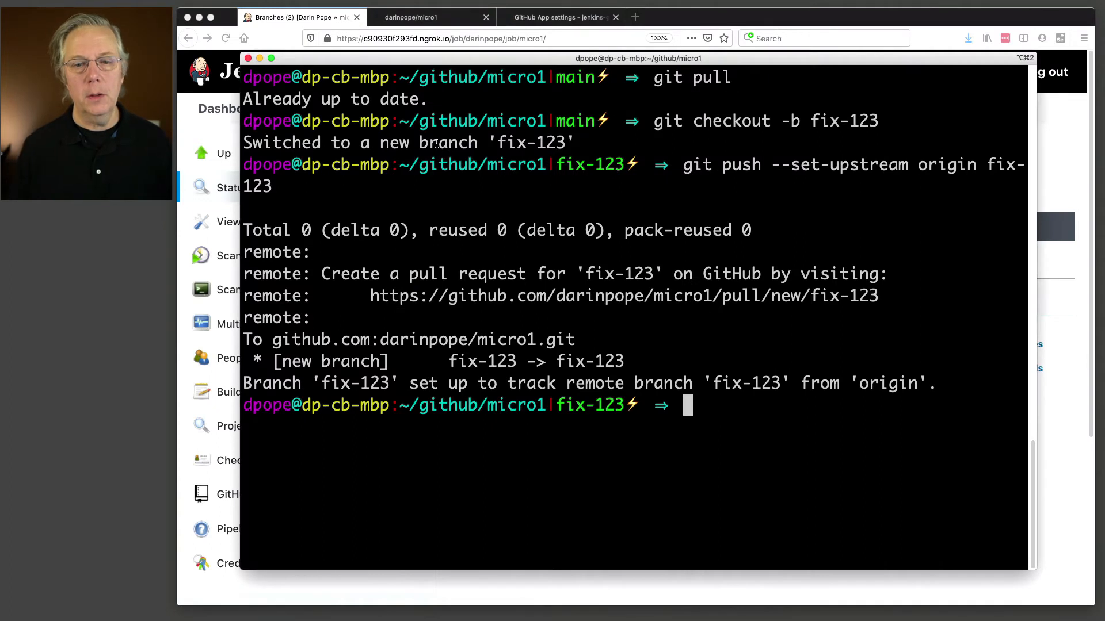
pyautogui.write('clear')
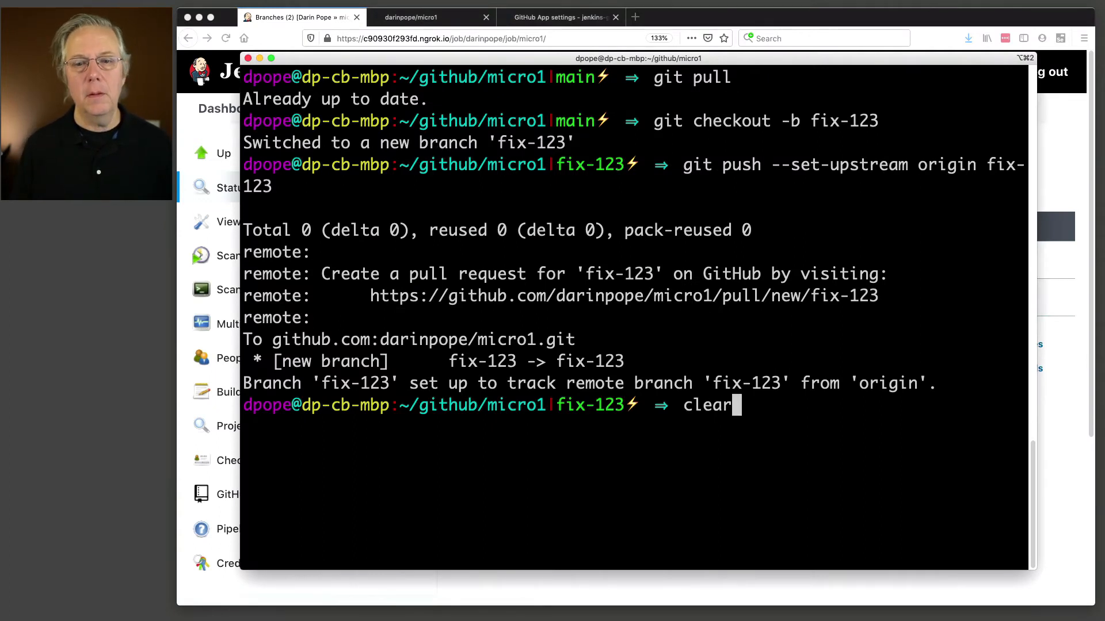
pyautogui.press('Return')
pyautogui.write('vi Jenkinsfile')
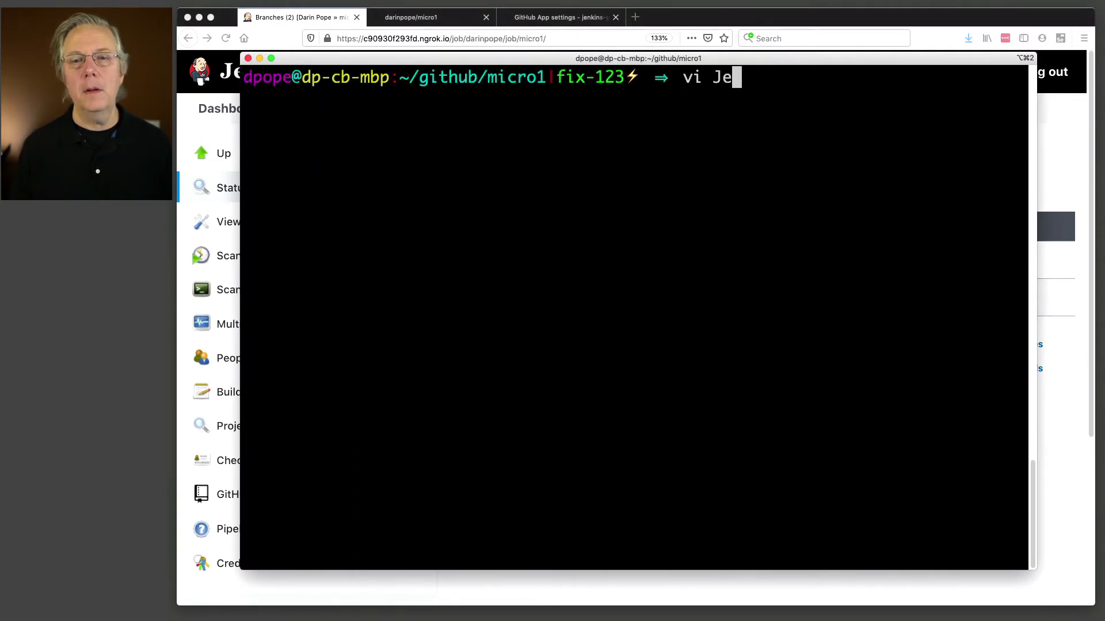
pyautogui.press('Return')
# Paste two stages after the Hello stage: 'for the fix branch' on "fix-*" running cat README.md, and 'for the PR' on 'PR-*' with an echo.
pyautogui.press('j')
pyautogui.press('j')
pyautogui.press('j')
pyautogui.press('j')
pyautogui.press('j')
pyautogui.press('j')
pyautogui.press('j')
pyautogui.press('A')
pyautogui.press('Return')
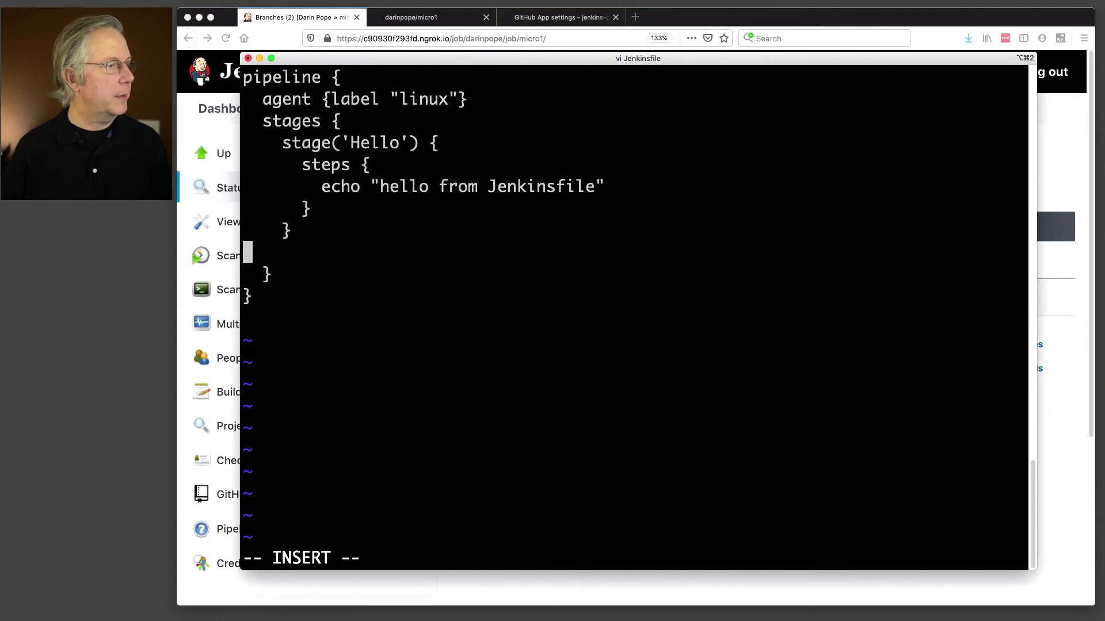
pyautogui.press('super+Tab')
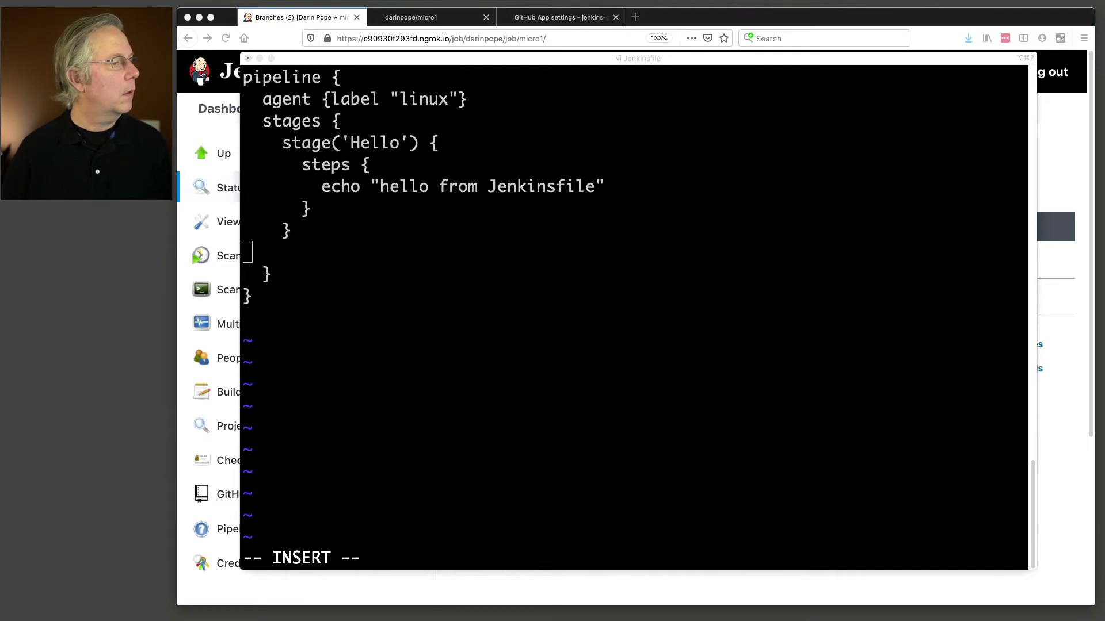
pyautogui.click(812, 283)
pyautogui.press('super+v')
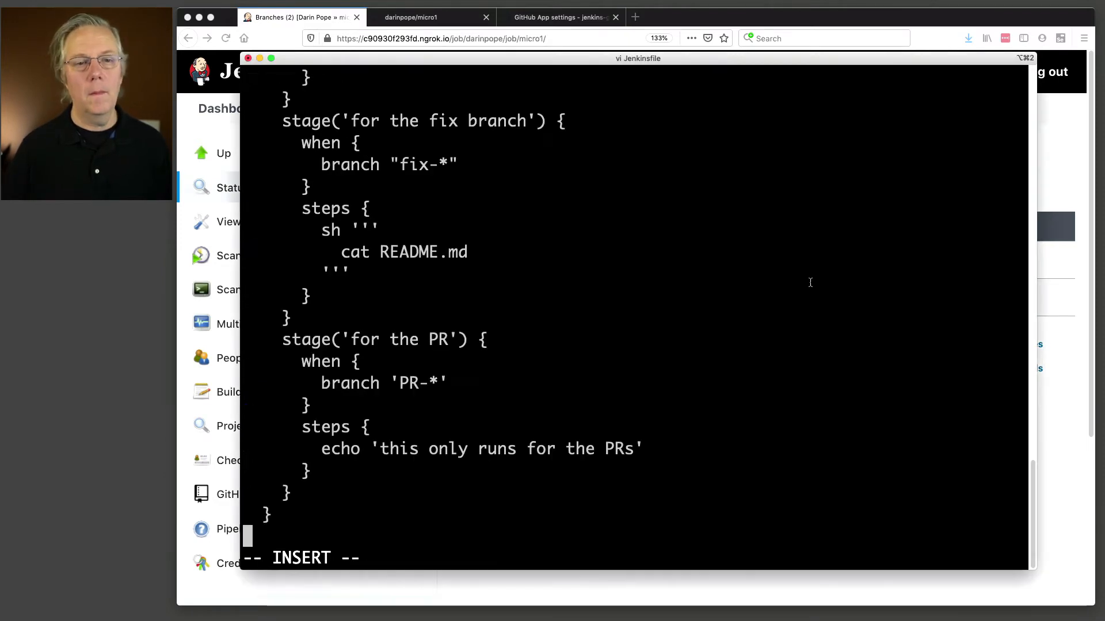
# Delete the blank line and the duplicate closing brace below the pasted stages.
pyautogui.press('Escape')
pyautogui.press('j')
pyautogui.press('k')
pyautogui.press('d')
pyautogui.press('d')
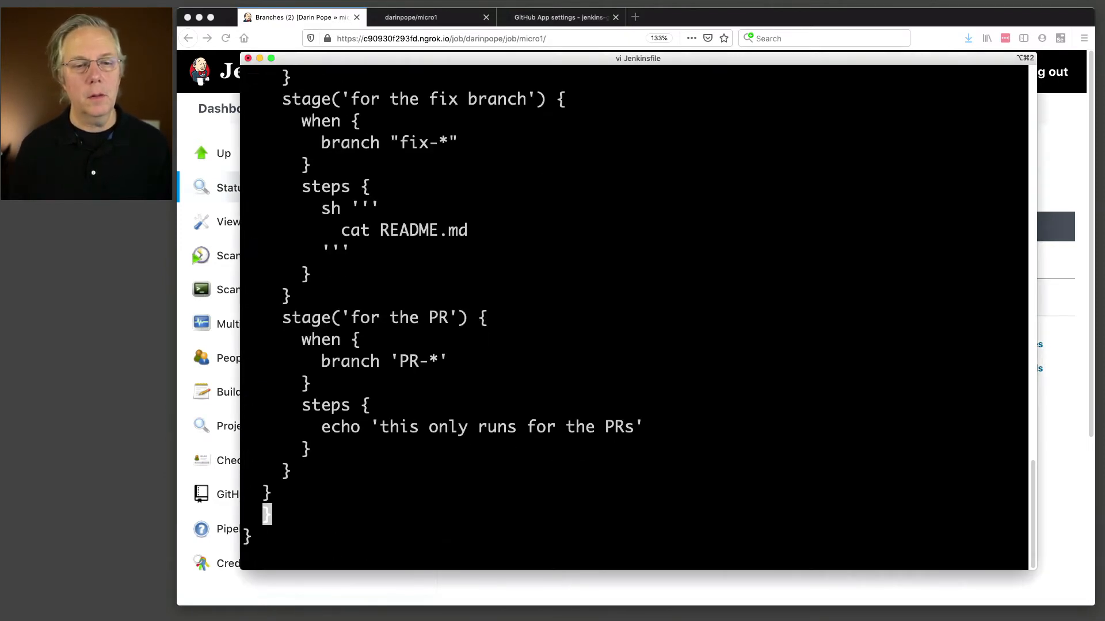
pyautogui.press('d')
pyautogui.press('d')
# Go back to the start of the Jenkinsfile and review the Hello stage and the beginning of the fix branch stage.
pyautogui.press('k')
pyautogui.press('k')
pyautogui.press('k')
pyautogui.press('k')
pyautogui.press('k')
pyautogui.press('k')
pyautogui.press('k')
pyautogui.press('k')
pyautogui.press('k')
pyautogui.press('k')
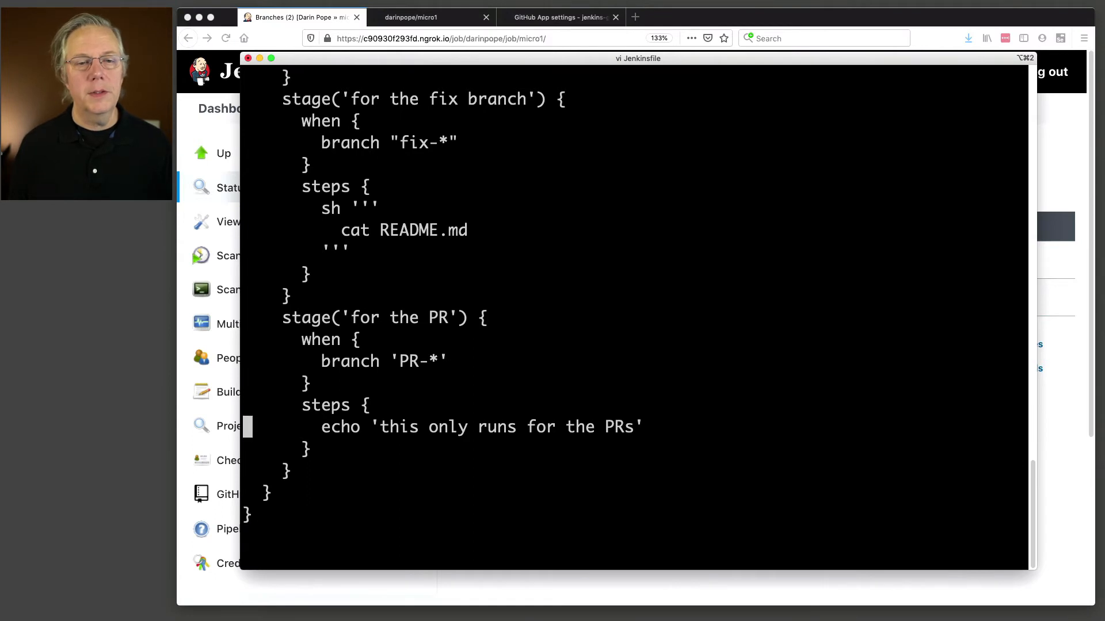
pyautogui.press('k')
pyautogui.press('k')
pyautogui.press('k')
pyautogui.press('k')
pyautogui.press('k')
pyautogui.press('k')
pyautogui.press('k')
pyautogui.press('k')
pyautogui.press('k')
pyautogui.press('k')
pyautogui.press('k')
pyautogui.press('k')
pyautogui.press('k')
pyautogui.press('k')
pyautogui.press('k')
pyautogui.press('k')
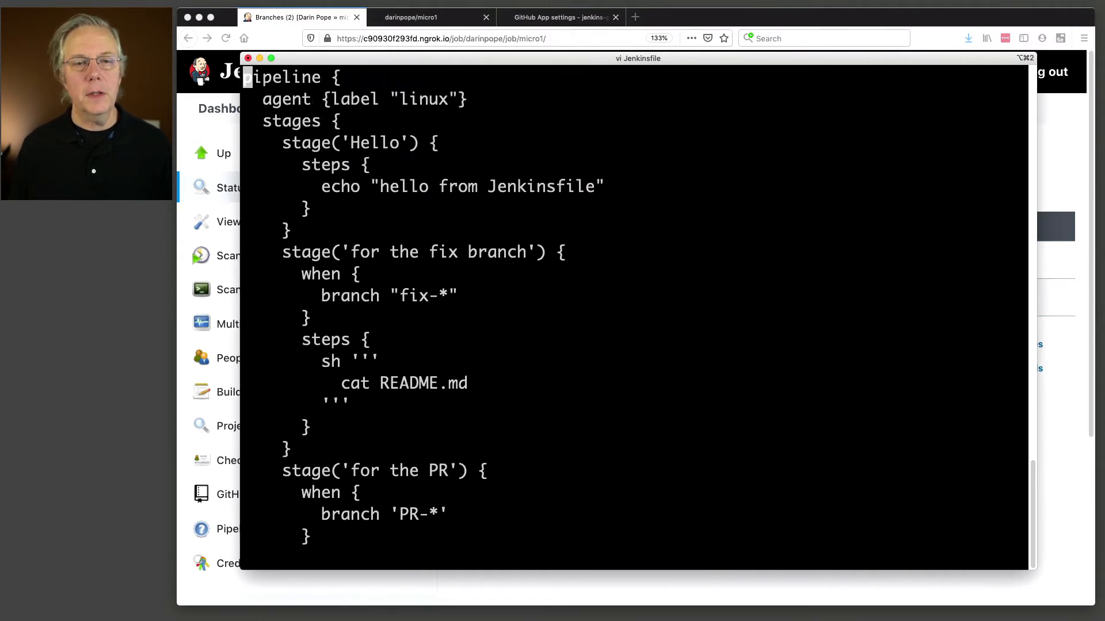
pyautogui.press('j')
pyautogui.press('j')
pyautogui.press('j')
pyautogui.press('j')
pyautogui.press('j')
pyautogui.press('j')
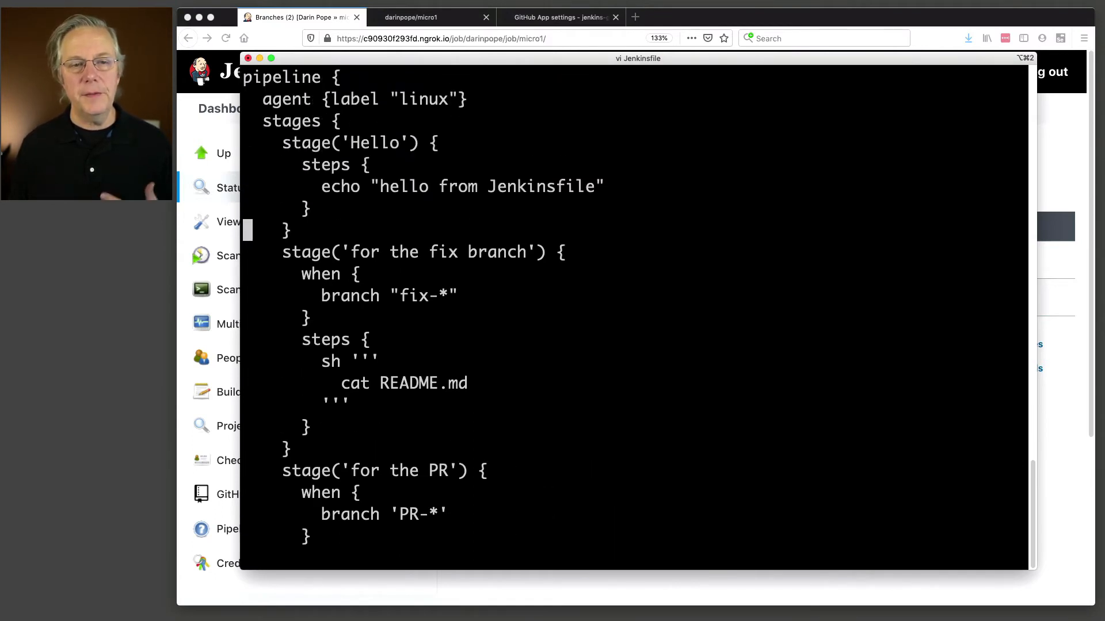
pyautogui.press('k')
pyautogui.press('k')
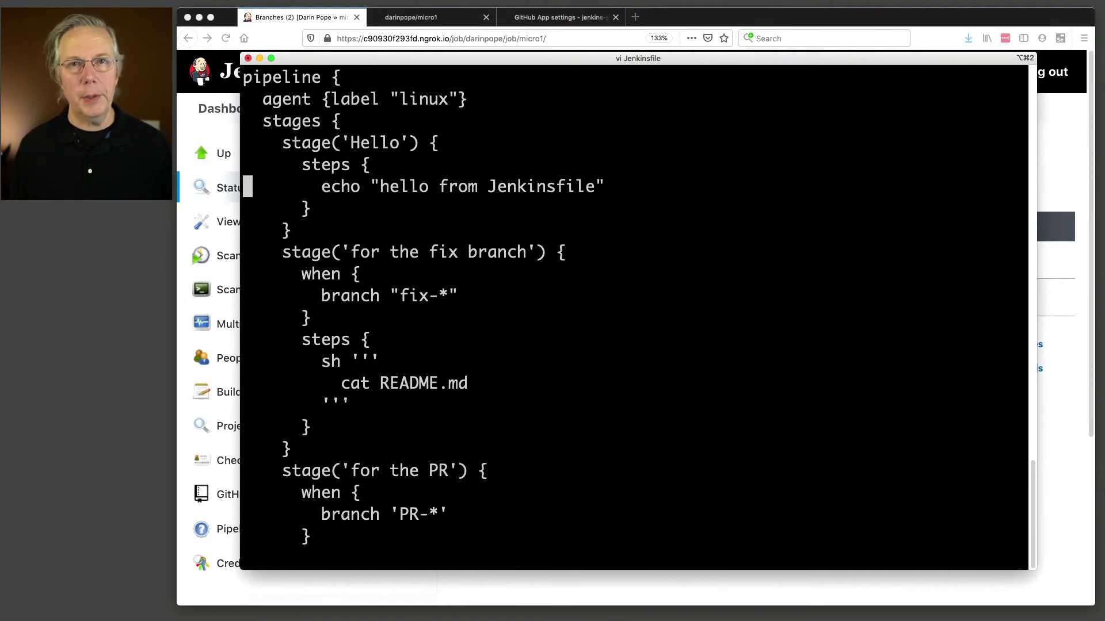
pyautogui.press('j')
pyautogui.press('j')
pyautogui.press('j')
pyautogui.press('j')
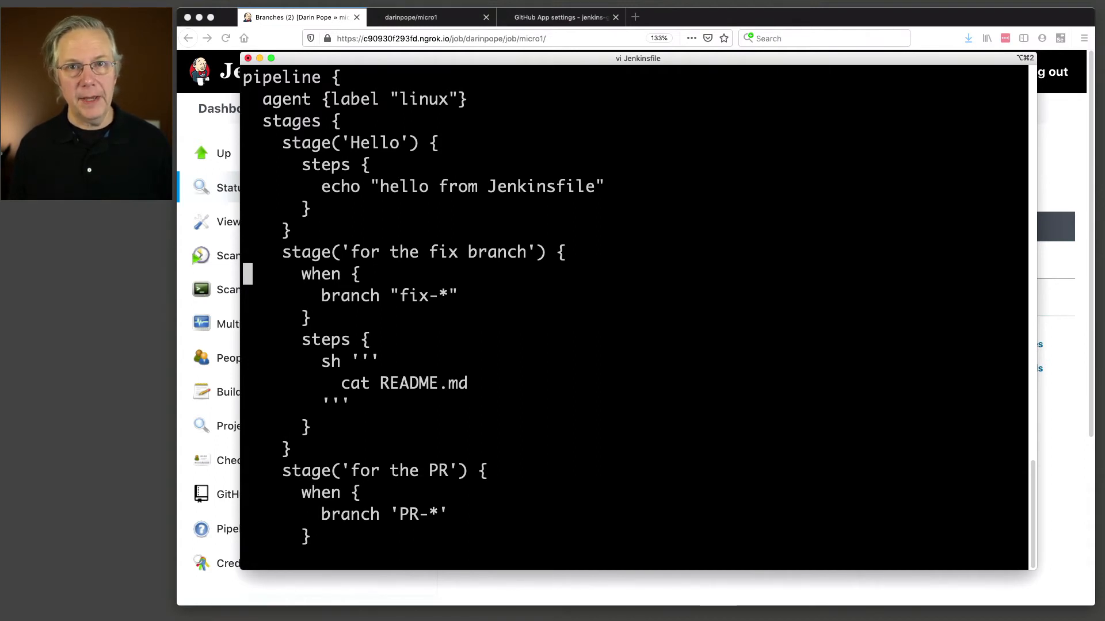
# Review the rest of the Jenkinsfile, covering the fix branch stage's condition and steps and the 'for the PR' stage with its 'PR-*' condition.
pyautogui.press('j')
pyautogui.press('j')
pyautogui.press('j')
pyautogui.press('j')
pyautogui.press('j')
pyautogui.press('j')
pyautogui.press('j')
pyautogui.press('j')
pyautogui.press('j')
pyautogui.press('j')
pyautogui.press('j')
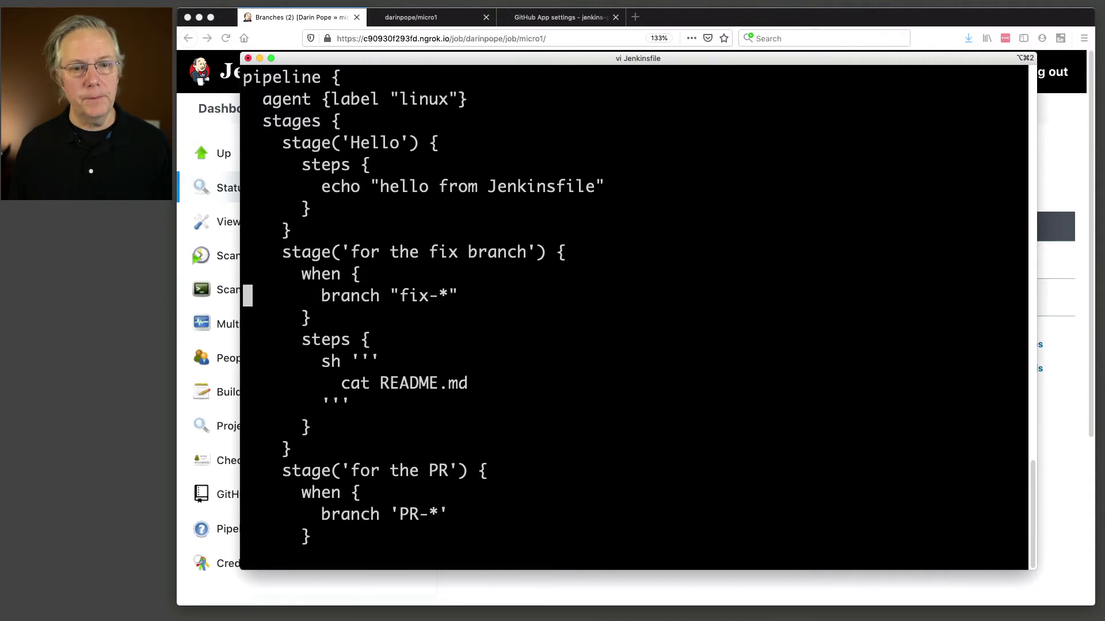
pyautogui.press('j')
pyautogui.press('j')
pyautogui.press('j')
pyautogui.press('j')
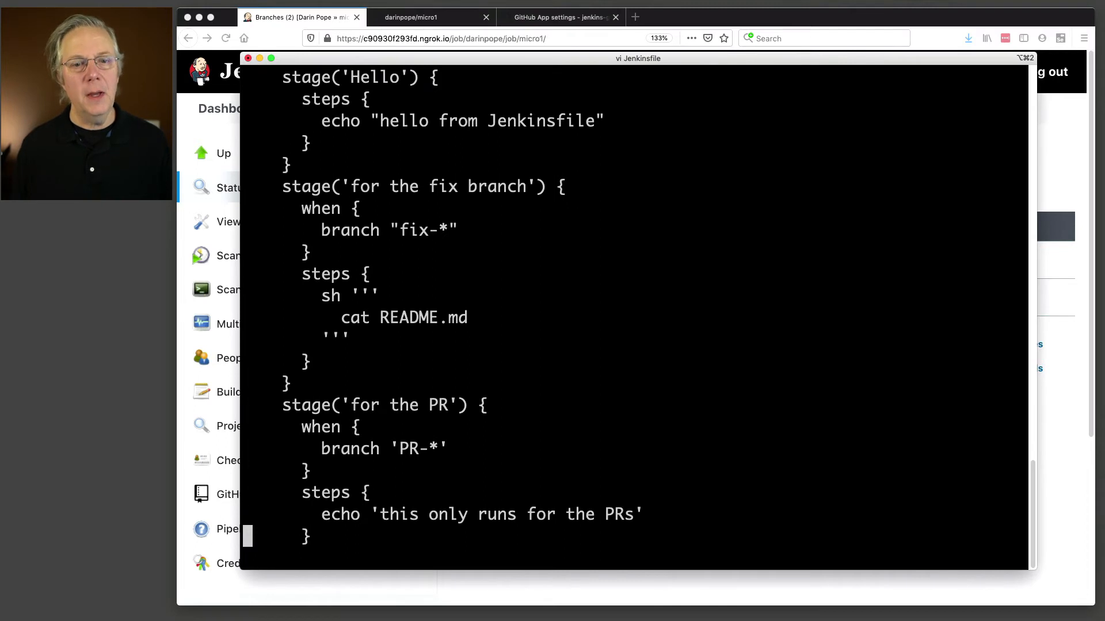
pyautogui.press('j')
pyautogui.press('j')
pyautogui.press('k')
pyautogui.press('k')
pyautogui.press('k')
pyautogui.press('k')
pyautogui.press('k')
pyautogui.press('k')
pyautogui.press('k')
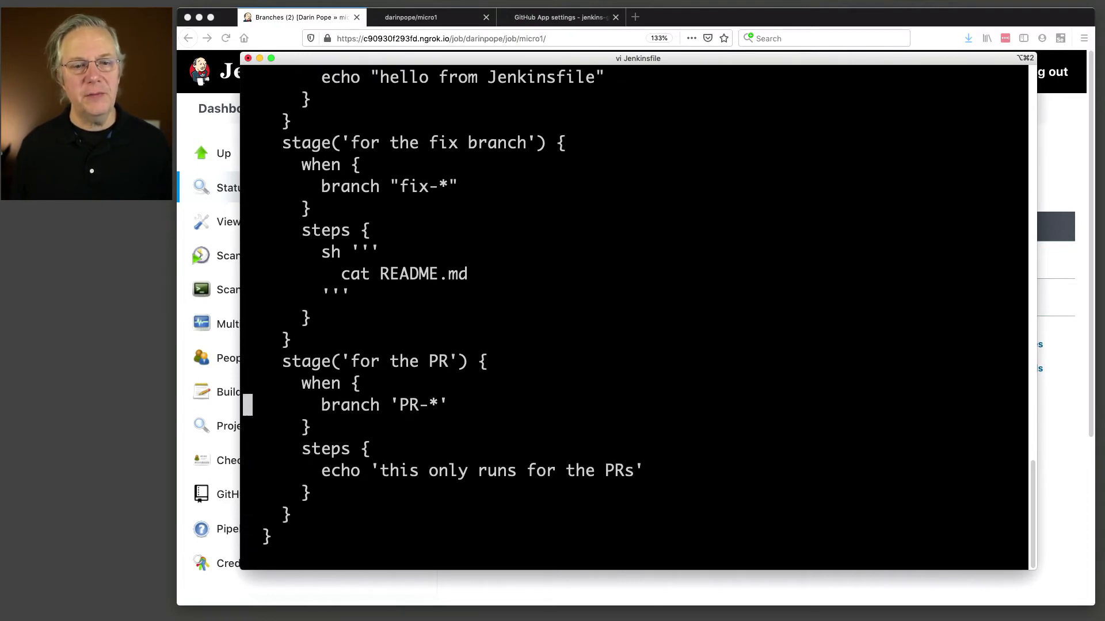
pyautogui.write('j')
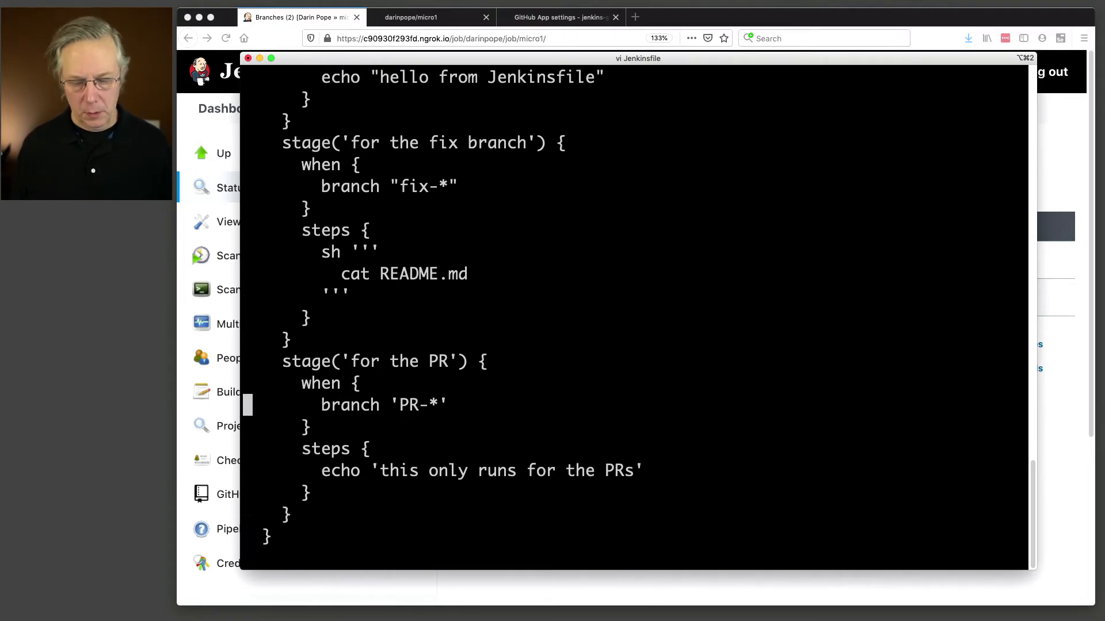
# Save the Jenkinsfile, quit vi, and stage the file with git add.
pyautogui.write(':wq')
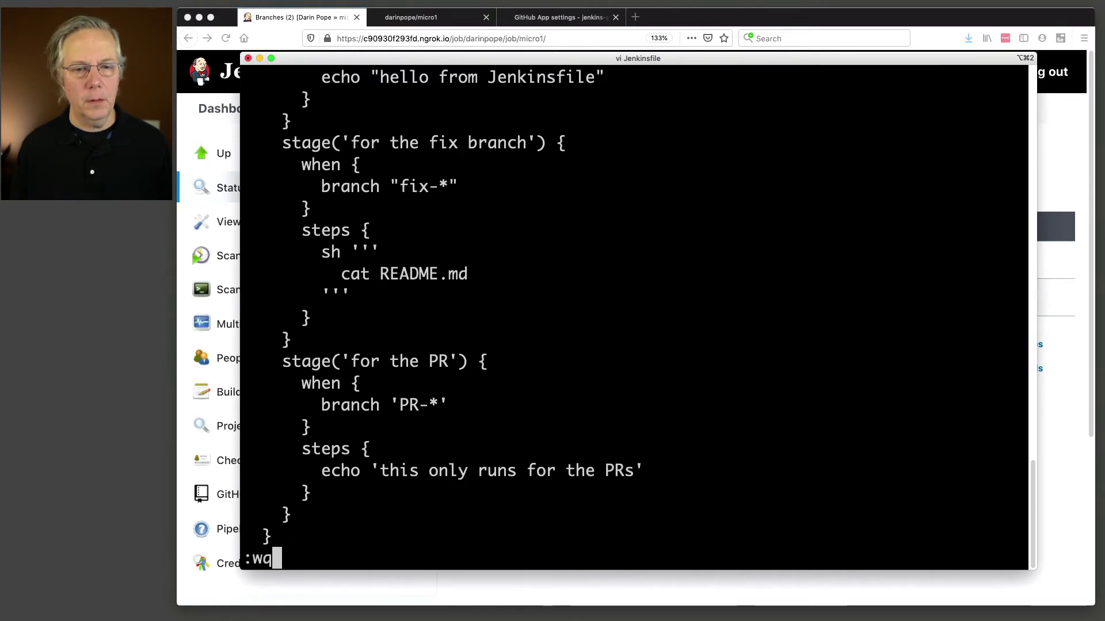
pyautogui.press('Return')
pyautogui.write('got a')
pyautogui.press('BackSpace')
pyautogui.press('BackSpace')
pyautogui.press('BackSpace')
pyautogui.press('BackSpace')
pyautogui.write('it add J')
pyautogui.press('Tab')
pyautogui.press('Return')
# Commit the staged file with the message "updated Jenkinsfile" and push the fix-123 branch.
pyautogui.write('git commit -')
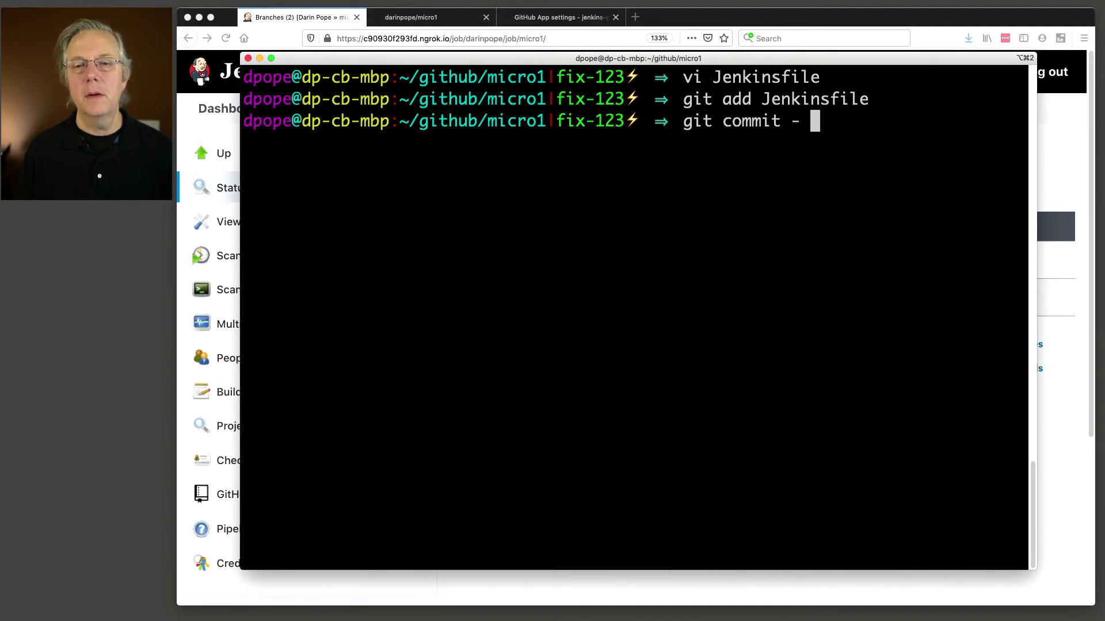
pyautogui.press('BackSpace')
pyautogui.write('m "')
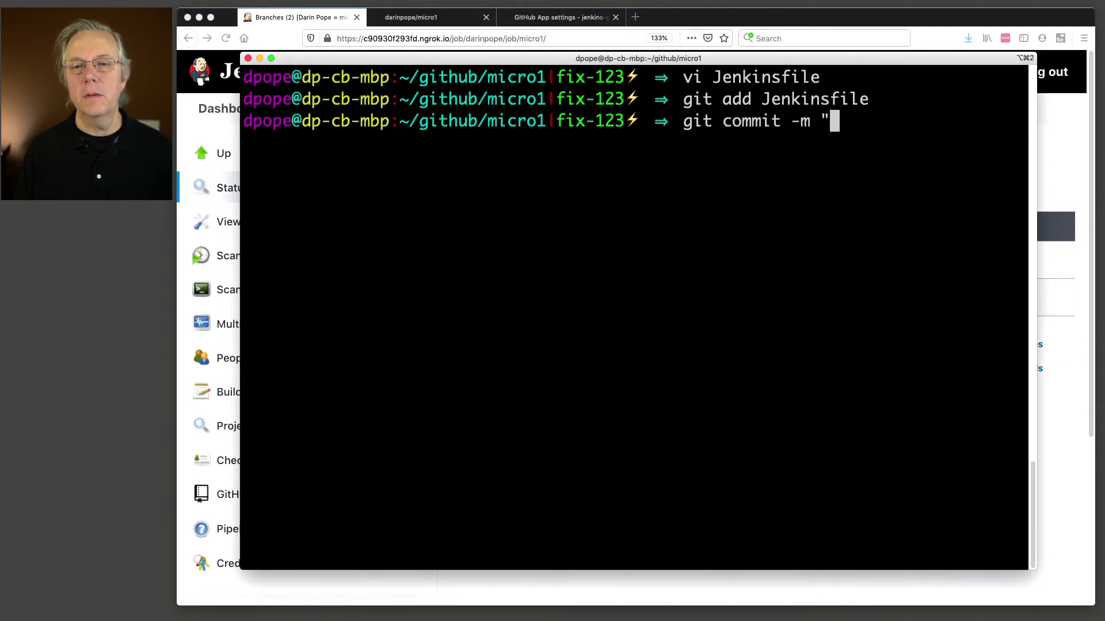
pyautogui.write('updated Jenk')
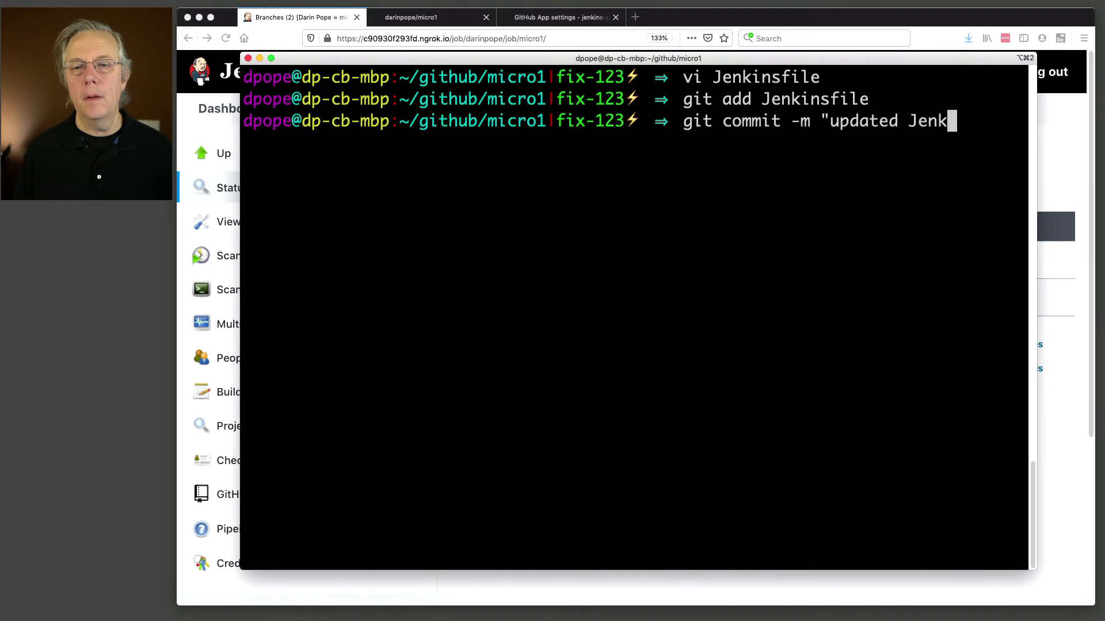
pyautogui.write('insfile"')
pyautogui.press('Return')
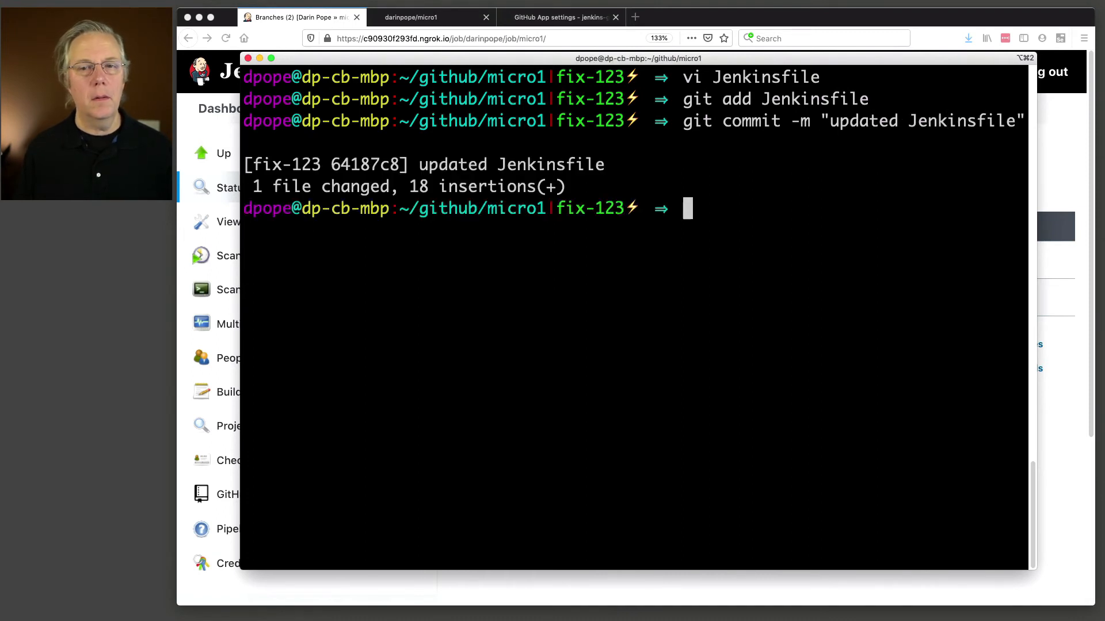
pyautogui.write('gi')
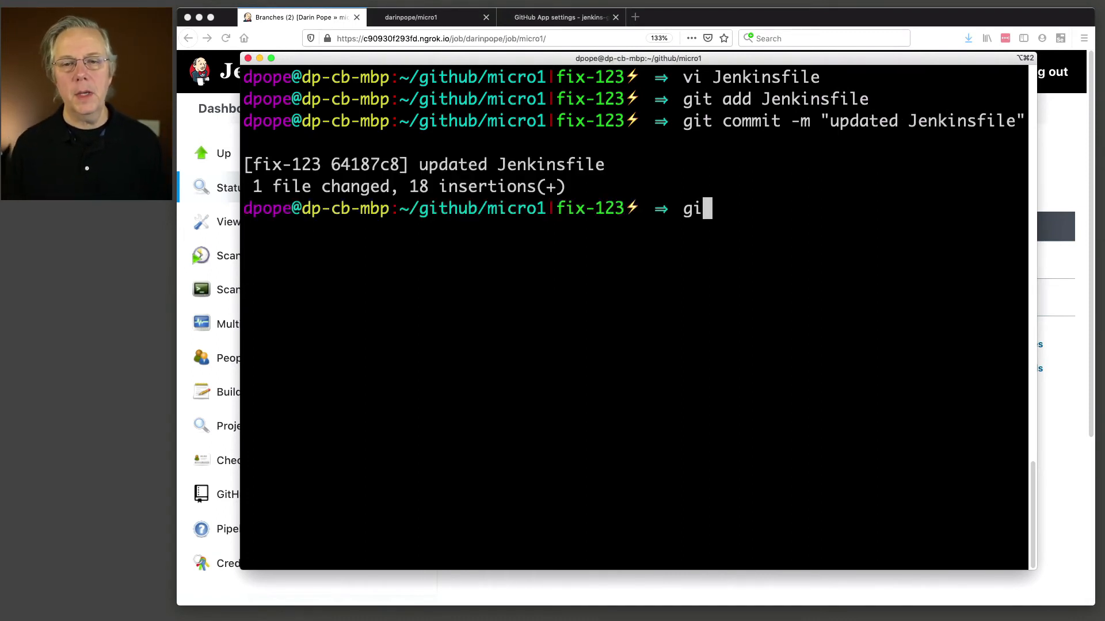
pyautogui.write('t push')
pyautogui.press('Return')
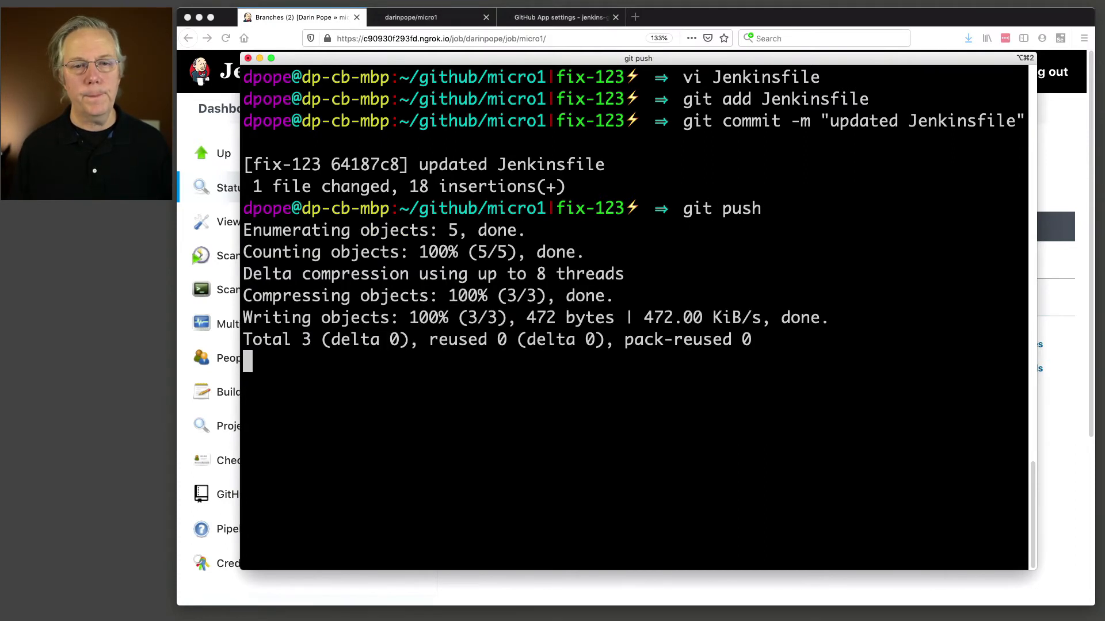
# Switch to Jenkins in the browser and open the console output of fix-123's build #2.
pyautogui.click(1079, 357)
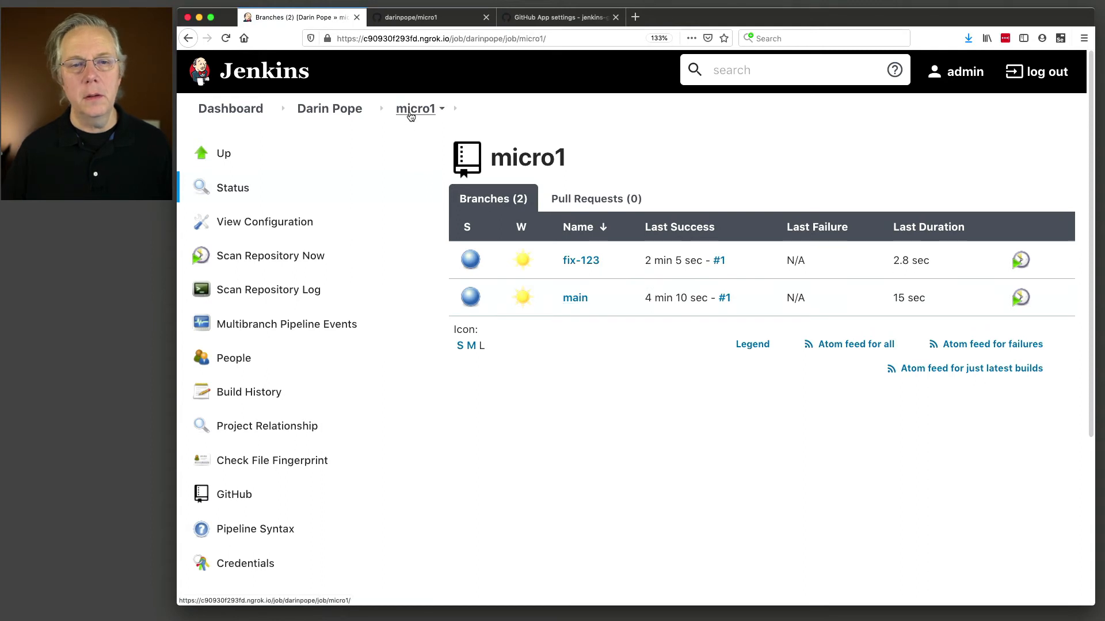
pyautogui.click(583, 261)
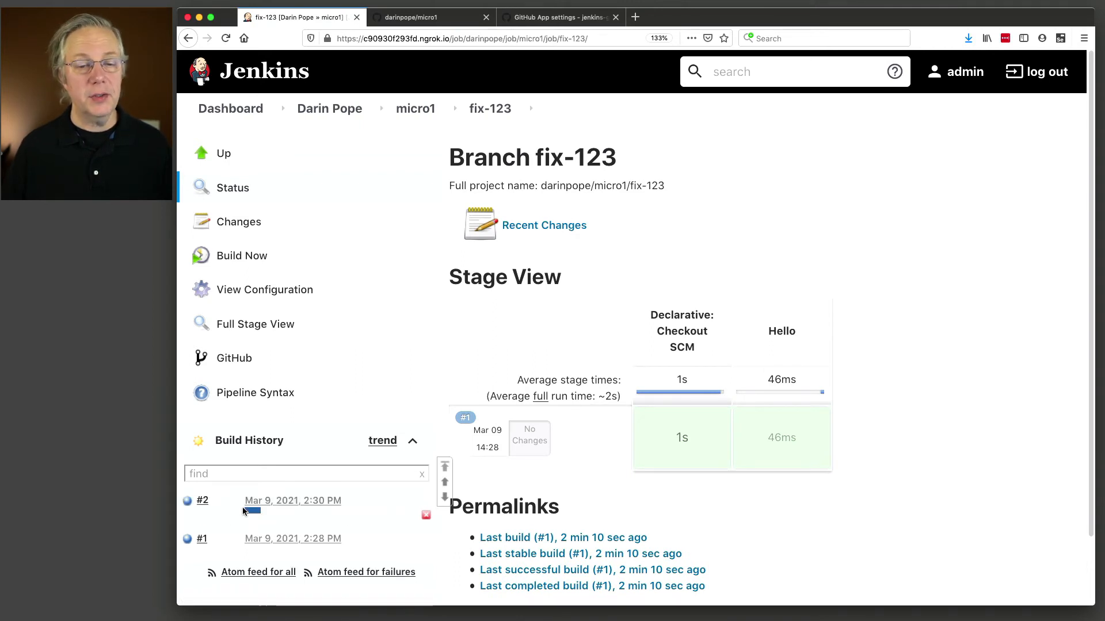
pyautogui.click(189, 504)
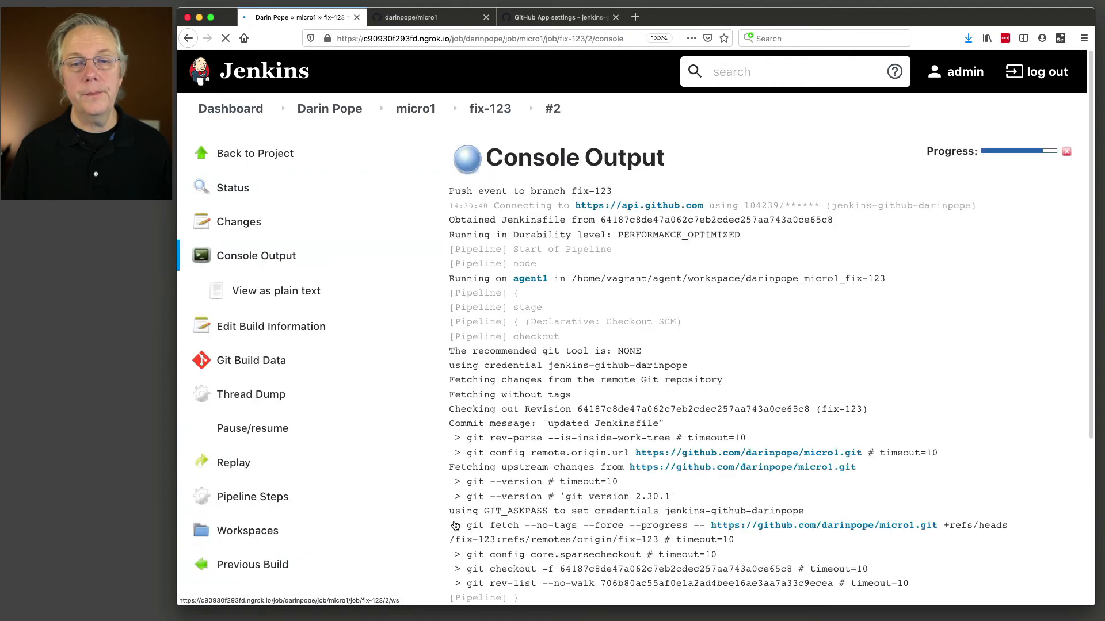
# Examine the console output for the Hello, fix branch and PR stages, and return to the micro1 project page.
pyautogui.scroll(-6, 599, 523)
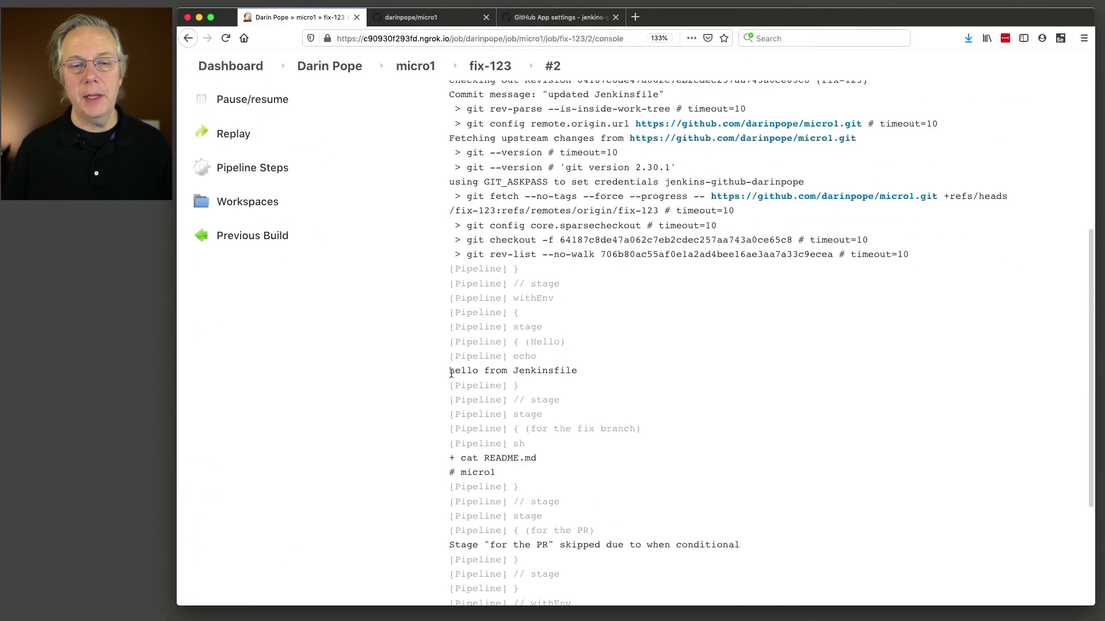
pyautogui.moveTo(450, 372); pyautogui.dragTo(592, 376)
pyautogui.scroll(-3, 599, 397)
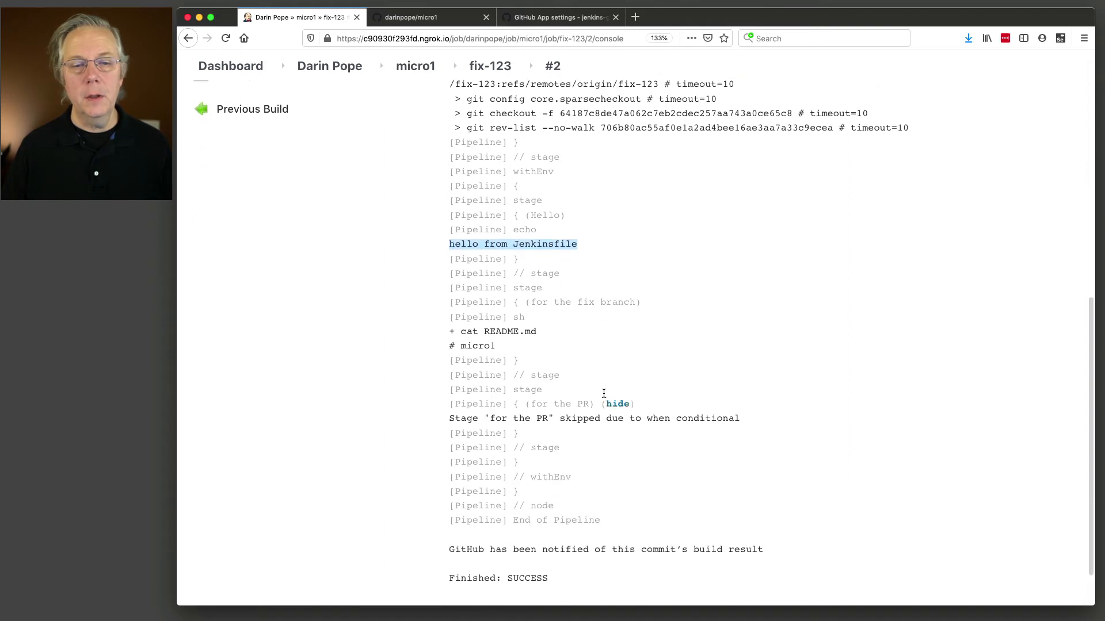
pyautogui.click(451, 347)
pyautogui.moveTo(486, 347); pyautogui.dragTo(499, 350)
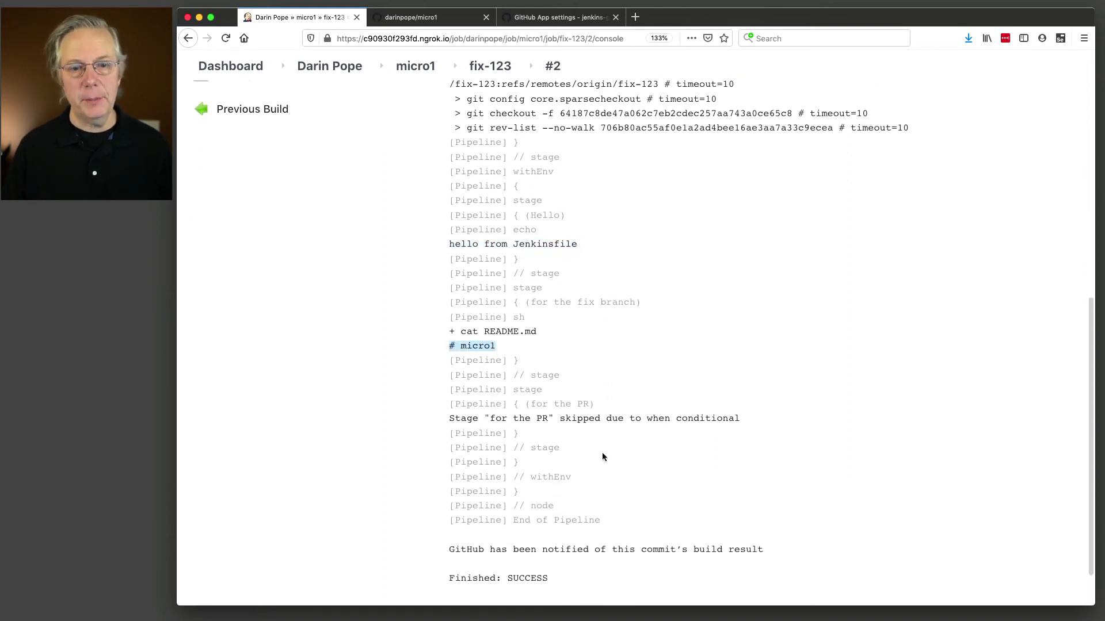
pyautogui.scroll(-1, 602, 456)
pyautogui.moveTo(461, 393); pyautogui.dragTo(609, 393)
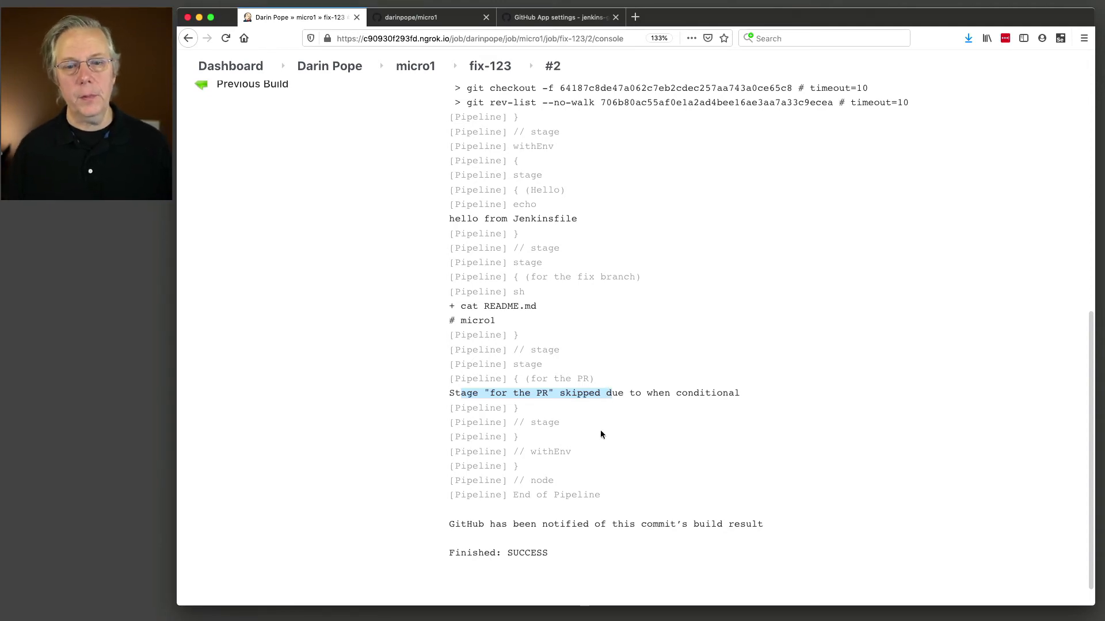
pyautogui.scroll(10, 602, 428)
pyautogui.scroll(4, 602, 440)
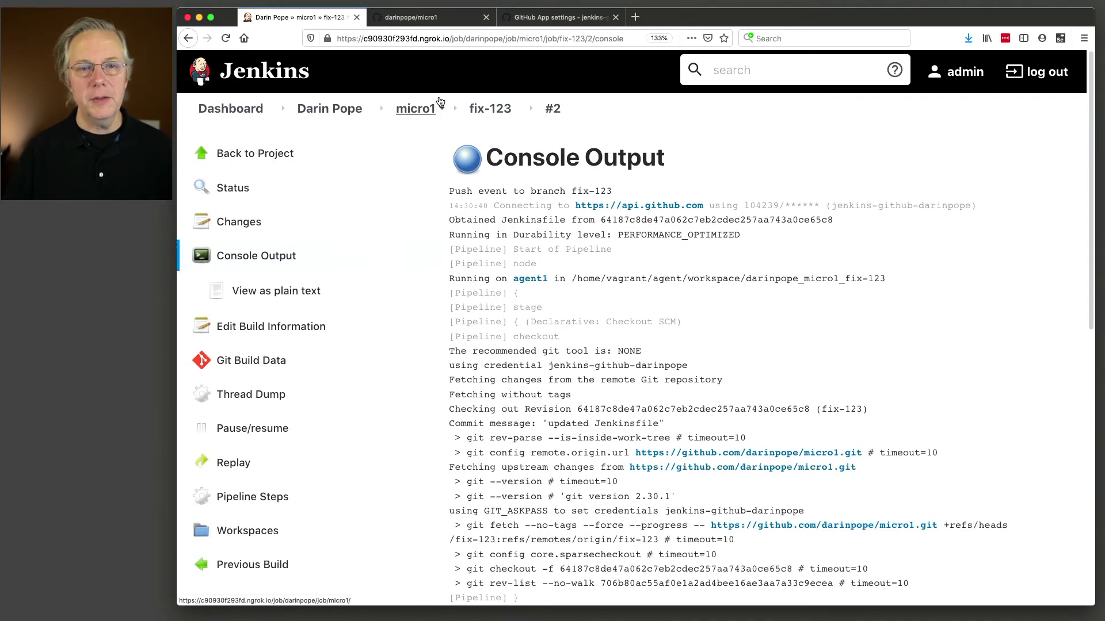
pyautogui.click(415, 109)
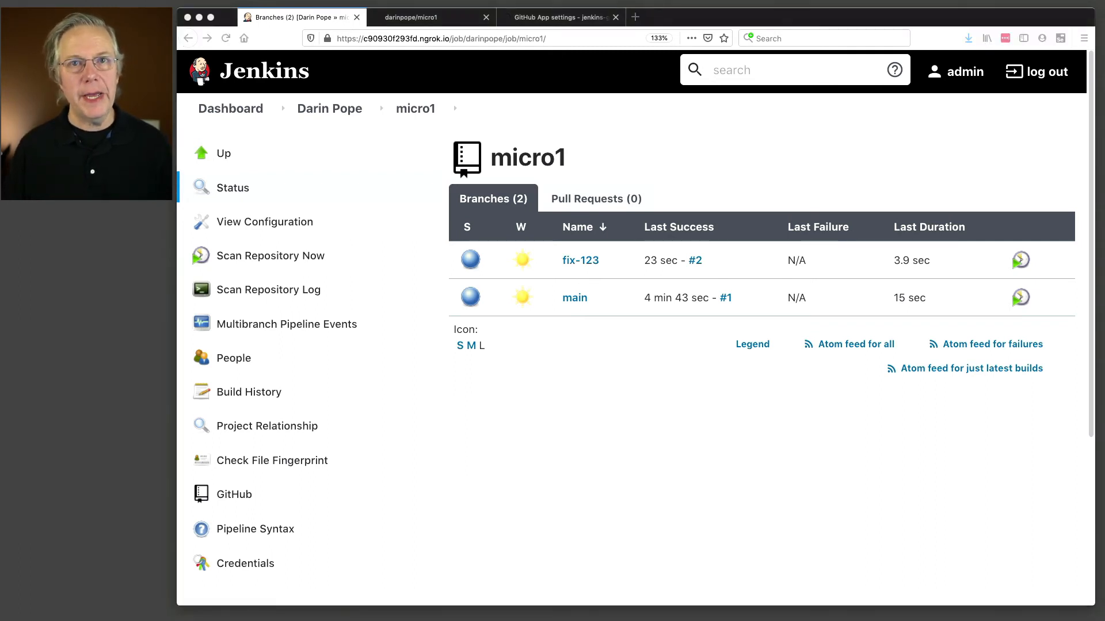
# Switch to the micro1 repository on GitHub and start a pull request from the recently pushed fix-123 branch.
pyautogui.click(437, 17)
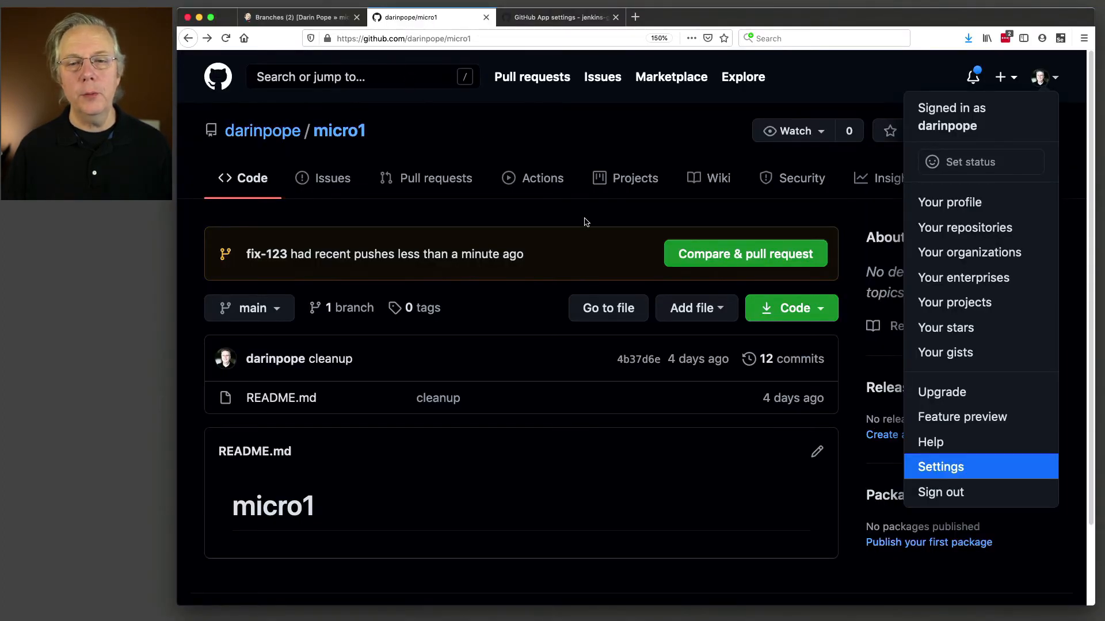
pyautogui.click(724, 257)
pyautogui.click(724, 256)
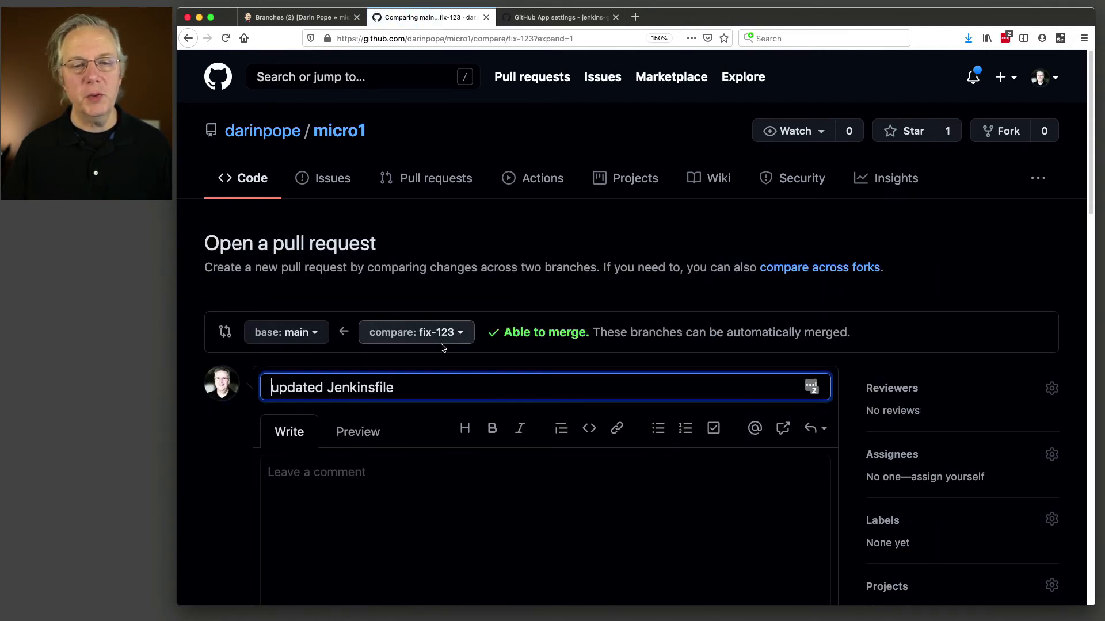
# Review the Jenkinsfile changes and create the pull request titled "updated Jenkinsfile" from fix-123 into main.
pyautogui.scroll(-10, 473, 368)
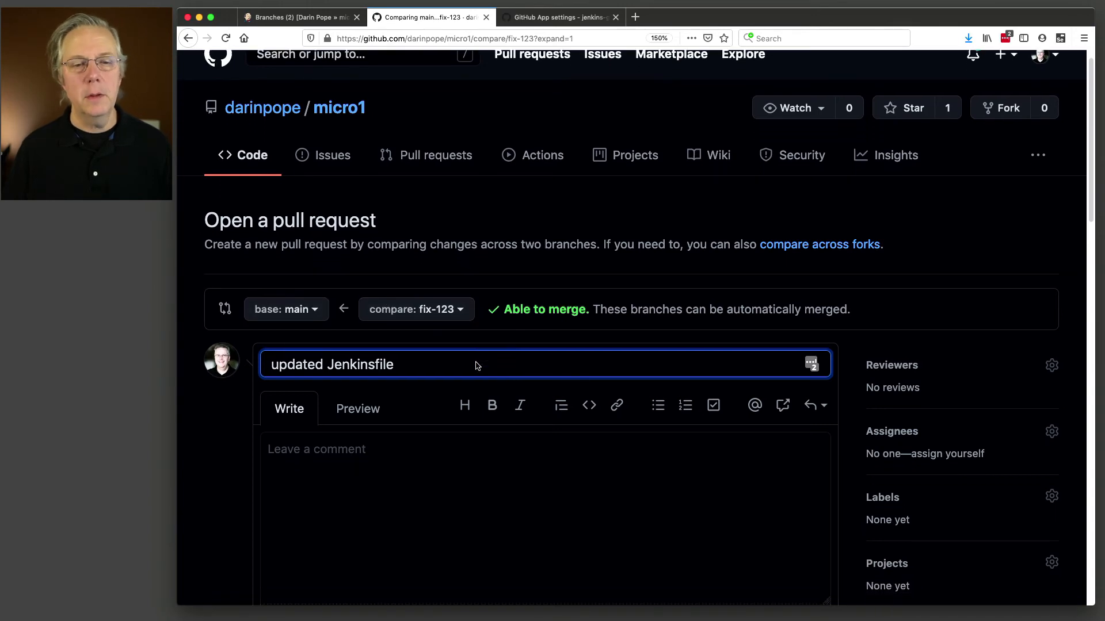
pyautogui.scroll(-7, 476, 361)
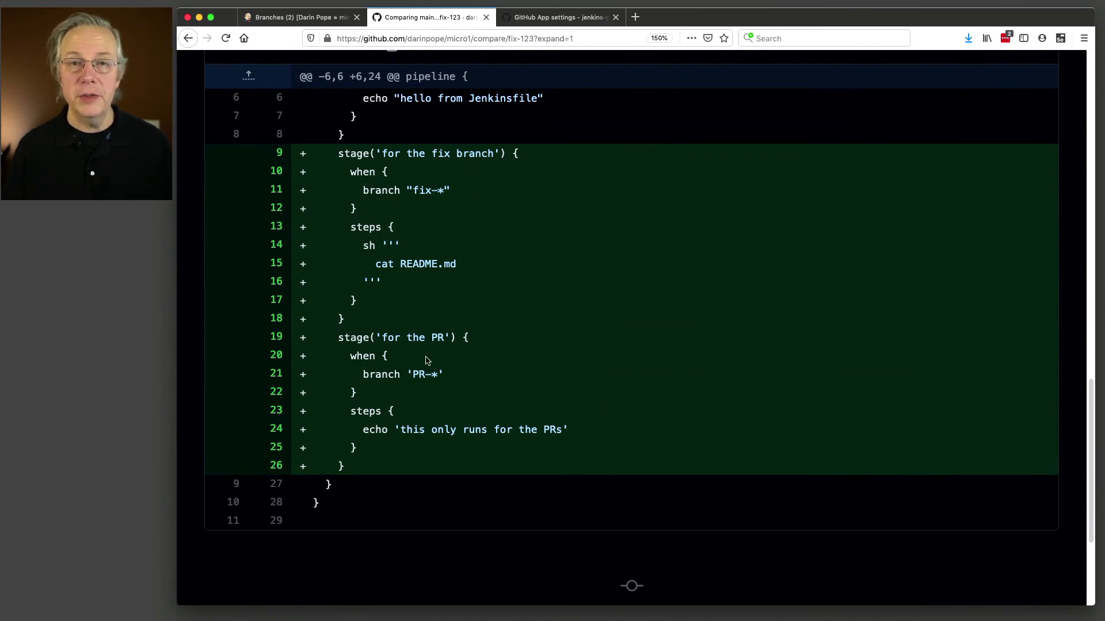
pyautogui.scroll(-3, 426, 361)
pyautogui.scroll(10, 426, 361)
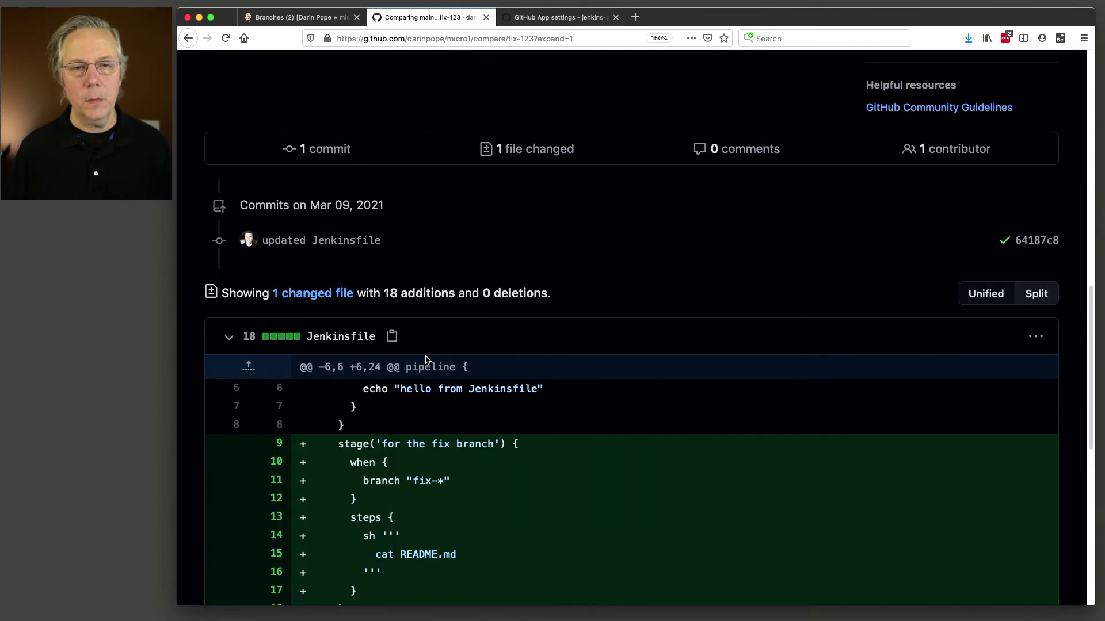
pyautogui.scroll(5, 427, 361)
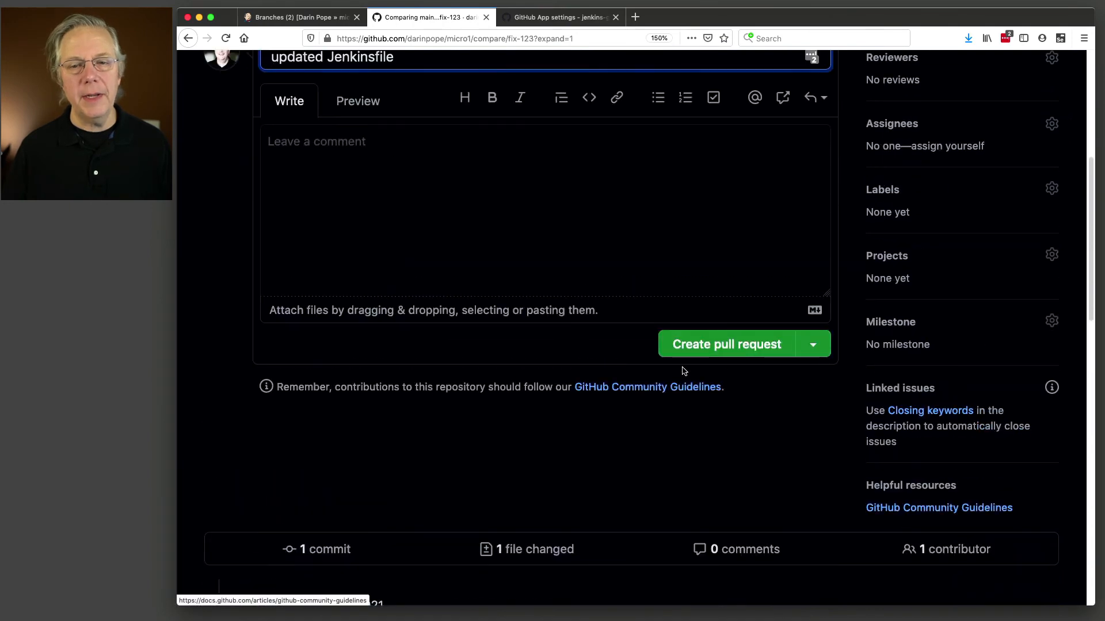
pyautogui.click(724, 345)
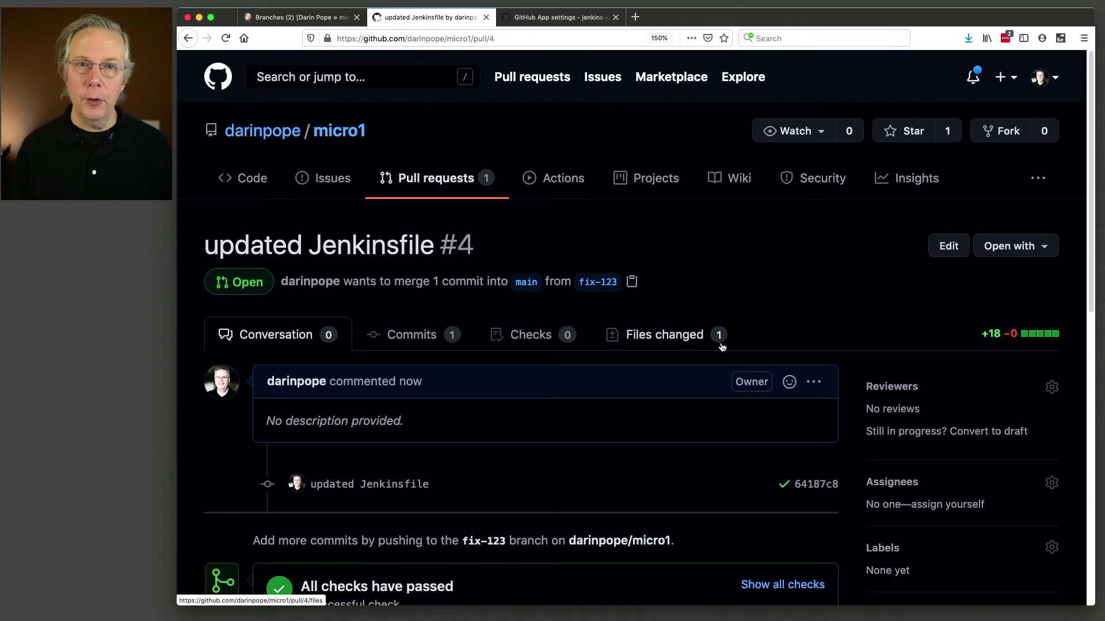
# Go back to Jenkins, reload micro1, and open the console output of build #1 for pull request PR-4.
pyautogui.click(325, 17)
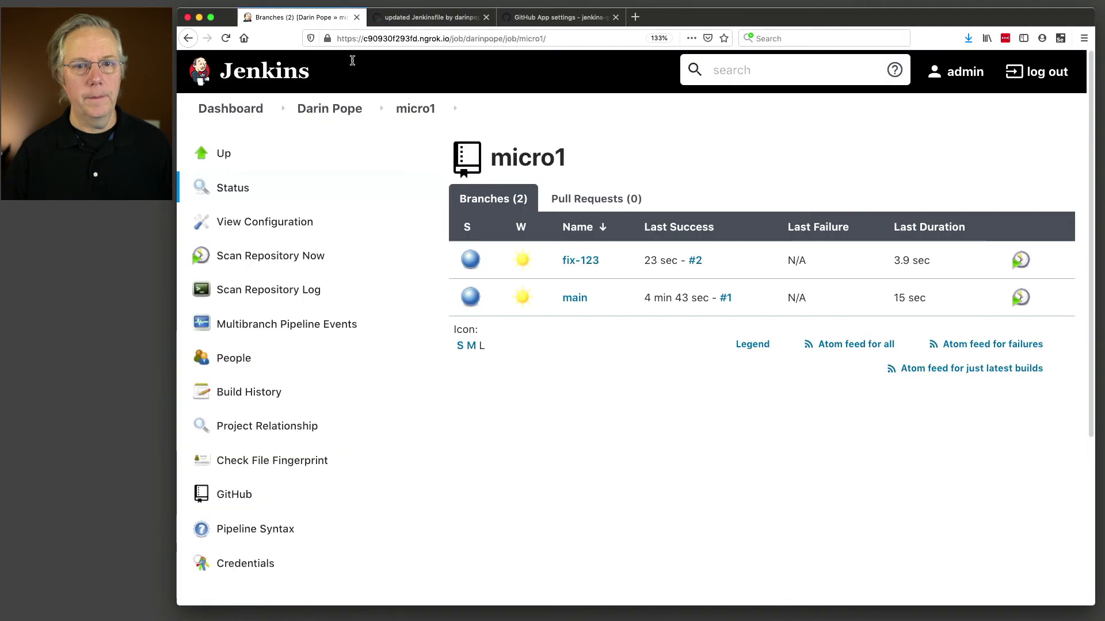
pyautogui.click(416, 109)
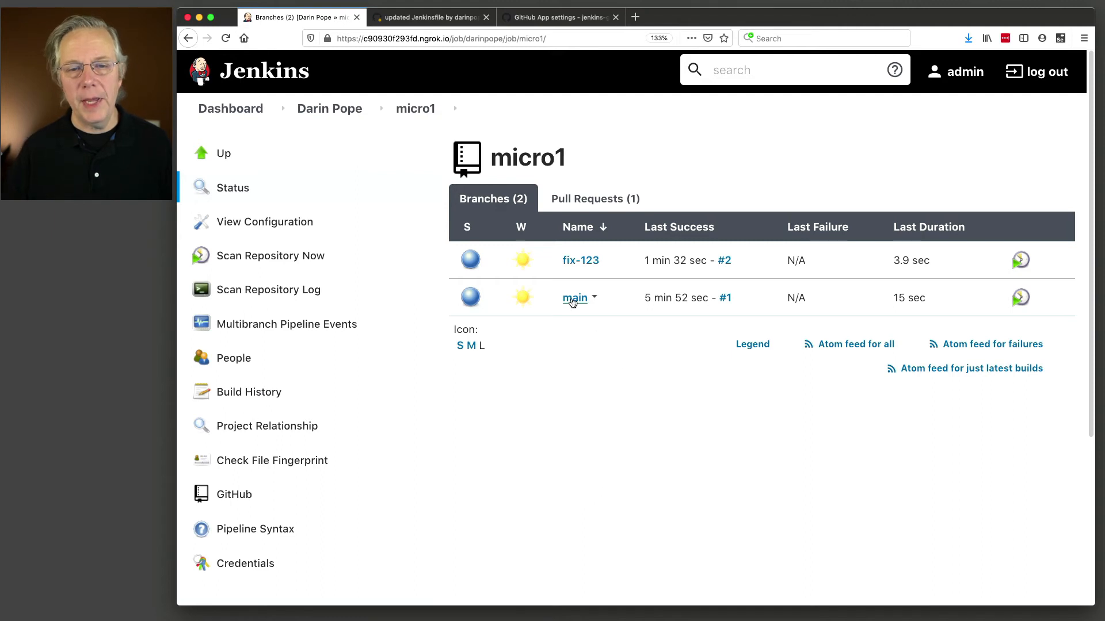
pyautogui.click(606, 205)
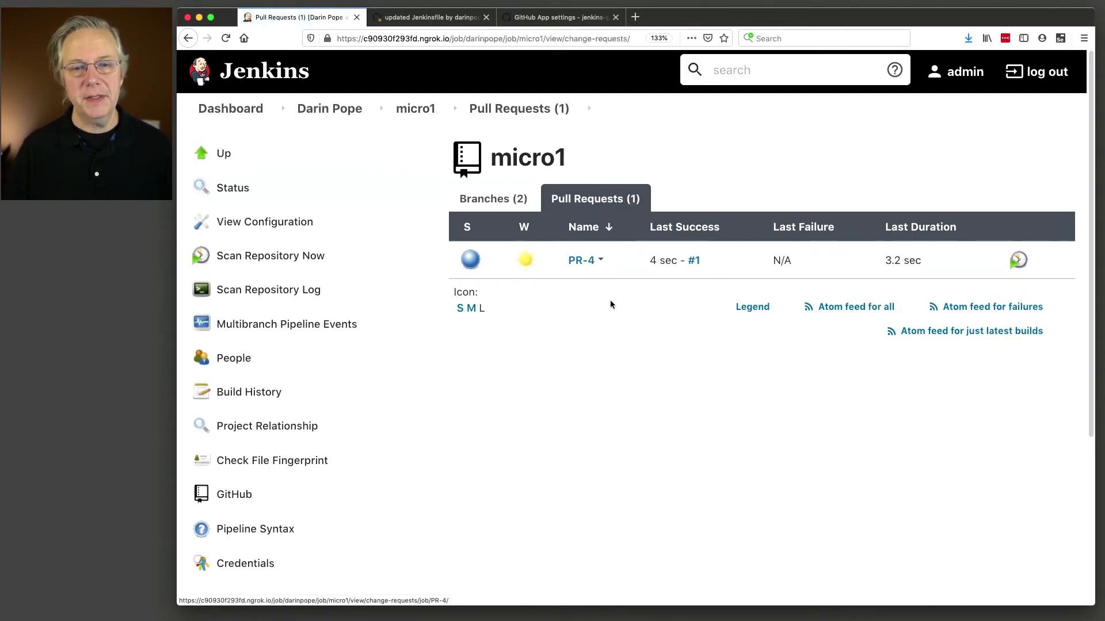
pyautogui.click(584, 261)
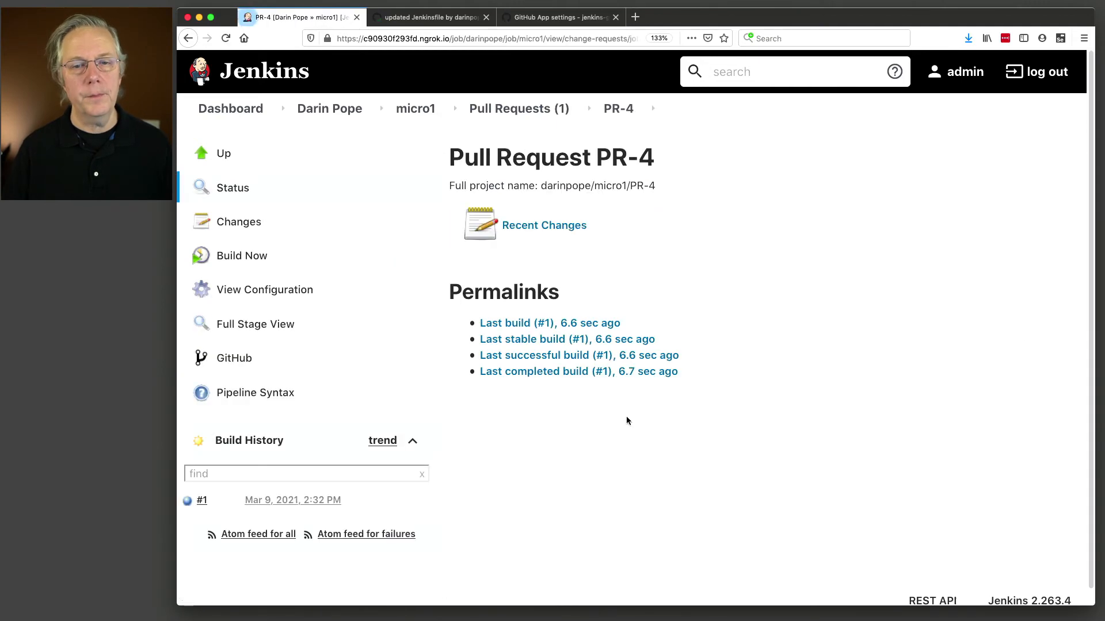
pyautogui.click(187, 501)
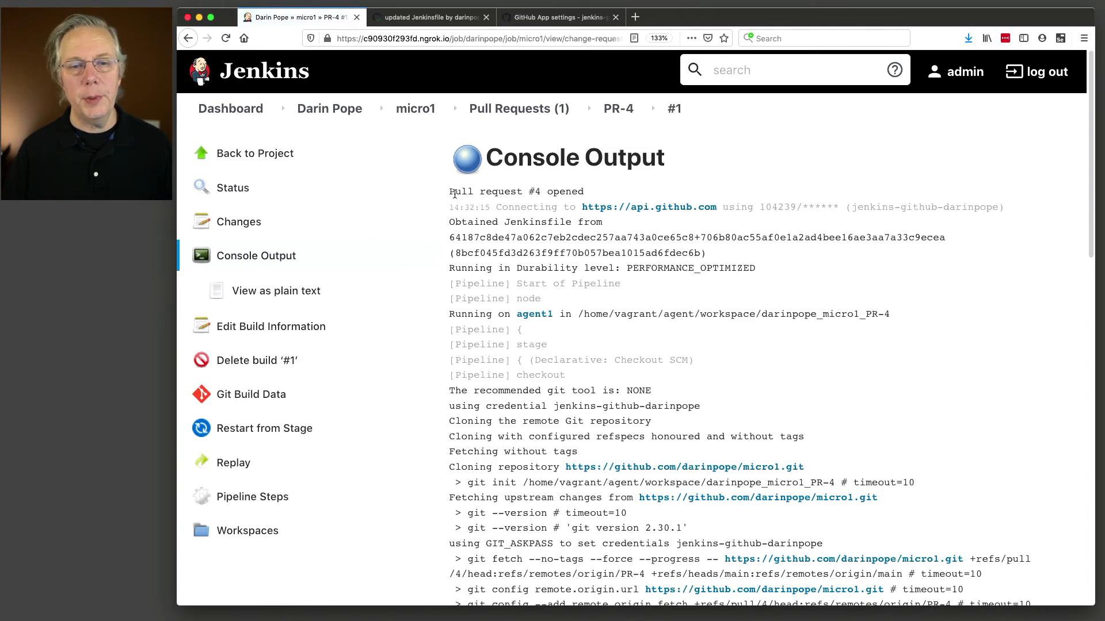
# Examine PR-4's console output for the Hello message, the fix branch stage and the echo of the 'for the PR' stage.
pyautogui.scroll(-10, 547, 402)
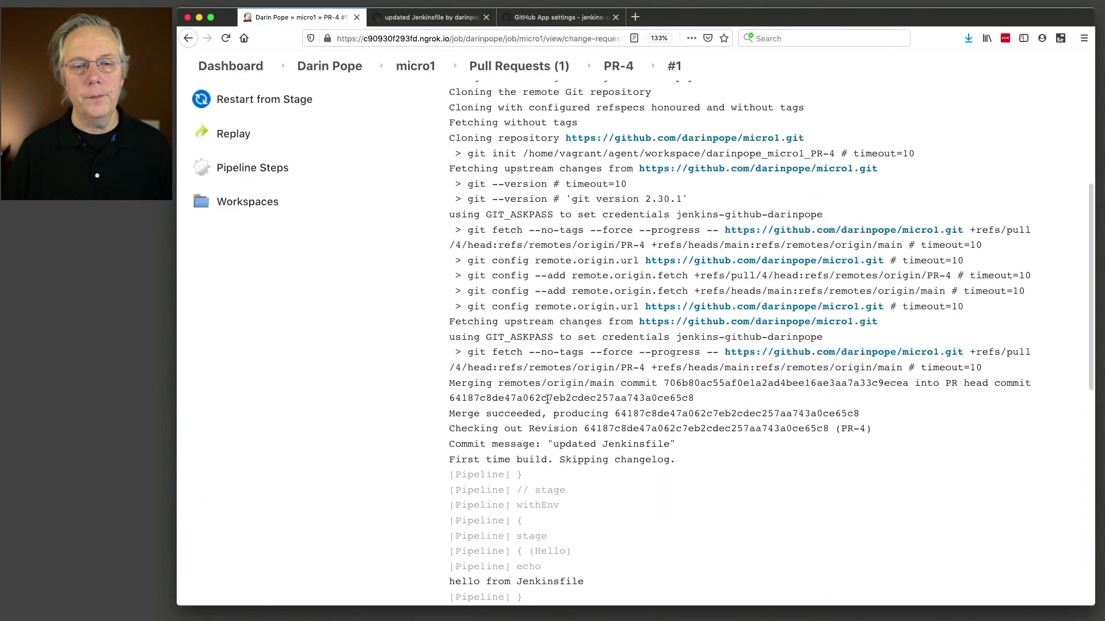
pyautogui.moveTo(454, 306); pyautogui.dragTo(600, 301)
pyautogui.moveTo(452, 380); pyautogui.dragTo(658, 383)
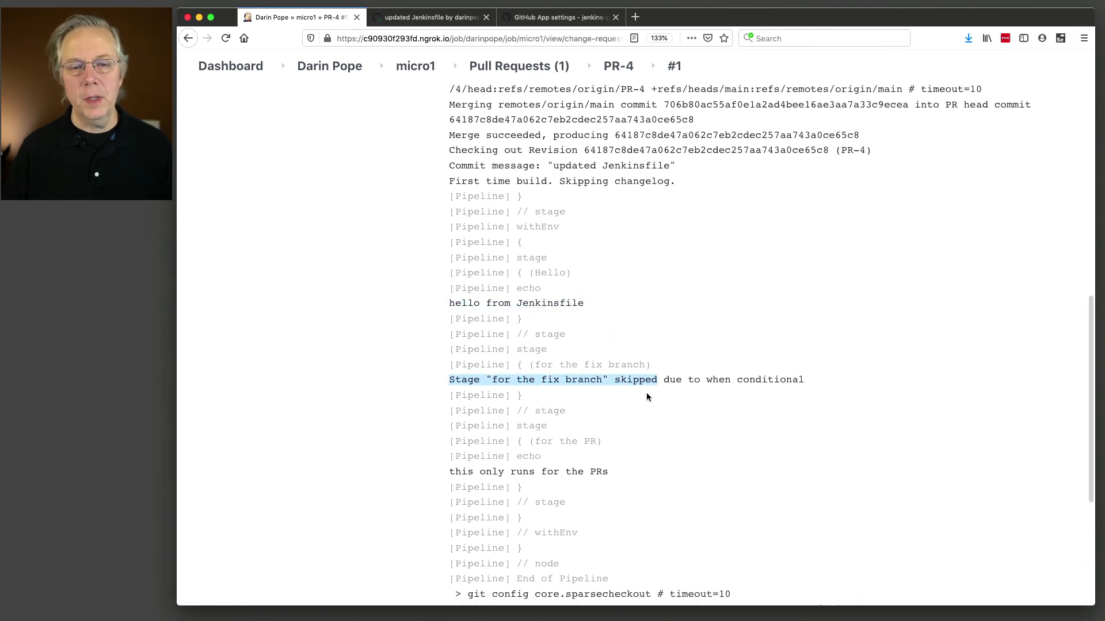
pyautogui.scroll(-2, 647, 396)
pyautogui.click(454, 383)
pyautogui.moveTo(453, 384); pyautogui.dragTo(599, 385)
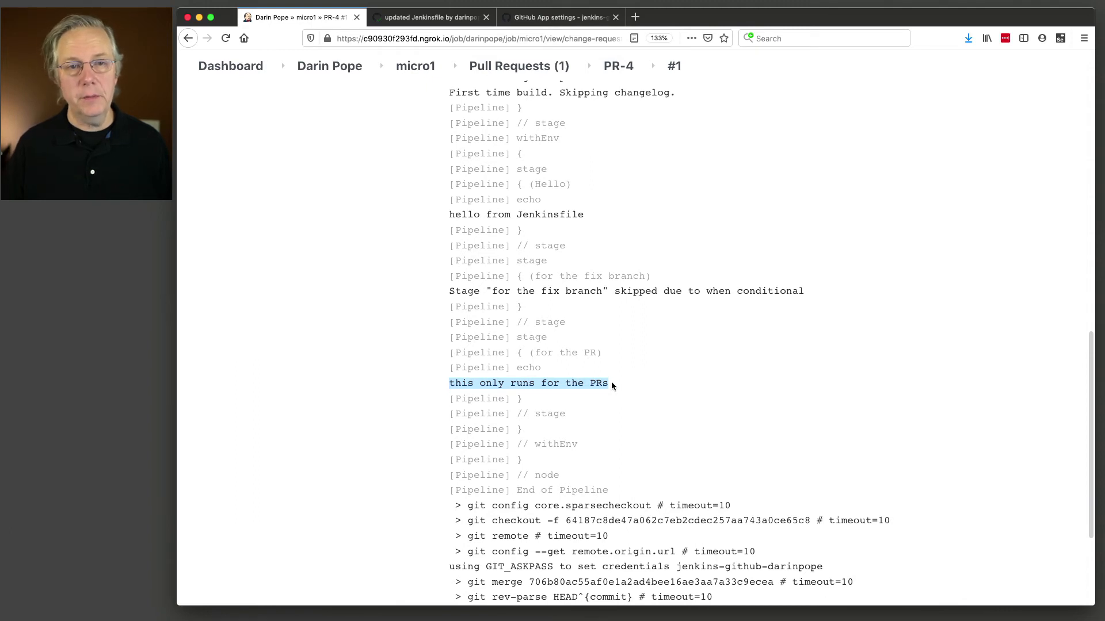
# Switch to pull request #4 on GitHub, merge it into main and delete the fix-123 branch.
pyautogui.click(433, 23)
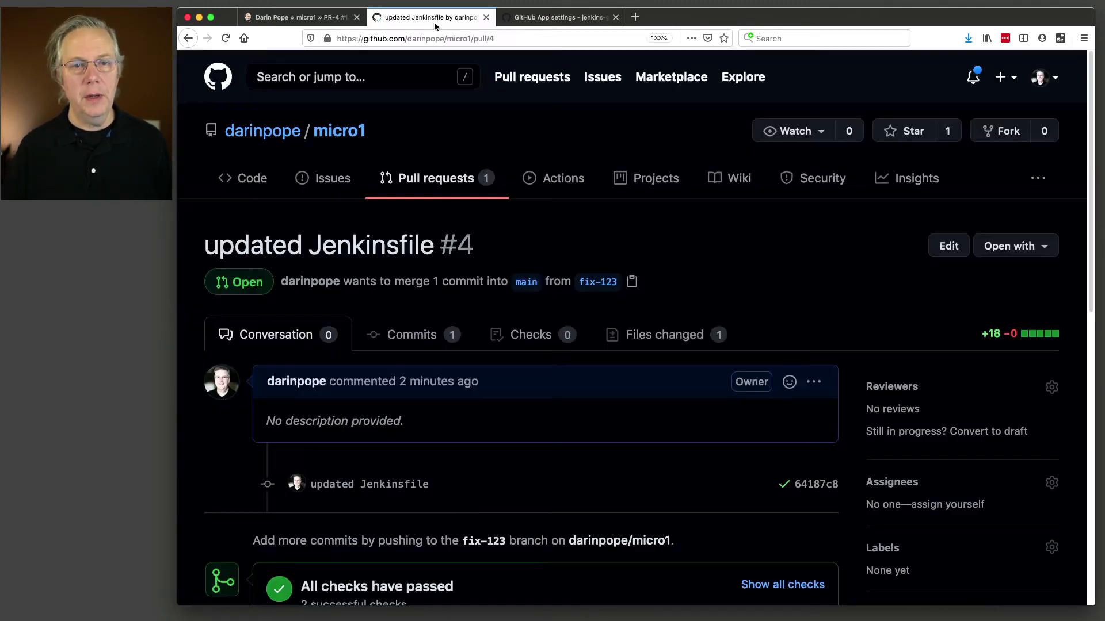
pyautogui.scroll(-5, 647, 487)
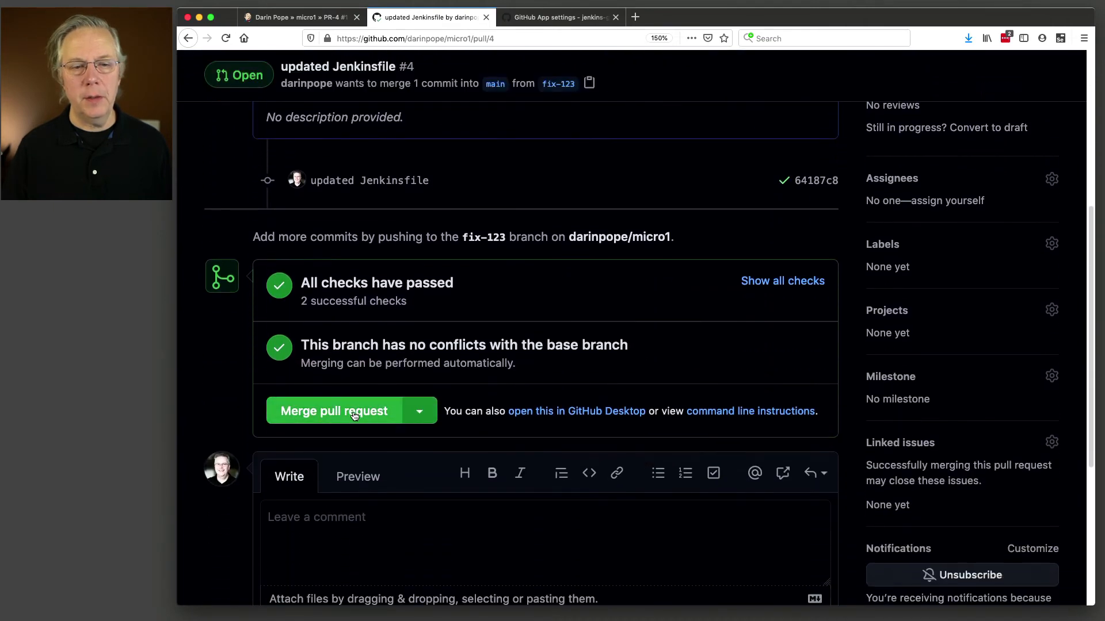
pyautogui.click(353, 416)
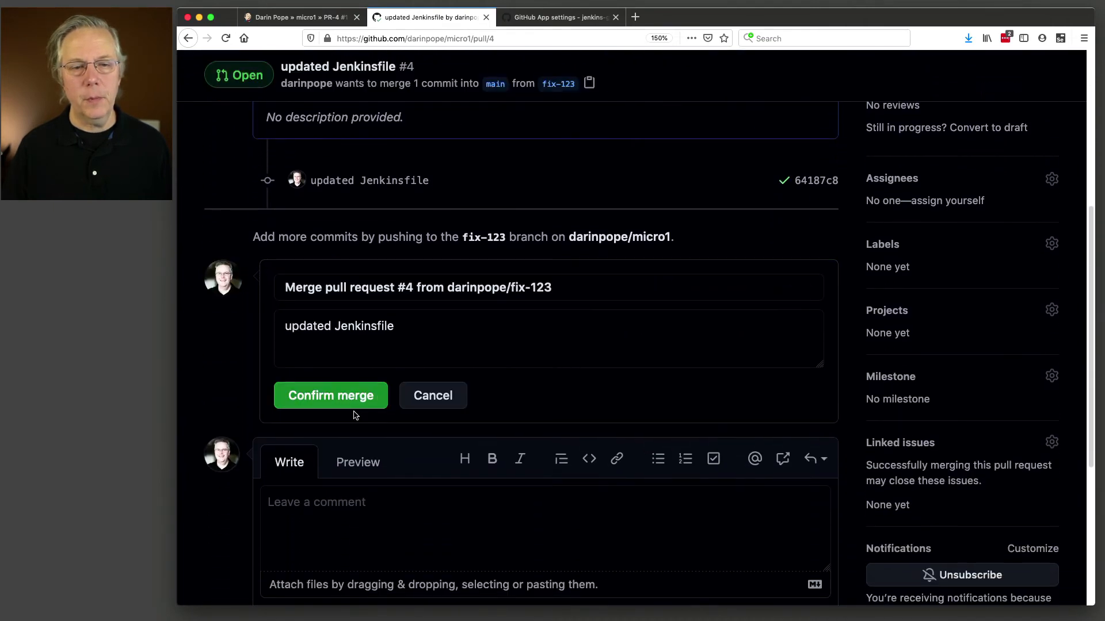
pyautogui.click(353, 401)
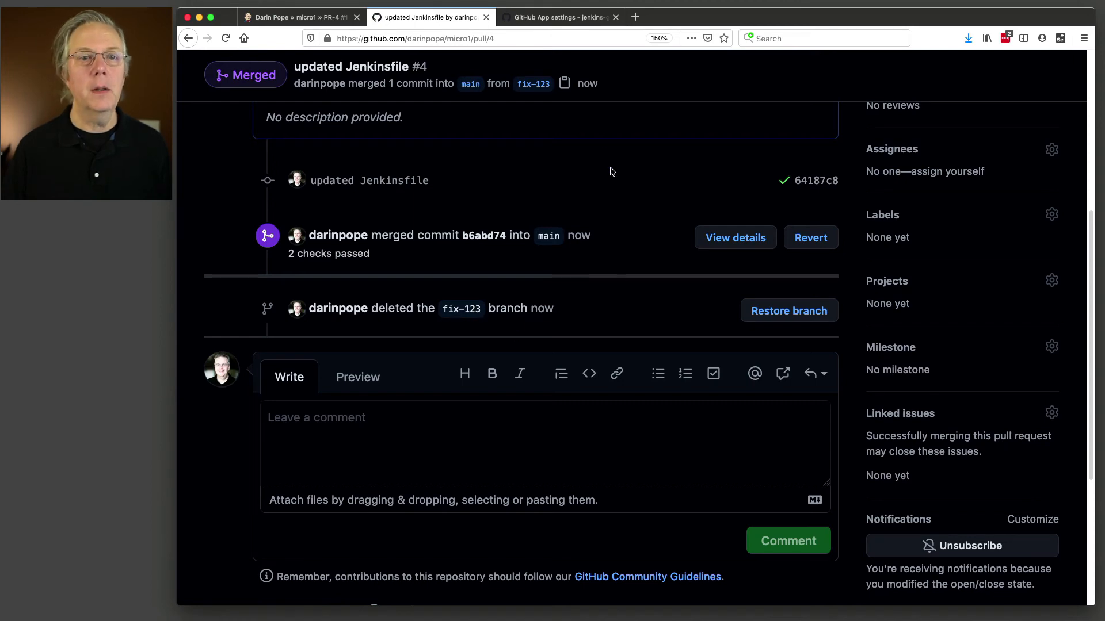
# Return to Jenkins and check how micro1's branch and pull request lists reflect the merge.
pyautogui.click(301, 12)
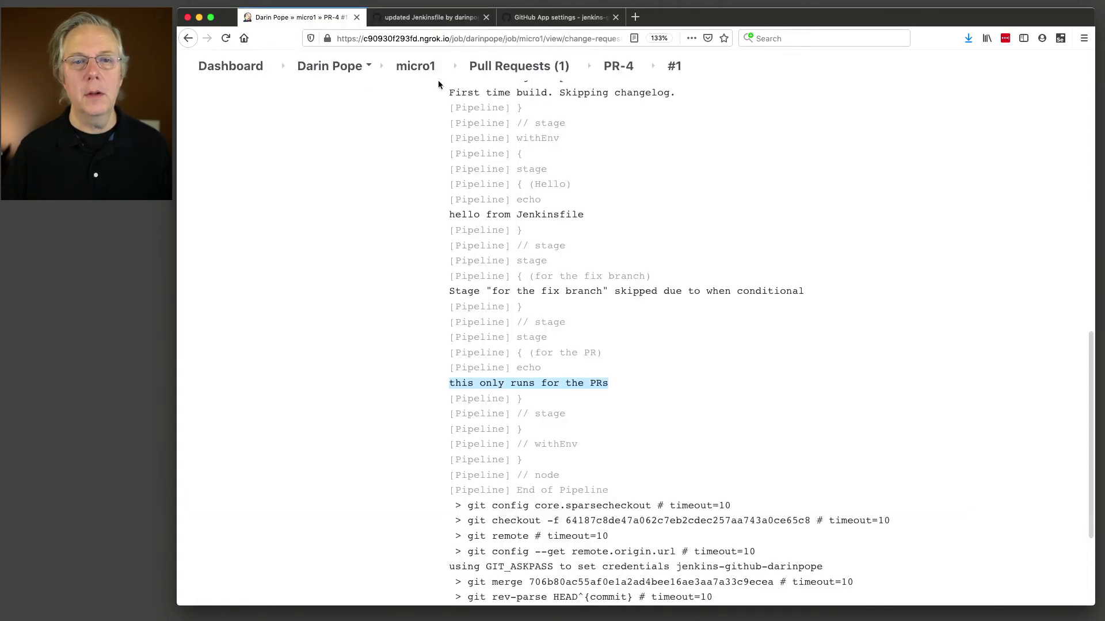
pyautogui.click(418, 68)
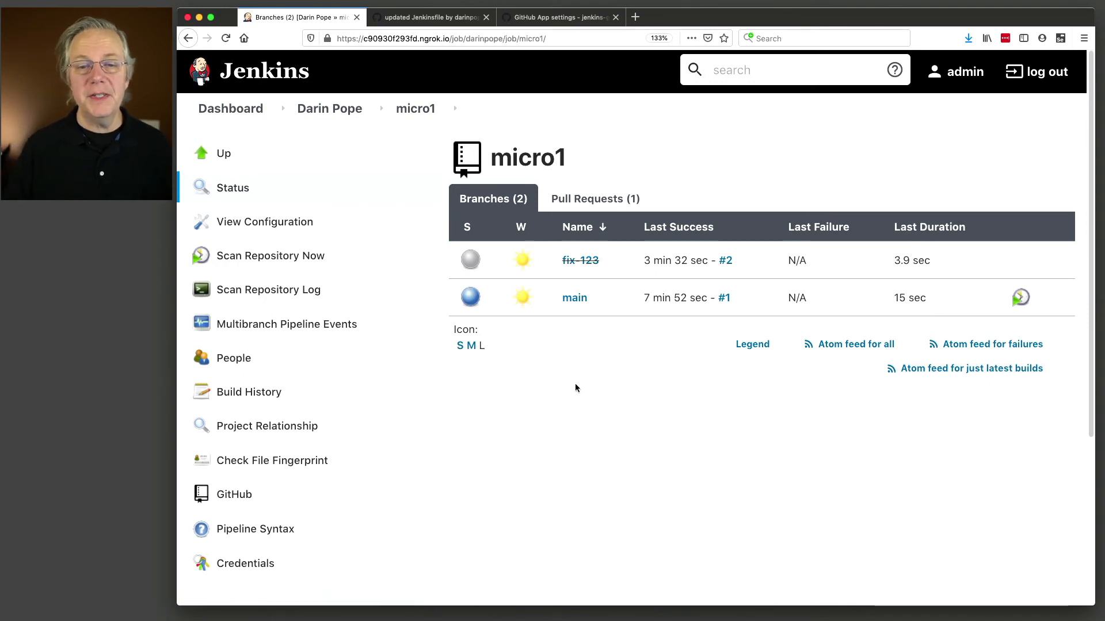
pyautogui.moveTo(607, 264)
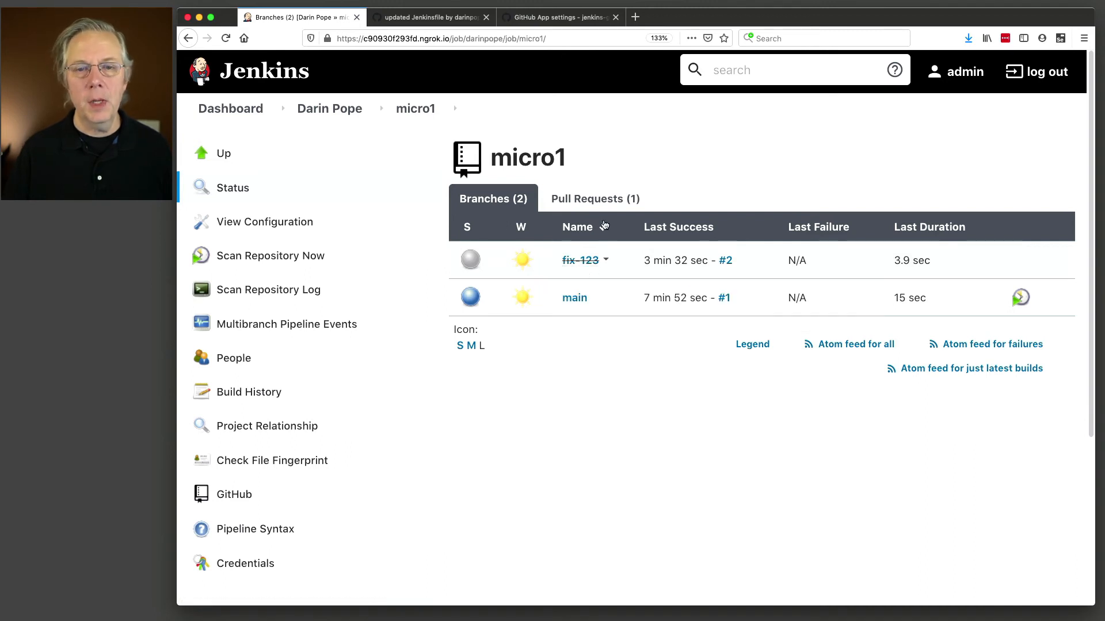
pyautogui.click(605, 196)
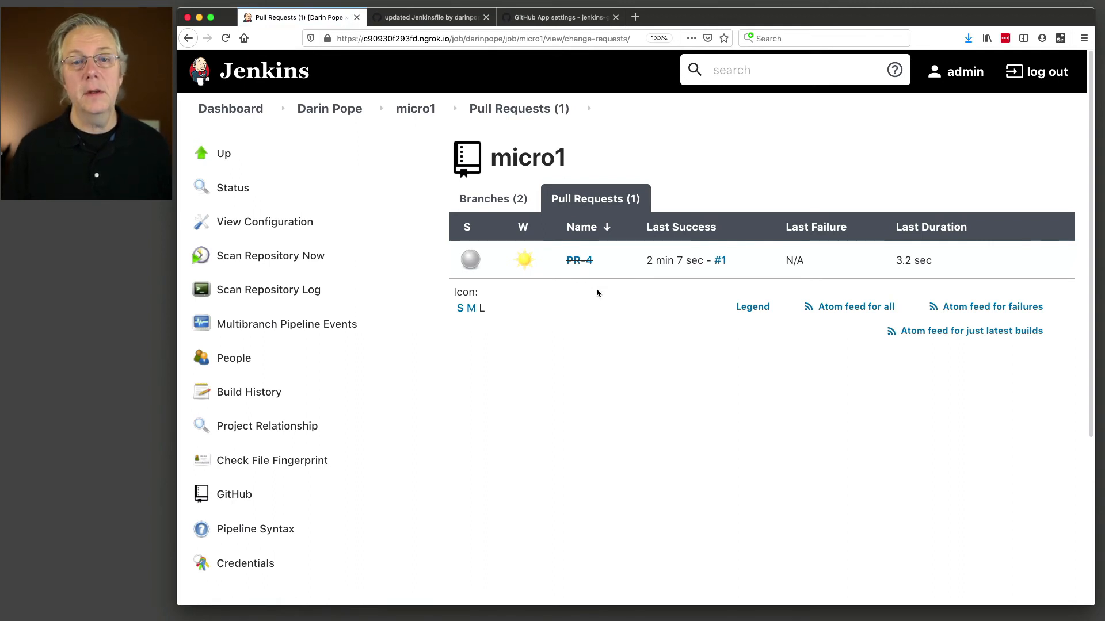
pyautogui.click(493, 198)
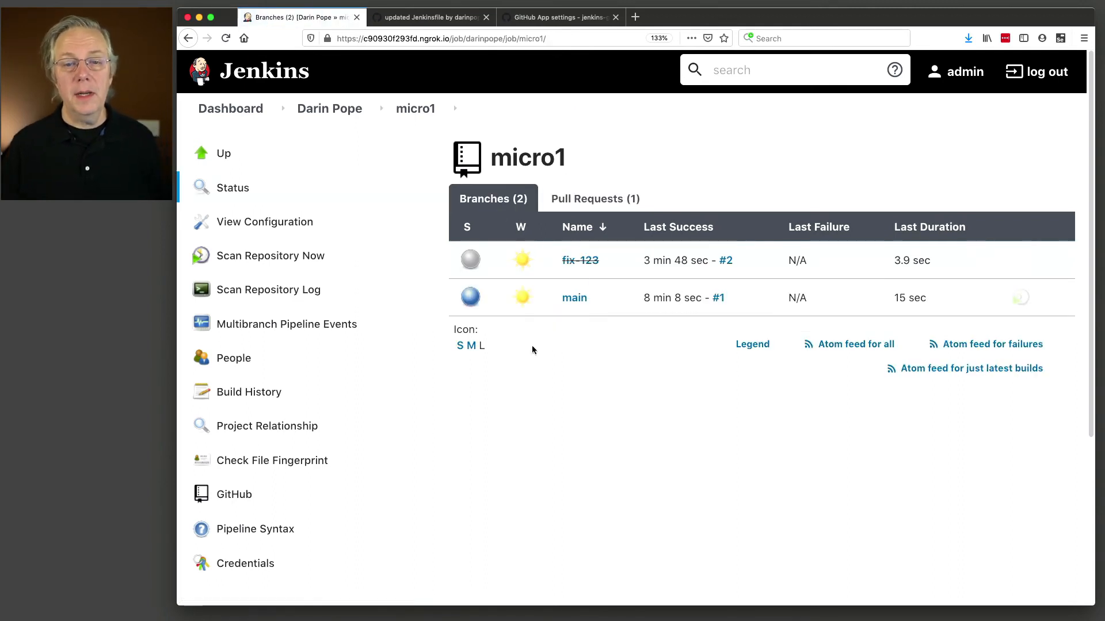
# Open the console output of main's build #2 and examine the Hello, fix branch and PR stages.
pyautogui.click(577, 297)
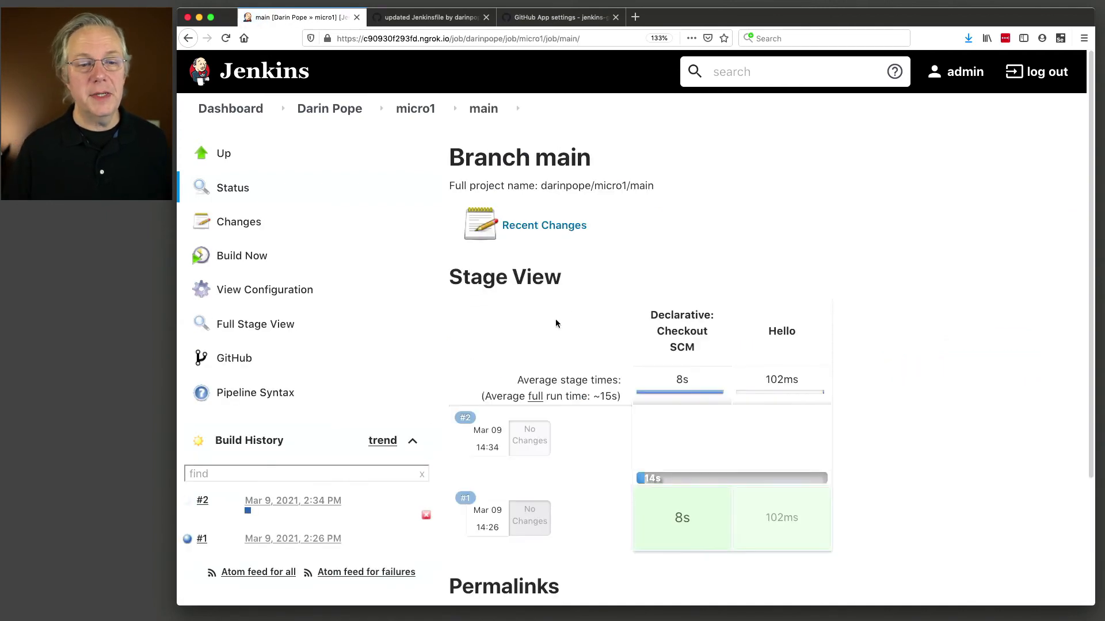
pyautogui.click(187, 501)
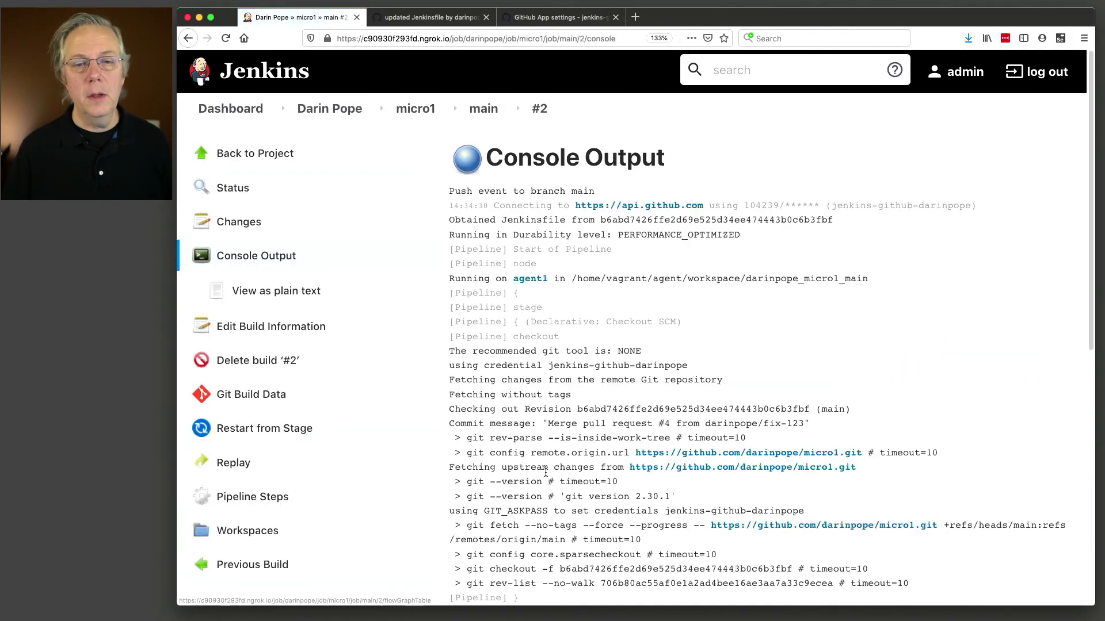
pyautogui.scroll(-10, 612, 457)
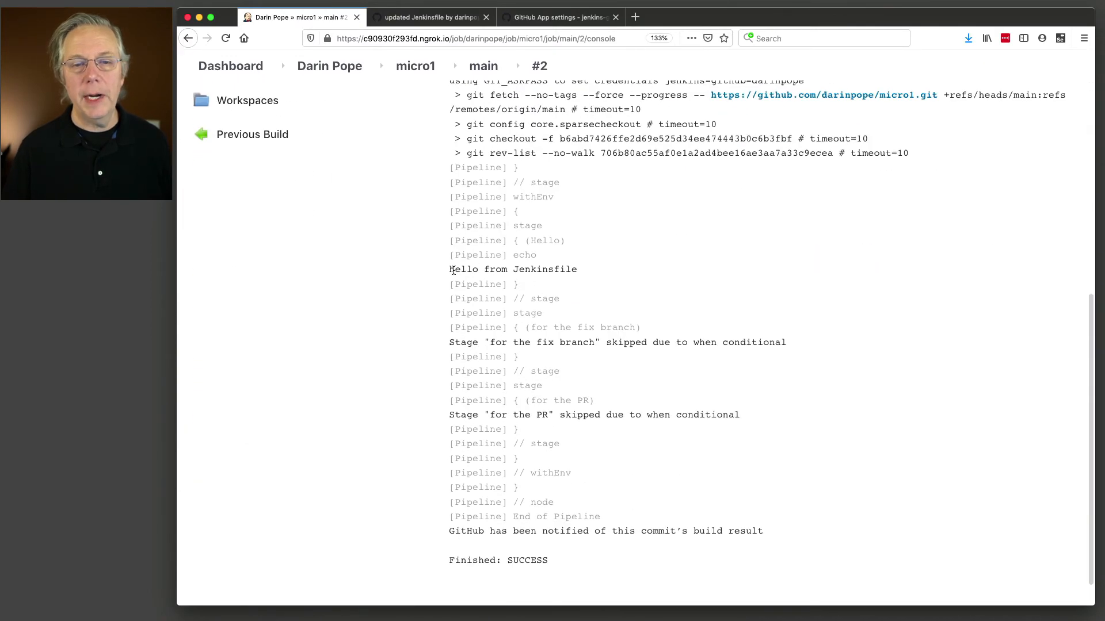
pyautogui.moveTo(454, 270); pyautogui.dragTo(572, 269)
pyautogui.moveTo(446, 342); pyautogui.dragTo(598, 342)
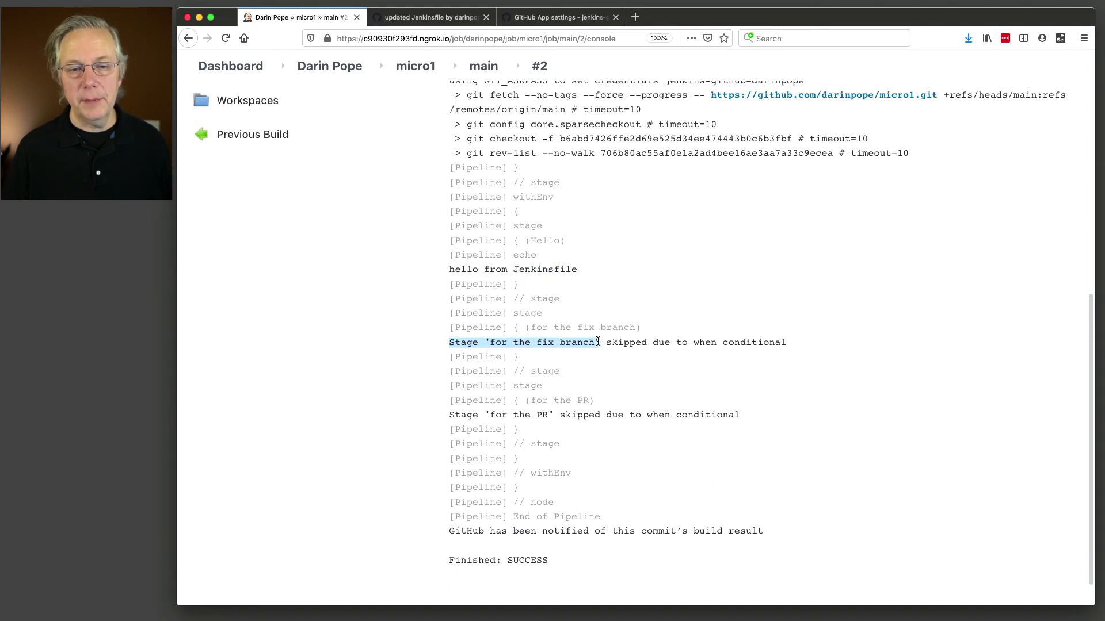
pyautogui.moveTo(450, 414); pyautogui.dragTo(601, 409)
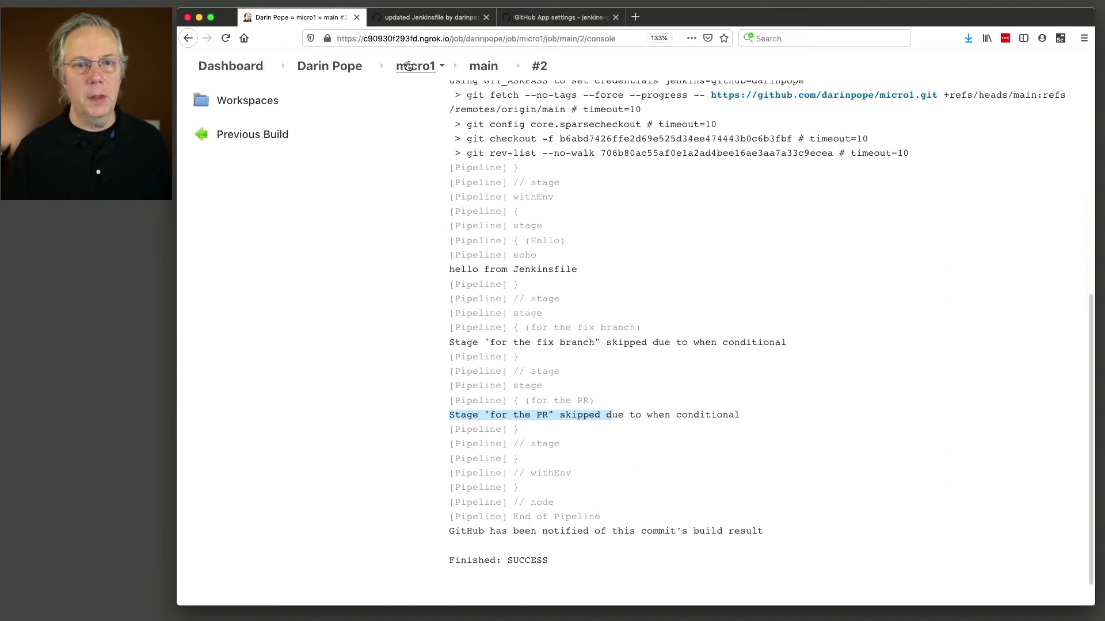
# Run a repository scan on micro1 and check its refreshed branch and pull request lists.
pyautogui.click(405, 65)
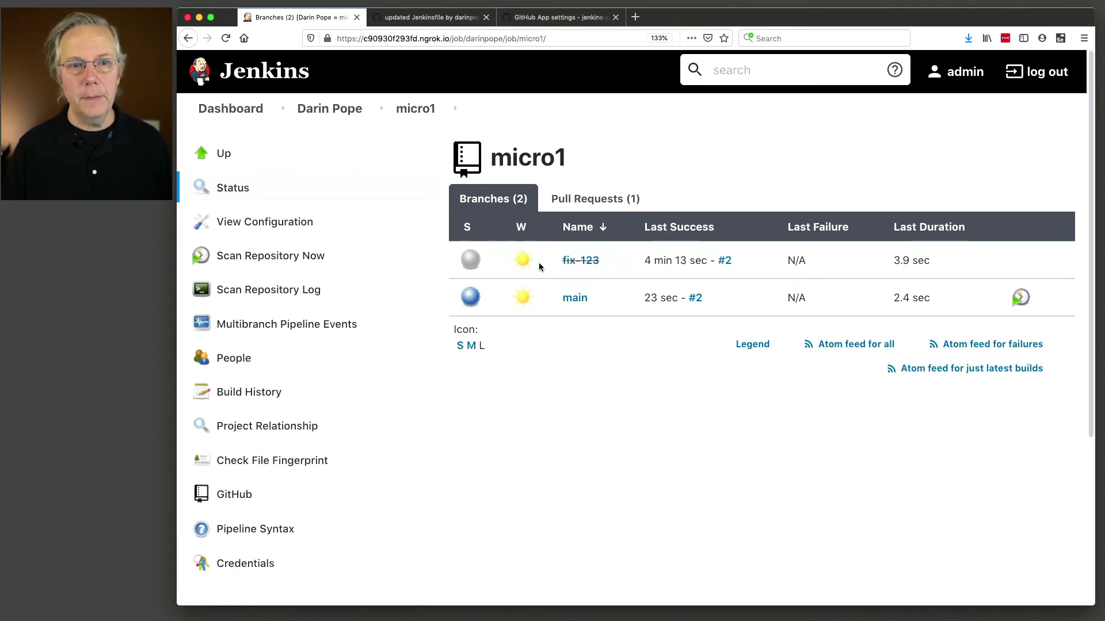
pyautogui.click(299, 262)
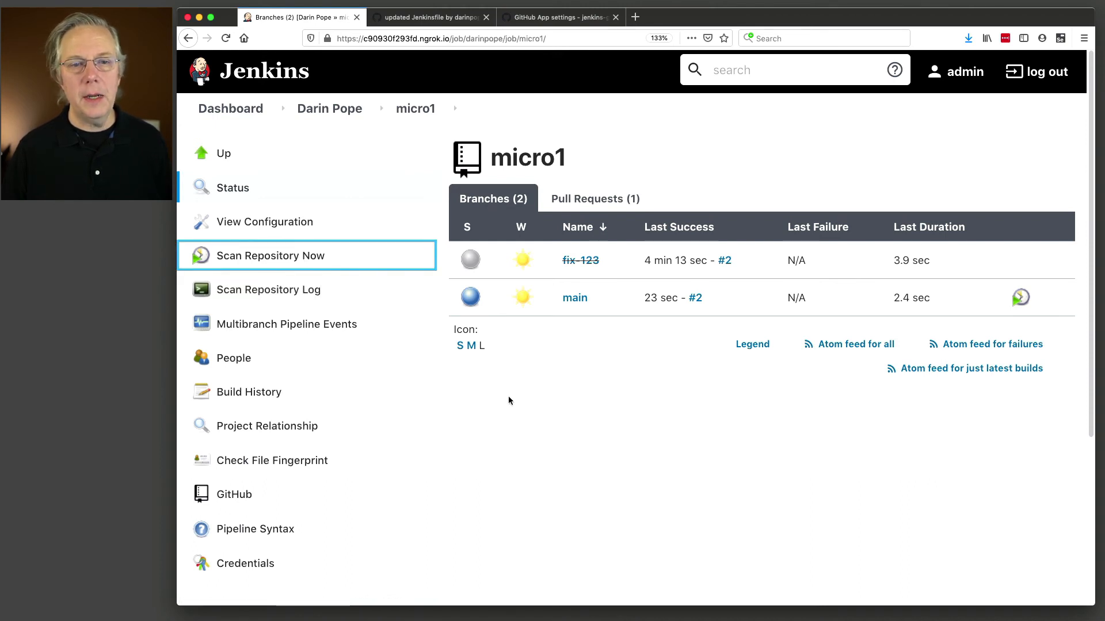
pyautogui.click(414, 110)
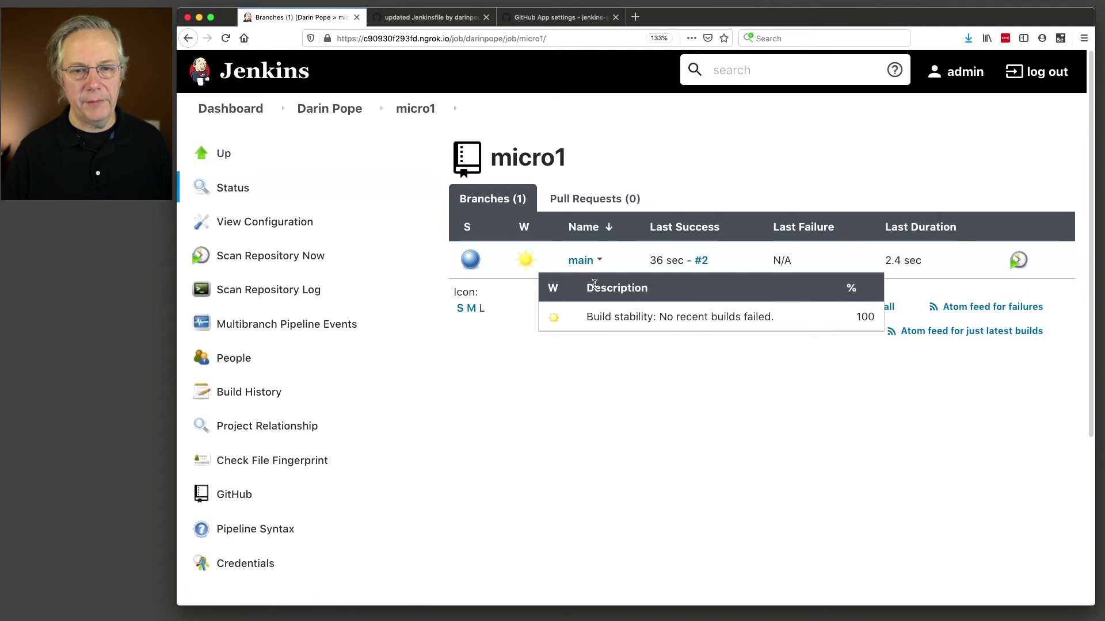
pyautogui.click(601, 201)
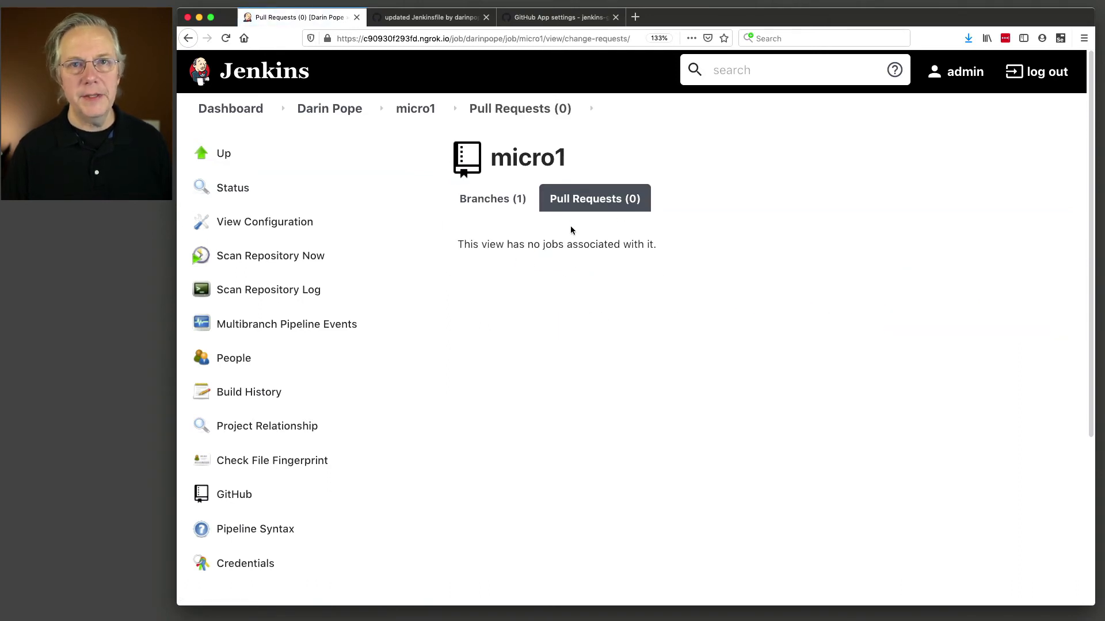
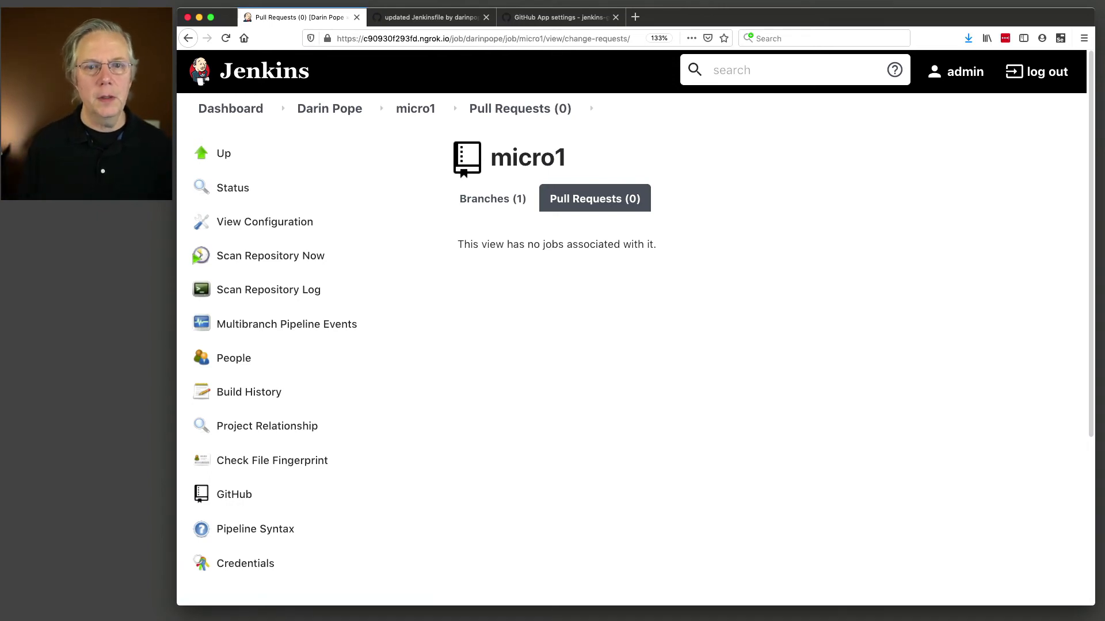
# Switch to the terminal, change to the ../micro2 directory and clear the screen.
pyautogui.press('super+Tab')
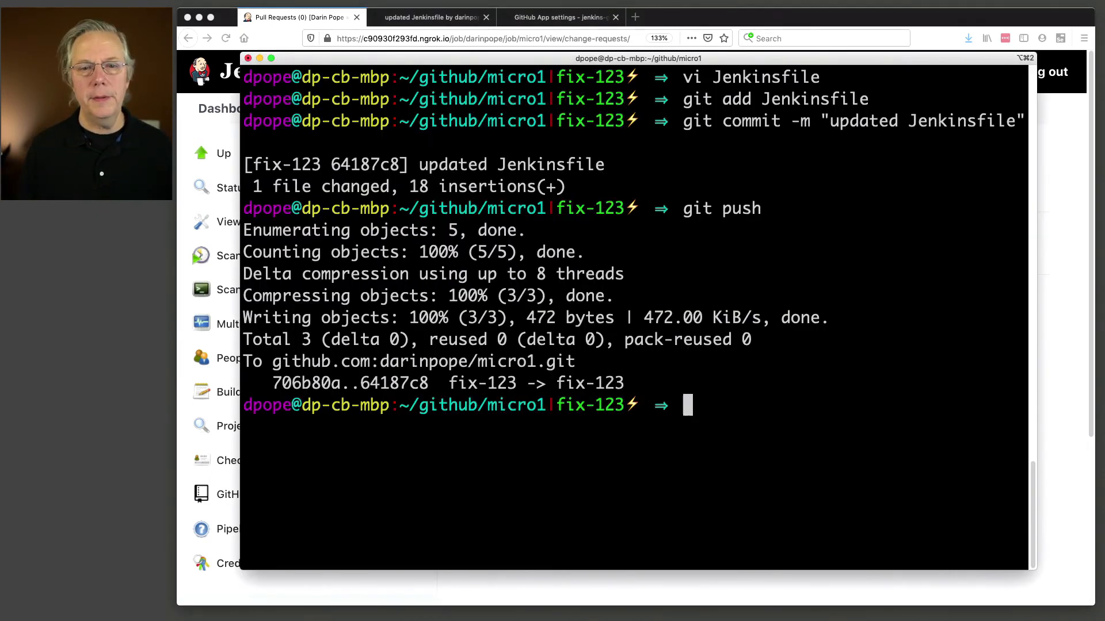
pyautogui.write('cd ../micro2')
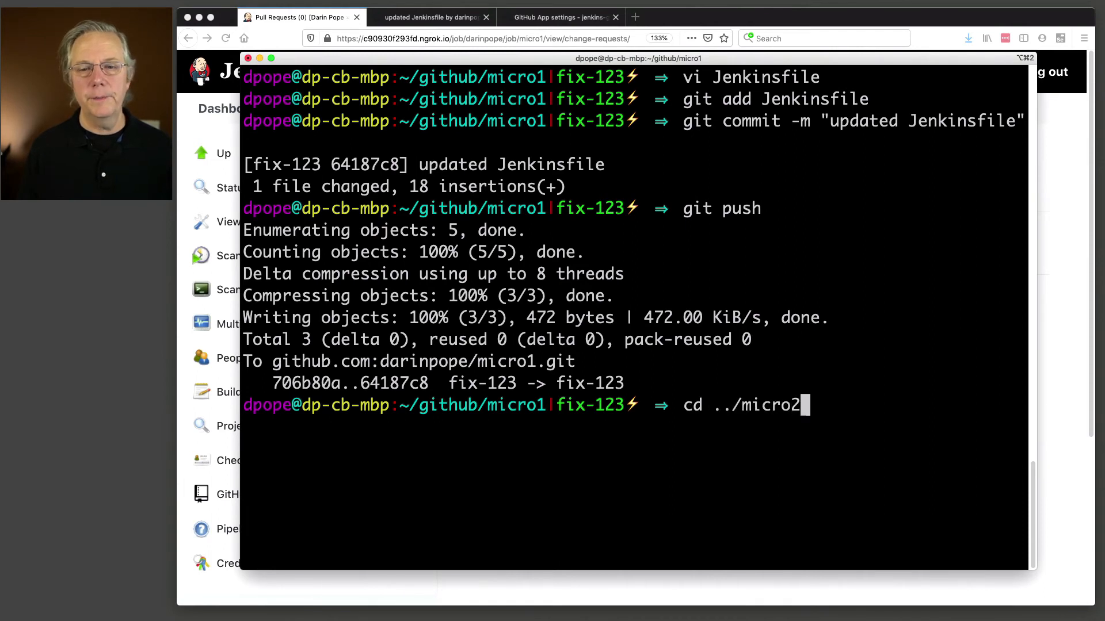
pyautogui.press('Return')
pyautogui.write('clear')
pyautogui.press('Return')
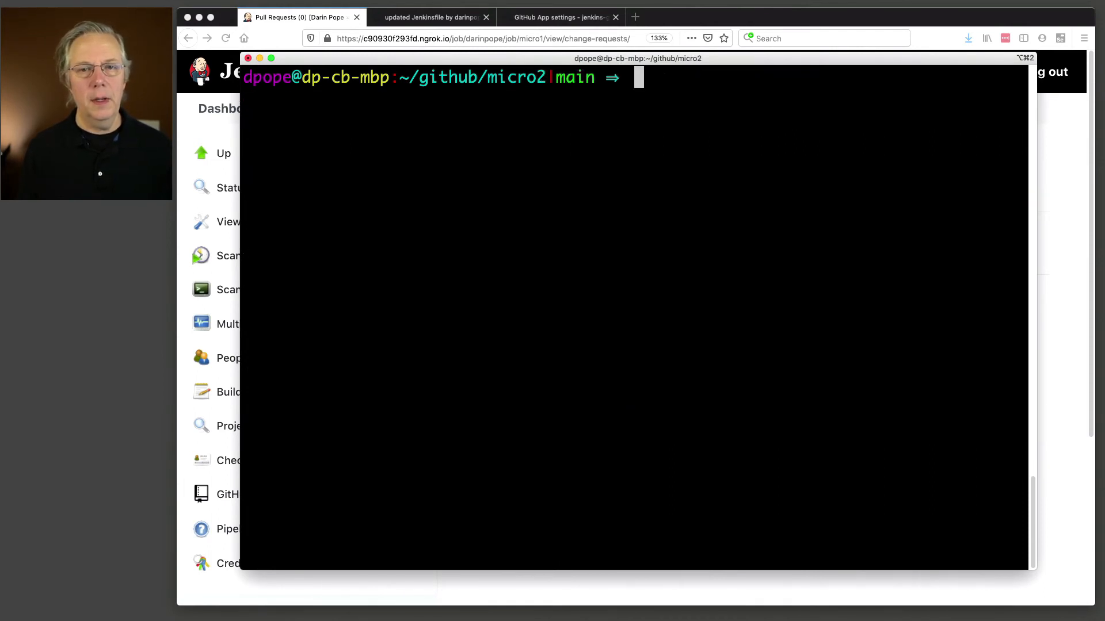
# Create Jenkinsfile-m2 in vi with a linux-agent pipeline whose Hello stage echoes "hello from Jenkinsfile-m2", and save it.
pyautogui.write('vi Jenkinsfile-m2')
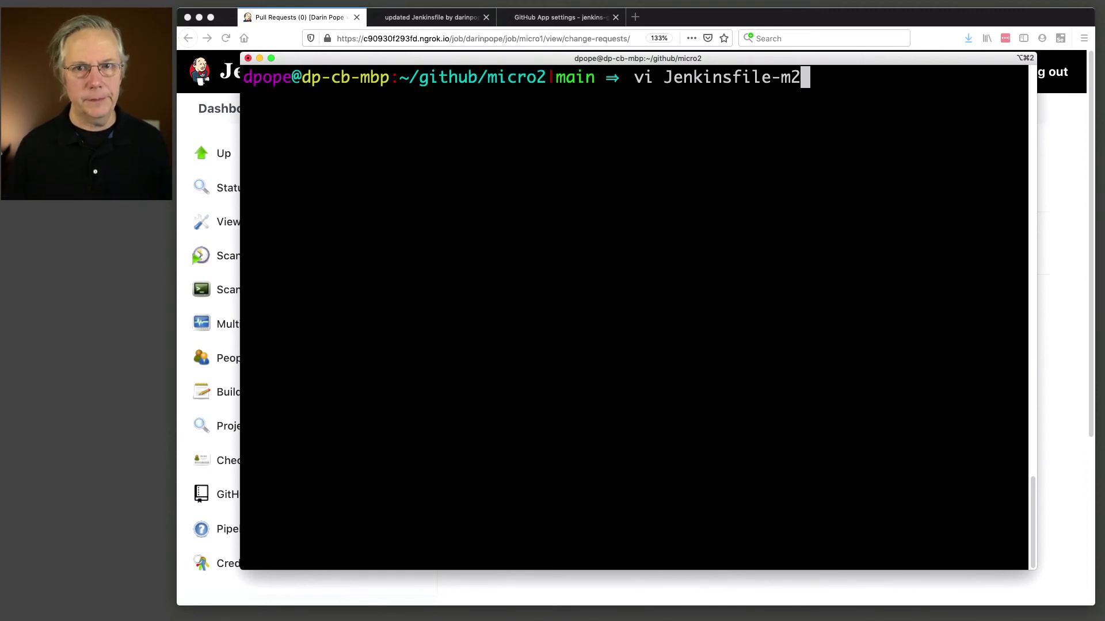
pyautogui.press('Return')
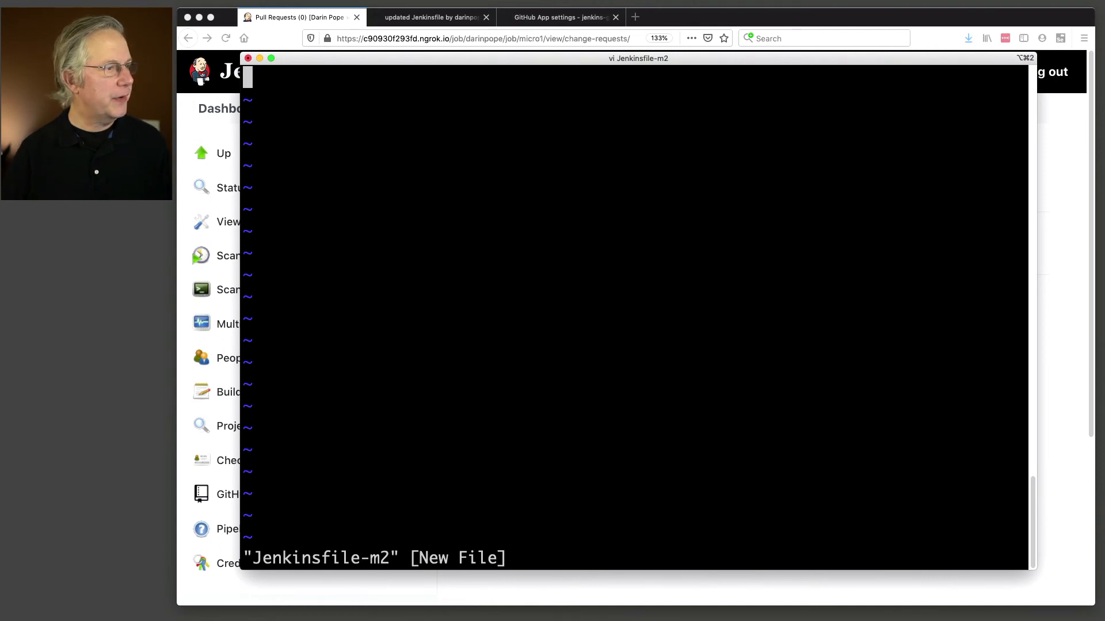
pyautogui.press('super+Tab')
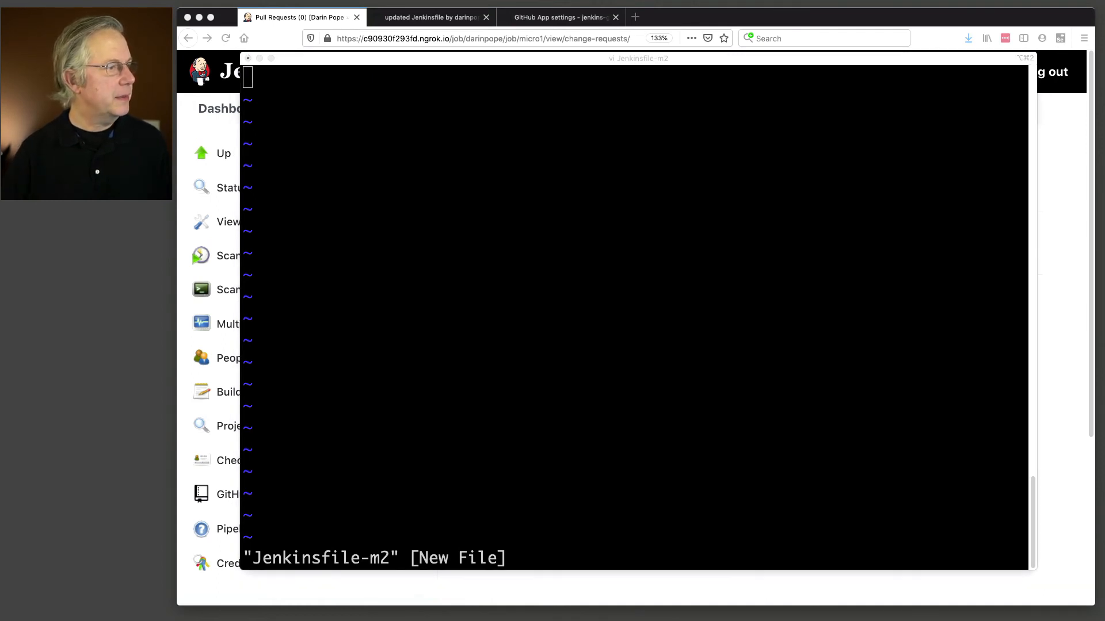
pyautogui.click(681, 315)
pyautogui.write('pipeline {   agent {label "linux"}   stages {     stage(\'Hello\') {       steps {         echo "hello from Jenkinsfile-m2"       }     }   } }')
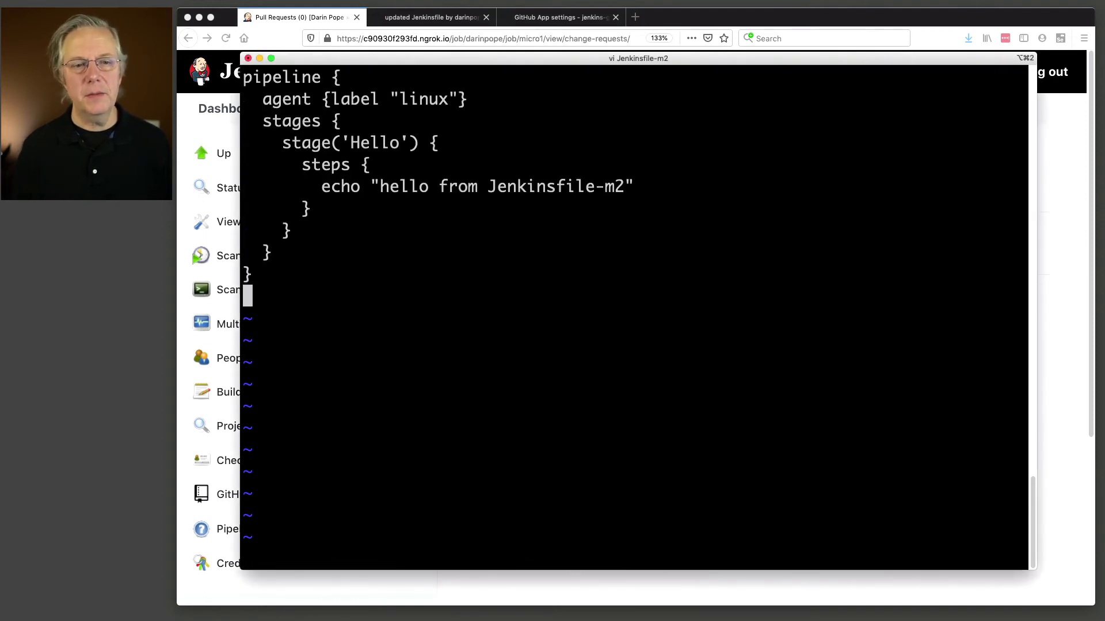
pyautogui.press('k')
pyautogui.press('k')
pyautogui.press('k')
pyautogui.press('k')
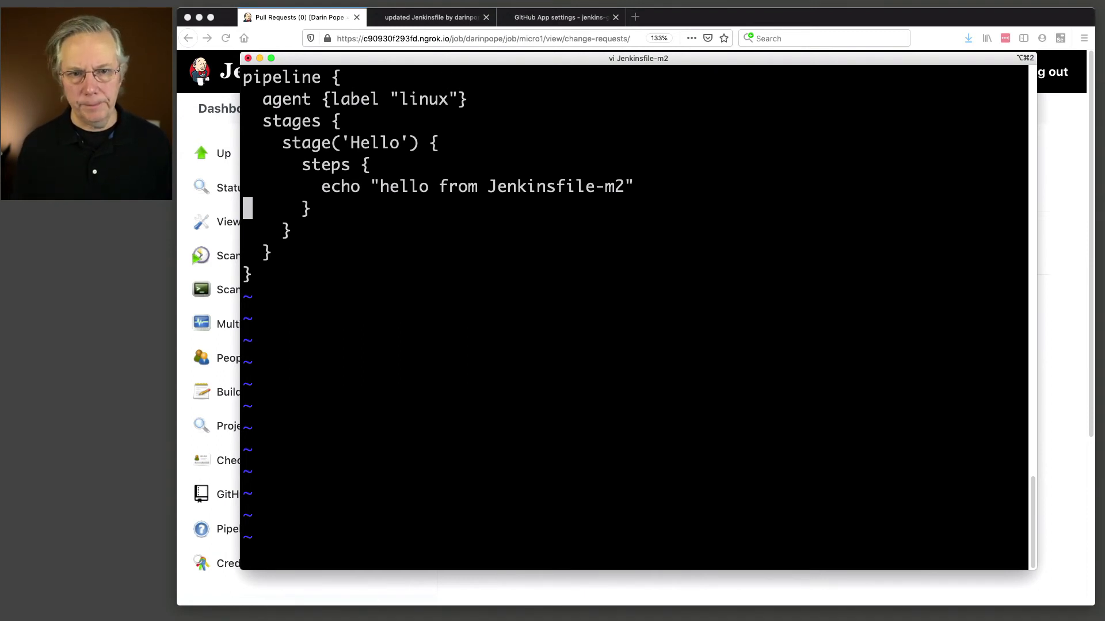
pyautogui.write(':wq')
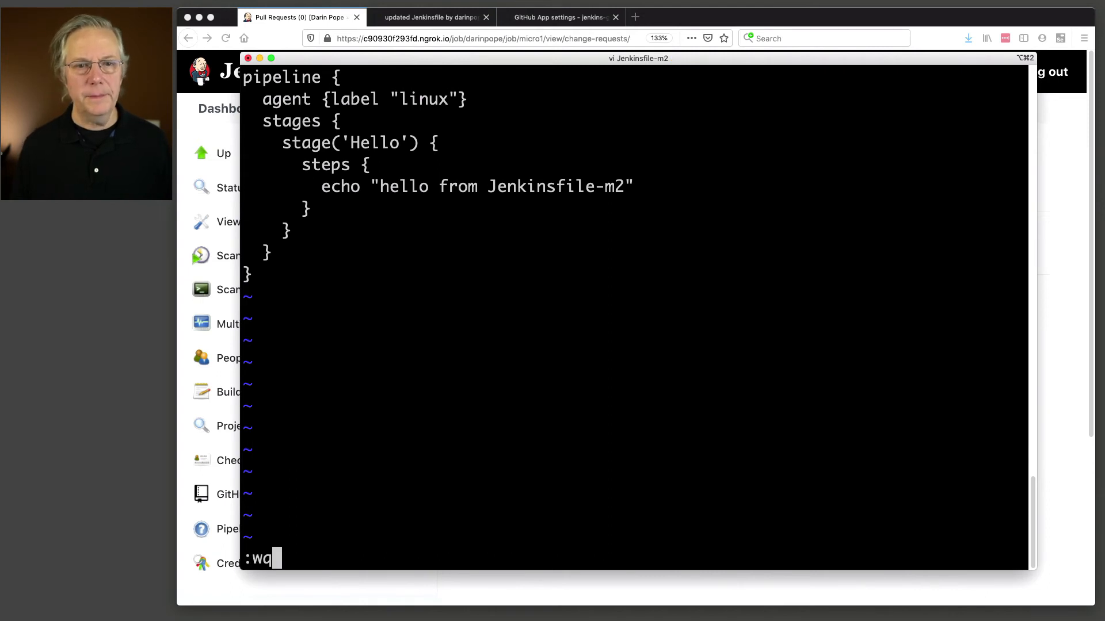
pyautogui.press('Return')
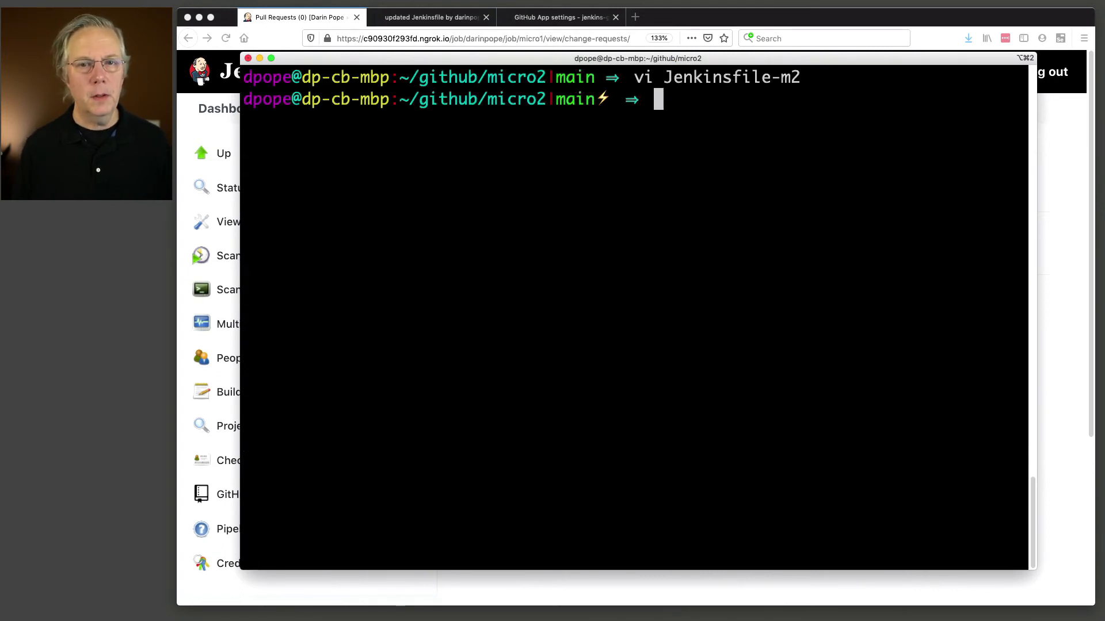
# Stage Jenkinsfile-m2, commit it with the message "added Jenkinsfile-m2" and push it to micro2's main branch.
pyautogui.write('git add Jenkinsfile-m2')
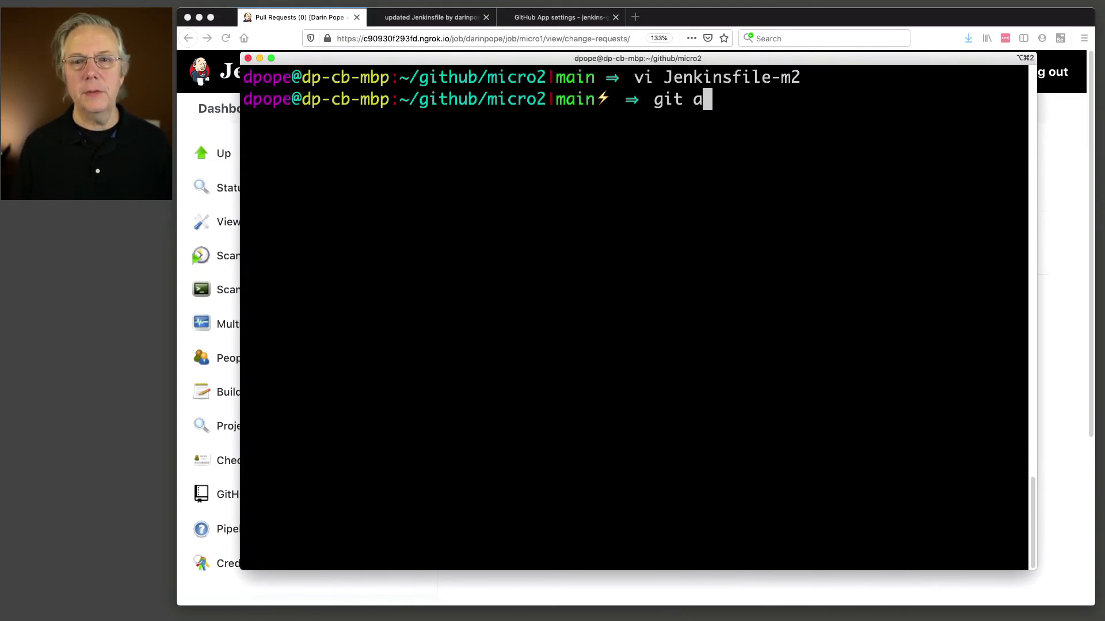
pyautogui.press('Return')
pyautogui.write('git commit -m "added Jenkinsfile-')
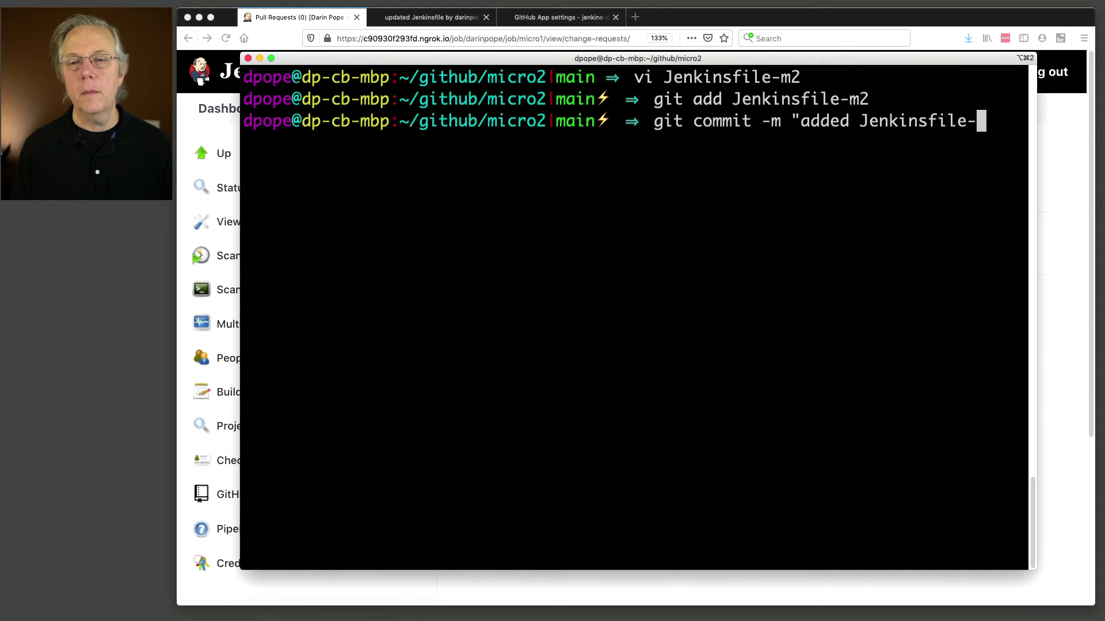
pyautogui.write('m2"')
pyautogui.press('Return')
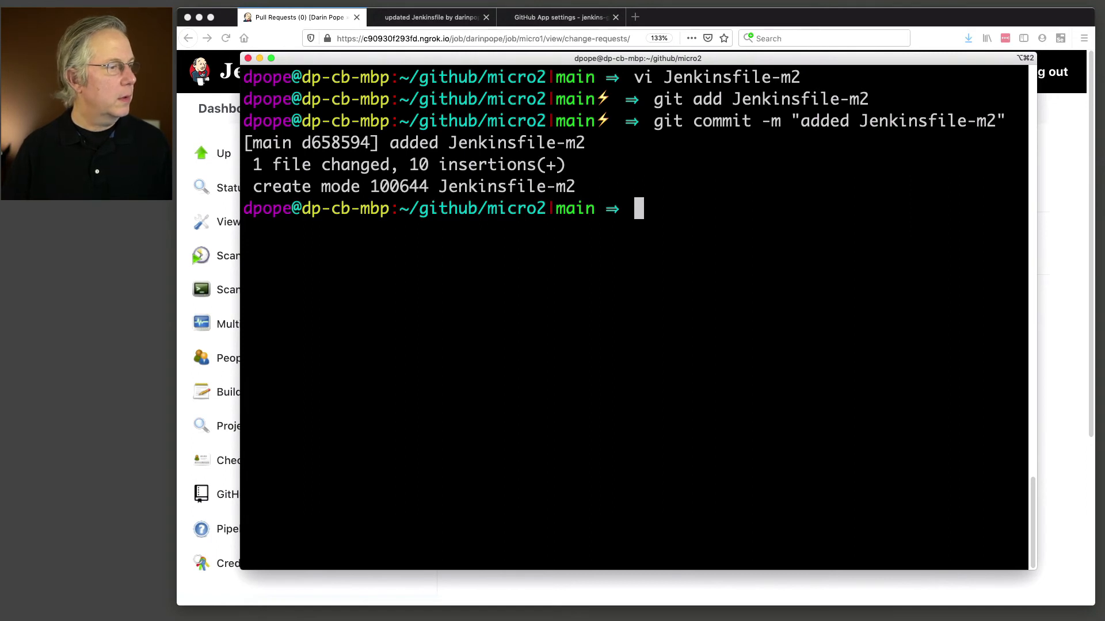
pyautogui.write('git push')
pyautogui.press('Return')
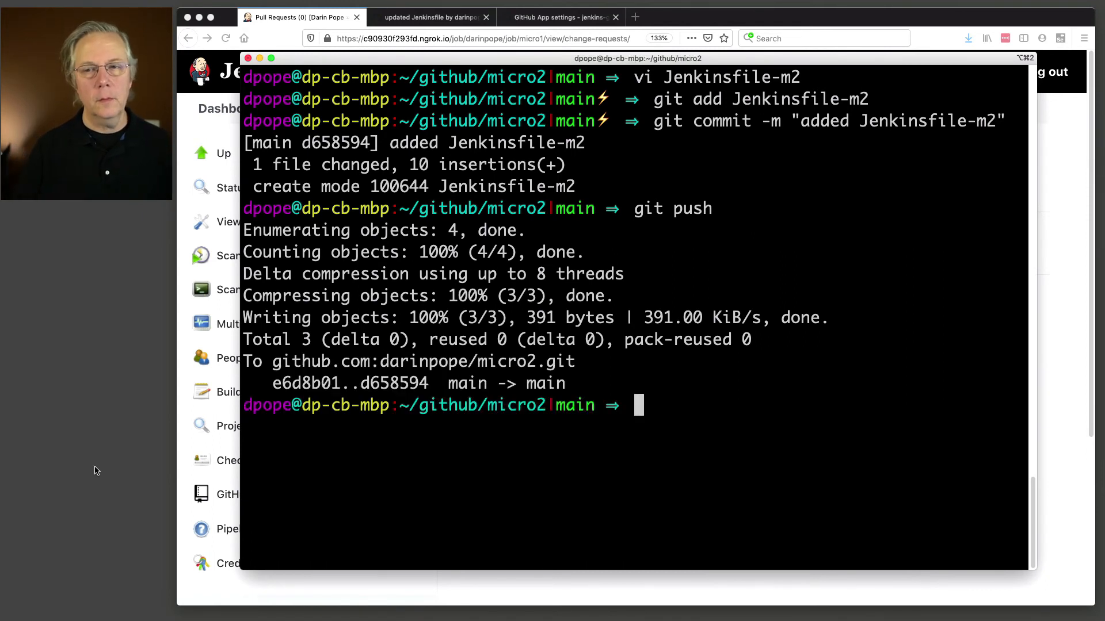
# Return to Jenkins and open the organization folder to check its repository list.
pyautogui.click(1056, 501)
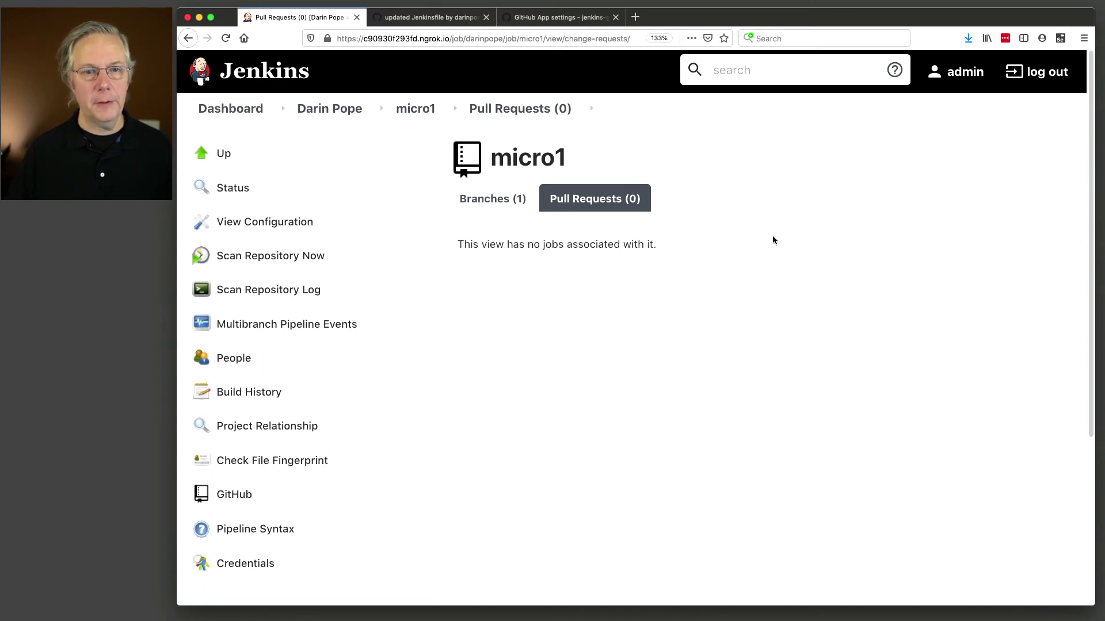
pyautogui.click(349, 113)
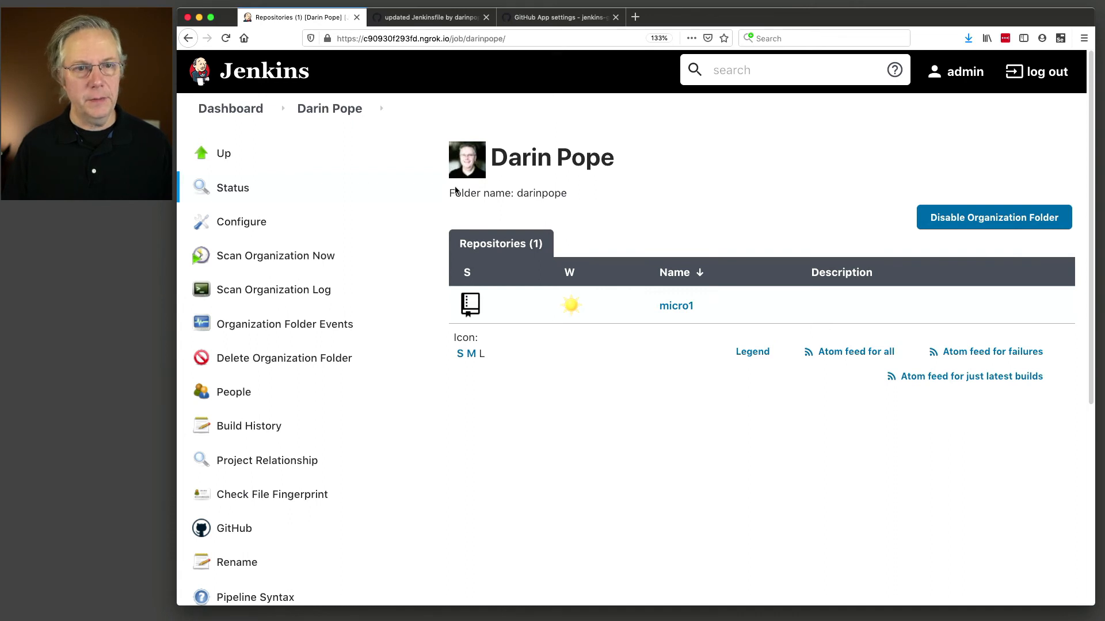
# Add a second Pipeline Jenkinsfile project recognizer with script path Jenkinsfile-m2 to the organization folder's configuration and save it.
pyautogui.click(242, 224)
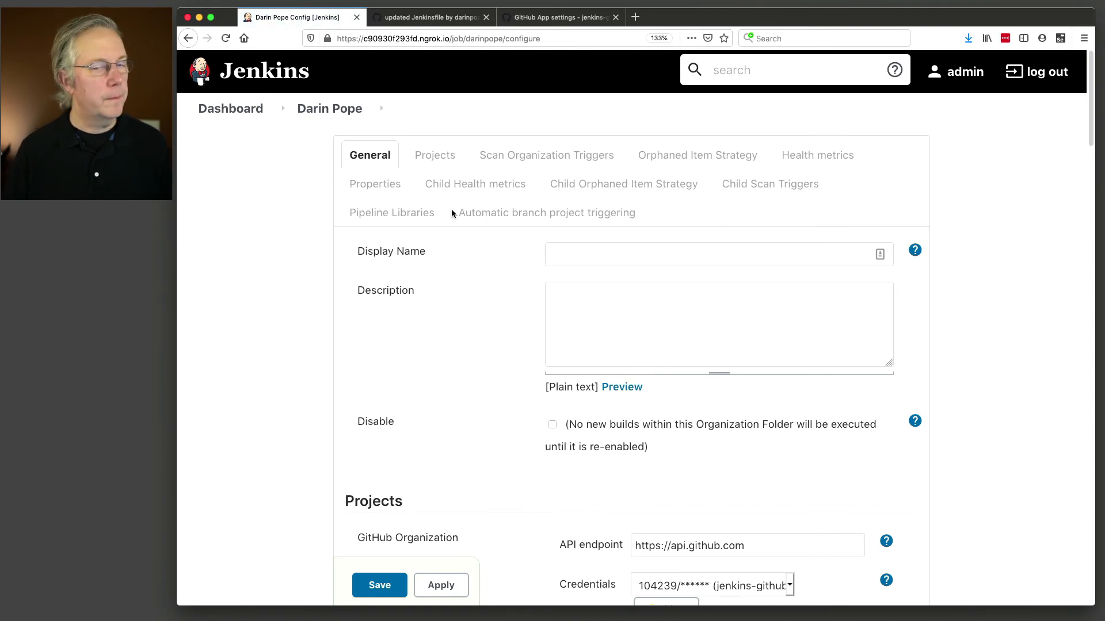
pyautogui.scroll(-2, 543, 237)
pyautogui.scroll(-14, 543, 238)
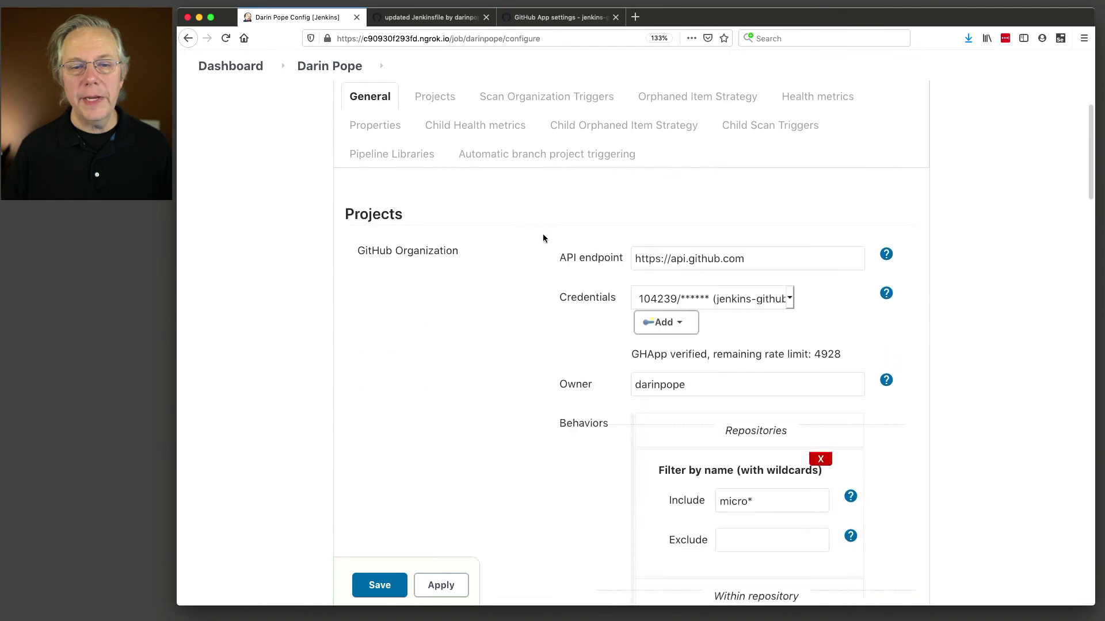
pyautogui.scroll(-18, 543, 238)
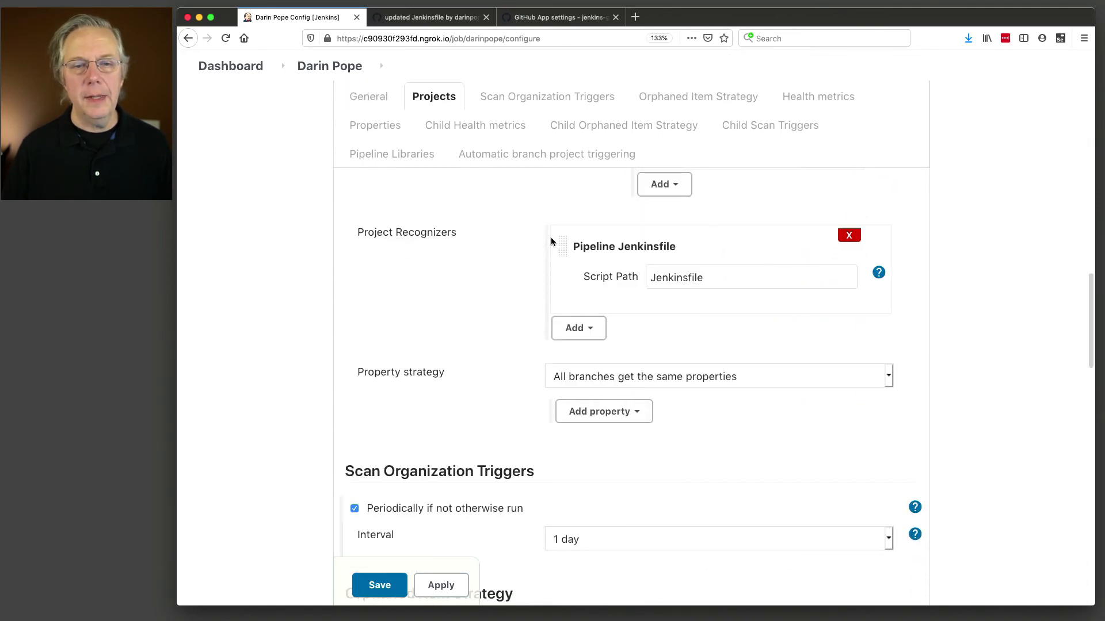
pyautogui.click(595, 330)
pyautogui.click(615, 354)
pyautogui.click(740, 368)
pyautogui.write('-')
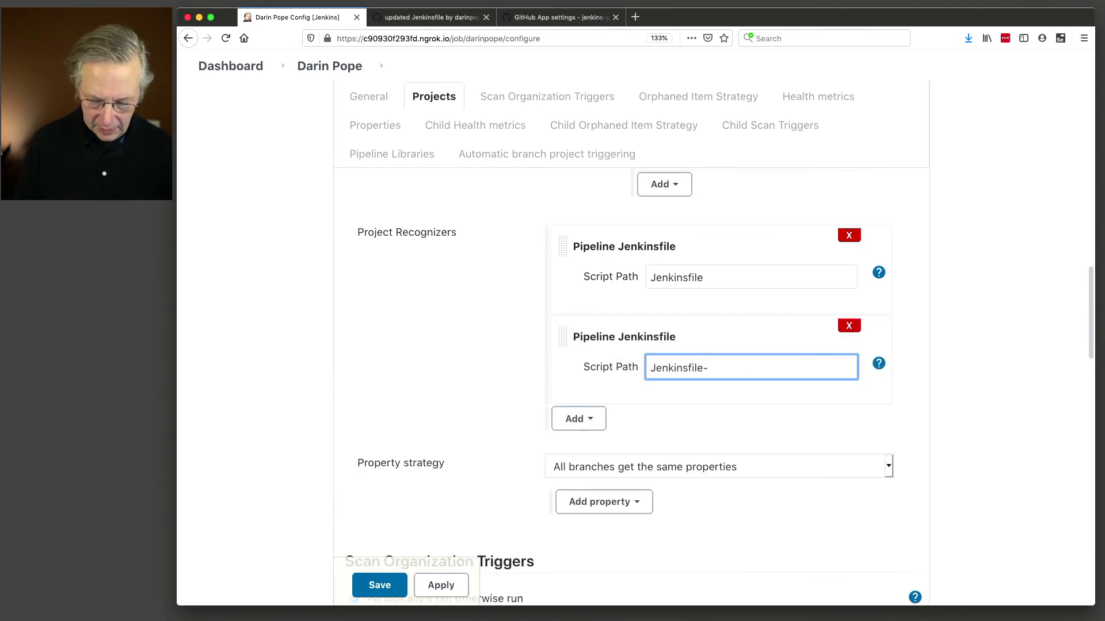
pyautogui.write('m2')
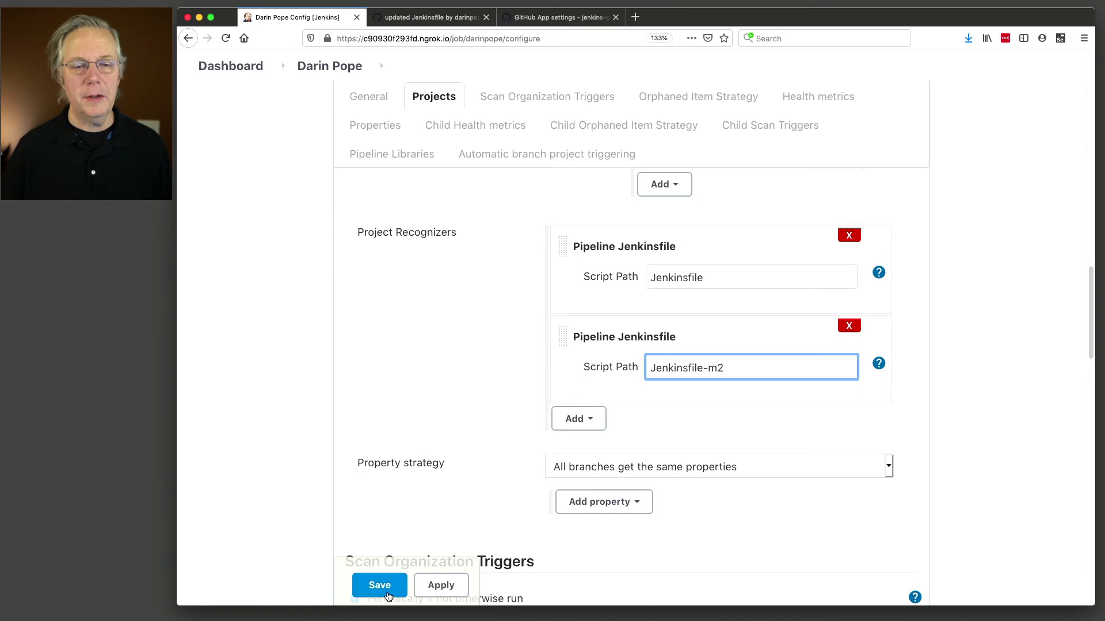
pyautogui.click(389, 596)
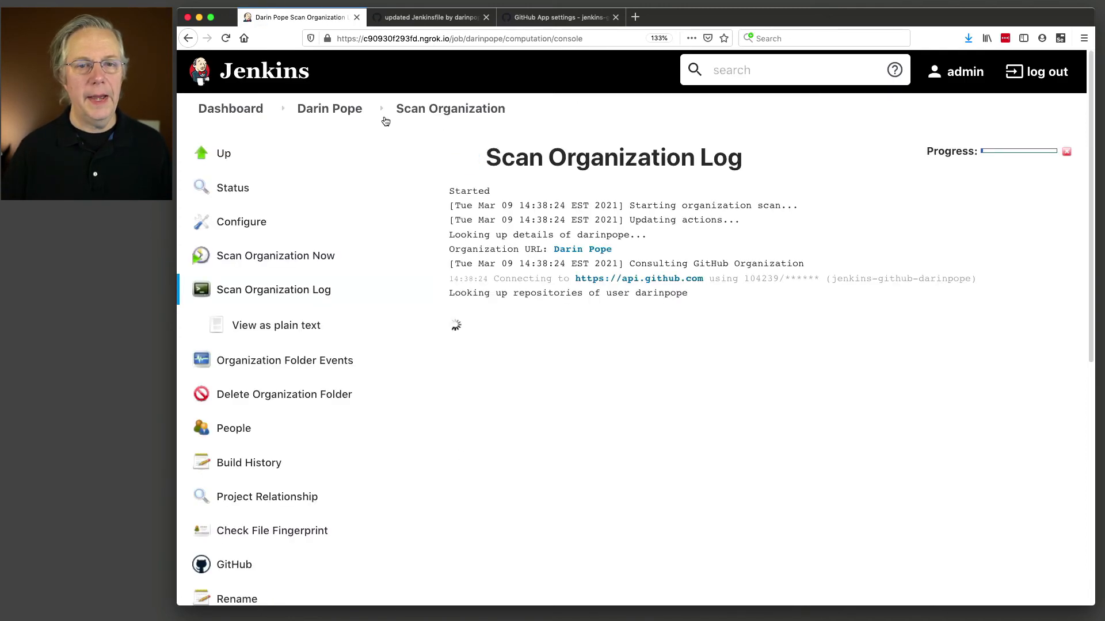
# Return to the organization folder, refresh its repository list and open the micro2 repository.
pyautogui.click(343, 115)
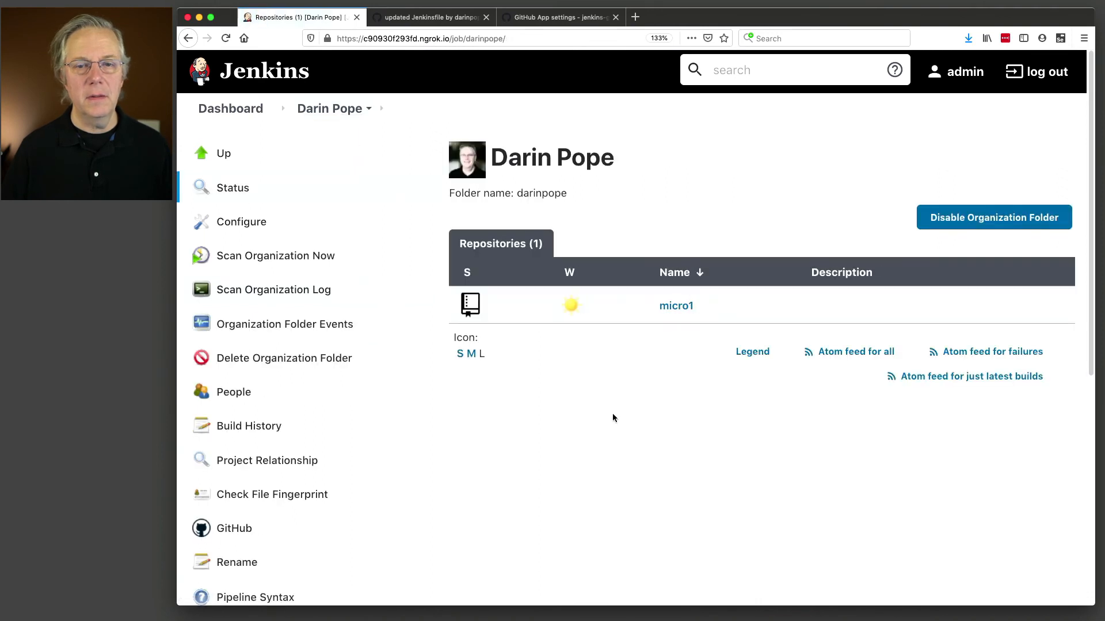
pyautogui.click(332, 110)
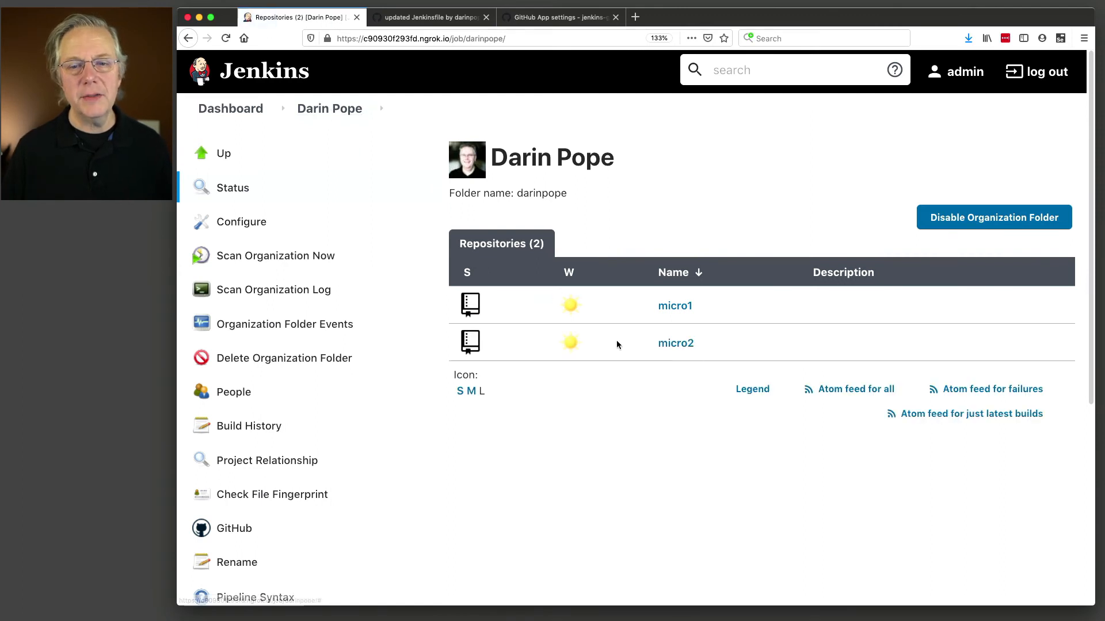
pyautogui.click(676, 344)
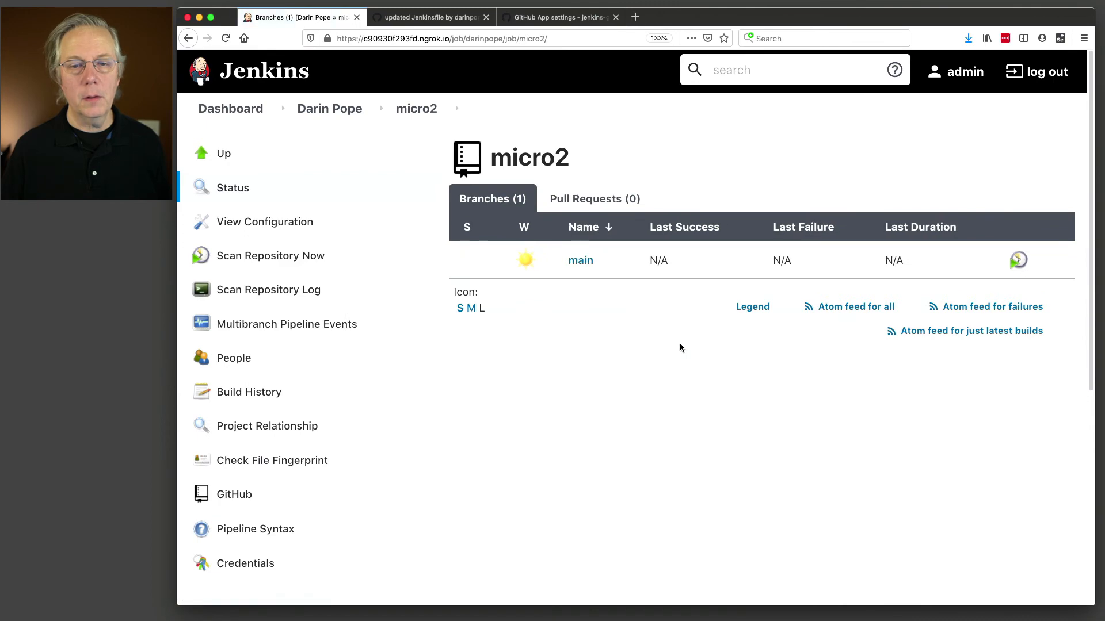
# Open the console output of build #1 on micro2's main branch and highlight the message echoed by the Hello stage.
pyautogui.click(582, 263)
pyautogui.click(189, 500)
pyautogui.scroll(-10, 557, 483)
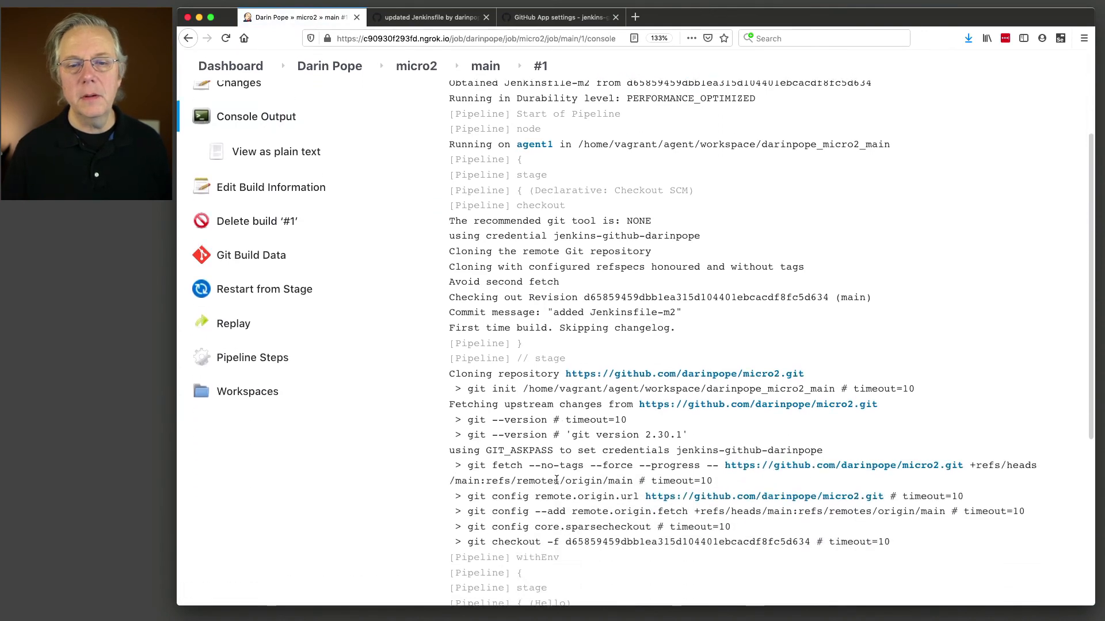
pyautogui.scroll(-3, 557, 483)
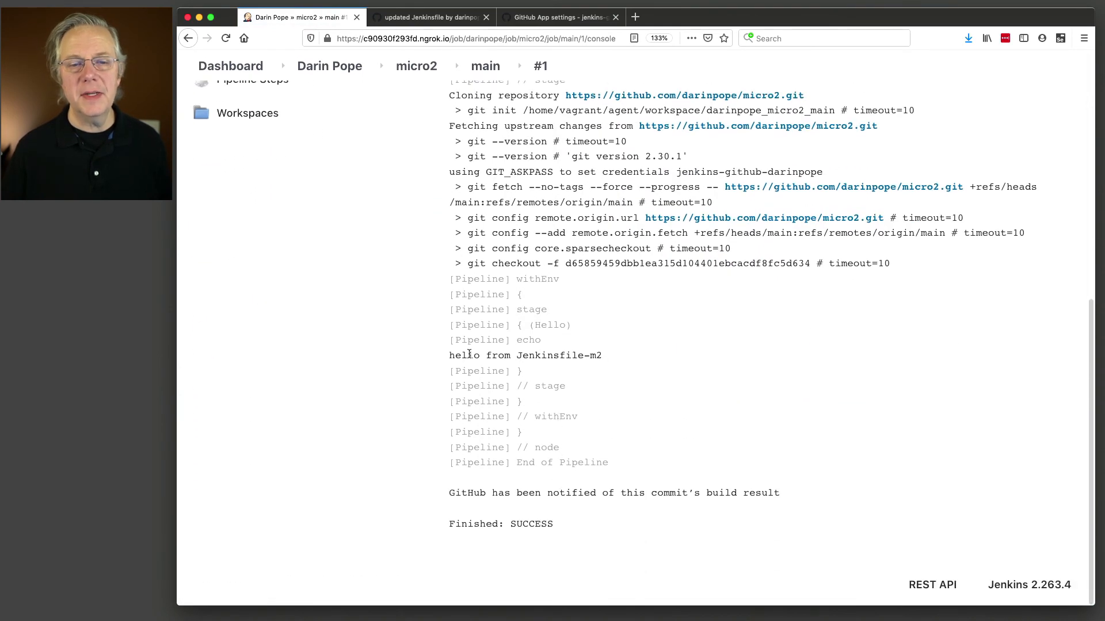
pyautogui.moveTo(450, 355); pyautogui.dragTo(605, 358)
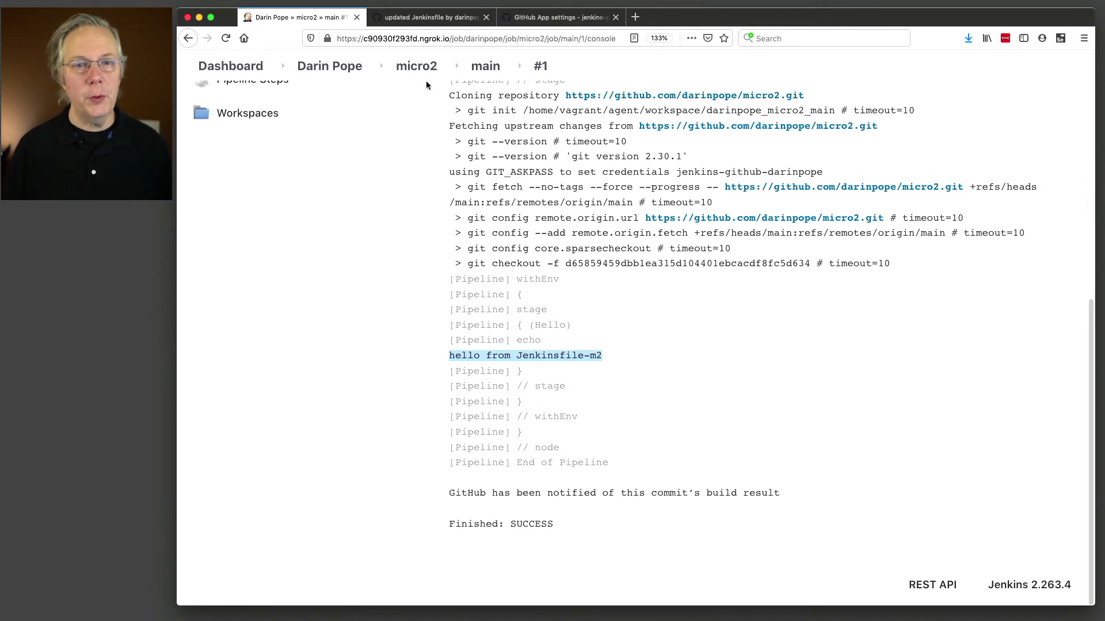
# Review the script paths and order of the two project recognizers in the organization folder's configuration, and save it without changes.
pyautogui.click(345, 70)
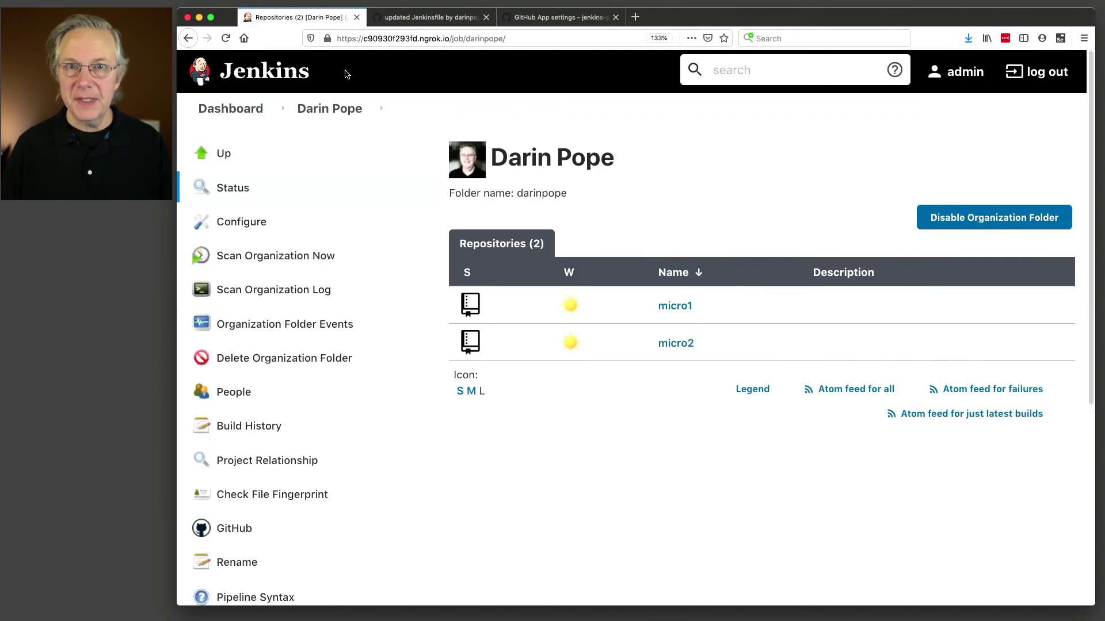
pyautogui.click(264, 221)
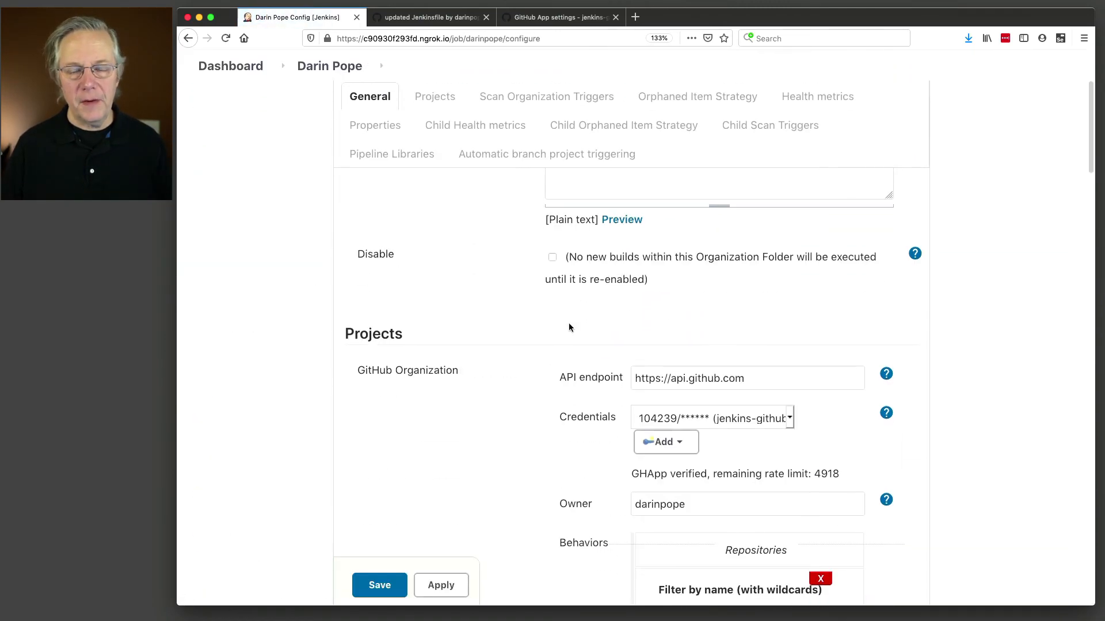
pyautogui.scroll(-3, 552, 316)
pyautogui.scroll(-10, 513, 299)
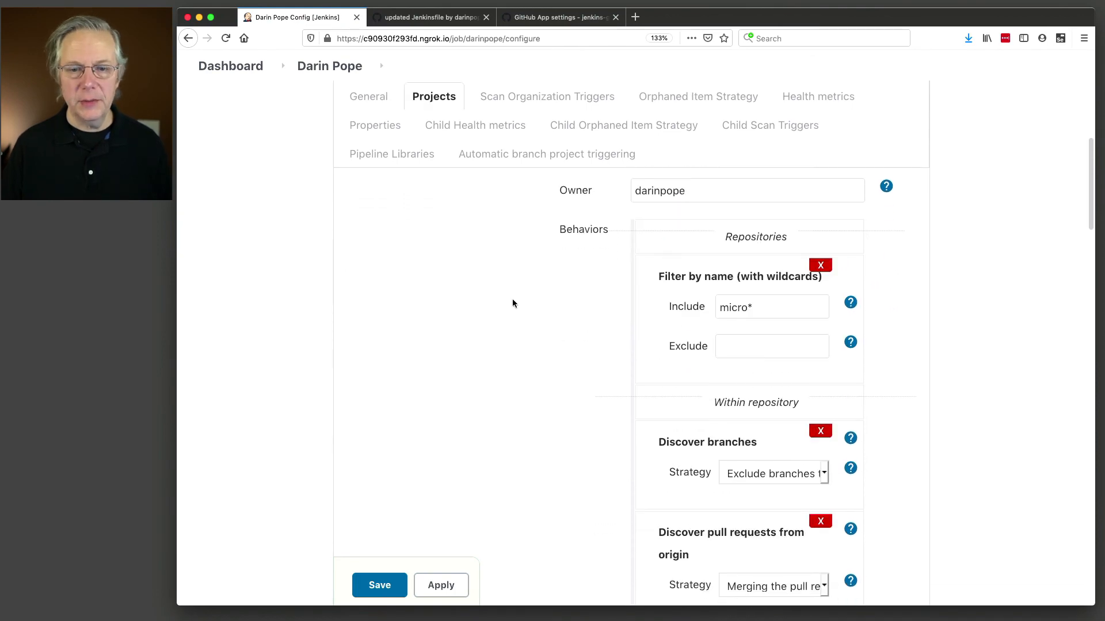
pyautogui.moveTo(743, 251); pyautogui.dragTo(646, 252)
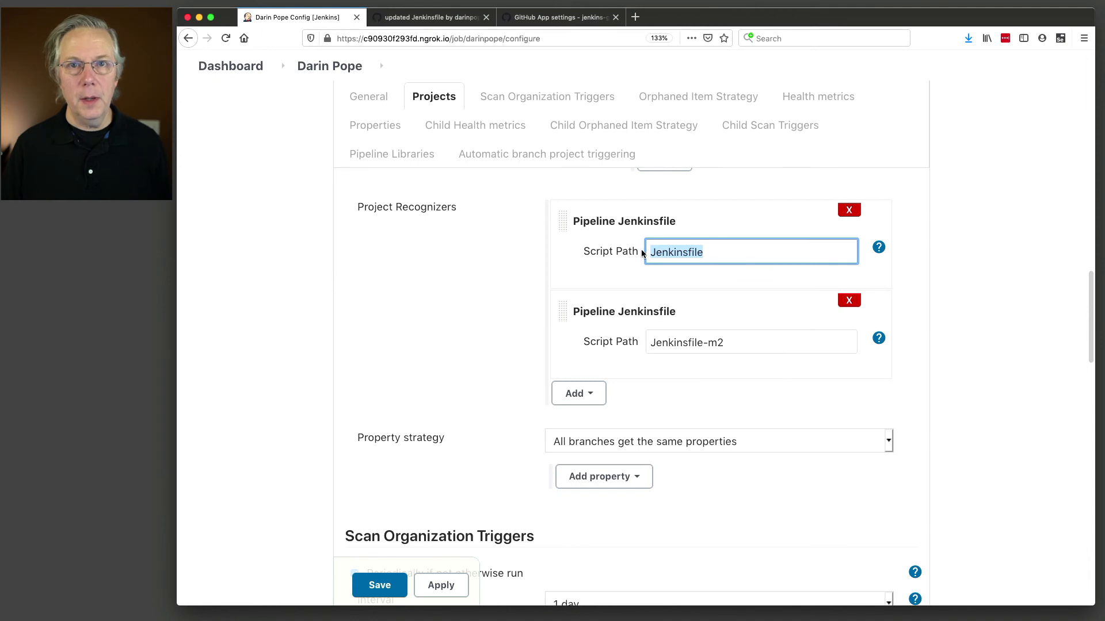
pyautogui.moveTo(750, 343); pyautogui.dragTo(649, 340)
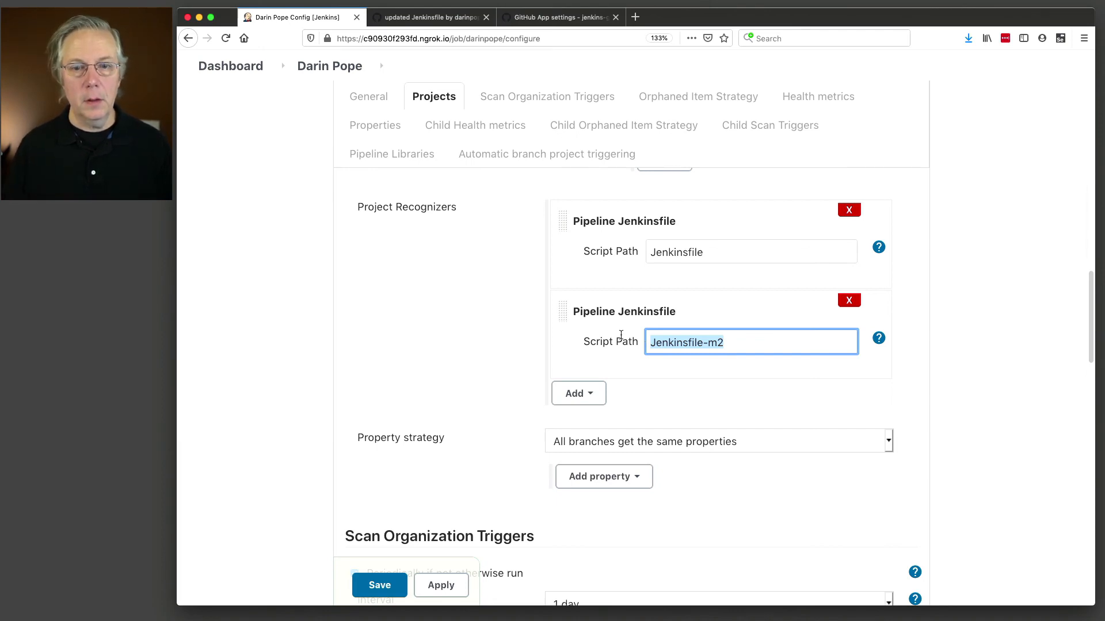
pyautogui.click(397, 587)
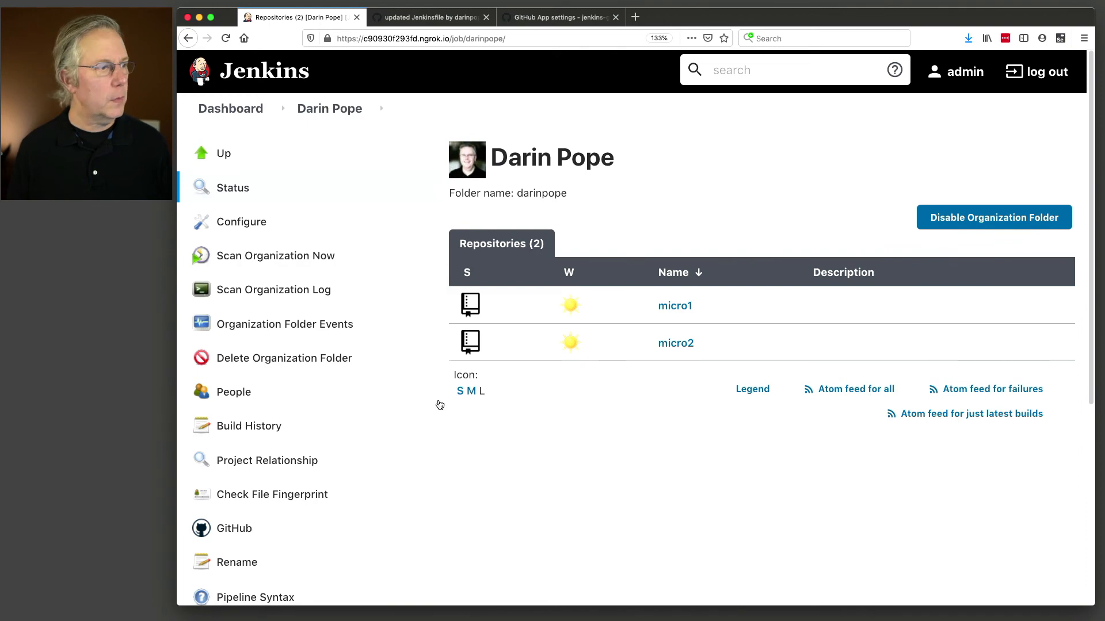
# Switch to the terminal and copy Jenkinsfile-m2 to a new file named Jenkinsfile in the micro2 directory.
pyautogui.press('super+Tab')
pyautogui.write('co J')
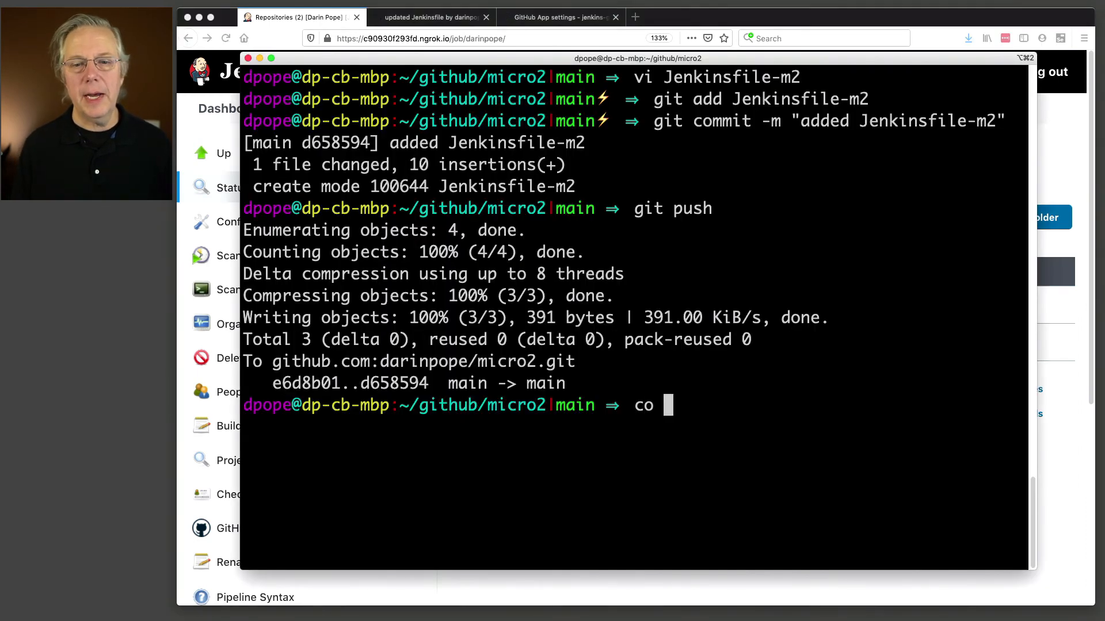
pyautogui.press('BackSpace')
pyautogui.press('BackSpace')
pyautogui.press('BackSpace')
pyautogui.write('p J')
pyautogui.press('Tab')
pyautogui.write('-')
pyautogui.press('Tab')
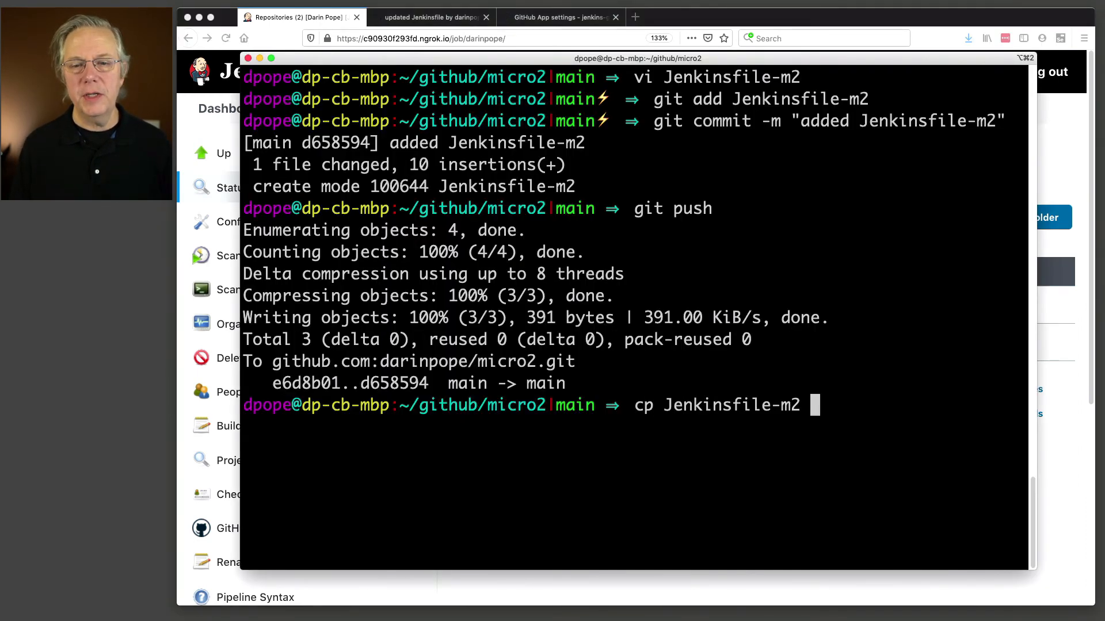
pyautogui.write('Jenk')
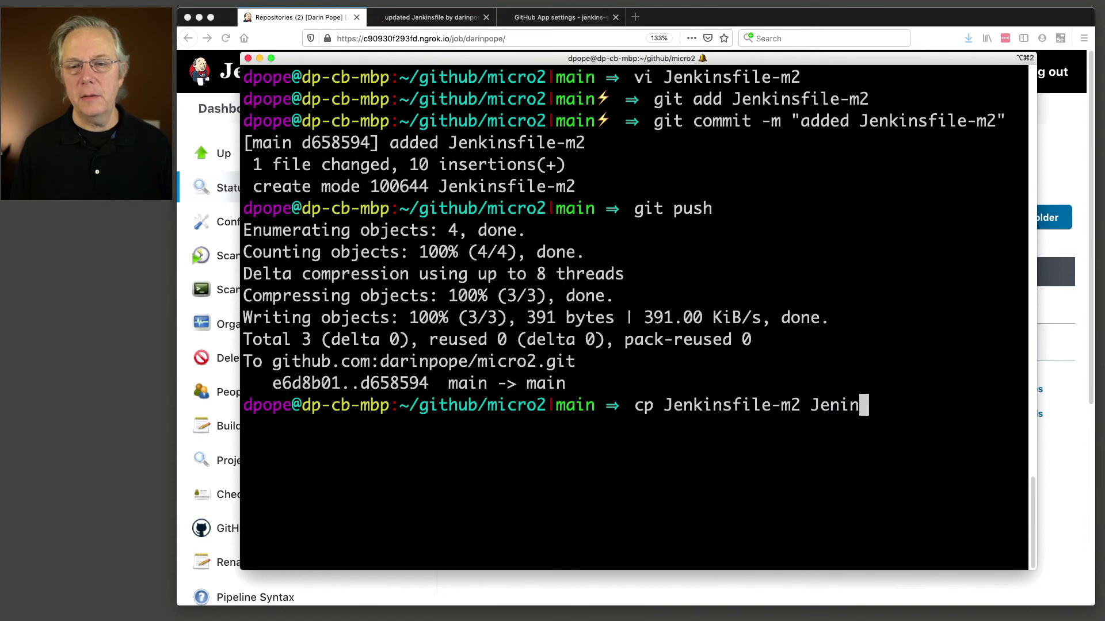
pyautogui.press('Tab')
pyautogui.write('-')
pyautogui.press('Tab')
pyautogui.press('BackSpace')
pyautogui.press('BackSpace')
pyautogui.press('BackSpace')
pyautogui.press('BackSpace')
pyautogui.press('Return')
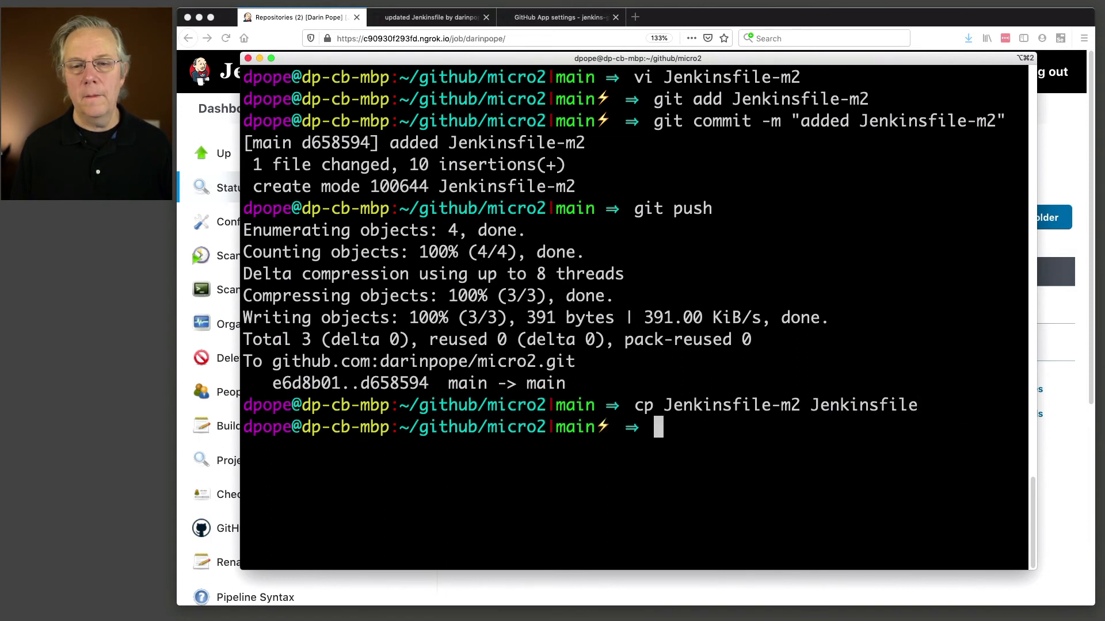
# Edit Jenkinsfile in vi so that its Hello stage echoes "hello from Jenkinsfile", and save the file.
pyautogui.write('vi Jenk')
pyautogui.press('Tab')
pyautogui.press('Return')
pyautogui.press('j')
pyautogui.press('j')
pyautogui.press('j')
pyautogui.press('j')
pyautogui.press('j')
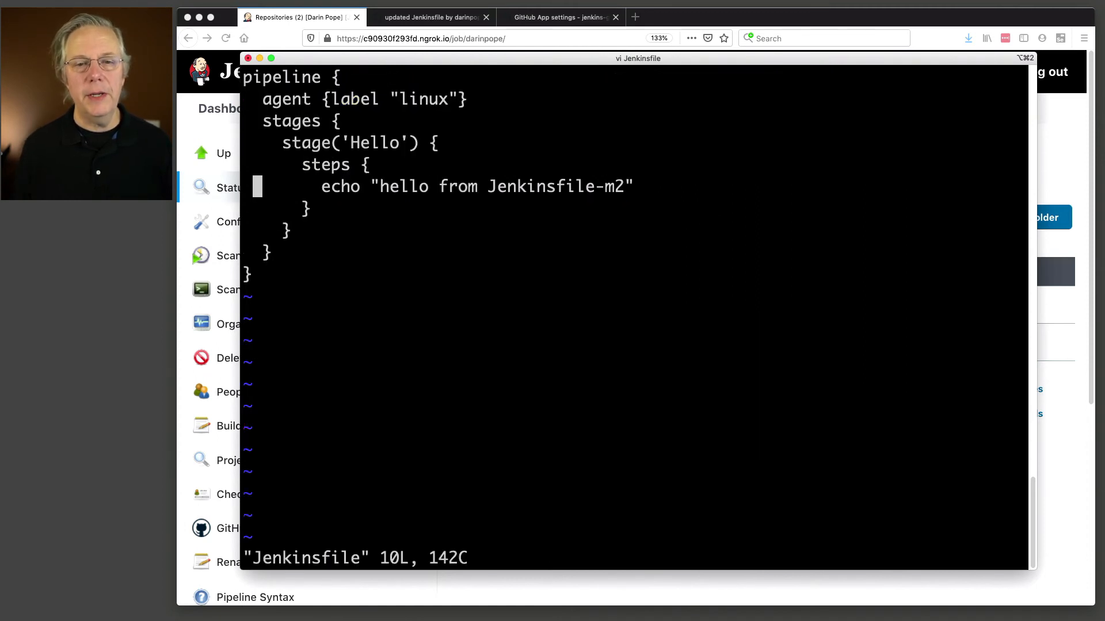
pyautogui.press('l')
pyautogui.press('l')
pyautogui.press('l')
pyautogui.press('l')
pyautogui.press('l')
pyautogui.press('l')
pyautogui.press('l')
pyautogui.press('l')
pyautogui.press('l')
pyautogui.press('l')
pyautogui.press('l')
pyautogui.press('l')
pyautogui.press('l')
pyautogui.press('l')
pyautogui.press('l')
pyautogui.press('l')
pyautogui.press('l')
pyautogui.press('l')
pyautogui.press('l')
pyautogui.press('l')
pyautogui.press('l')
pyautogui.press('l')
pyautogui.press('l')
pyautogui.press('l')
pyautogui.press('l')
pyautogui.press('l')
pyautogui.press('l')
pyautogui.press('l')
pyautogui.press('l')
pyautogui.press('l')
pyautogui.press('l')
pyautogui.press('l')
pyautogui.press('l')
pyautogui.press('l')
pyautogui.press('l')
pyautogui.press('l')
pyautogui.press('x')
pyautogui.press('x')
pyautogui.press('x')
pyautogui.write(':wq')
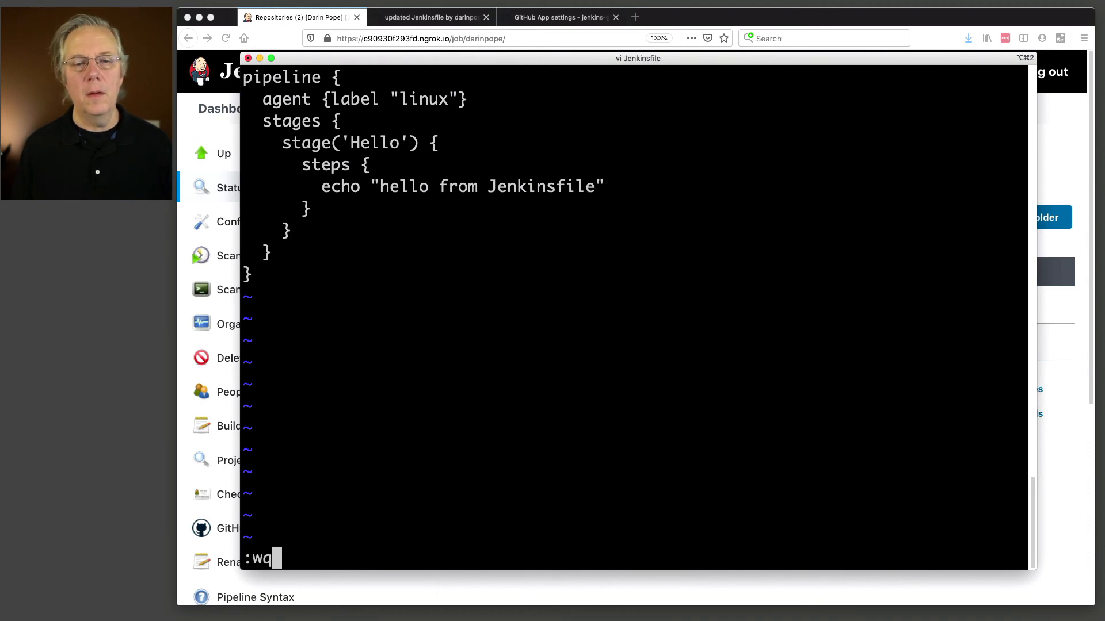
pyautogui.press('Return')
# List the micro2 directory's files on a cleared terminal screen and check the repository's Git status.
pyautogui.write('clear')
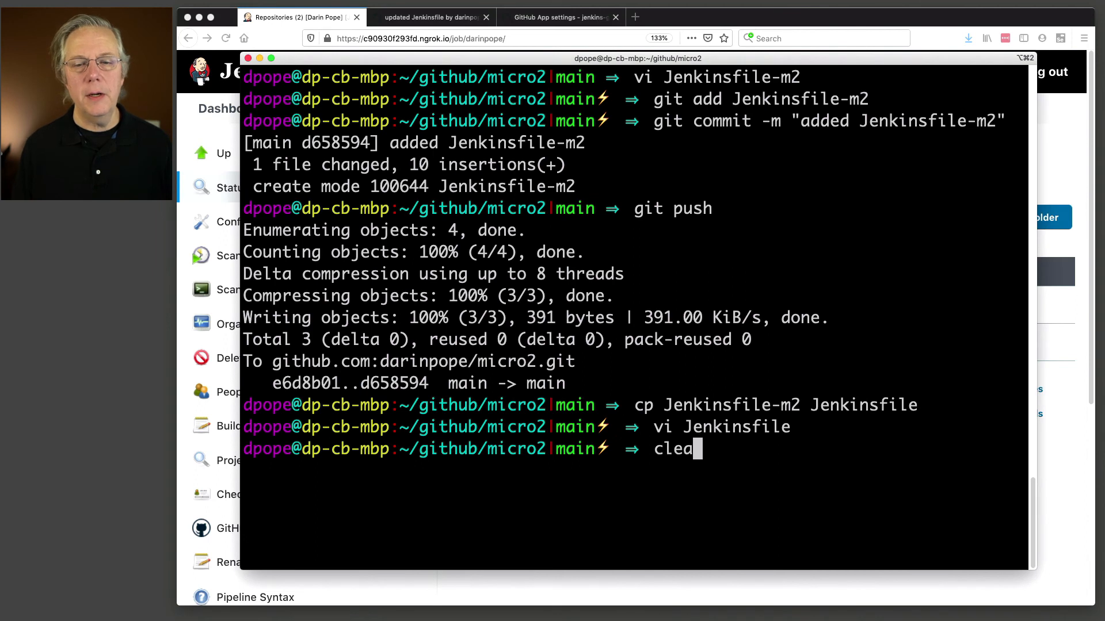
pyautogui.press('Return')
pyautogui.write('ll')
pyautogui.press('Return')
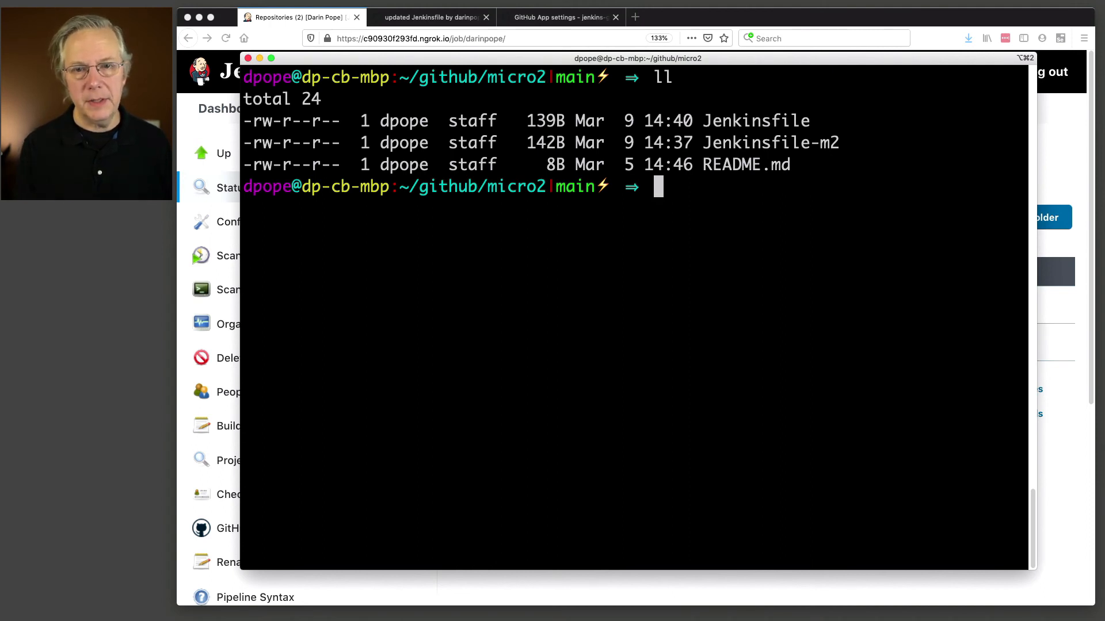
pyautogui.write('git status')
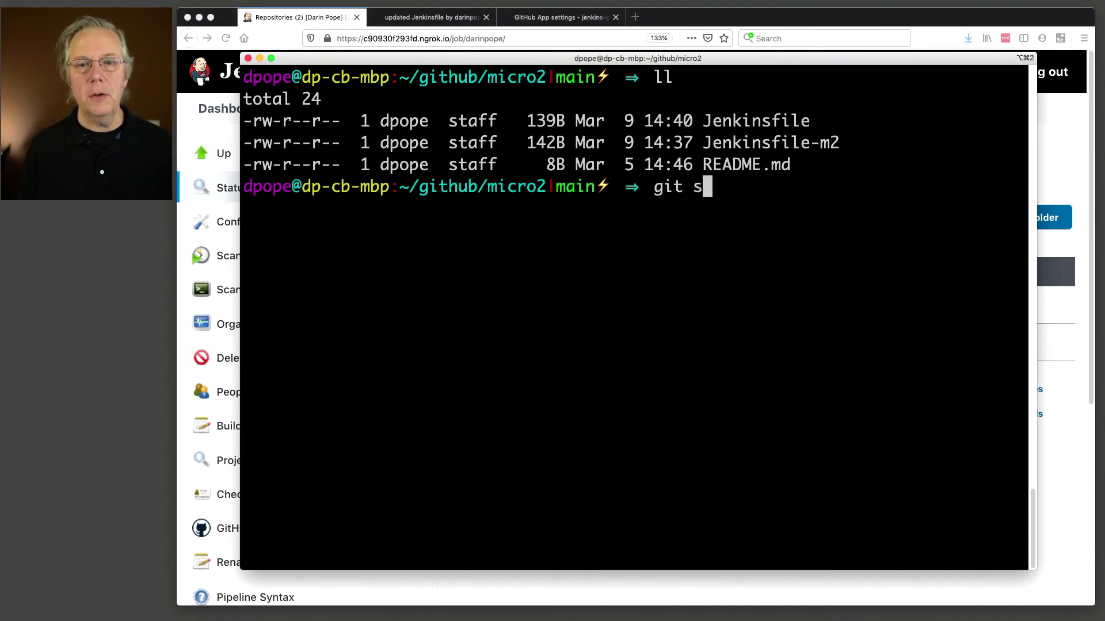
pyautogui.press('Return')
# Stage Jenkinsfile, commit it with the message "added Jenkinsfile" and push it to micro2's main branch.
pyautogui.write('git add Jenkinsfile')
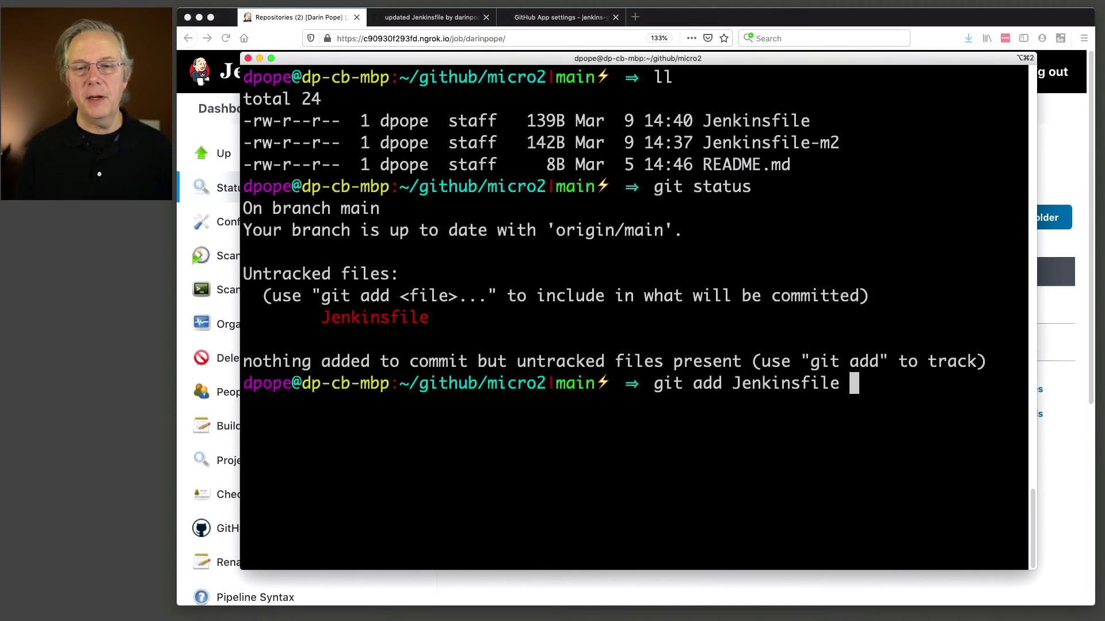
pyautogui.press('Return')
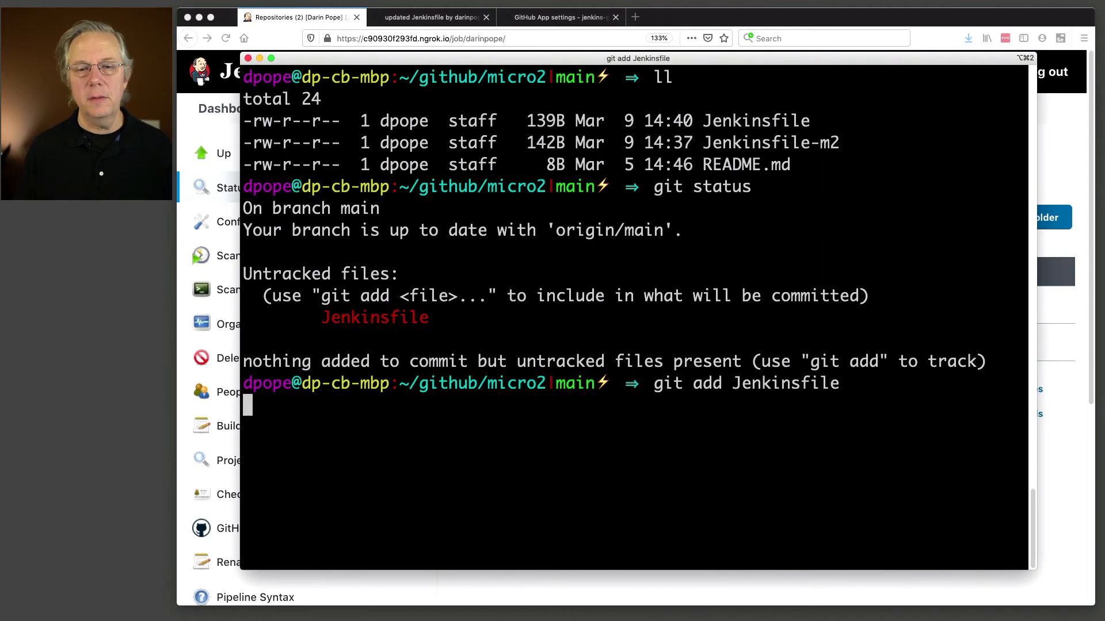
pyautogui.write('git commit -M')
pyautogui.press('BackSpace')
pyautogui.write('m "added Jenkinsfile"')
pyautogui.press('Return')
pyautogui.write('git push')
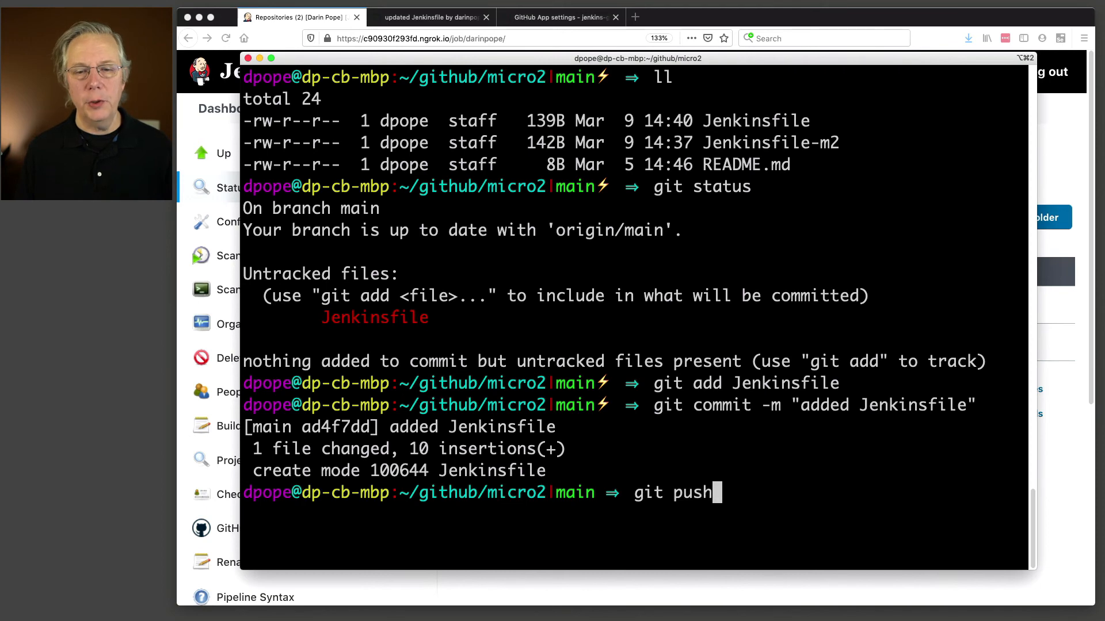
pyautogui.press('Return')
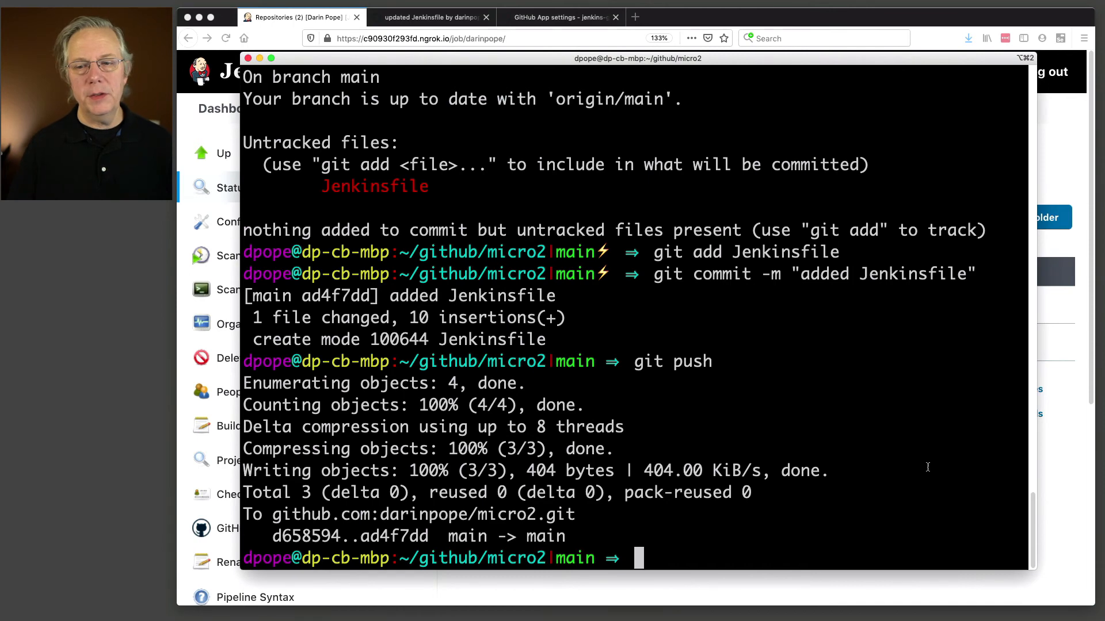
# Return to Jenkins and examine the console output of build #2 on micro2's main branch for the echoed message.
pyautogui.click(1041, 518)
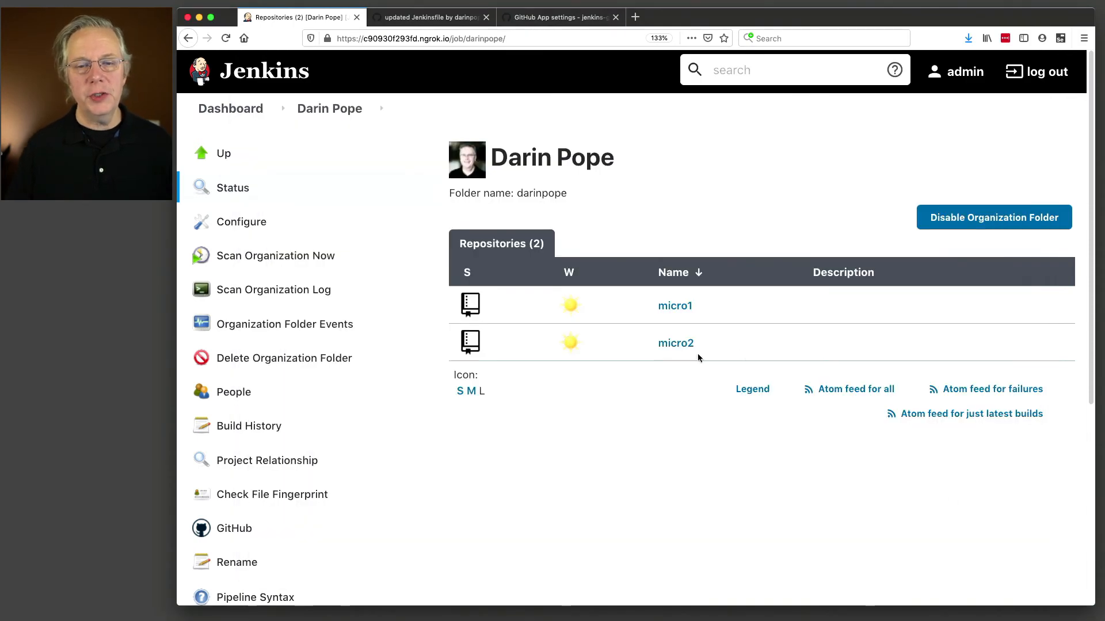
pyautogui.click(674, 343)
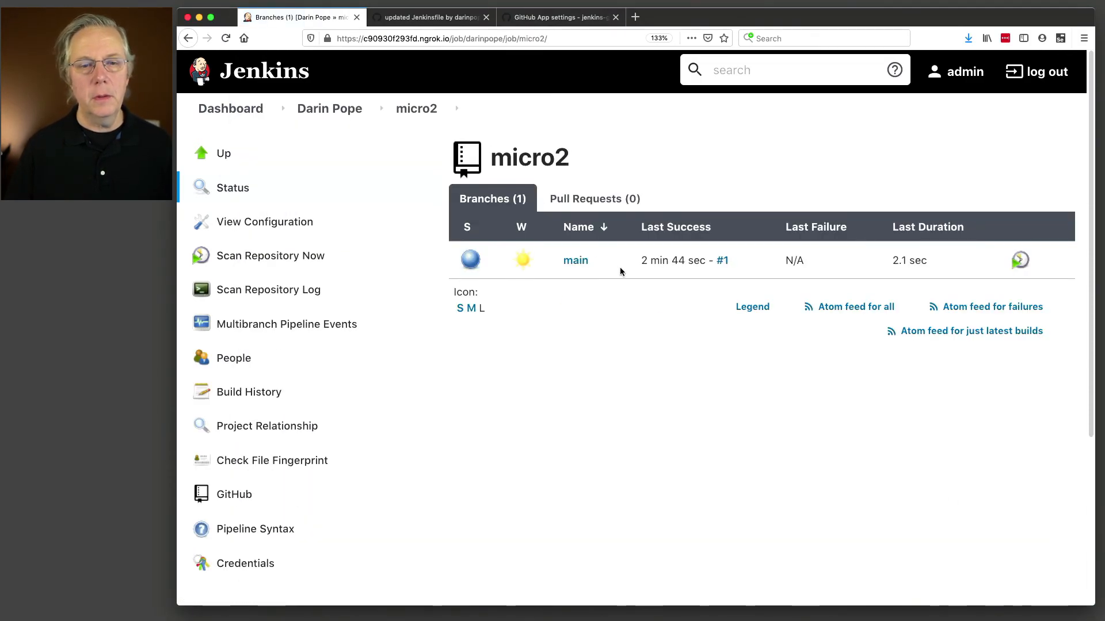
pyautogui.click(575, 260)
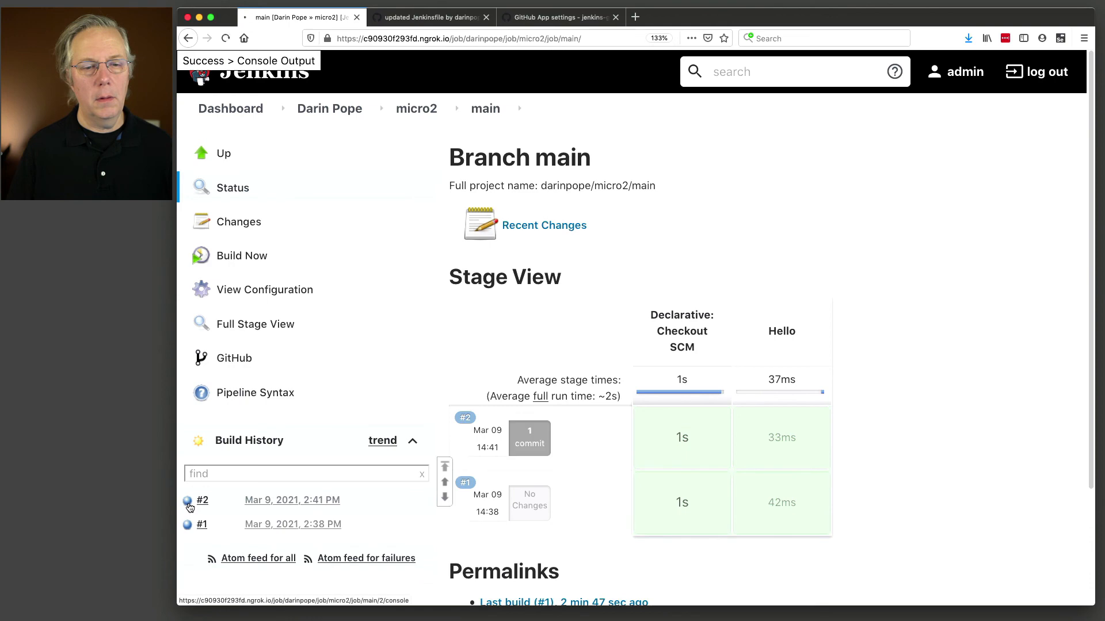
pyautogui.click(187, 502)
pyautogui.scroll(-10, 717, 531)
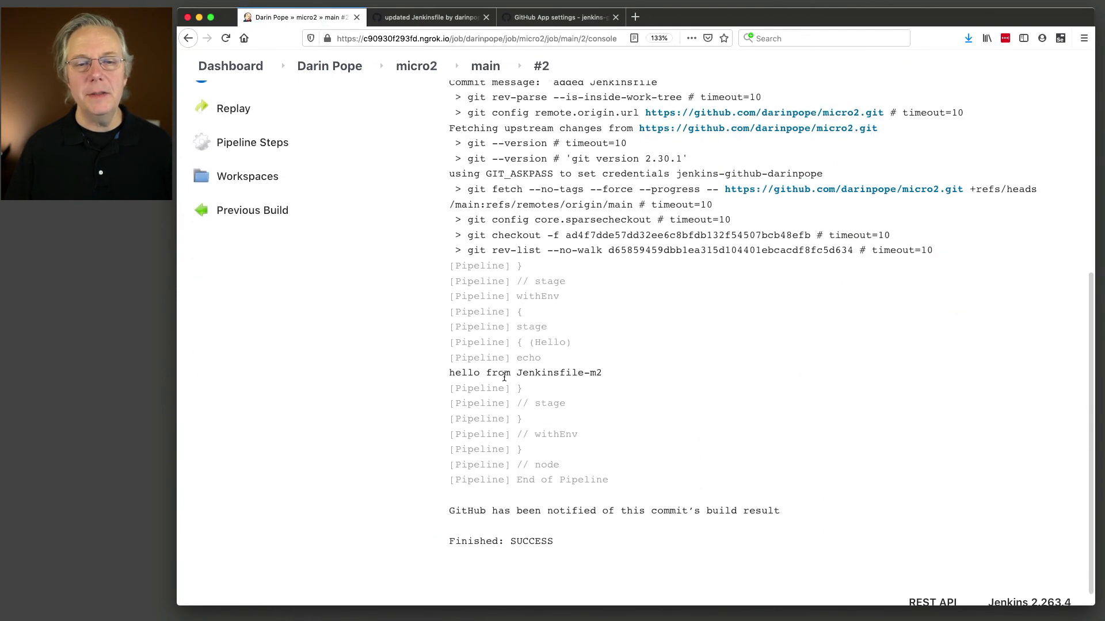
# Highlight the echoed message in build #2's console output and start a scan of the GitHub organization from its folder page.
pyautogui.moveTo(449, 373); pyautogui.dragTo(603, 375)
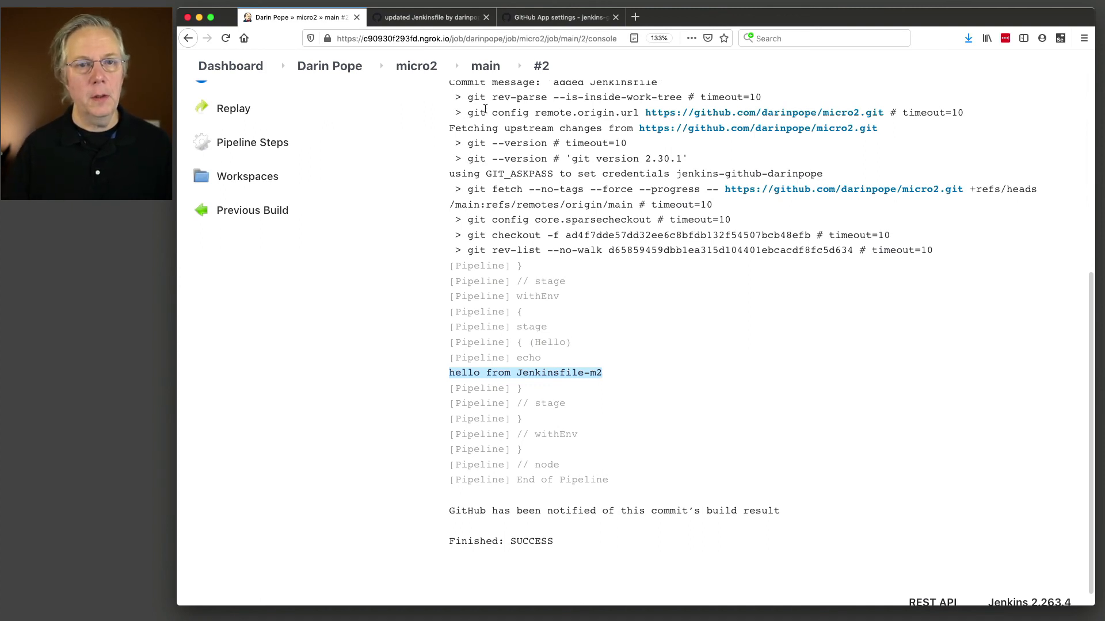
pyautogui.click(344, 74)
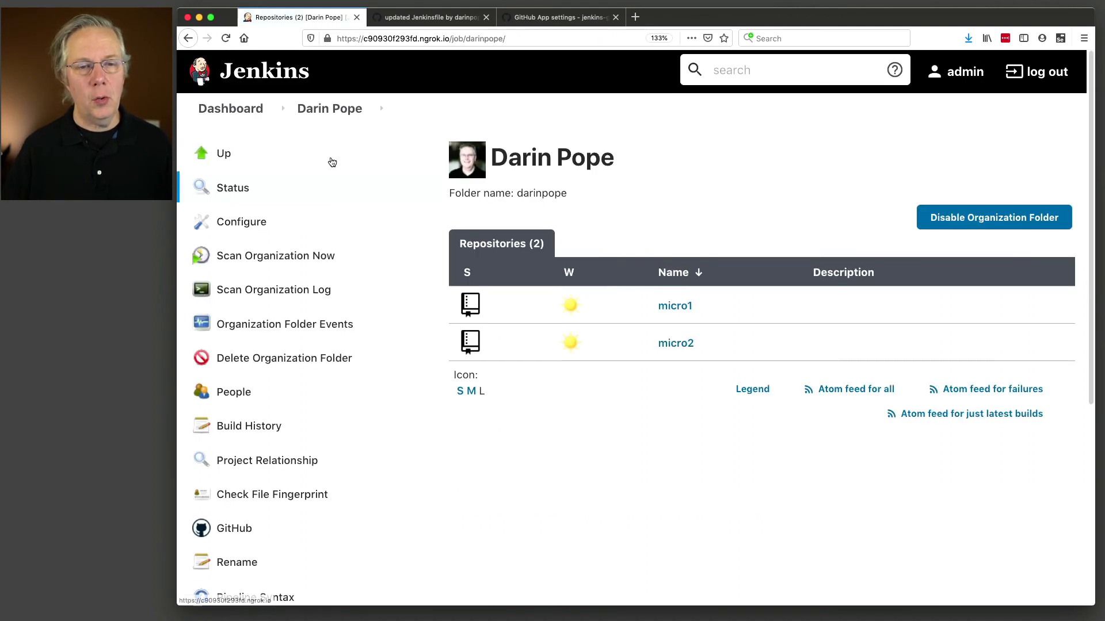
pyautogui.click(282, 259)
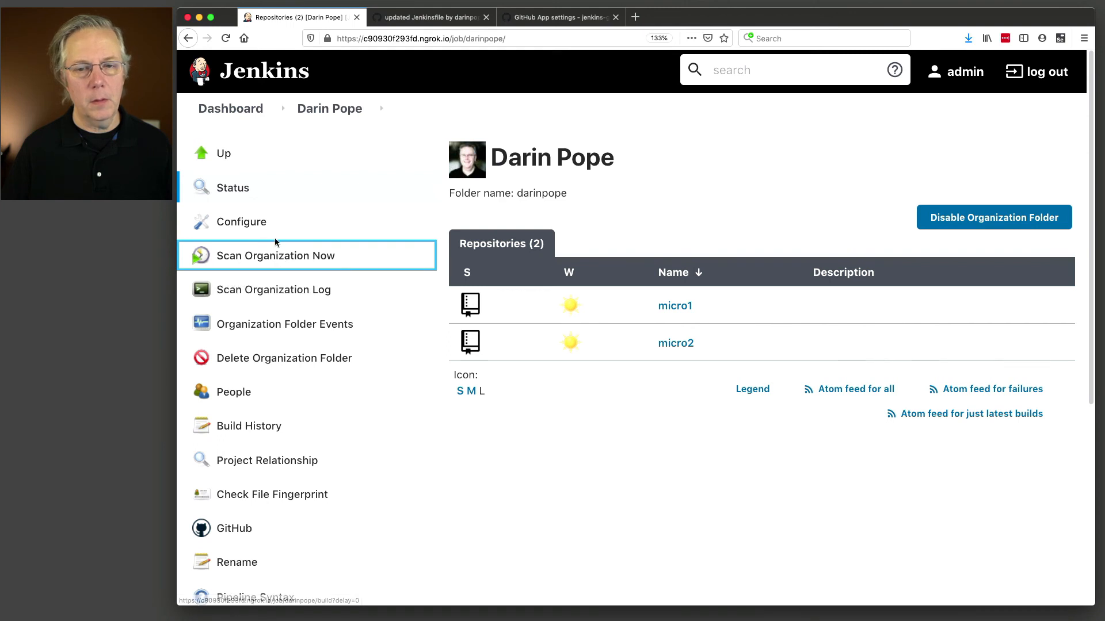
pyautogui.click(640, 414)
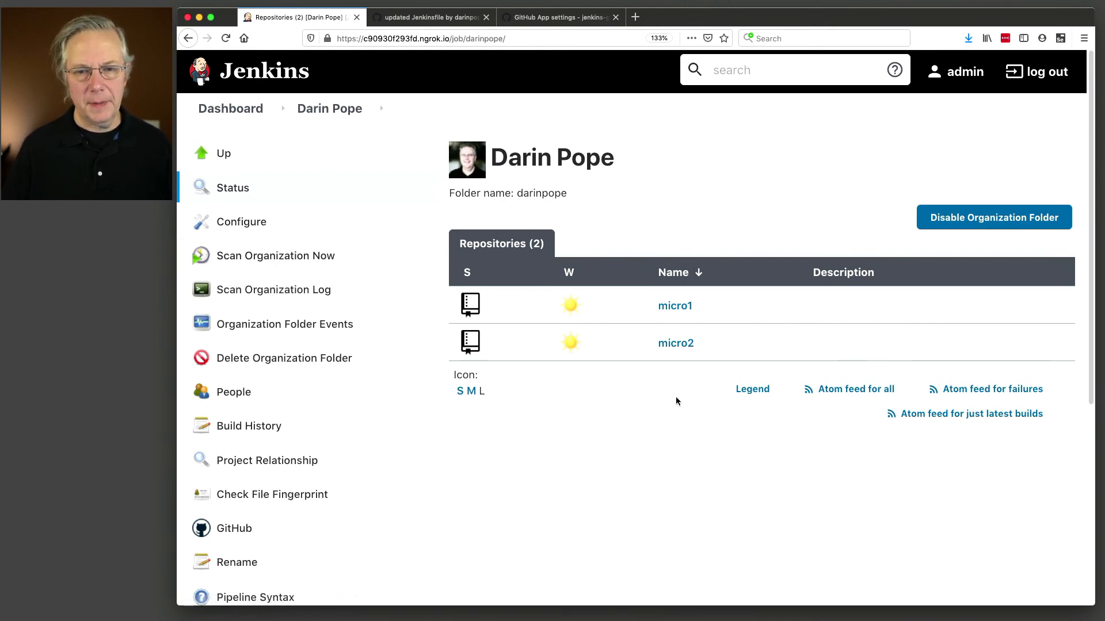
# Reopen the console output of build #2 on micro2's main branch and examine which Jenkinsfile was used and its echoed message.
pyautogui.moveTo(683, 351)
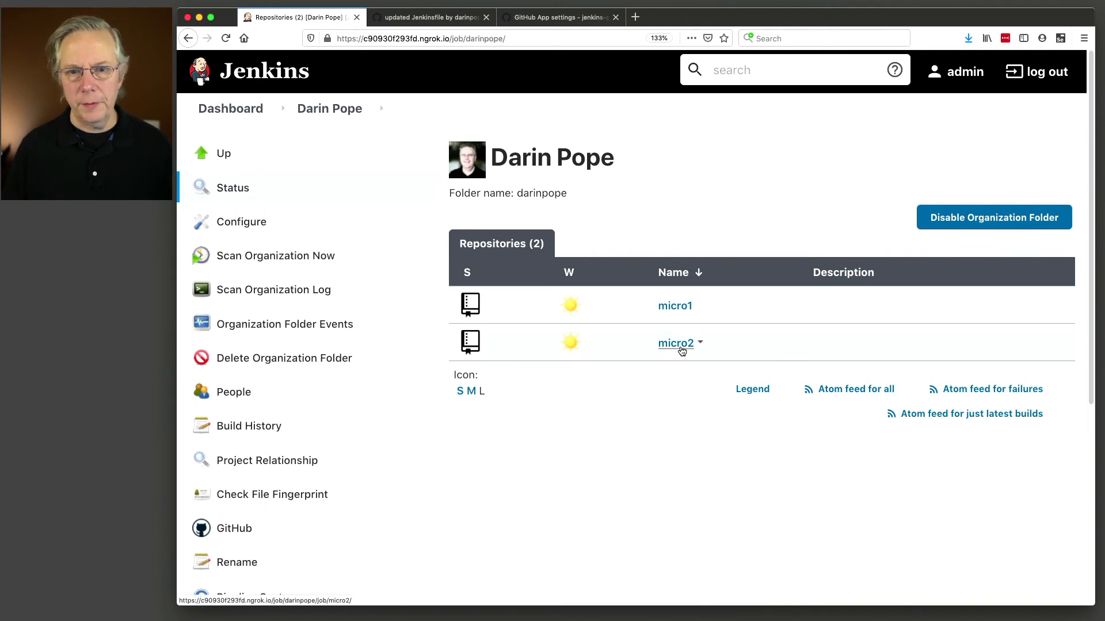
pyautogui.click(676, 343)
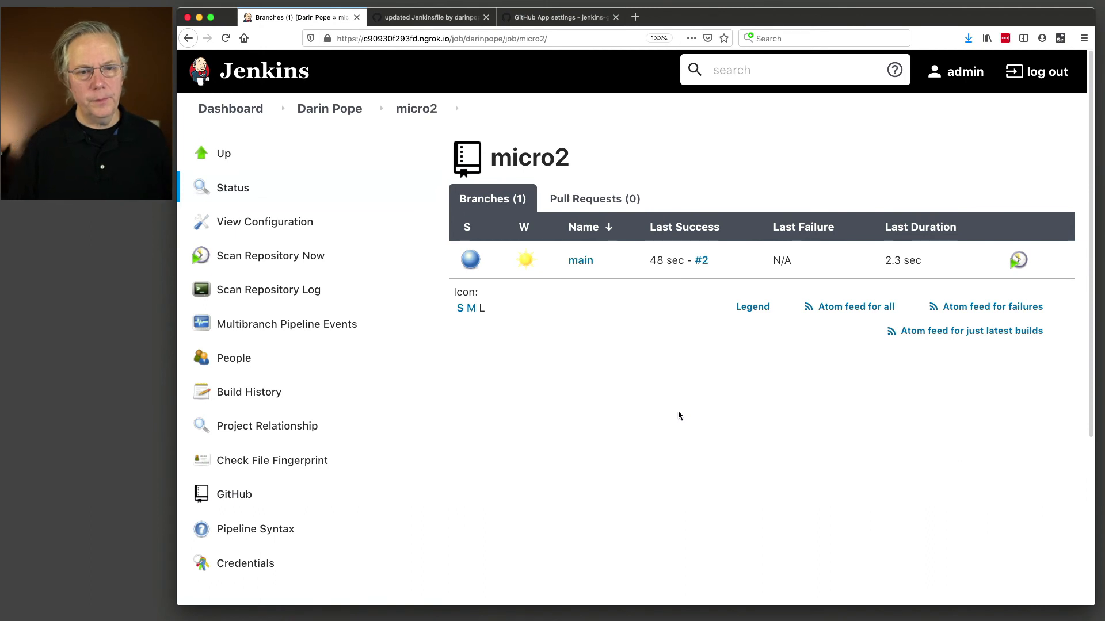
pyautogui.click(581, 261)
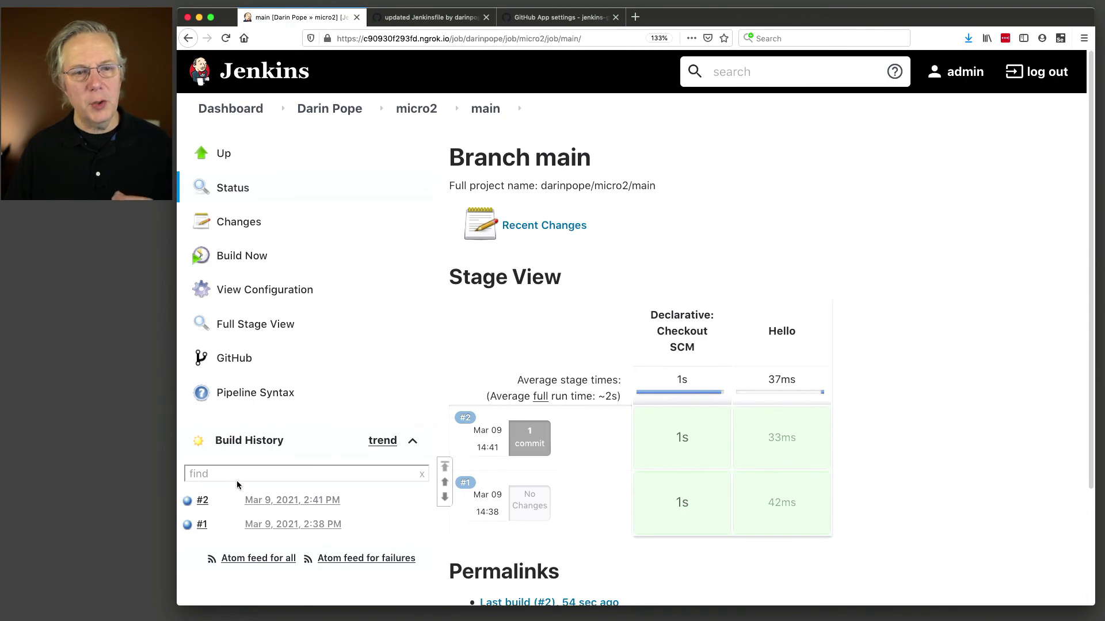
pyautogui.click(188, 507)
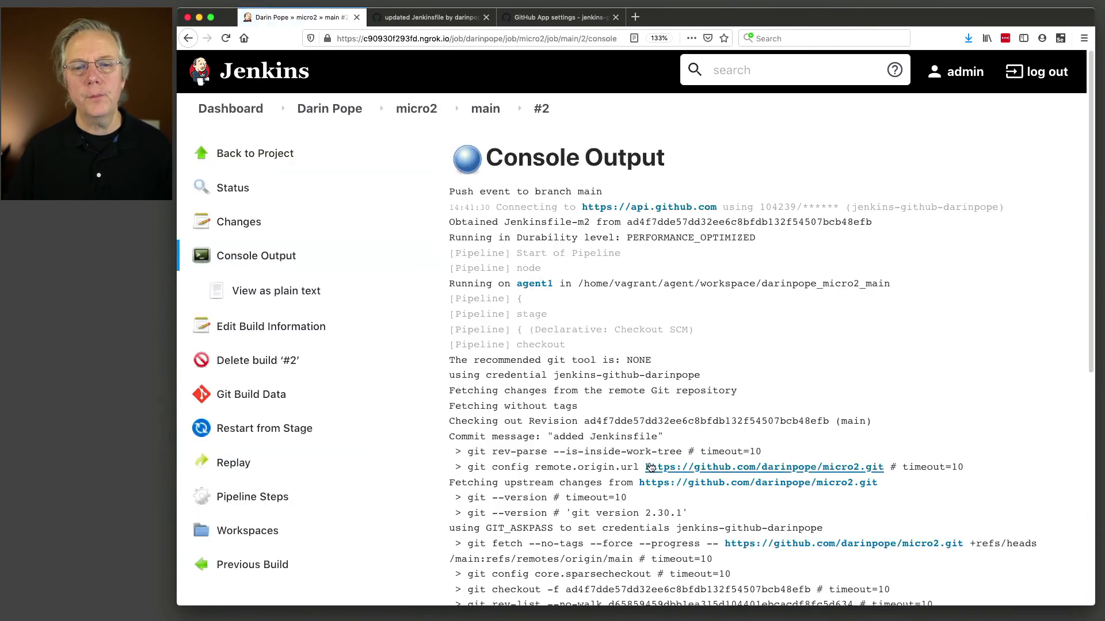
pyautogui.scroll(-1, 653, 467)
pyautogui.scroll(-5, 654, 467)
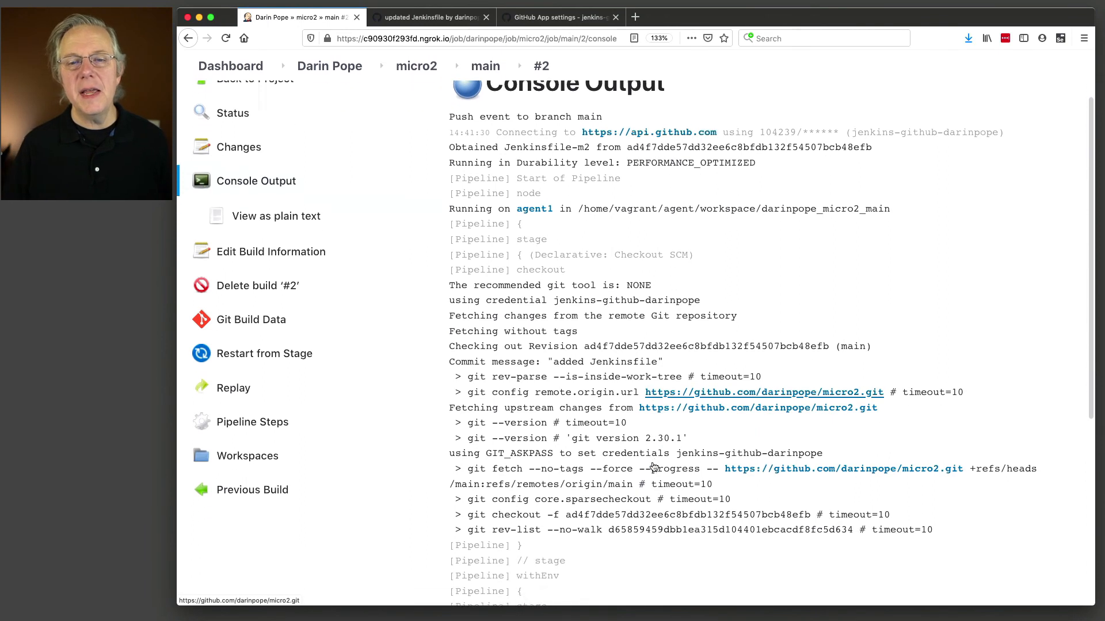
pyautogui.scroll(-4, 653, 461)
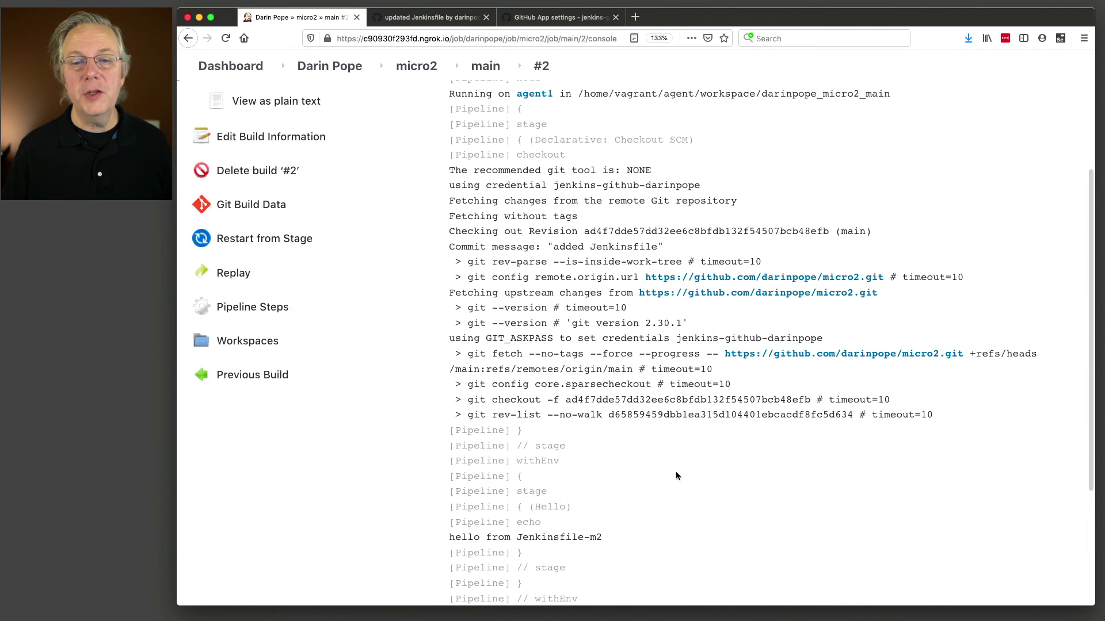
pyautogui.scroll(1, 676, 476)
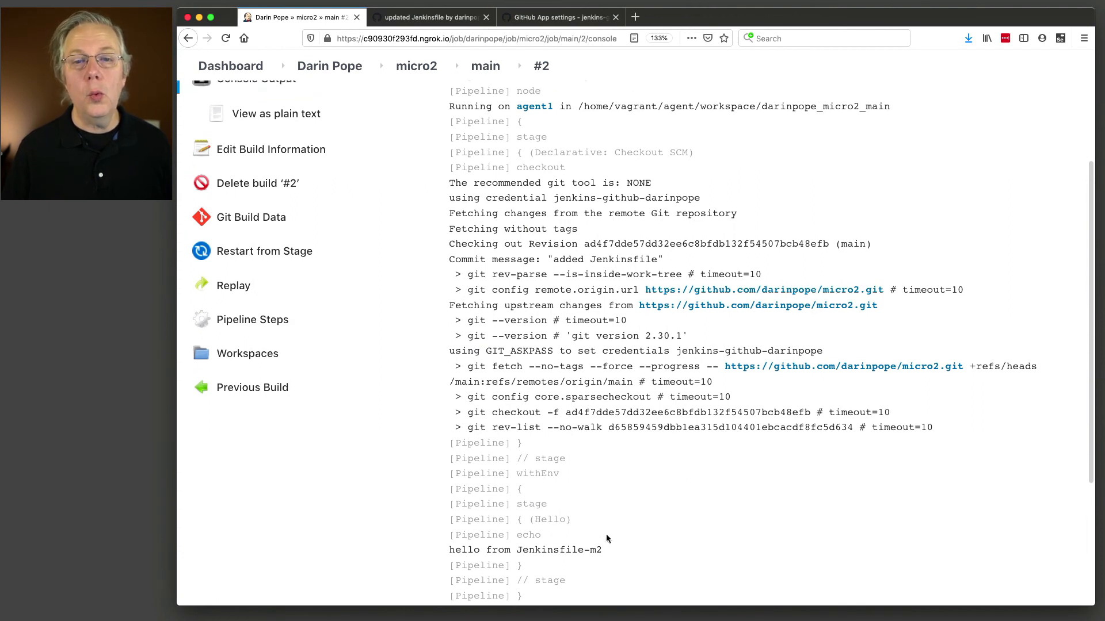
pyautogui.moveTo(499, 551); pyautogui.dragTo(600, 550)
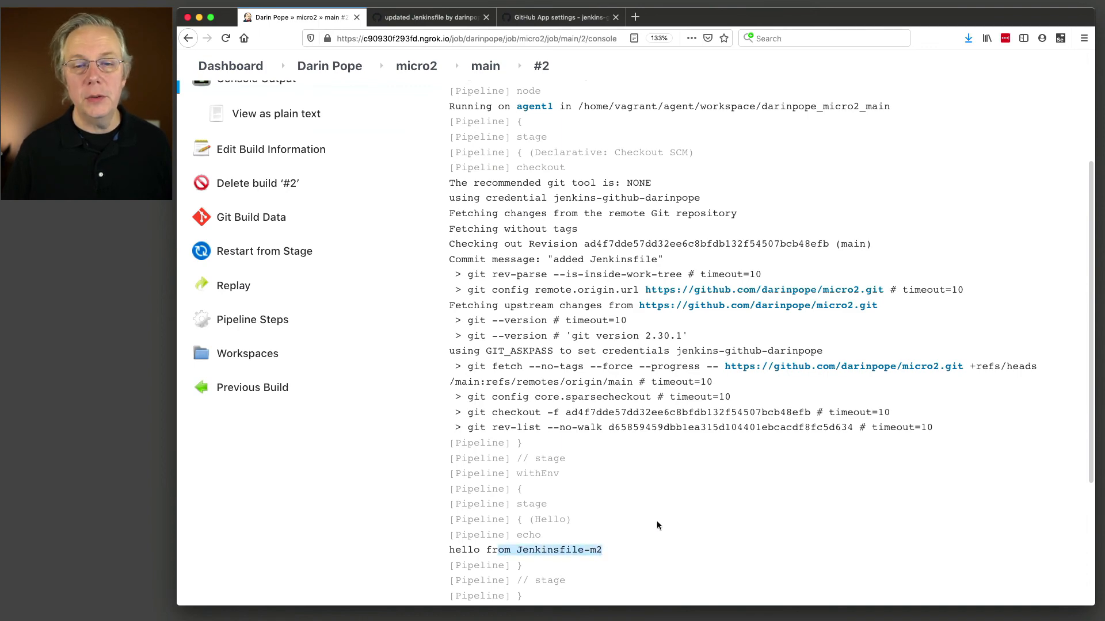
pyautogui.scroll(5, 657, 521)
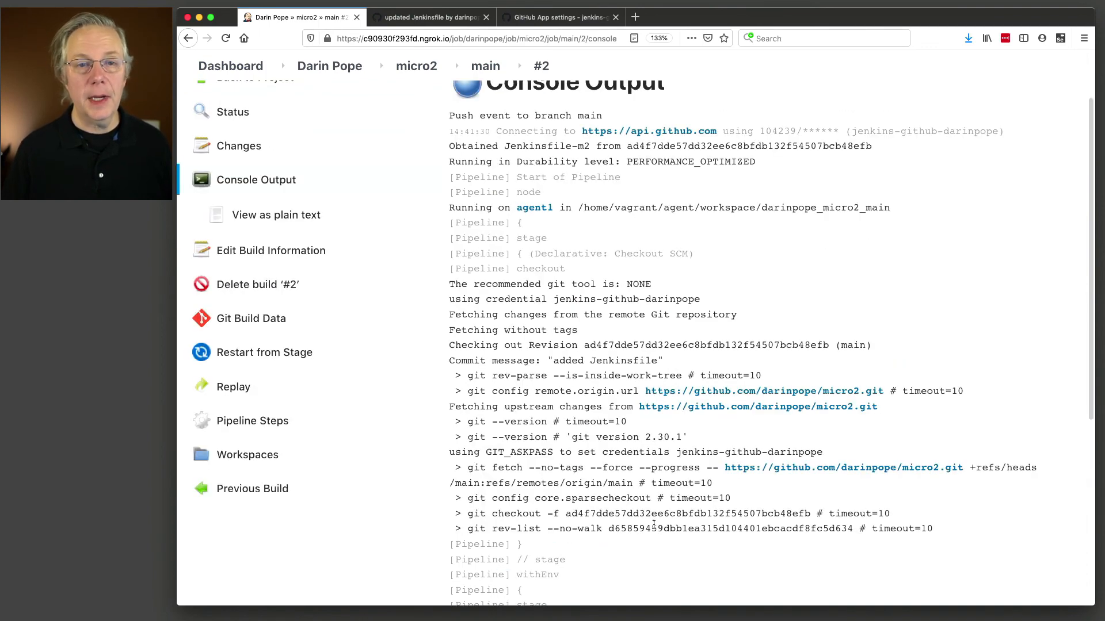
# Start a manual build of micro2's main branch.
pyautogui.click(419, 68)
pyautogui.click(576, 260)
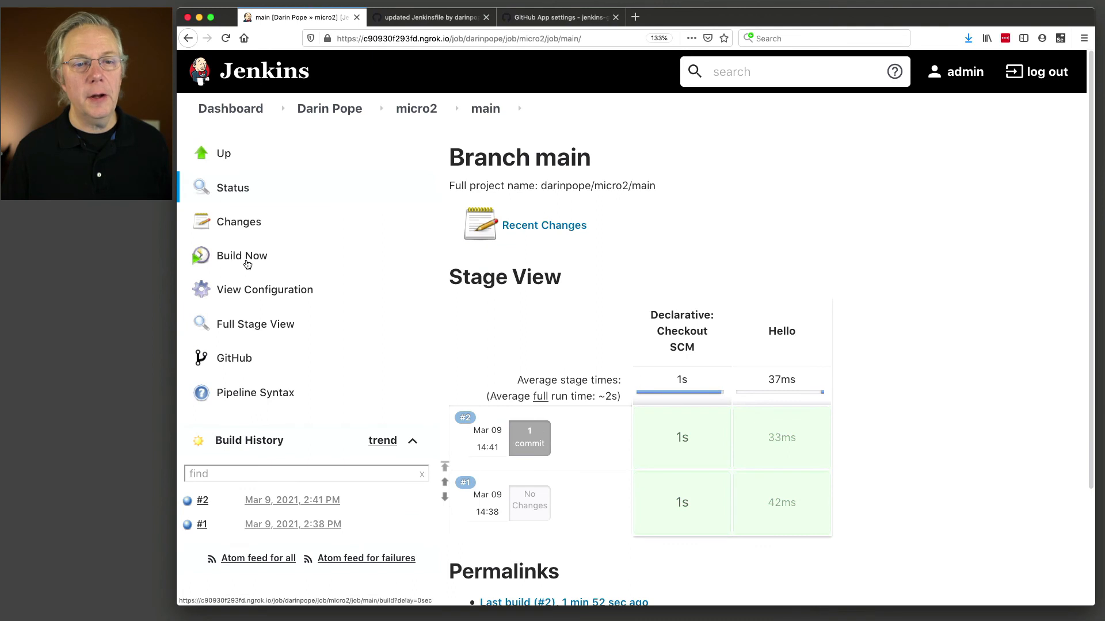
pyautogui.click(248, 262)
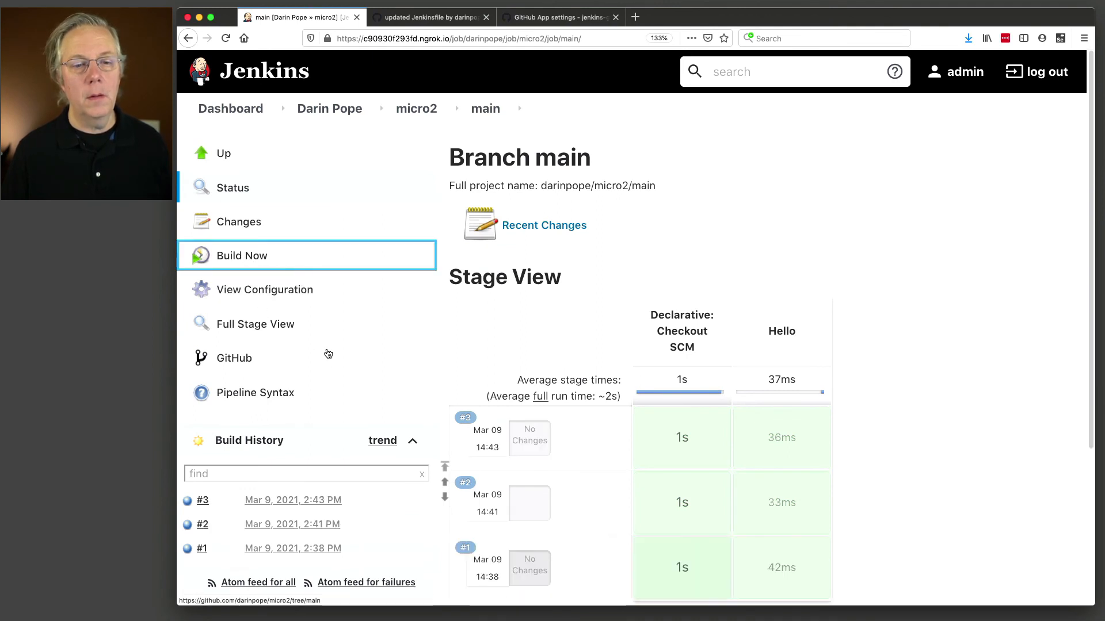
# Examine the console output of build #3 on micro2's main branch and highlight the message echoed in the Hello stage.
pyautogui.click(188, 503)
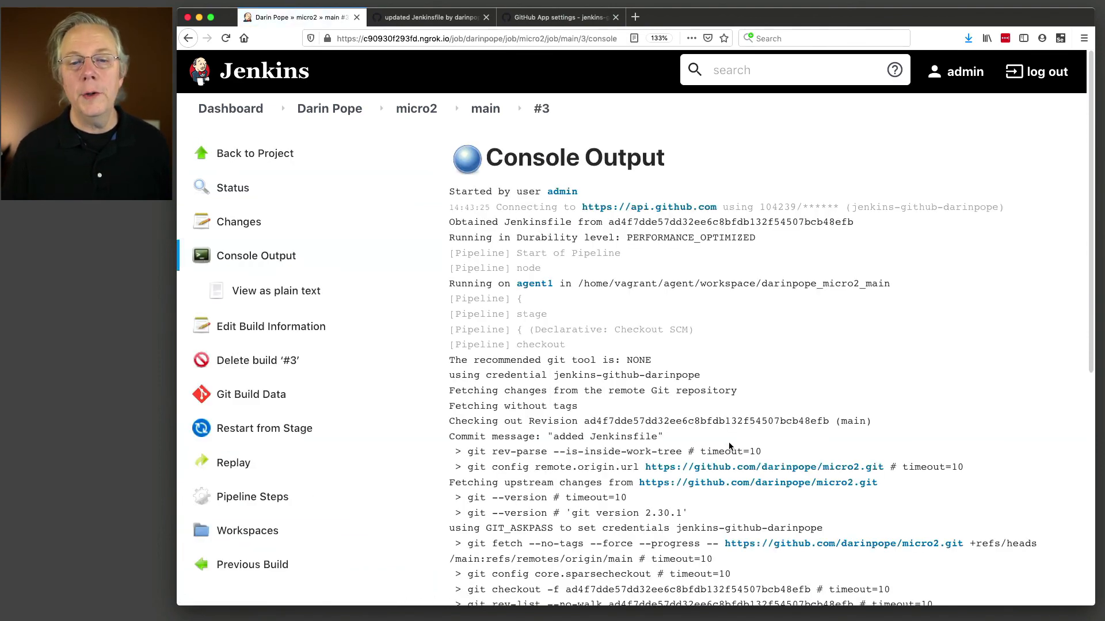
pyautogui.scroll(-10, 730, 446)
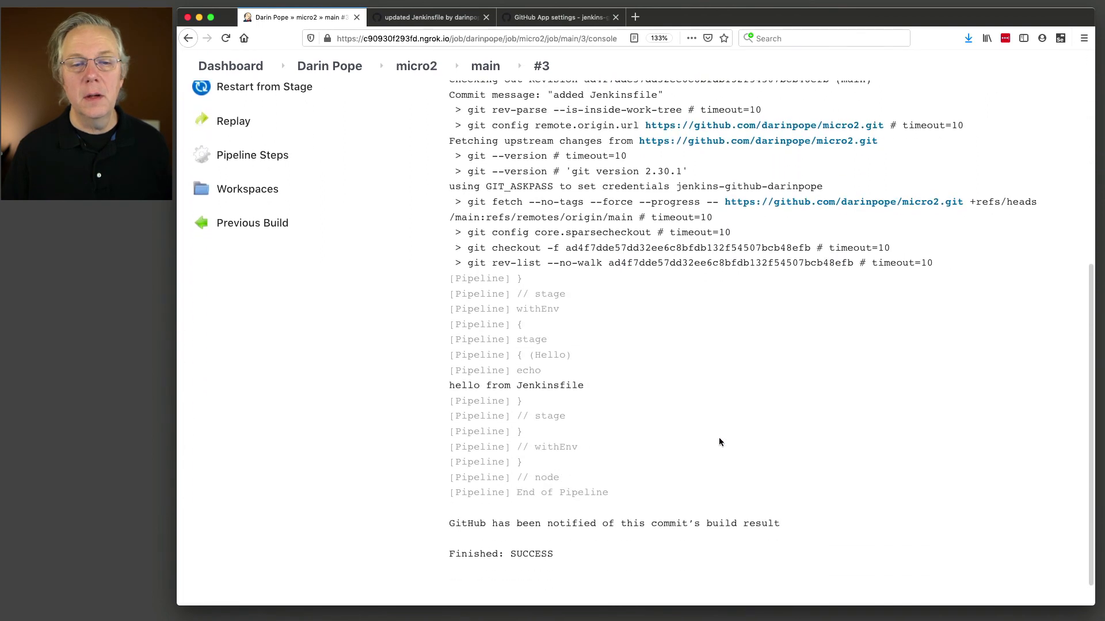
pyautogui.moveTo(454, 384); pyautogui.dragTo(589, 389)
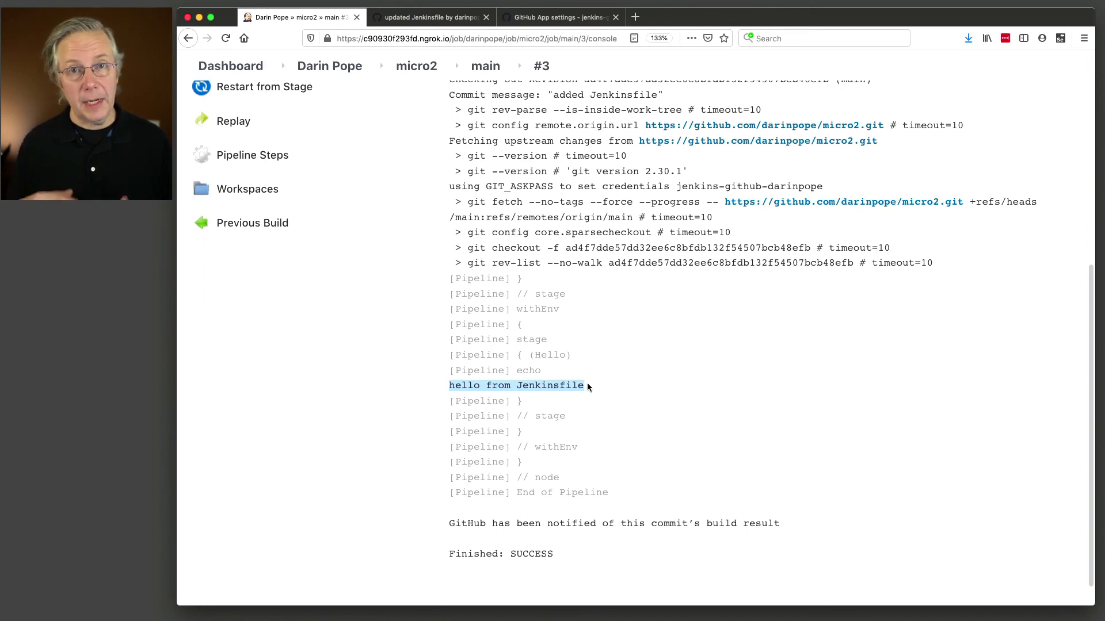
# In the organization folder's configuration, move the Jenkinsfile-m2 project recognizer above the Jenkinsfile one and save.
pyautogui.click(324, 67)
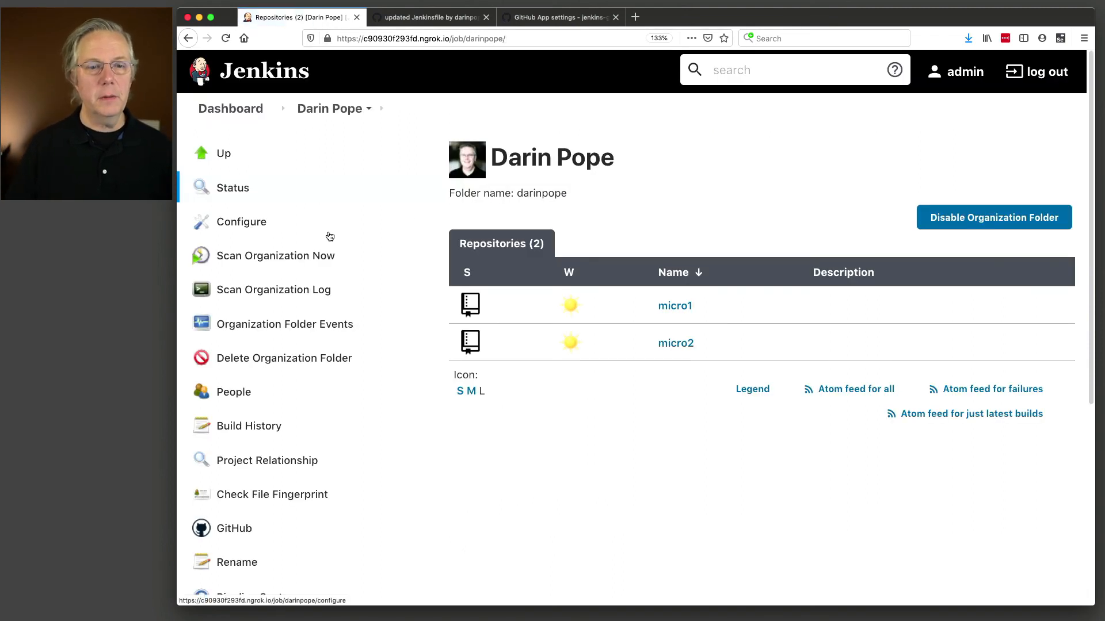
pyautogui.click(252, 228)
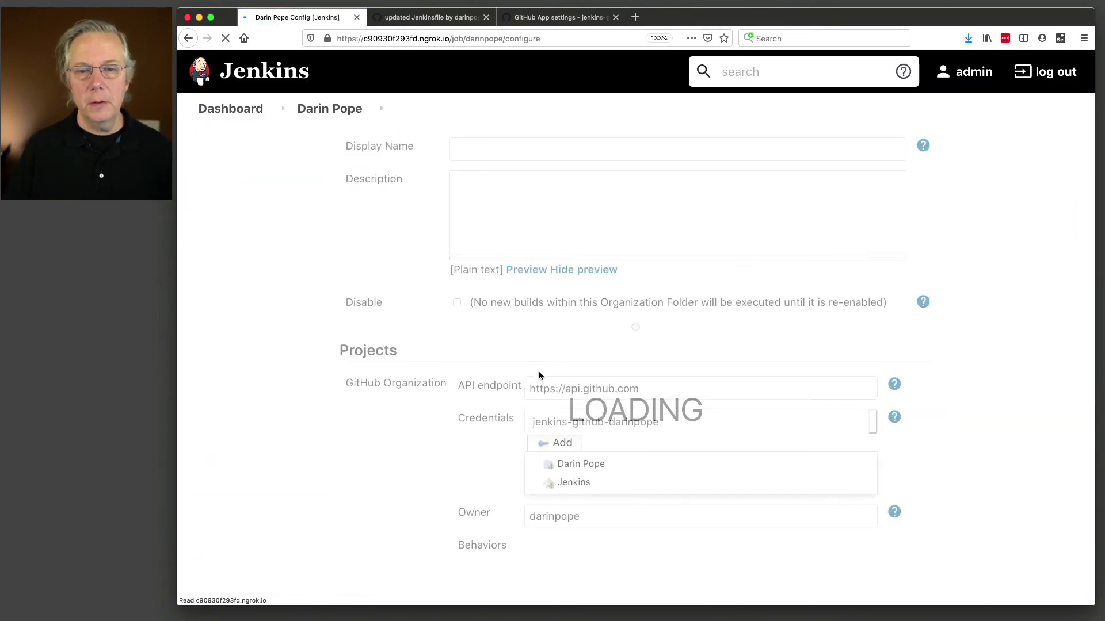
pyautogui.scroll(-6, 462, 363)
pyautogui.scroll(-15, 461, 360)
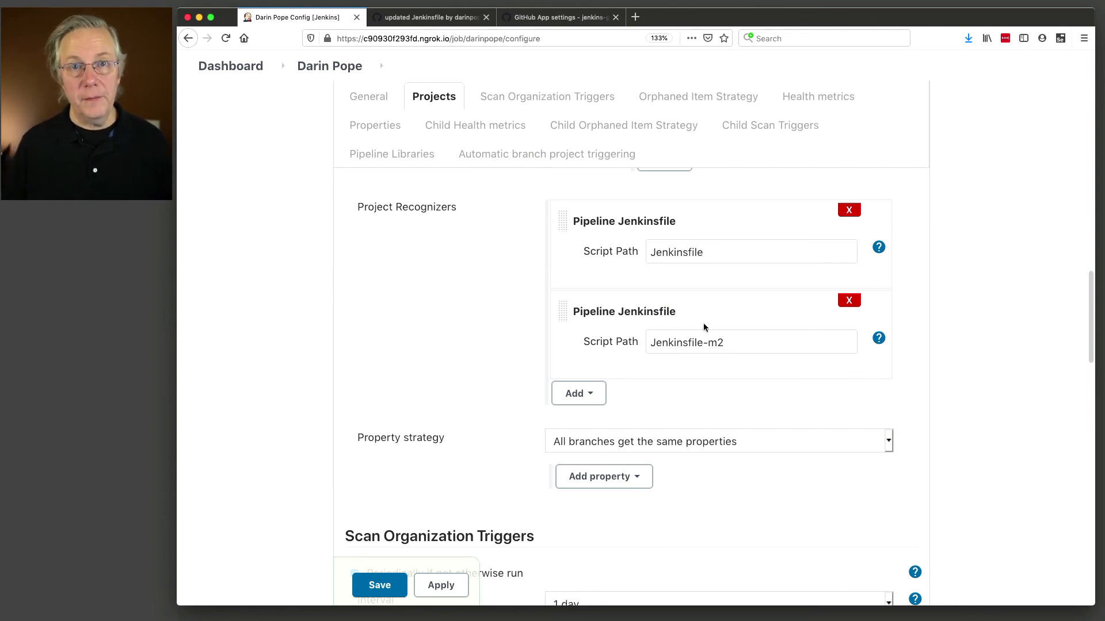
pyautogui.click(720, 255)
pyautogui.doubleClick(720, 255)
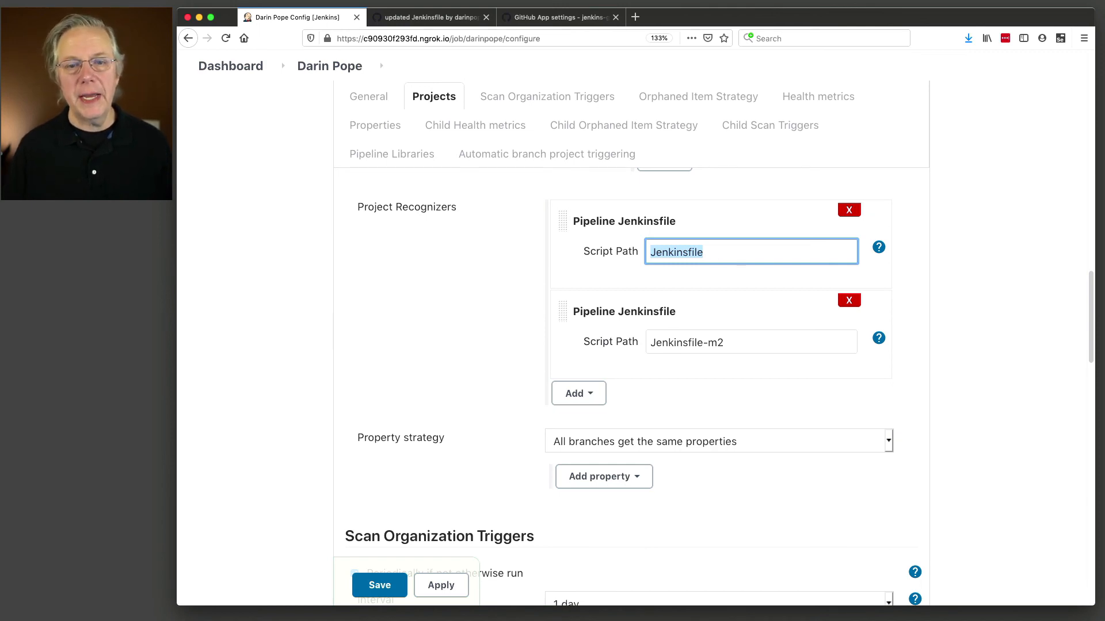
pyautogui.scroll(1, 363, 341)
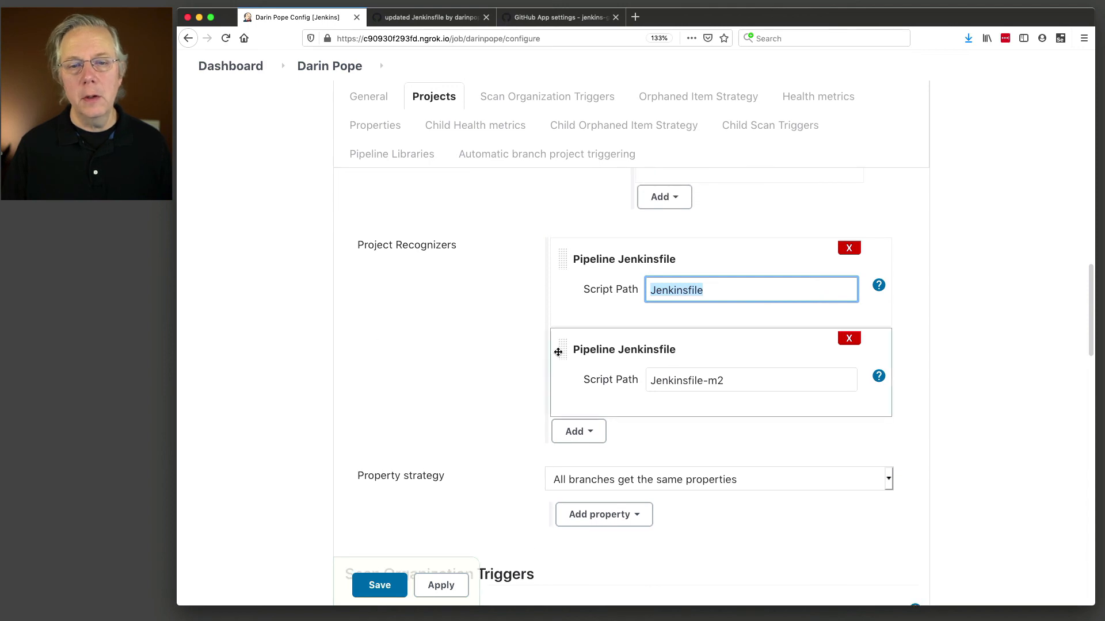
pyautogui.moveTo(560, 351); pyautogui.dragTo(563, 257)
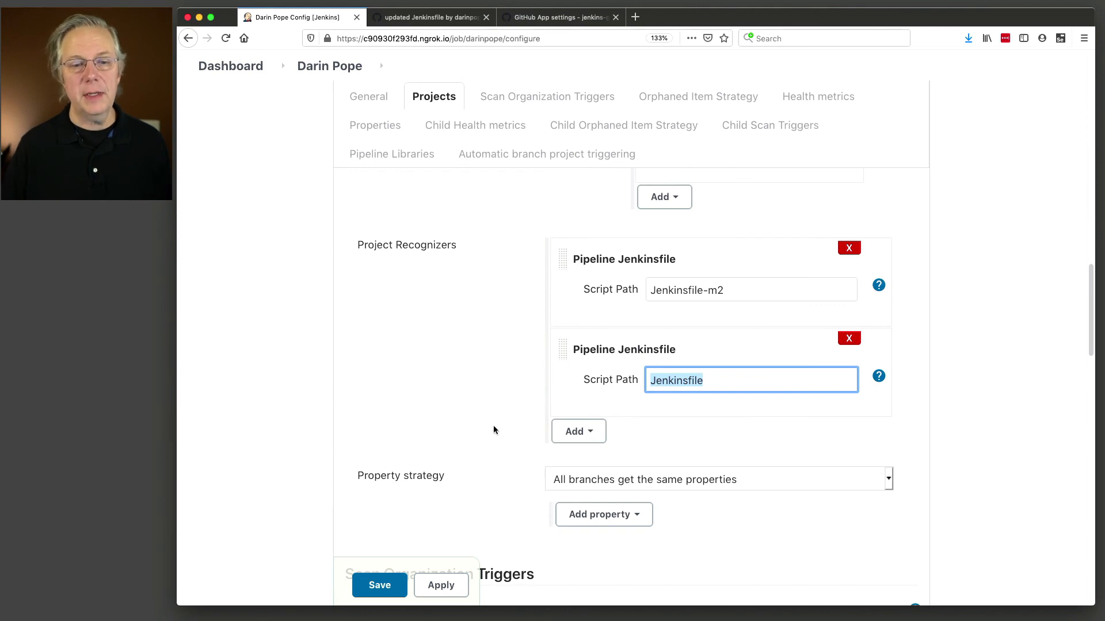
pyautogui.click(379, 586)
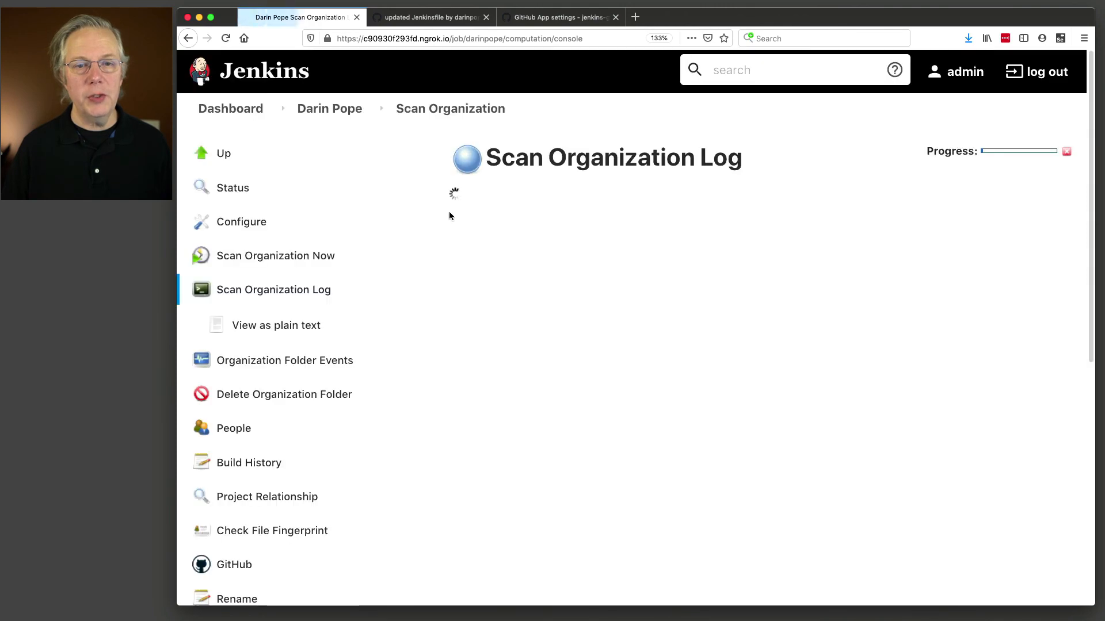
# Return to micro2's main branch from the organization folder and run another build with the reordered recognizers.
pyautogui.click(348, 111)
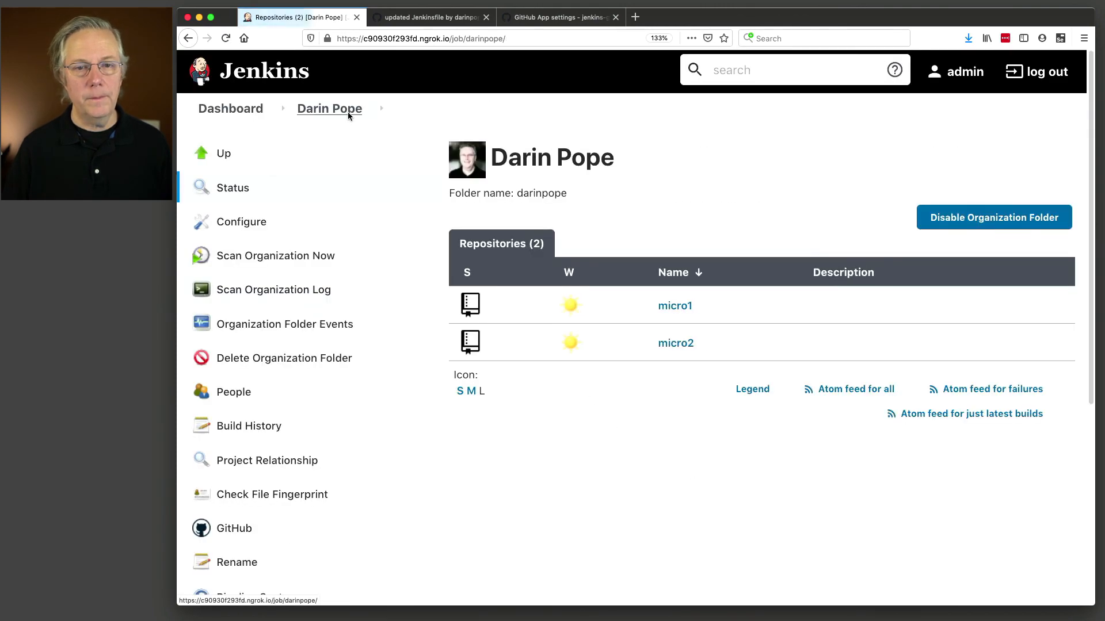
pyautogui.click(676, 344)
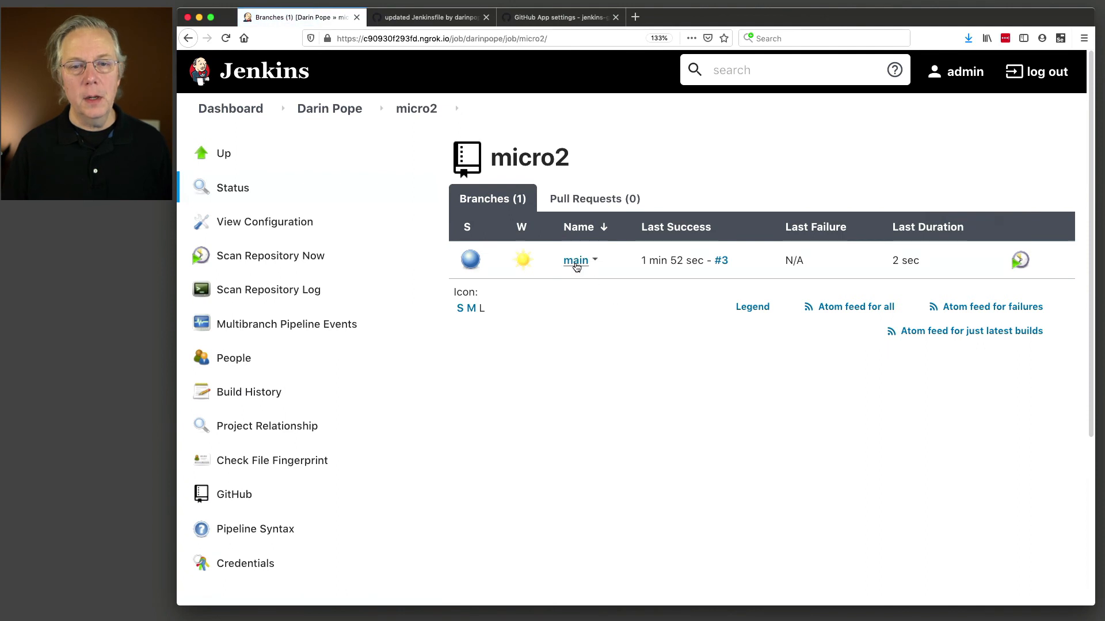
pyautogui.click(576, 262)
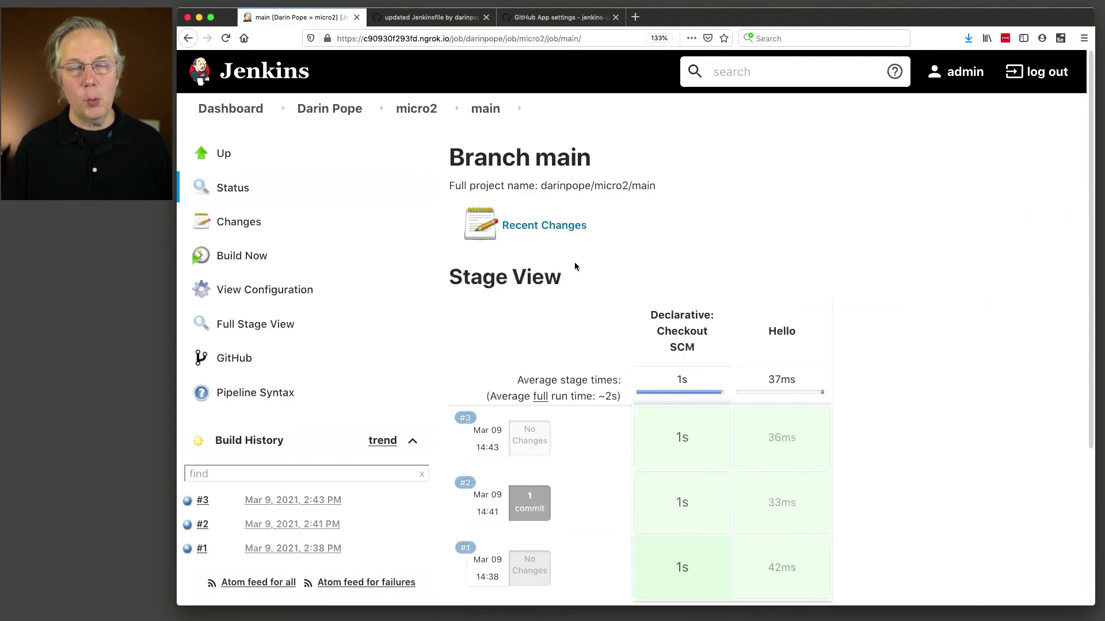
pyautogui.click(254, 257)
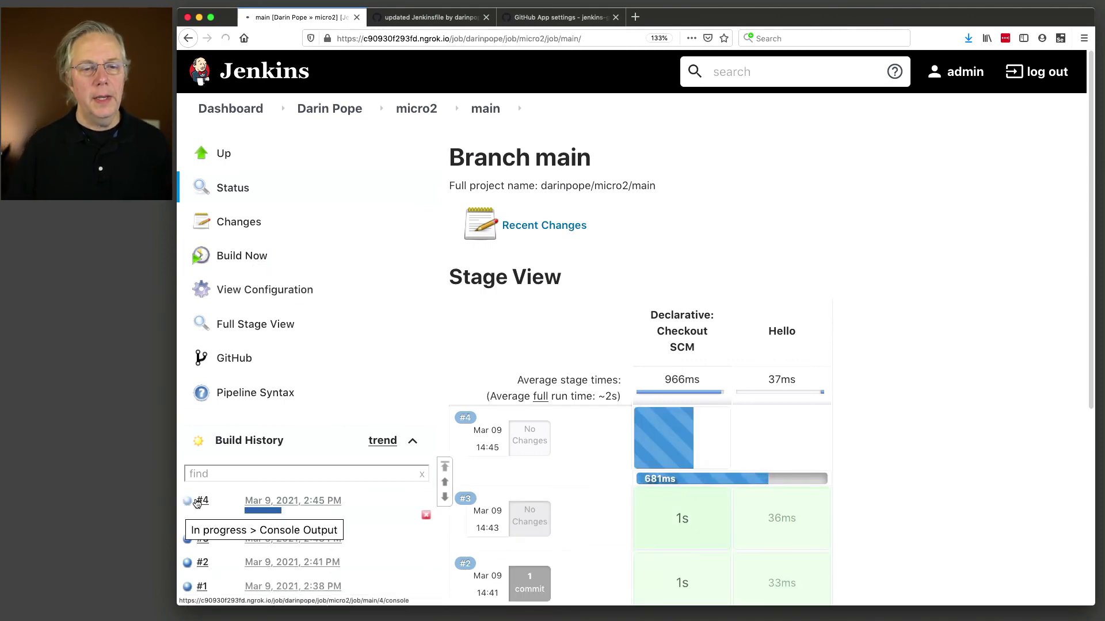
# Check the console output of build #4 on micro2's main branch and highlight its echoed message.
pyautogui.click(186, 502)
pyautogui.scroll(-10, 510, 451)
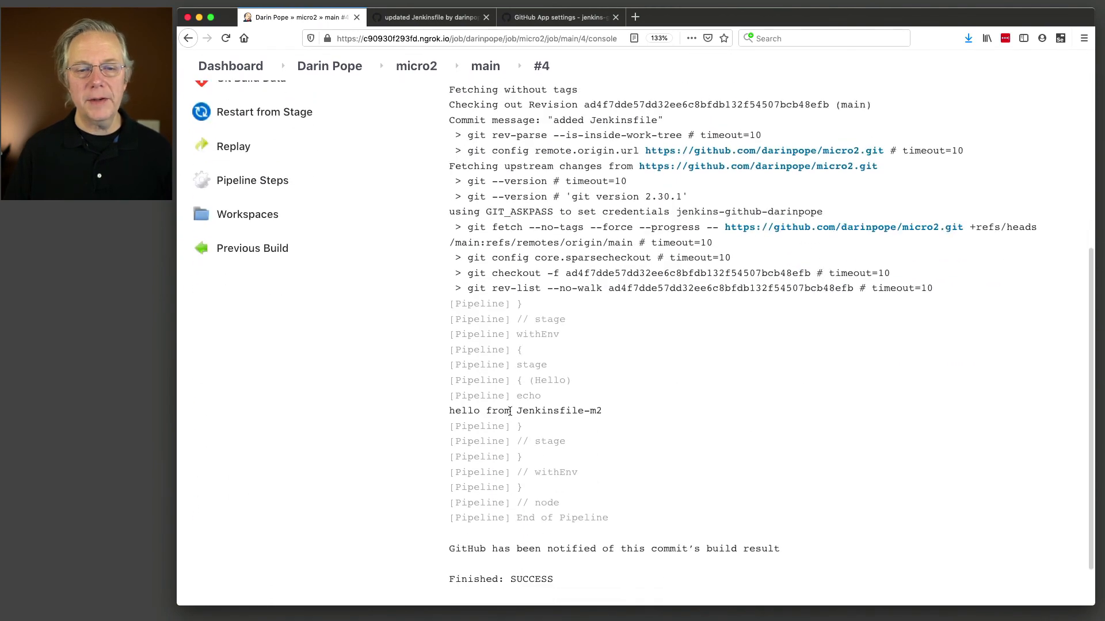
pyautogui.moveTo(449, 411); pyautogui.dragTo(602, 408)
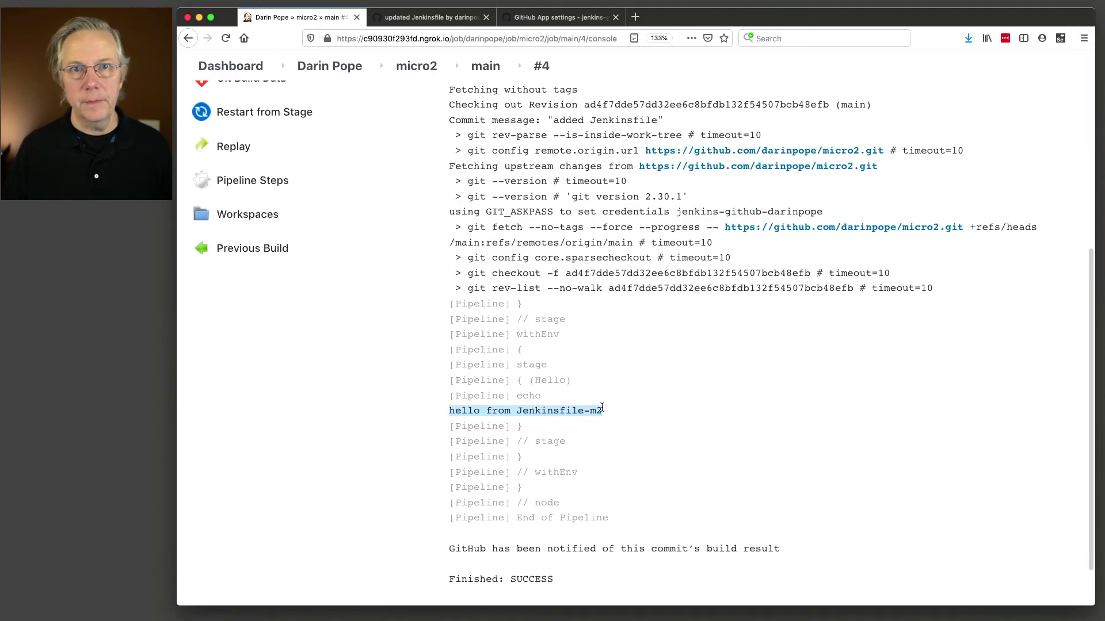